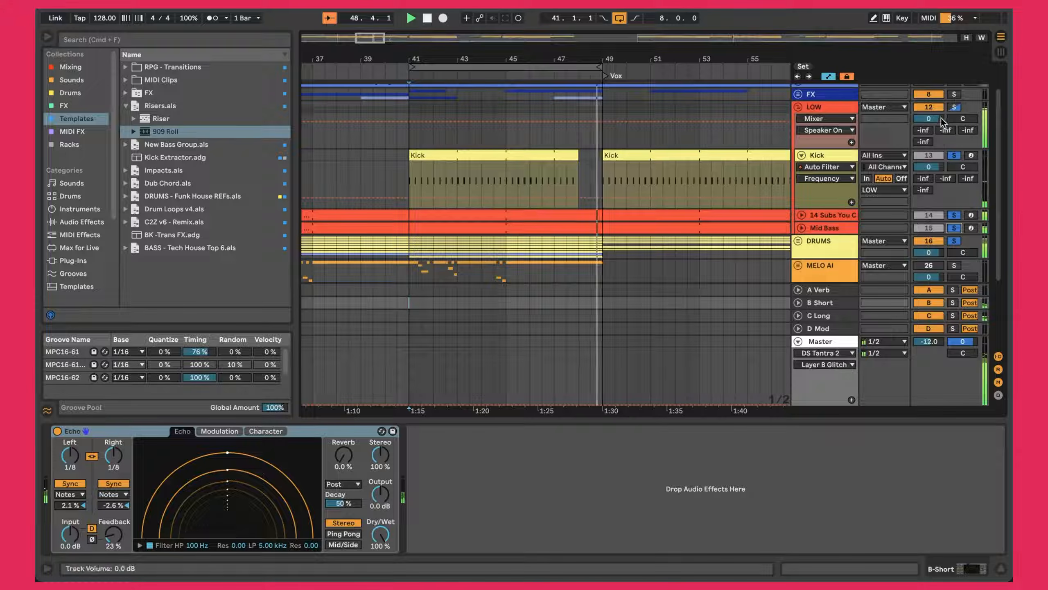
# - Collapse the LOW group and audition the MELO, 909 Roll, playground ambience and VOX tracks by soloing them with the drums
pyautogui.click(798, 107)
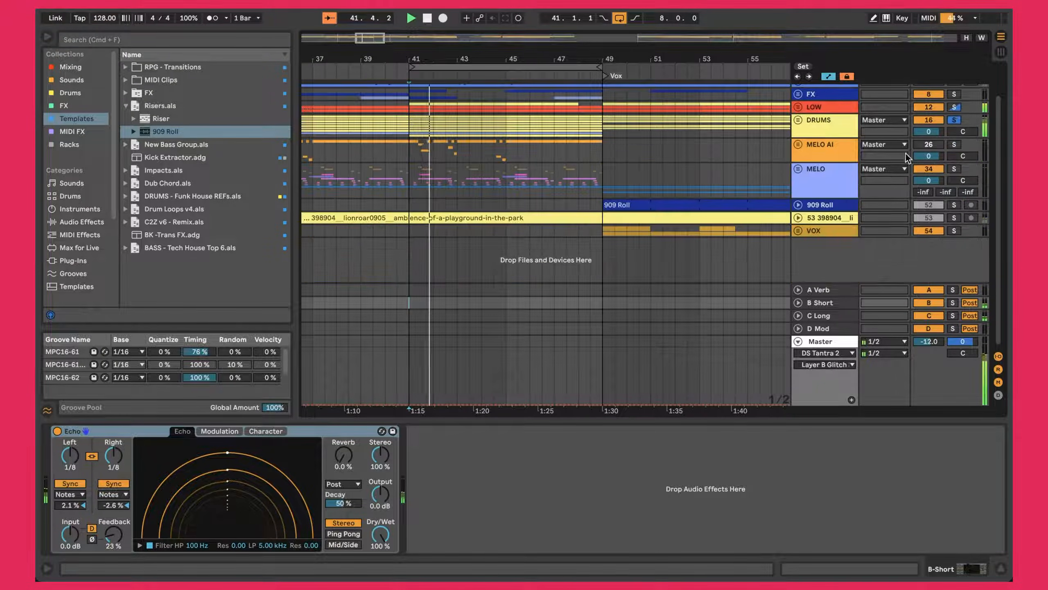
pyautogui.click(958, 170)
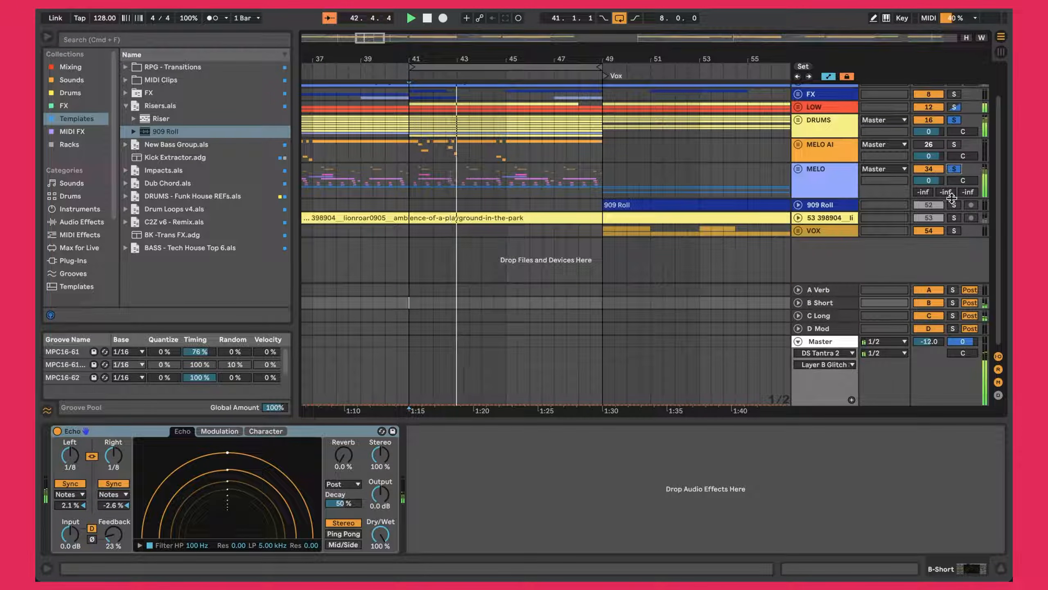
pyautogui.click(954, 205)
pyautogui.click(954, 217)
pyautogui.click(954, 231)
pyautogui.scroll(2, 954, 196)
pyautogui.click(954, 203)
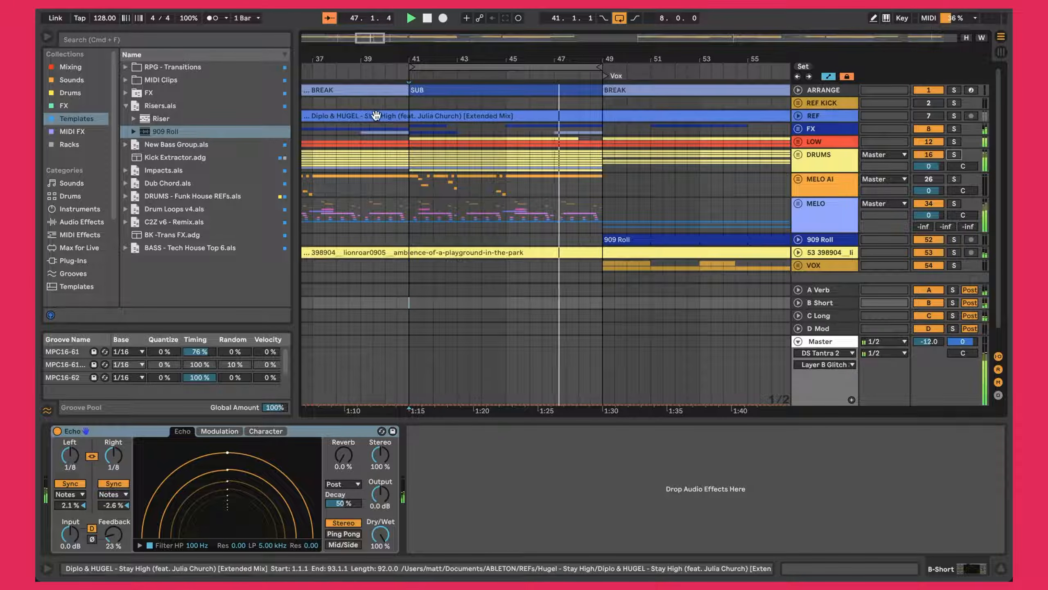
# - Expand the REF track and examine its waveform against the arrangement's section layout from intro to outro
pyautogui.press('Right')
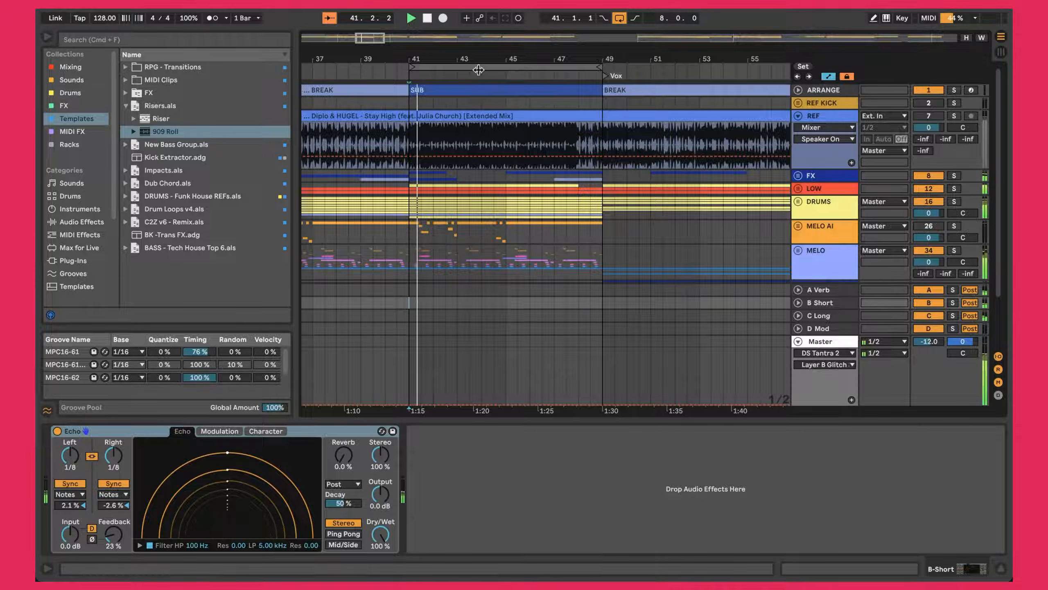
pyautogui.press('-')
pyautogui.press('-')
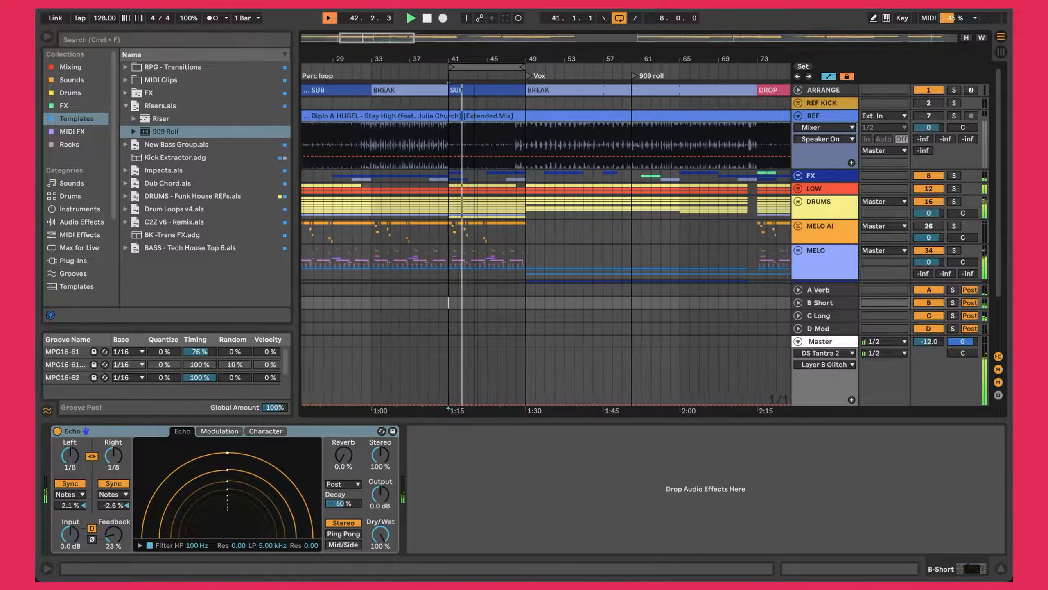
pyautogui.press('-')
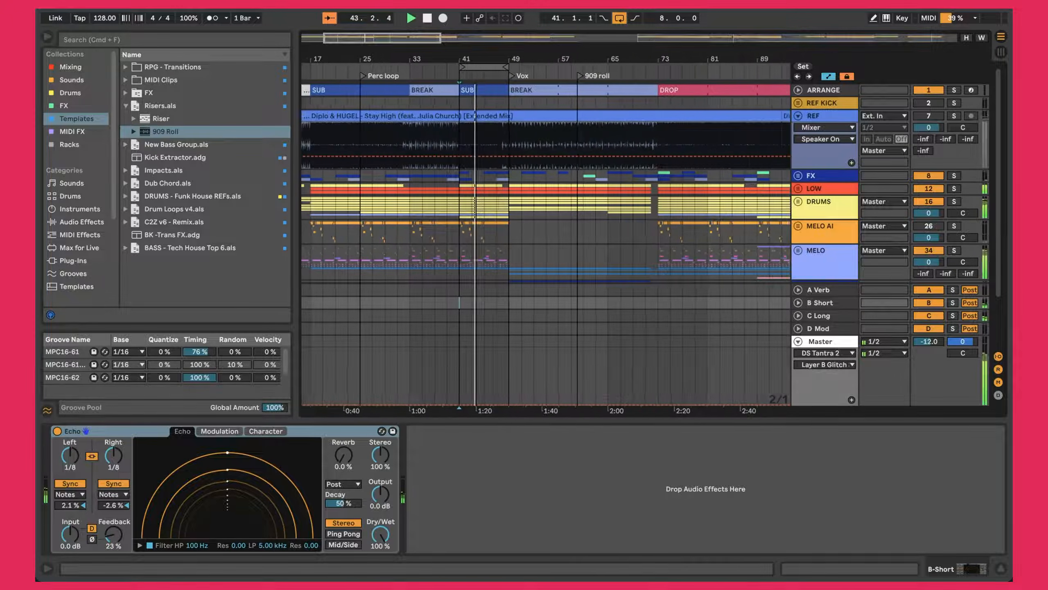
pyautogui.press('-')
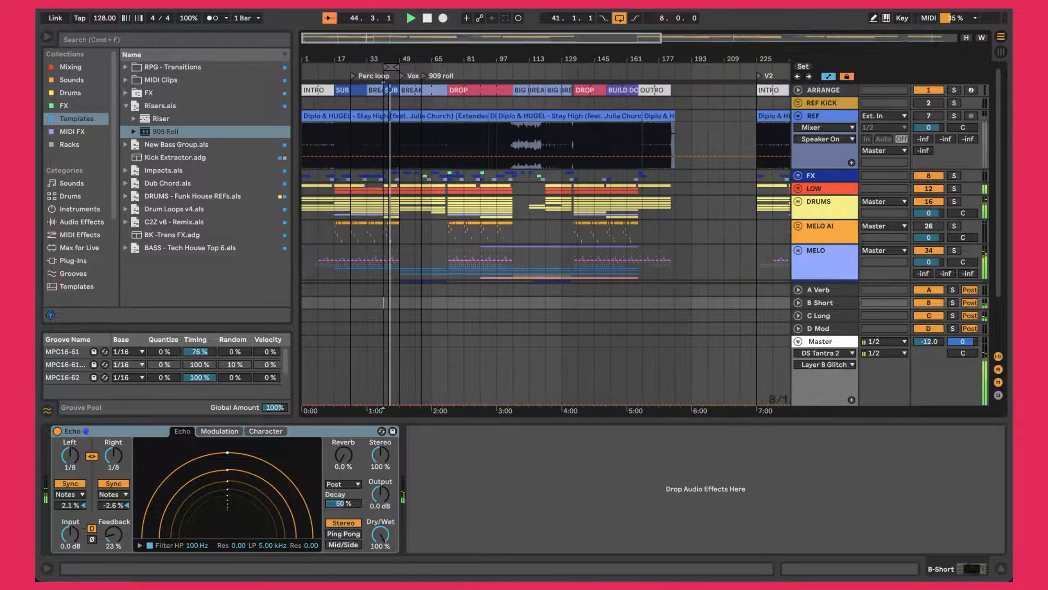
pyautogui.press('-')
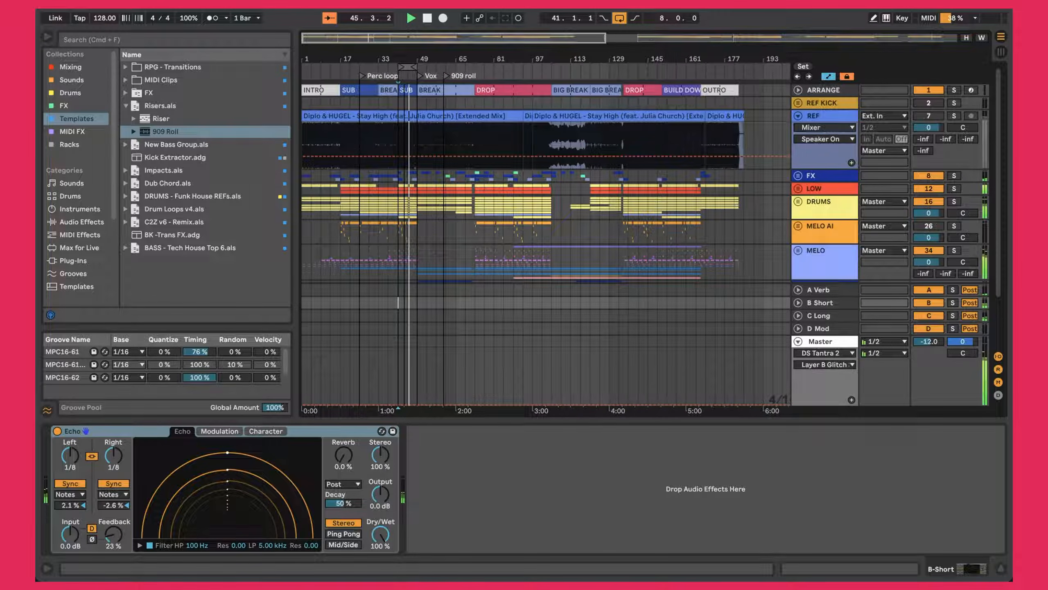
pyautogui.press('+')
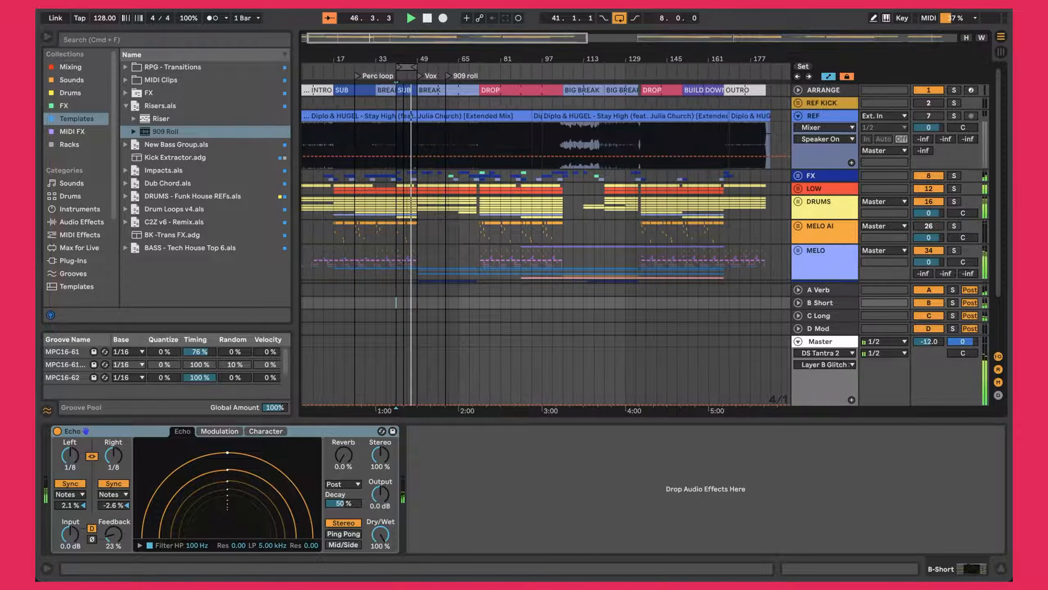
pyautogui.press('+')
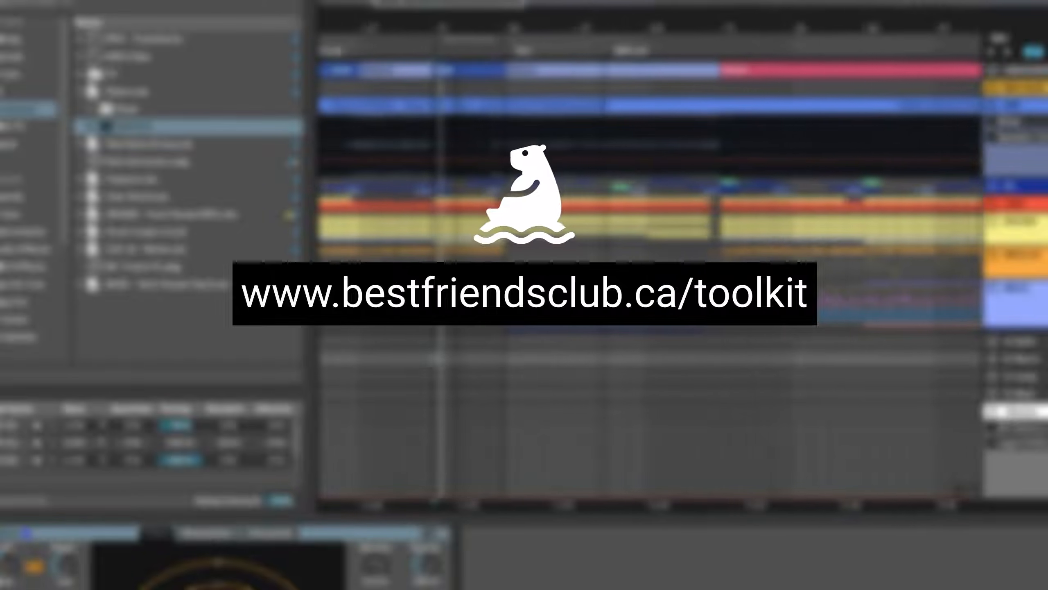
pyautogui.press('-')
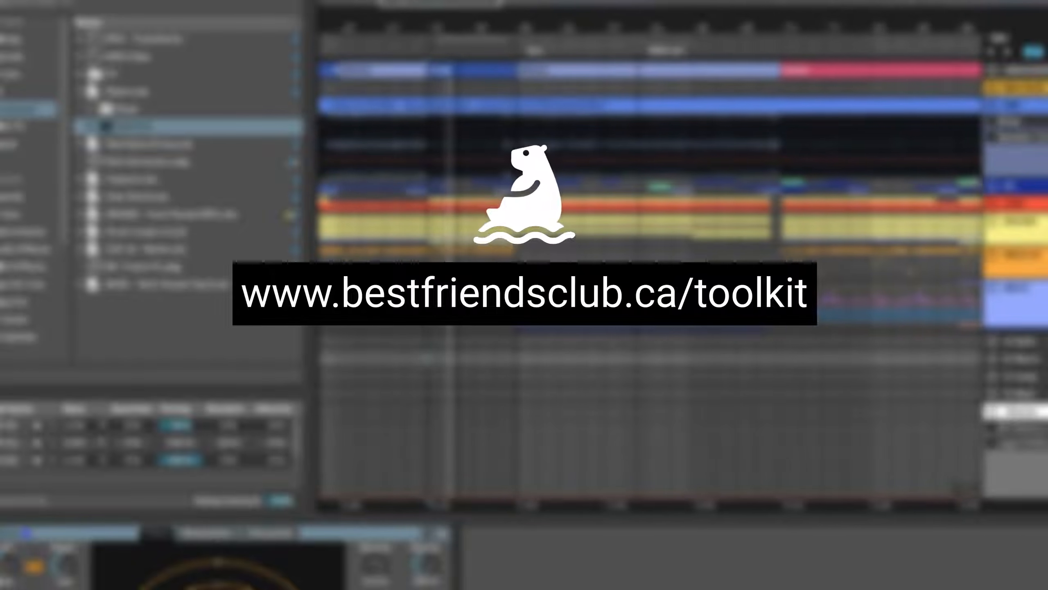
pyautogui.press('+')
pyautogui.press('-')
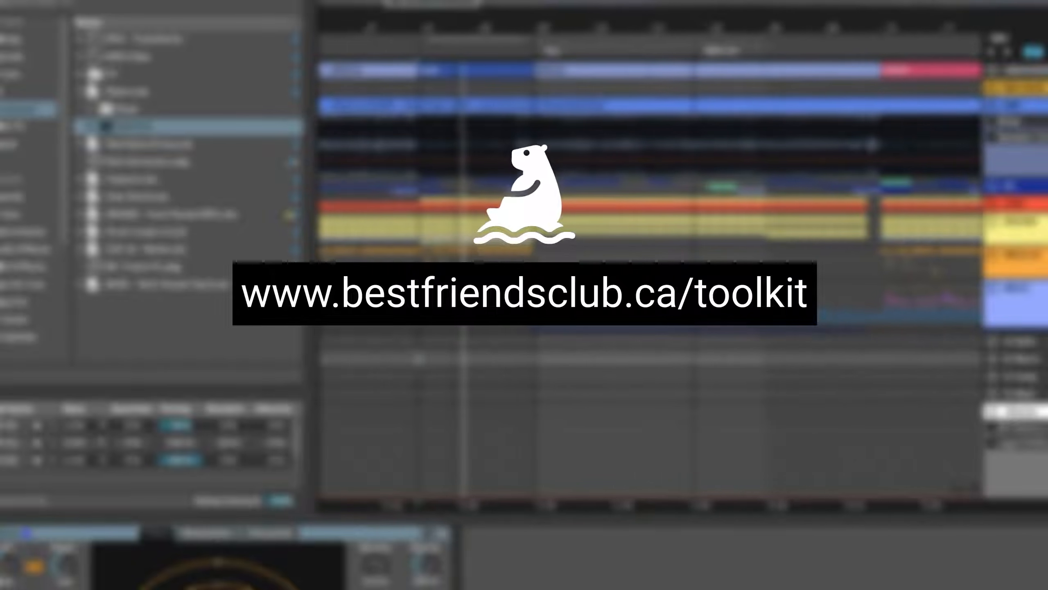
pyautogui.press('+')
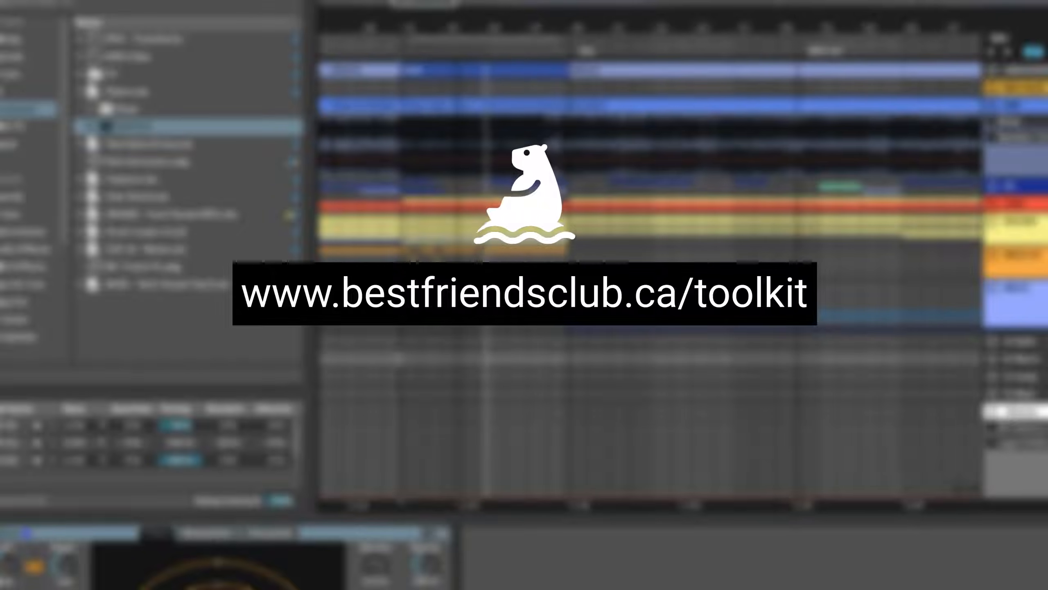
pyautogui.press('-')
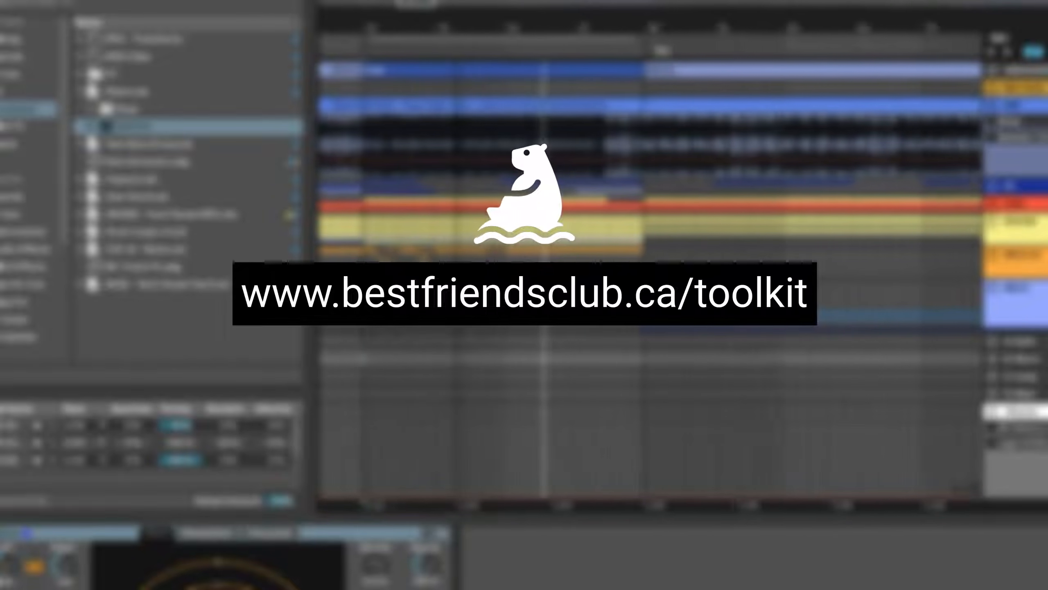
pyautogui.press('+')
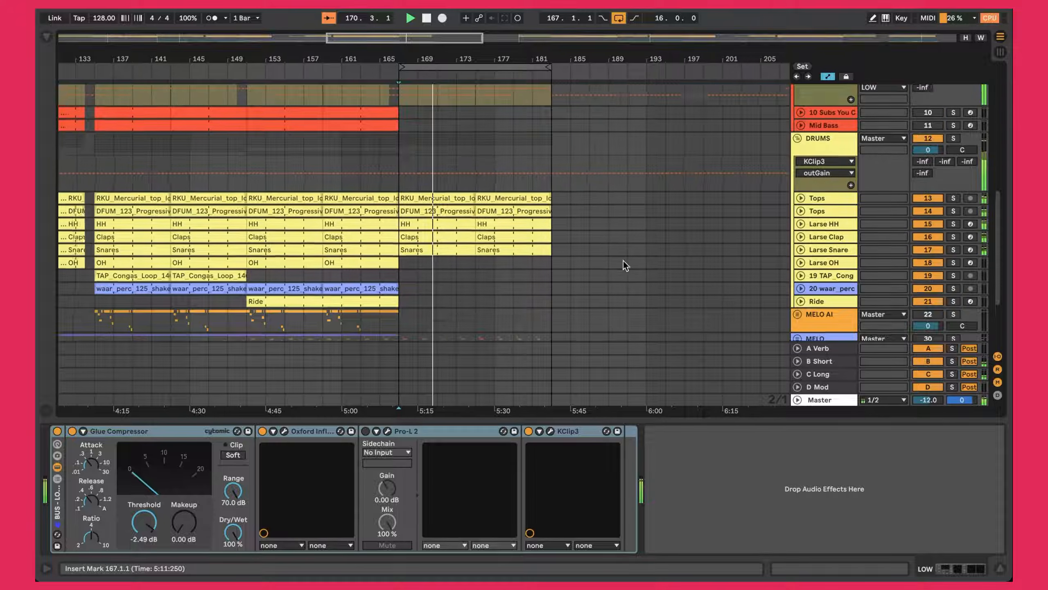
# - Extend the earlier Diplo & HUGEL clip on the REF track over the following clip to about bar 185
pyautogui.scroll(5, 623, 260)
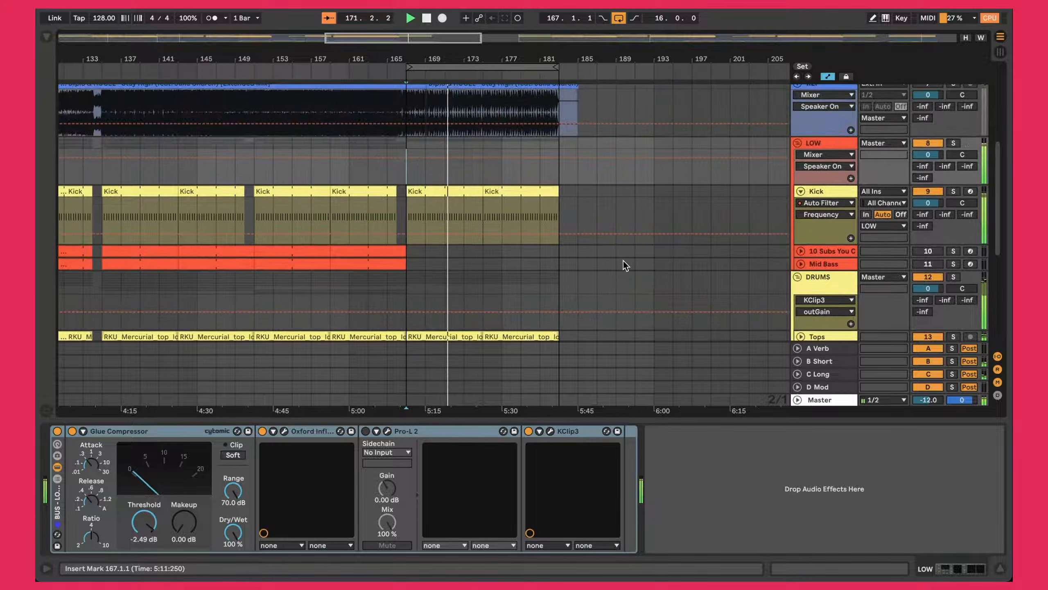
pyautogui.scroll(8, 623, 261)
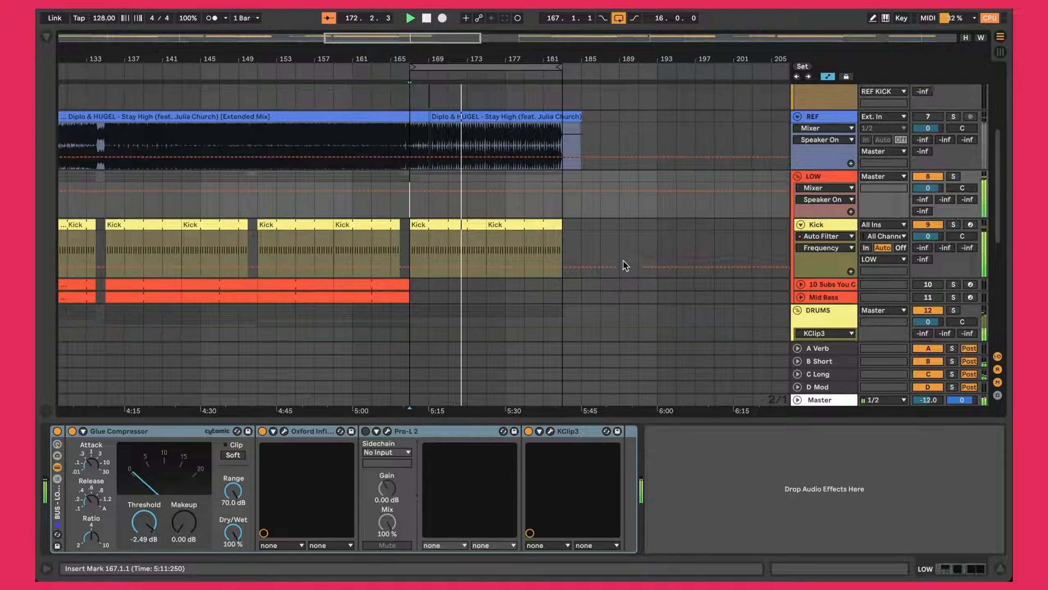
pyautogui.scroll(-5, 623, 278)
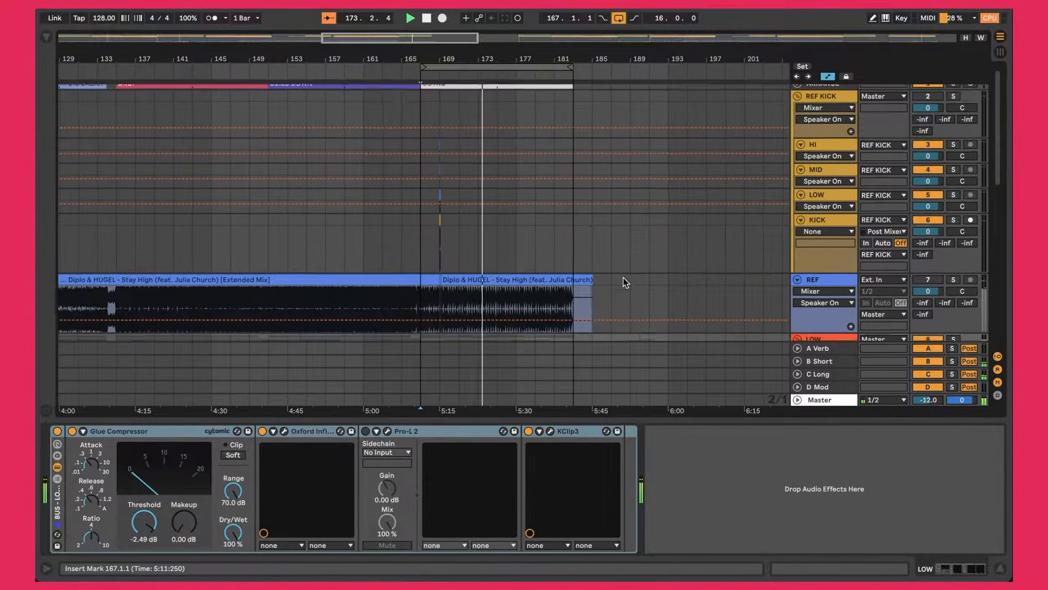
pyautogui.click(431, 192)
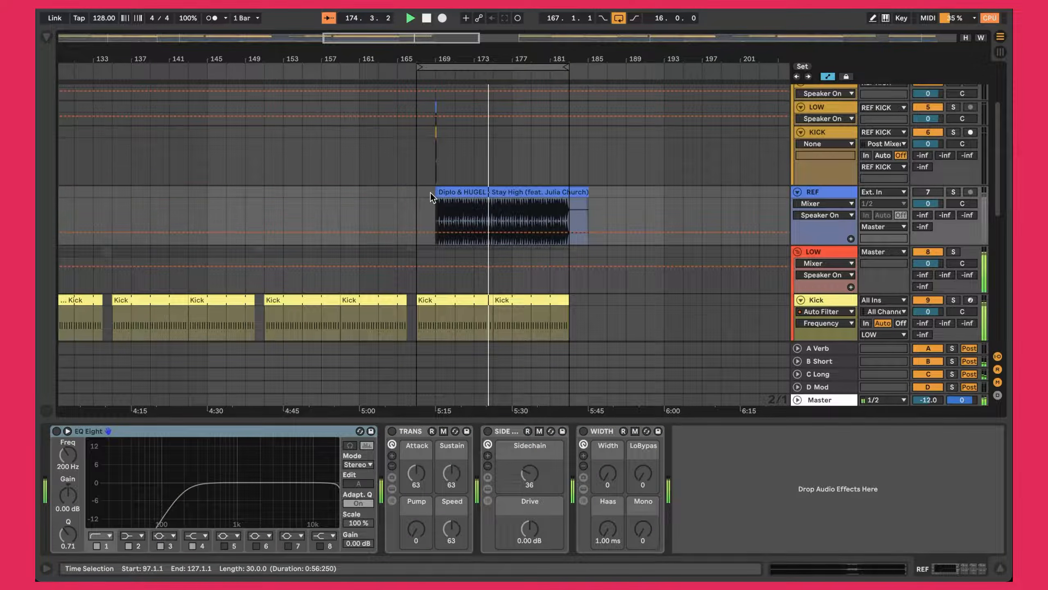
pyautogui.hotkey('ctrl', 'z')
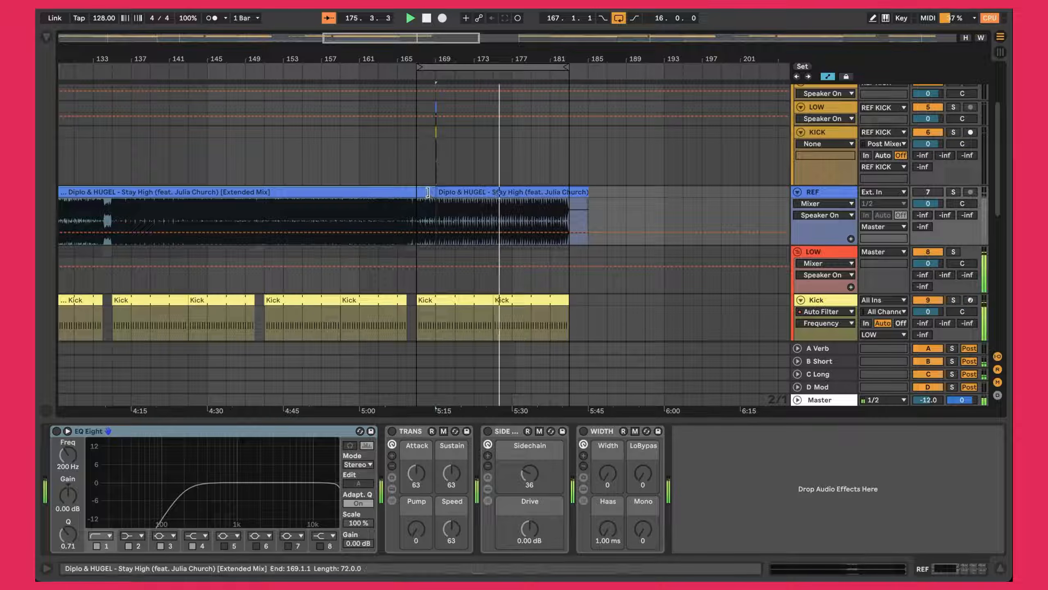
pyautogui.moveTo(427, 192); pyautogui.dragTo(614, 192)
pyautogui.click(954, 191)
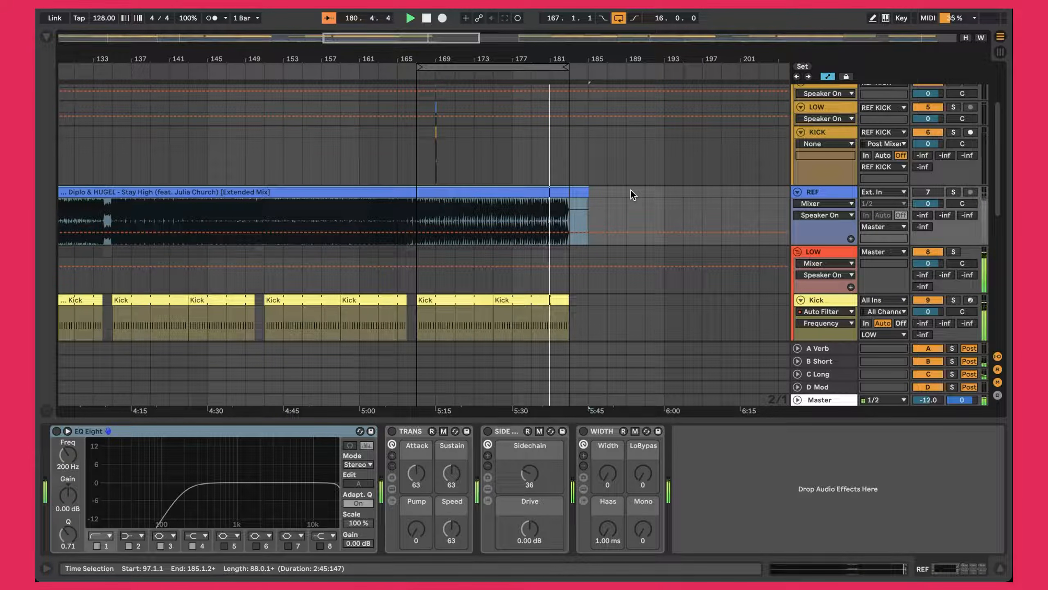
# - Mute all the tracks inside the DRUMS group, from the first Tops track through Ride
pyautogui.scroll(-2, 631, 195)
pyautogui.scroll(-12, 631, 195)
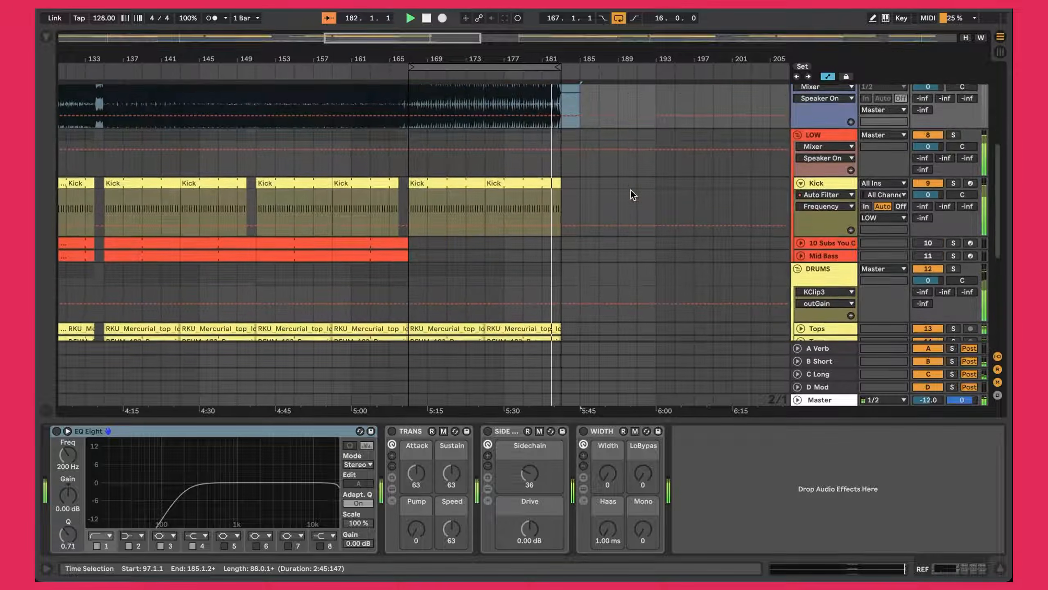
pyautogui.click(826, 184)
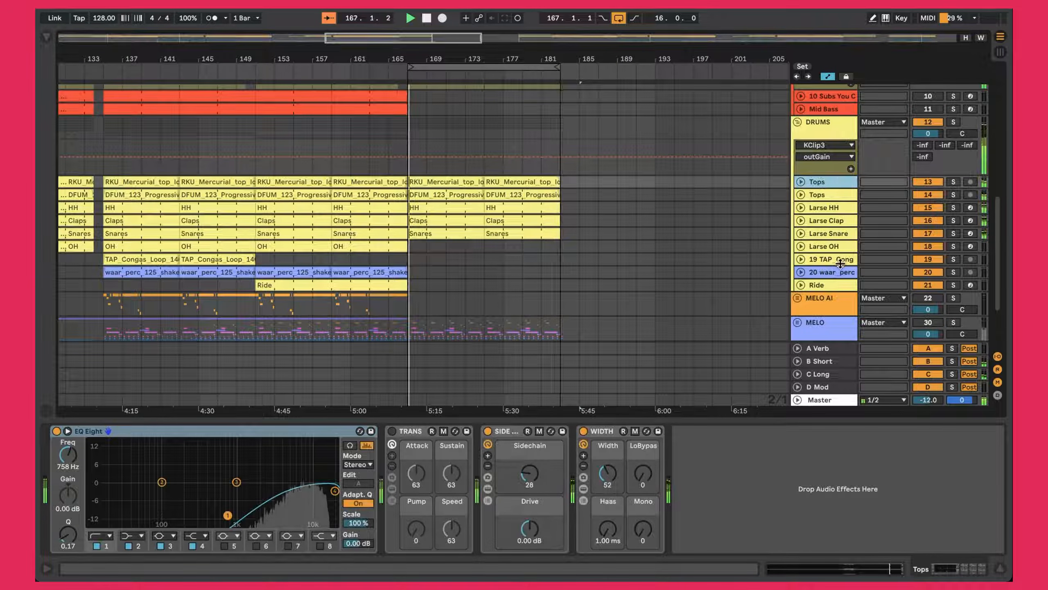
pyautogui.keyDown('shift'); pyautogui.click(840, 284); pyautogui.keyUp('shift')
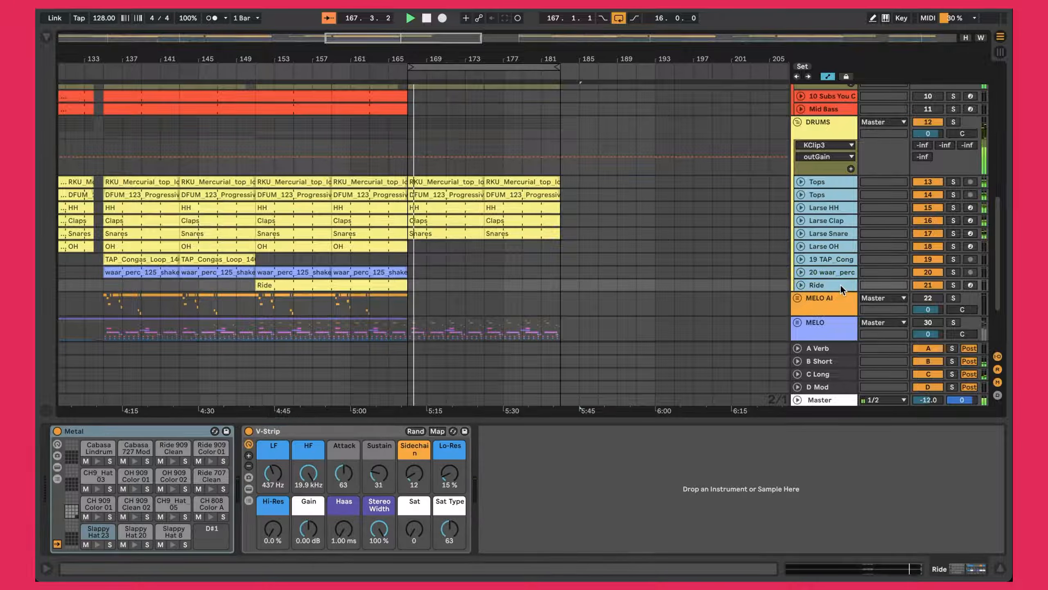
pyautogui.click(933, 184)
pyautogui.scroll(5, 693, 220)
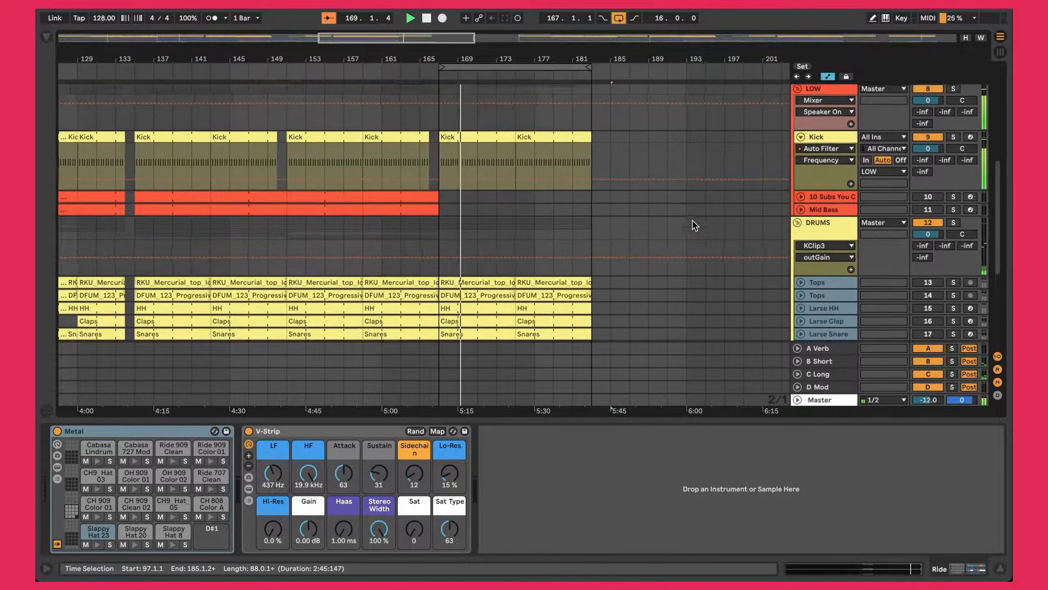
# - Select the outro's Kick clip from bar 167 to 175 and inspect the Kick track's sample and Auto Filter devices
pyautogui.click(529, 143)
pyautogui.click(486, 153)
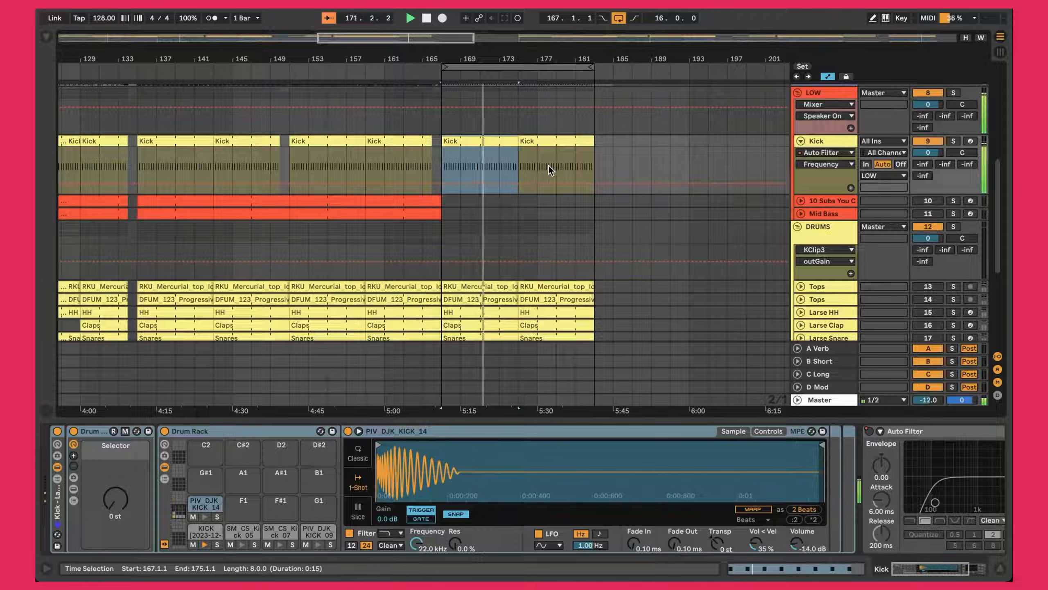
pyautogui.scroll(3, 549, 165)
pyautogui.click(493, 178)
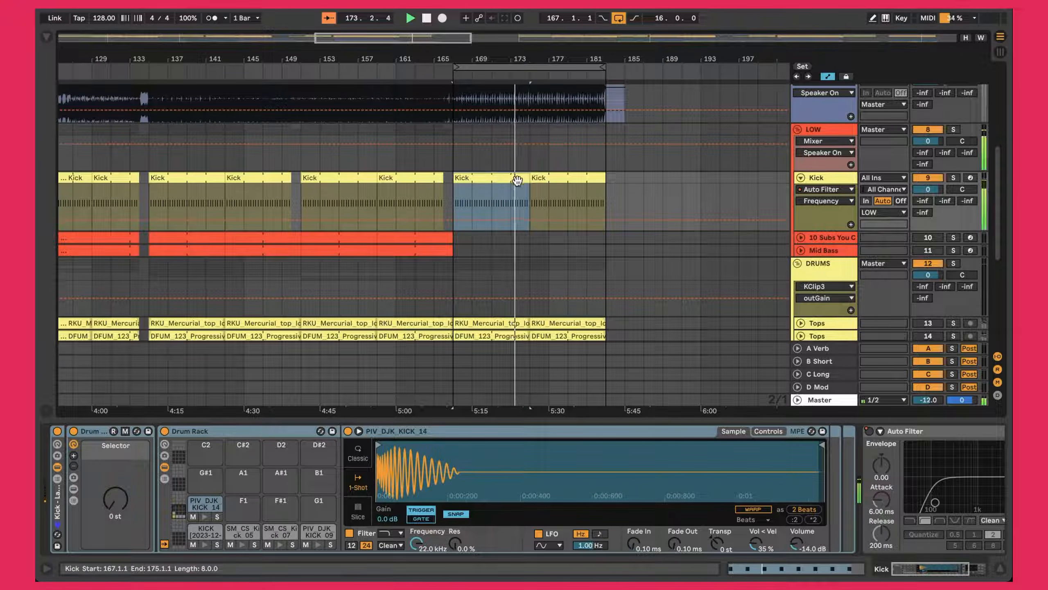
pyautogui.scroll(-5, 599, 490)
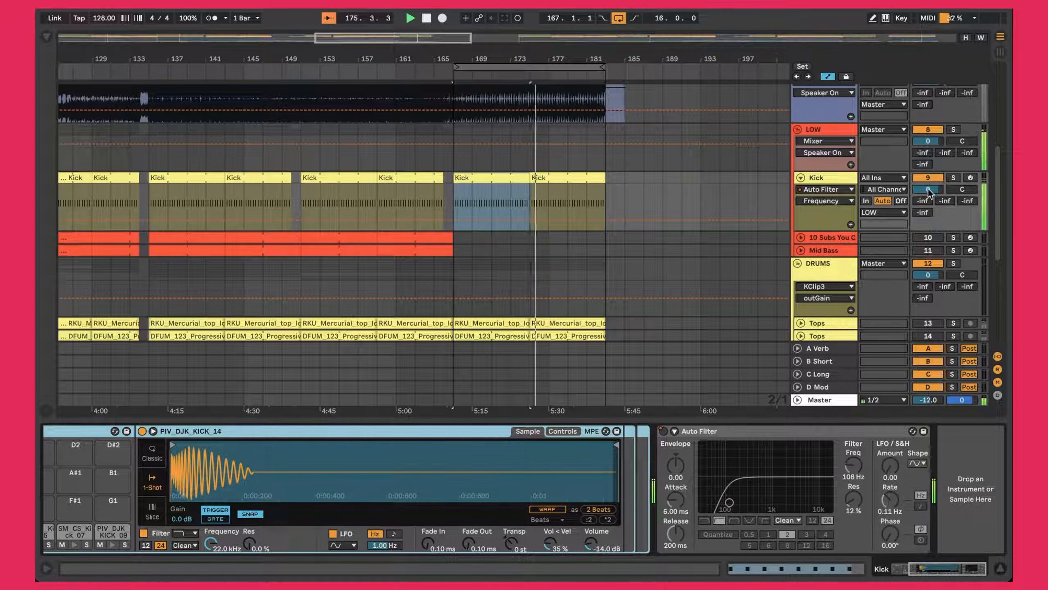
pyautogui.click(845, 178)
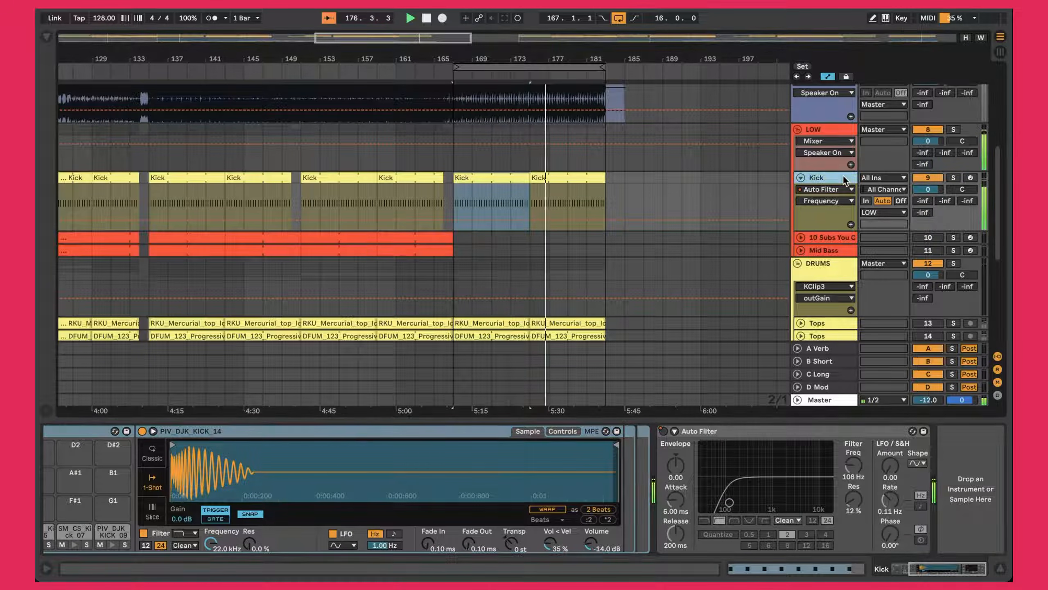
# - Solo the REF track and examine the reference waveform around the outro, comparing it with the kick pattern
pyautogui.press('z')
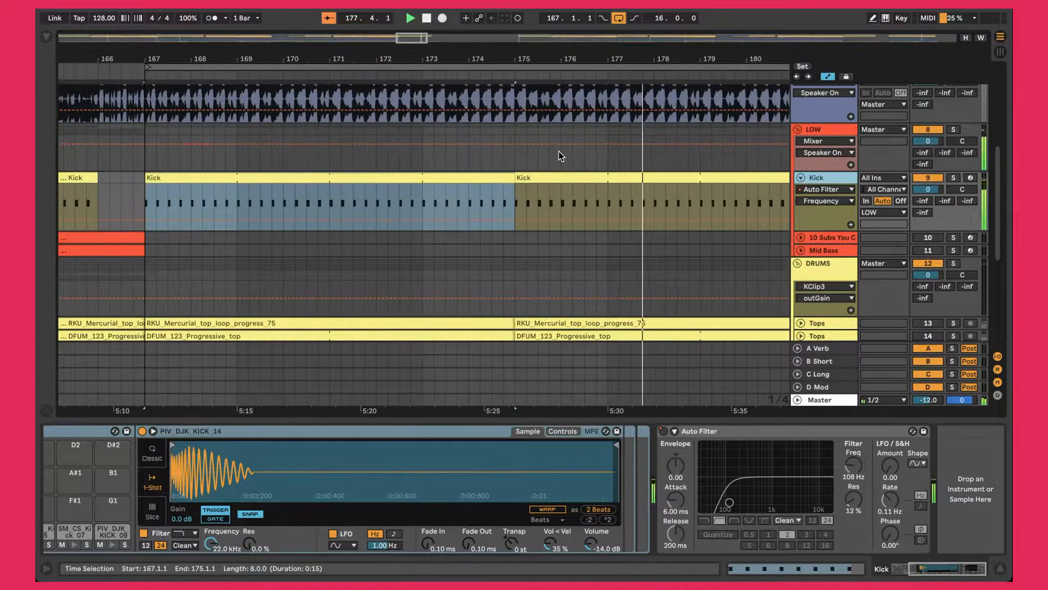
pyautogui.scroll(5, 559, 155)
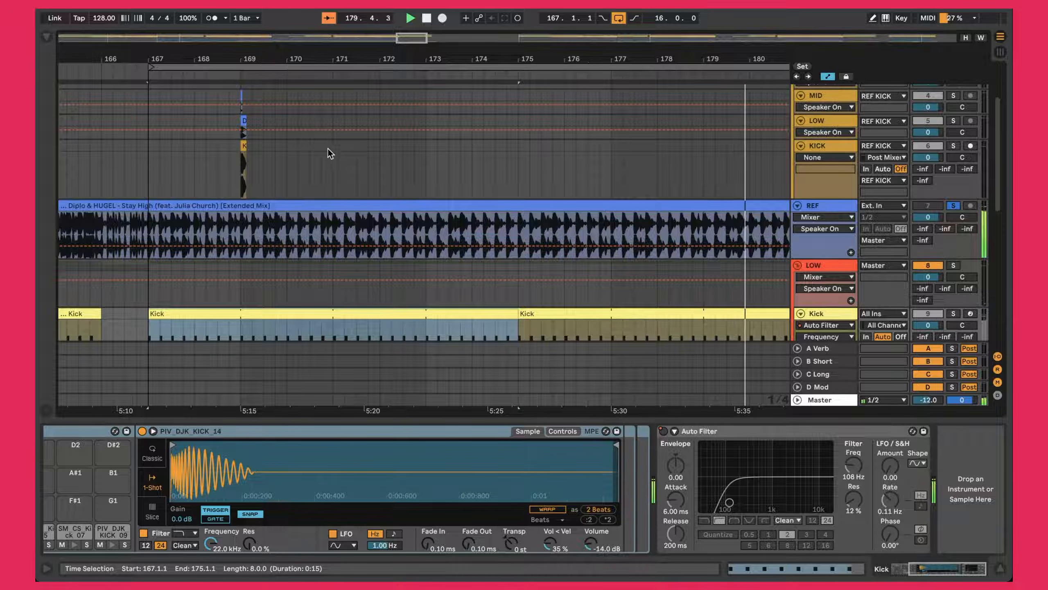
pyautogui.press('x')
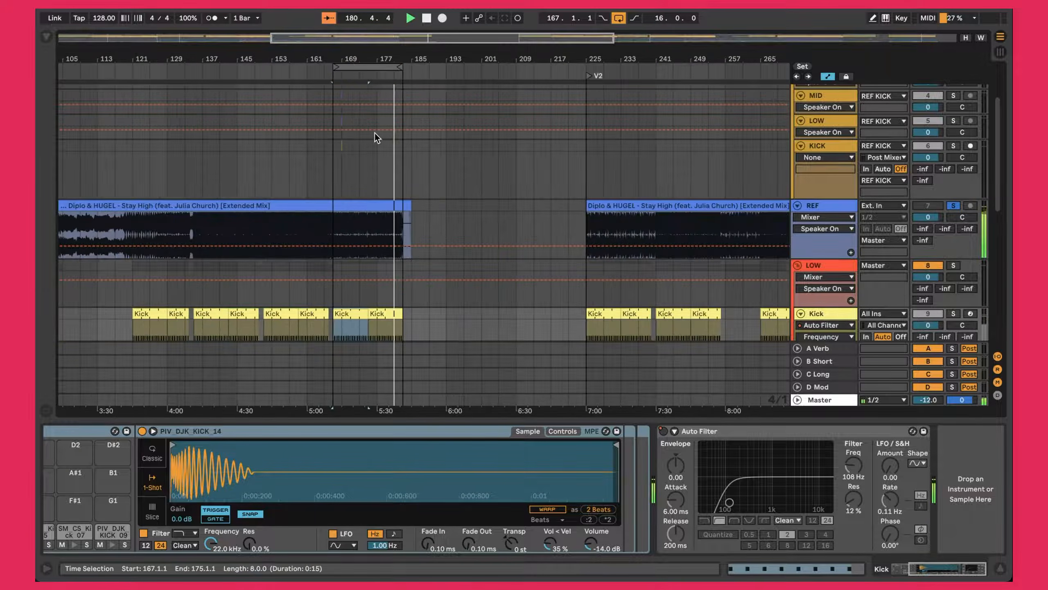
pyautogui.scroll(3, 380, 146)
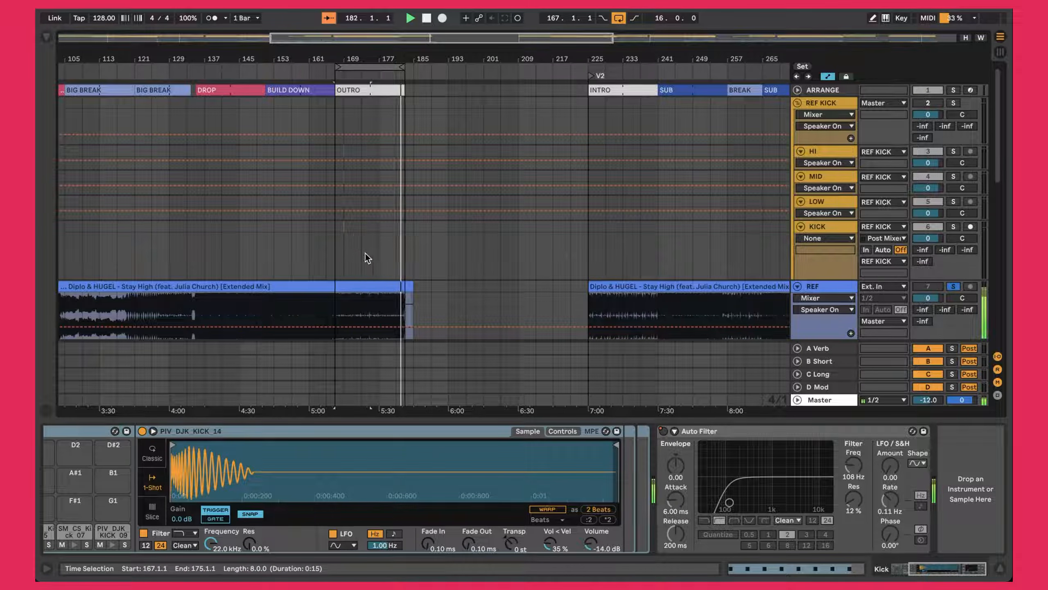
pyautogui.scroll(-1, 177, 174)
pyautogui.scroll(1, 174, 176)
# - Play the soloed reference from the INTRO section and select the OUTRO section clip on the ARRANGE track
pyautogui.click(77, 92)
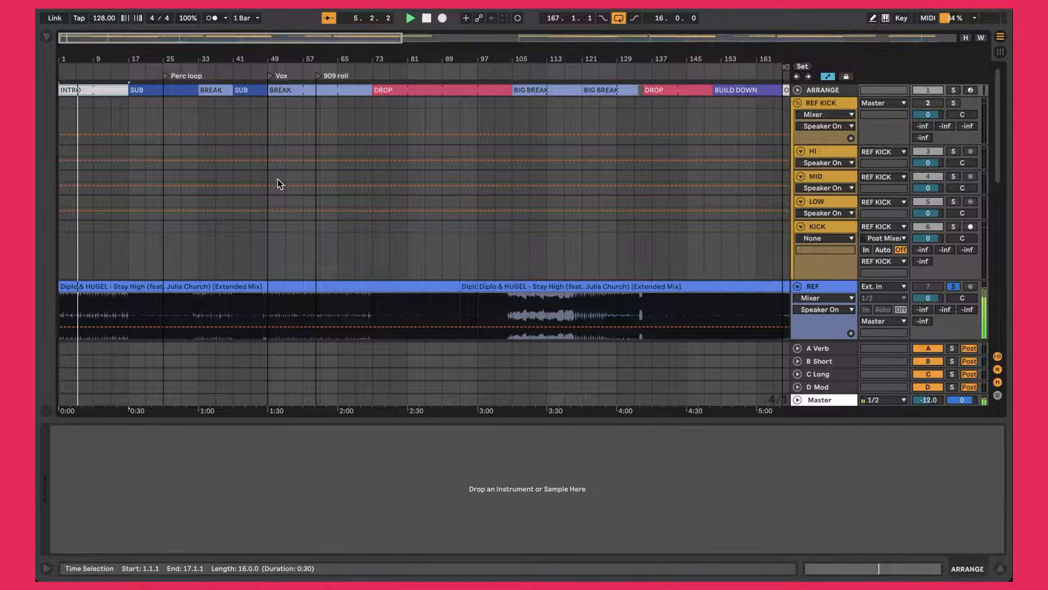
pyautogui.hscroll(10, 278, 180)
pyautogui.click(525, 86)
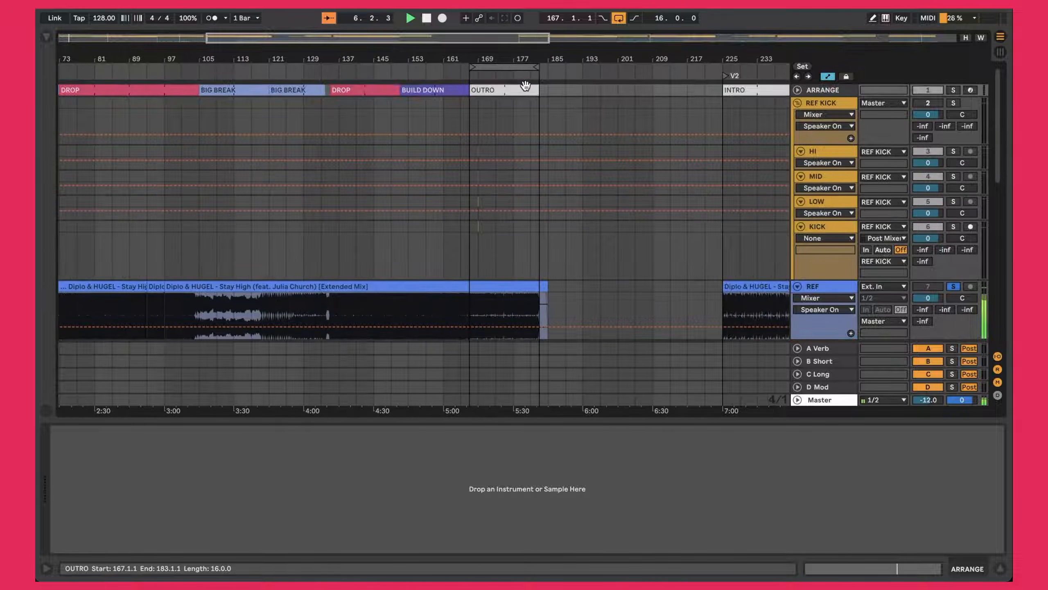
# - Unsolo the REF track and play the outro, comparing the Kick track's pattern with the reference waveform around bar 167
pyautogui.click(505, 89)
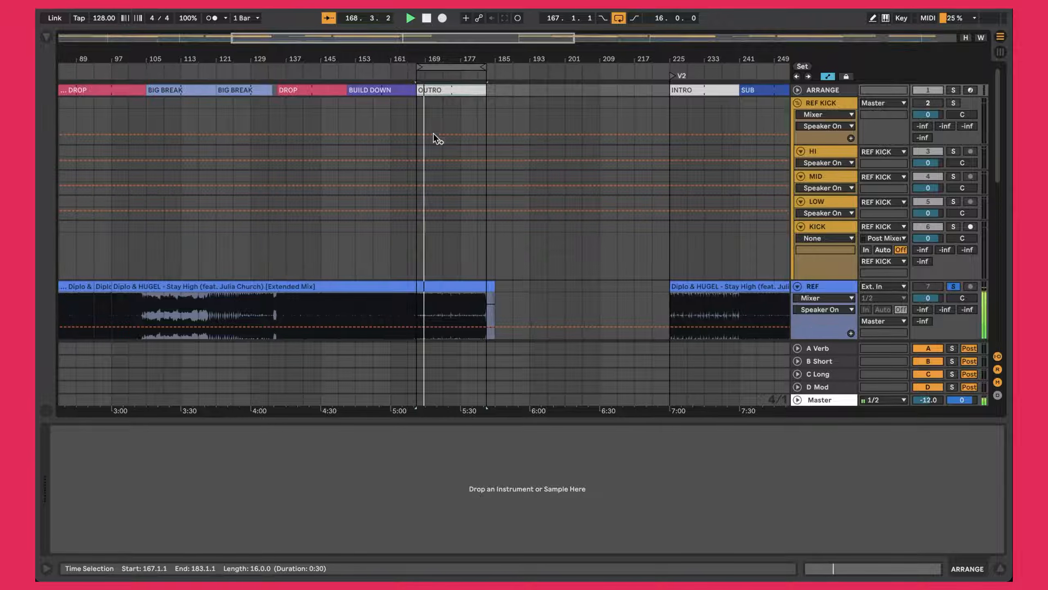
pyautogui.press('s')
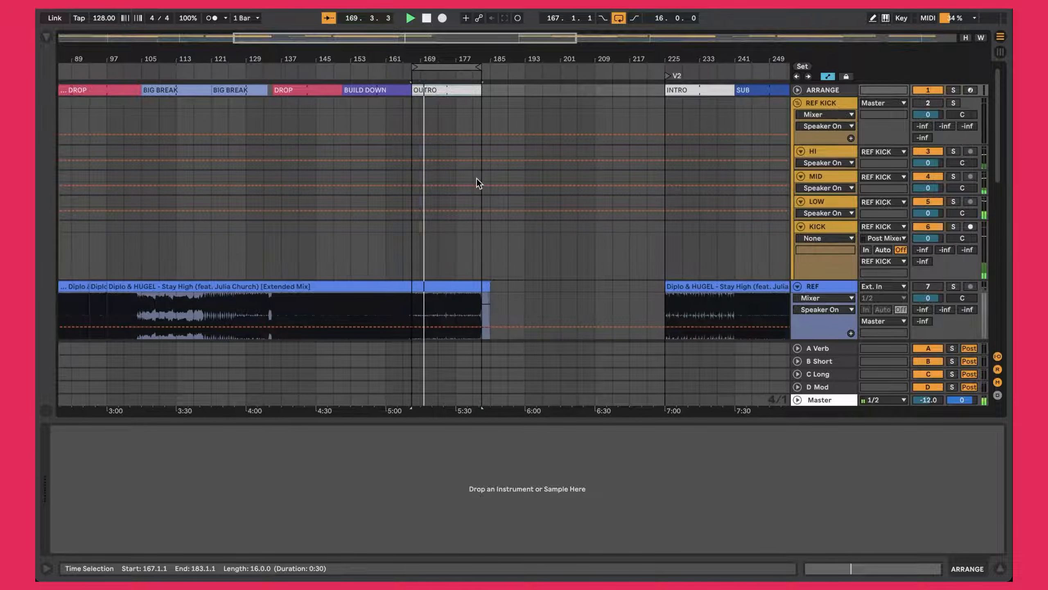
pyautogui.scroll(-10, 450, 232)
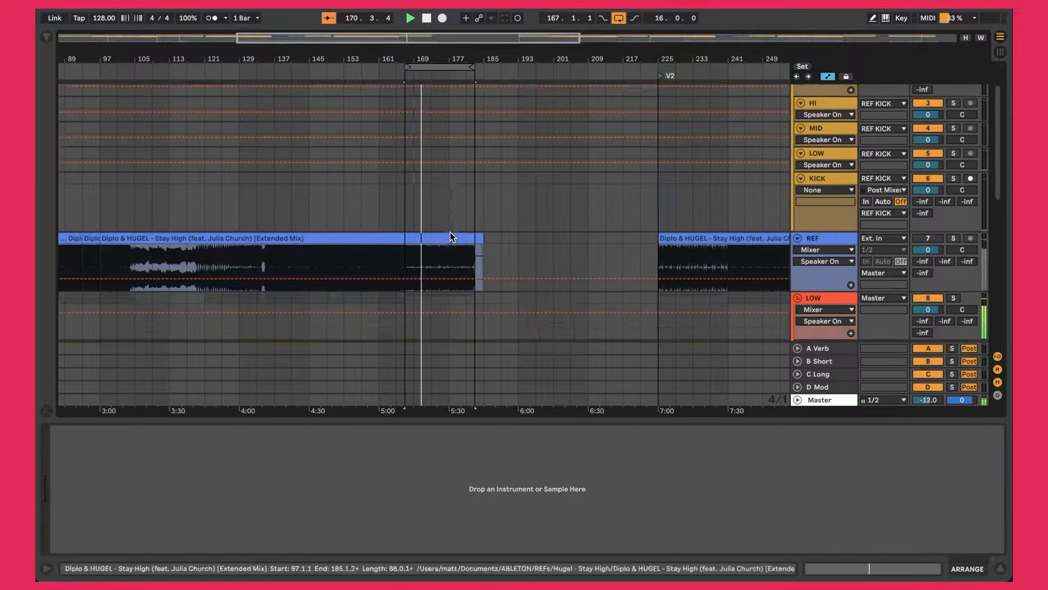
pyautogui.press('+')
pyautogui.press('+')
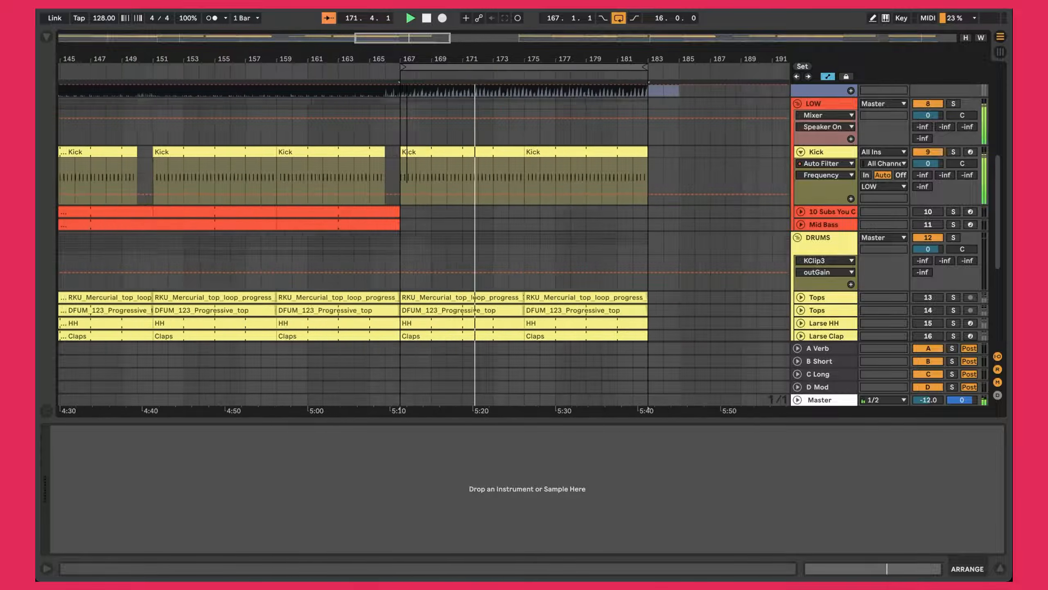
pyautogui.scroll(3, 497, 165)
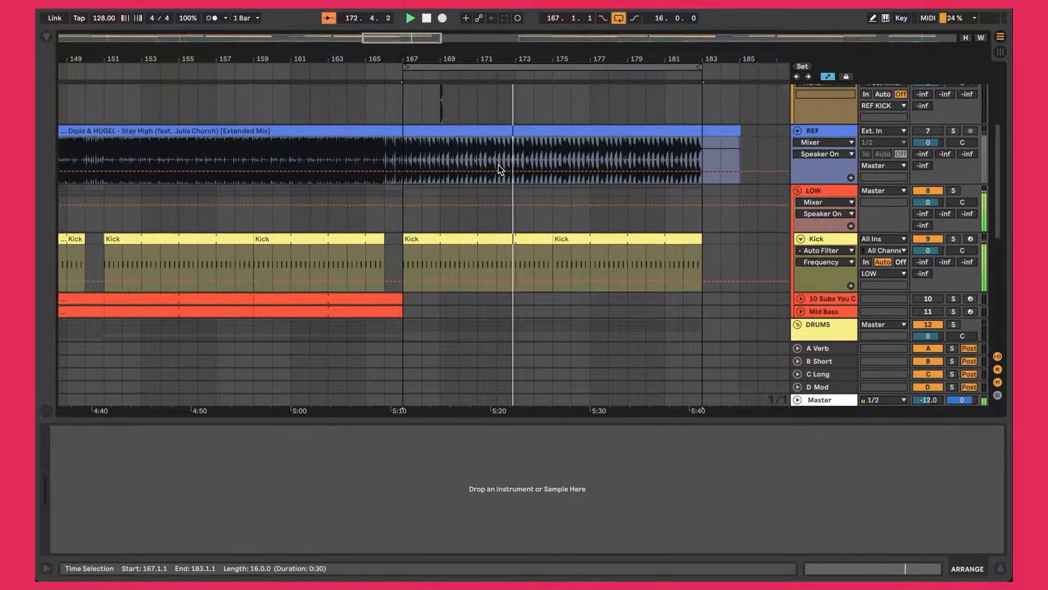
pyautogui.scroll(5, 498, 165)
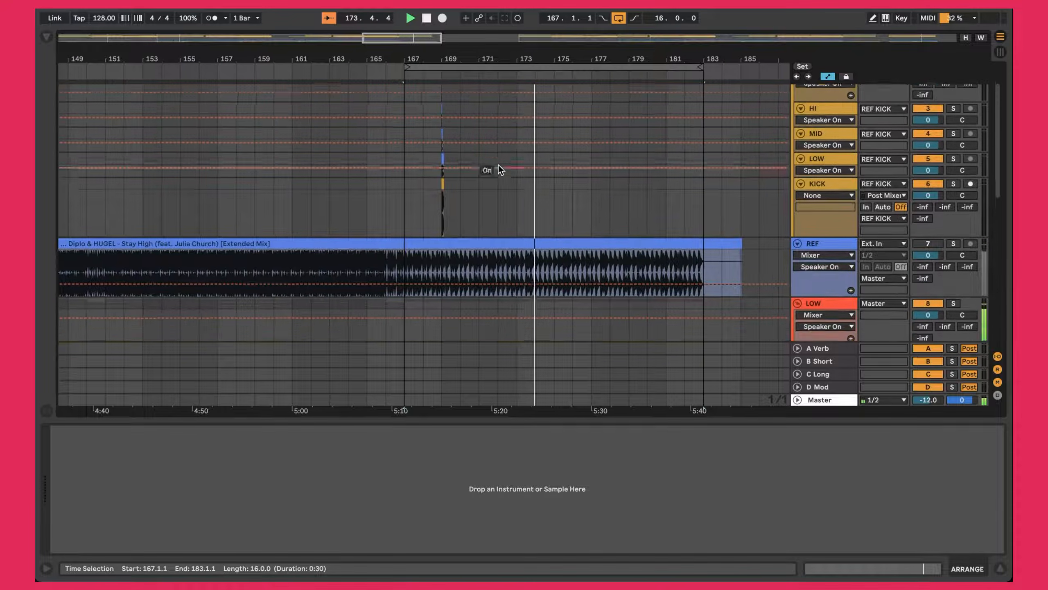
pyautogui.scroll(-3, 498, 164)
pyautogui.moveTo(379, 61); pyautogui.dragTo(532, 165)
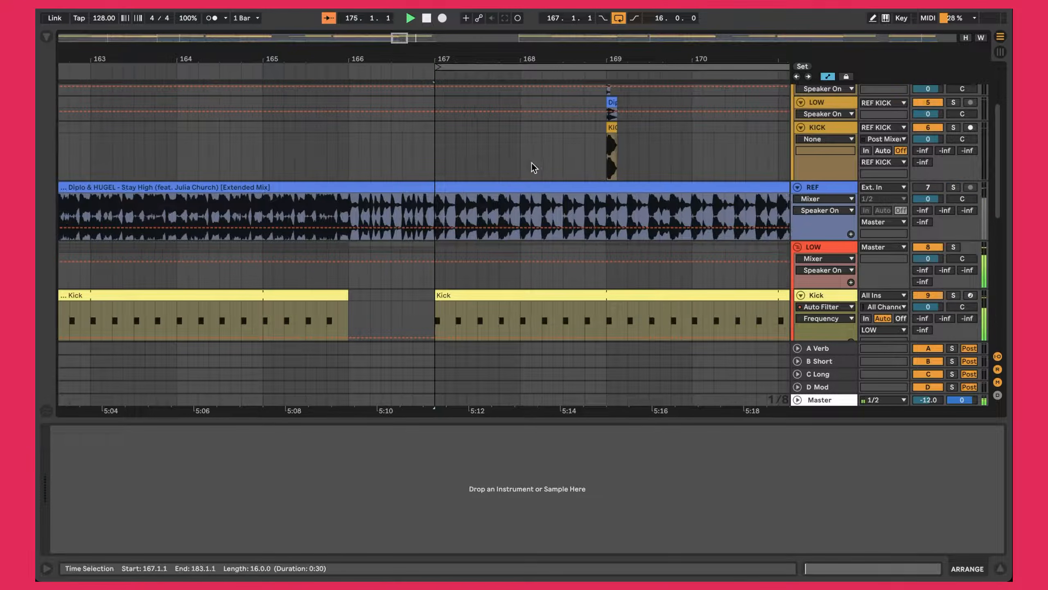
# - Solo the REF track, split out the outro's first beat at bar 167, and loop that one beat to audition it
pyautogui.click(437, 205)
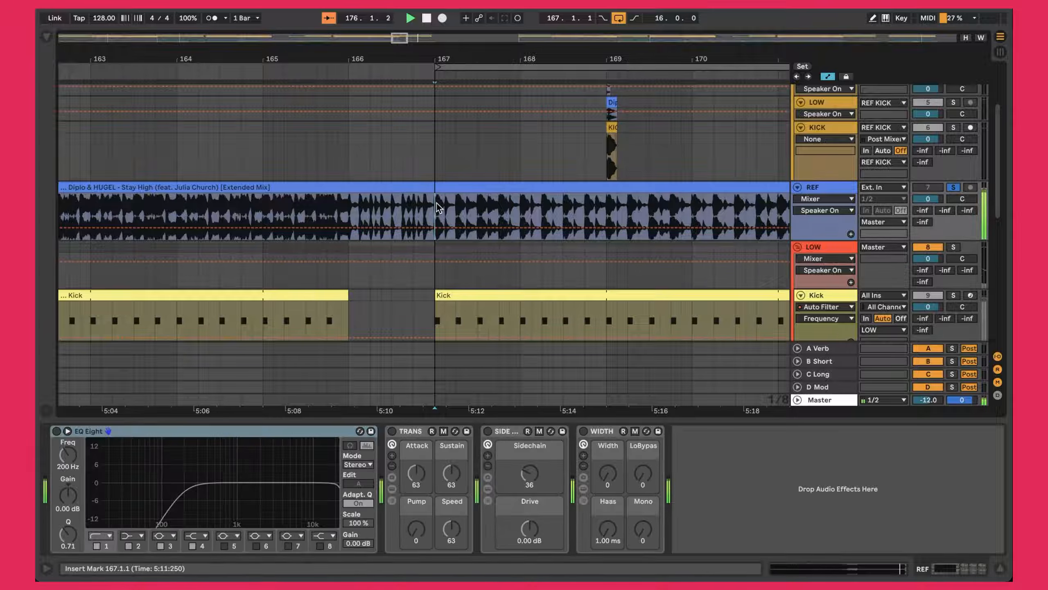
pyautogui.press('space')
pyautogui.press('space')
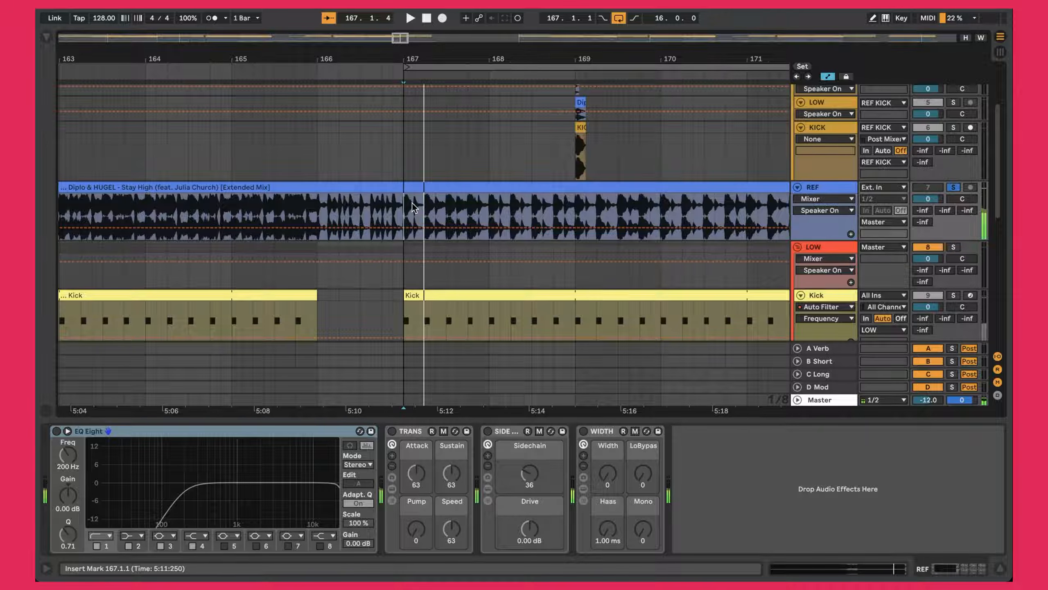
pyautogui.keyDown('shift'); pyautogui.click(414, 206); pyautogui.keyUp('shift')
pyautogui.press('super+e')
pyautogui.press('super+l')
pyautogui.press('space')
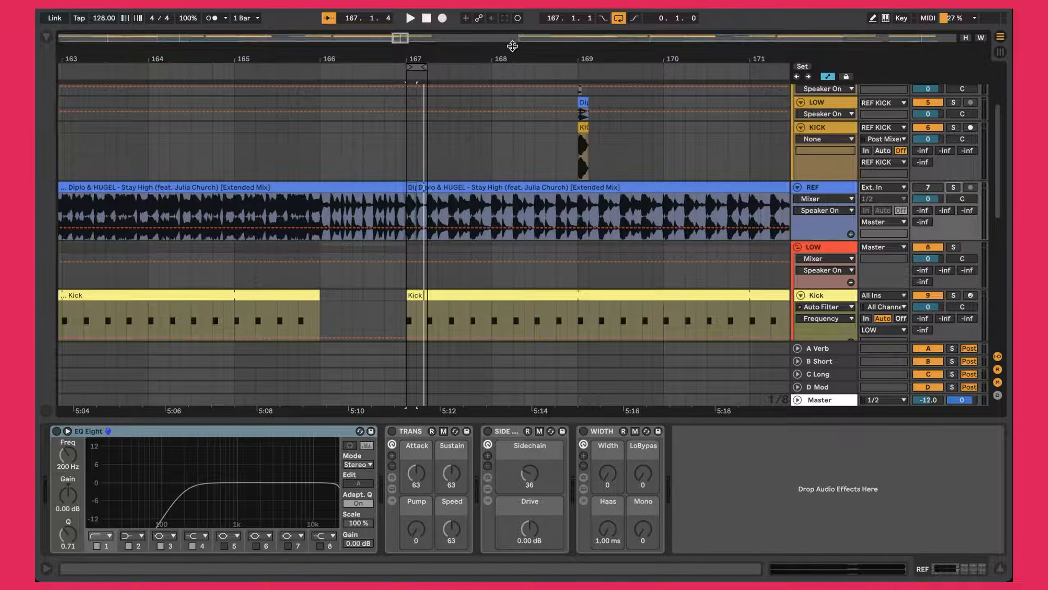
# - Set the loop to the 16-bar OUTRO section starting at bar 167 and start playback
pyautogui.moveTo(461, 61); pyautogui.dragTo(900, 68)
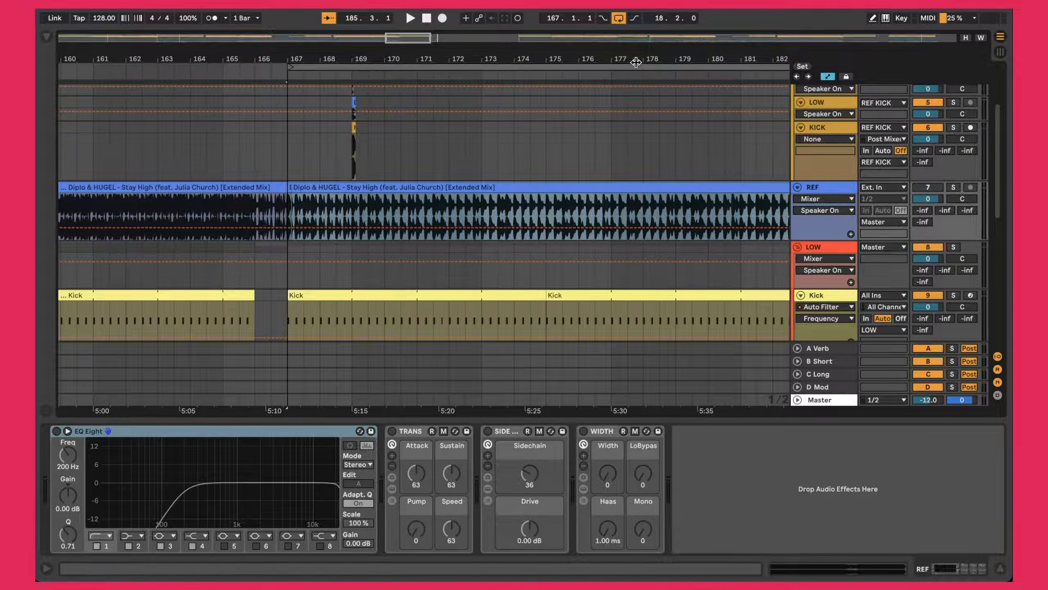
pyautogui.scroll(4, 617, 168)
pyautogui.click(567, 93)
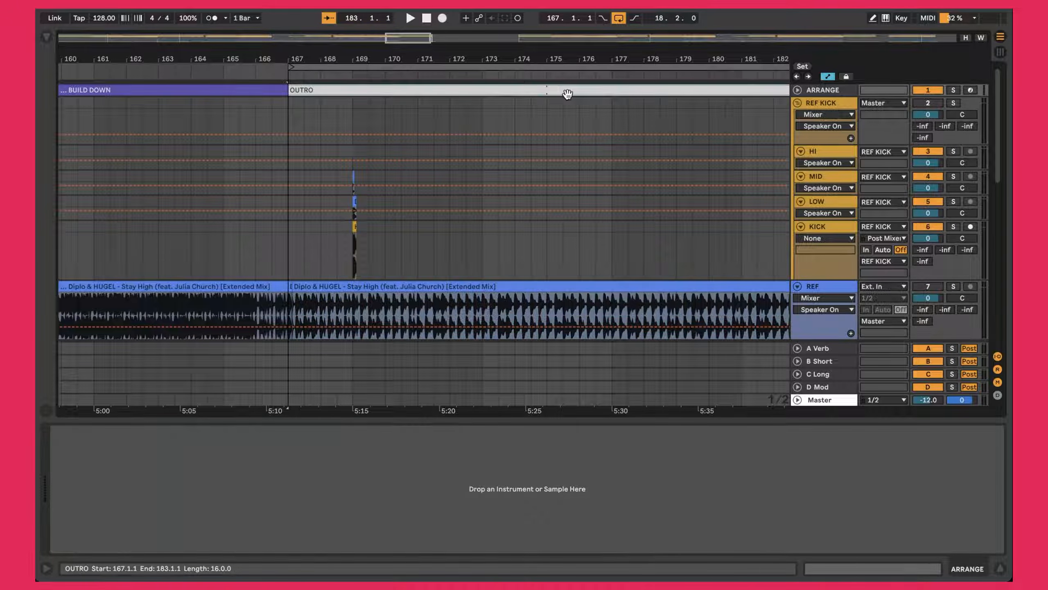
pyautogui.press('space')
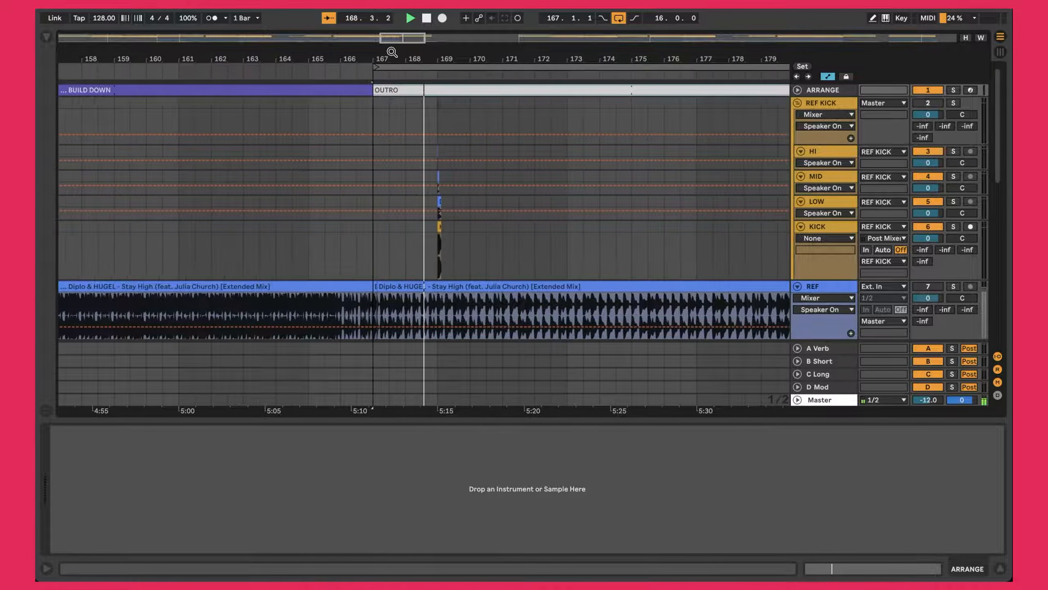
# - Examine the HI, MID and LOW layer tracks of the REF KICK group around bar 169
pyautogui.moveTo(392, 54); pyautogui.dragTo(335, 137)
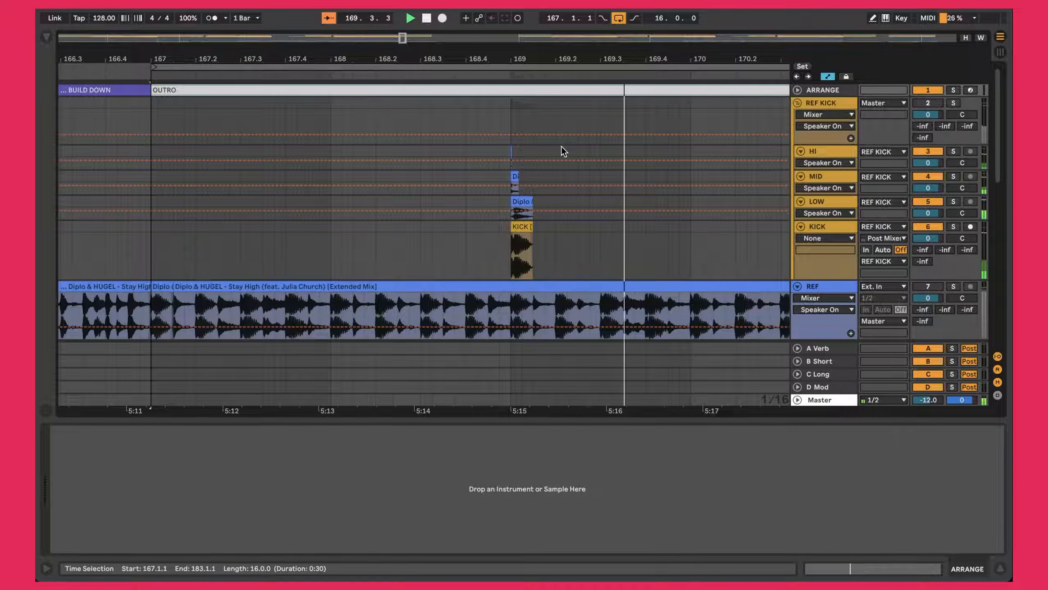
pyautogui.click(817, 152)
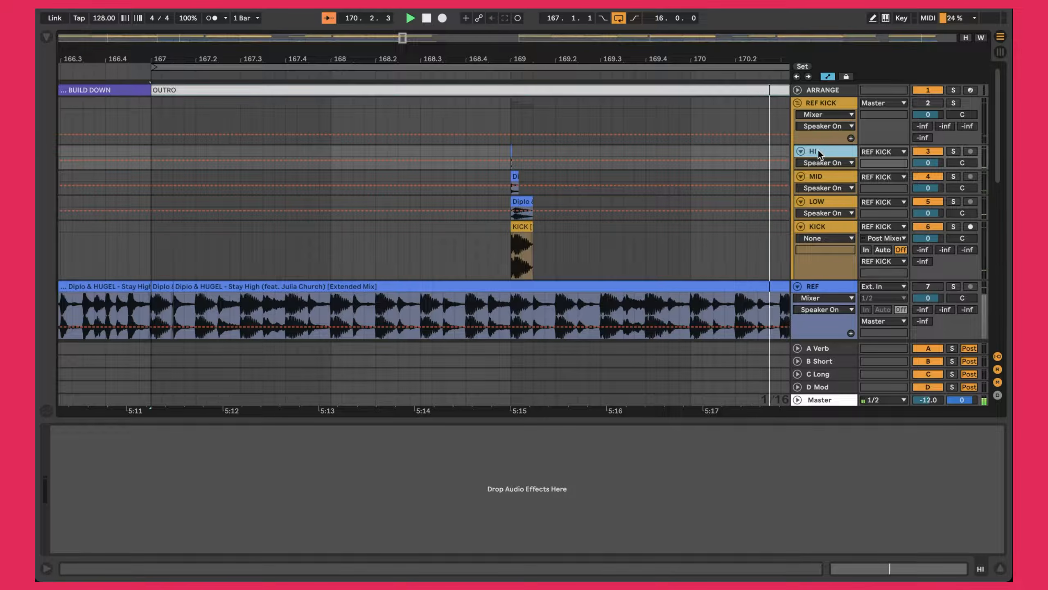
pyautogui.click(825, 176)
pyautogui.click(825, 202)
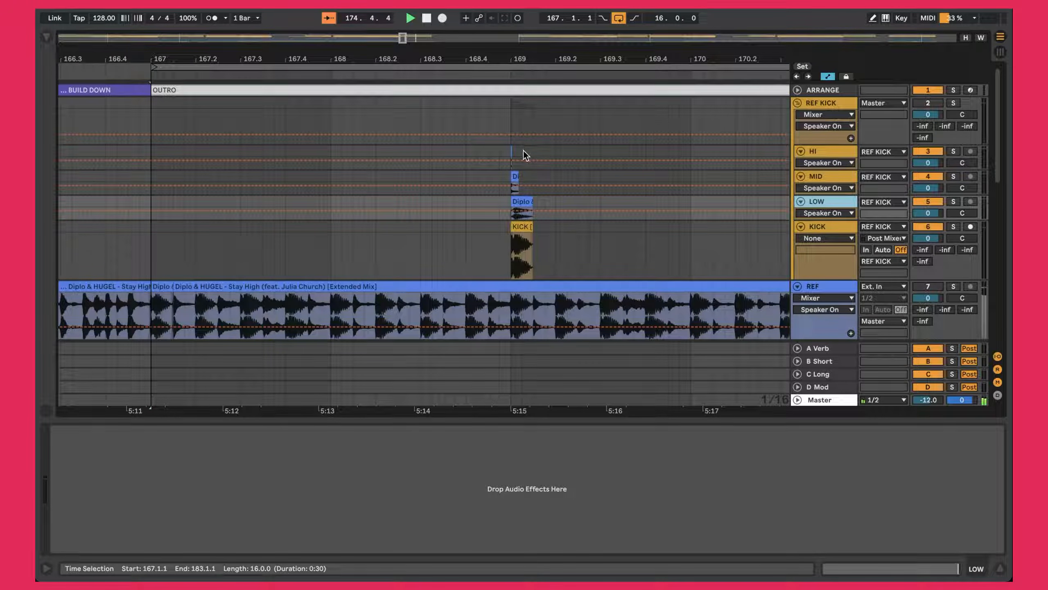
pyautogui.click(827, 151)
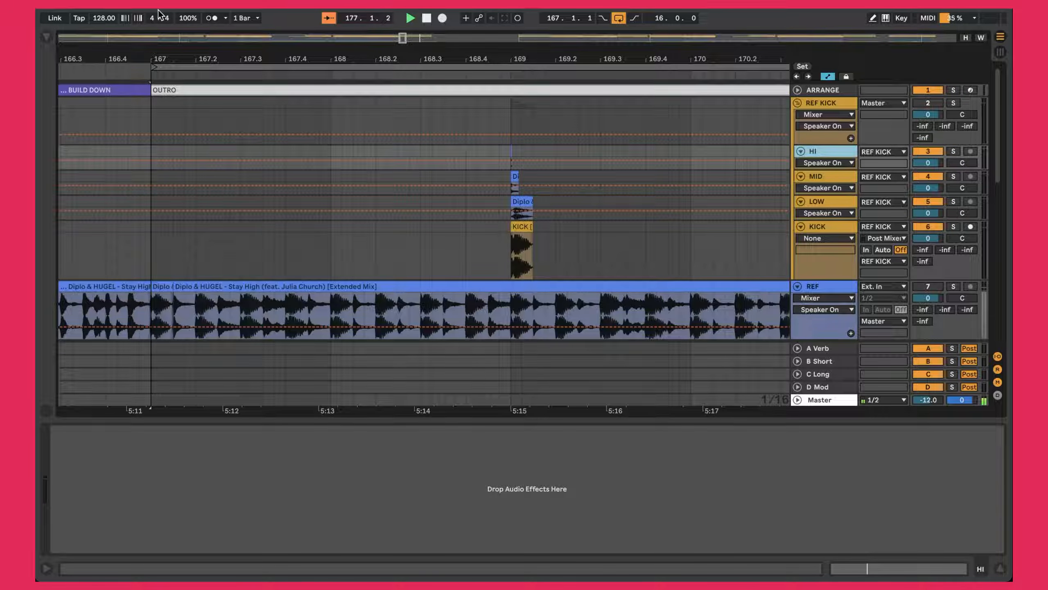
# - Search the browser for "multi", add Multiband Dynamics to the HI track, and solo its high band
pyautogui.press('cmd+space')
pyautogui.write('mu`')
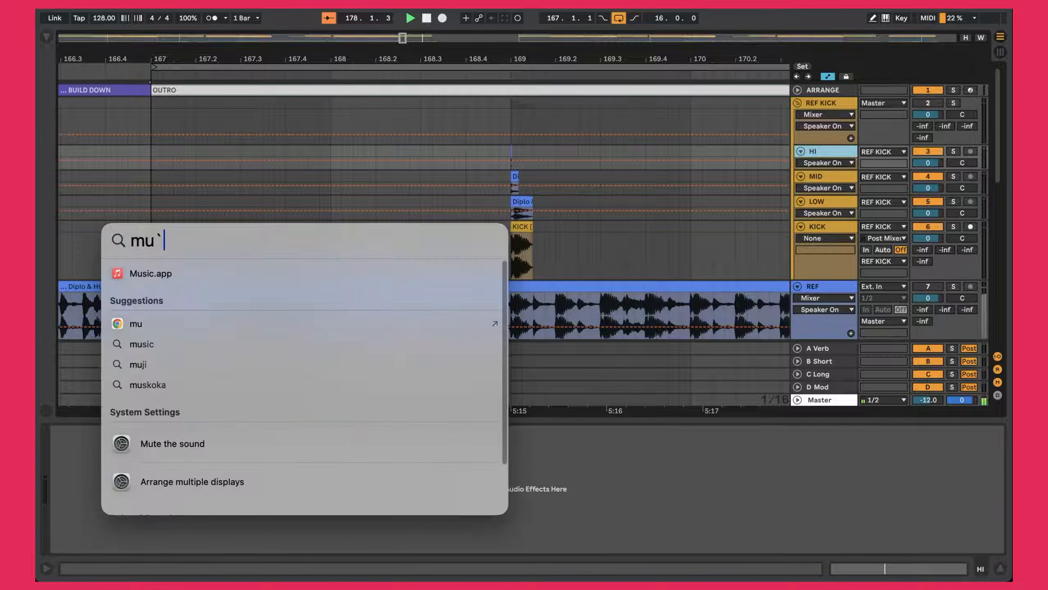
pyautogui.press('Escape')
pyautogui.press('cmd+f')
pyautogui.write('multi')
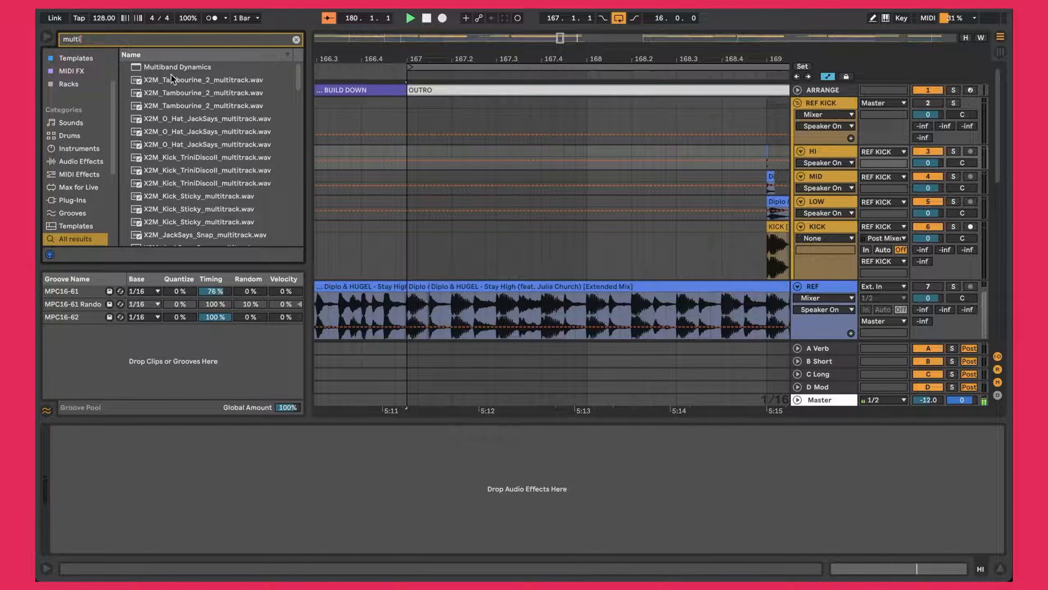
pyautogui.click(171, 67)
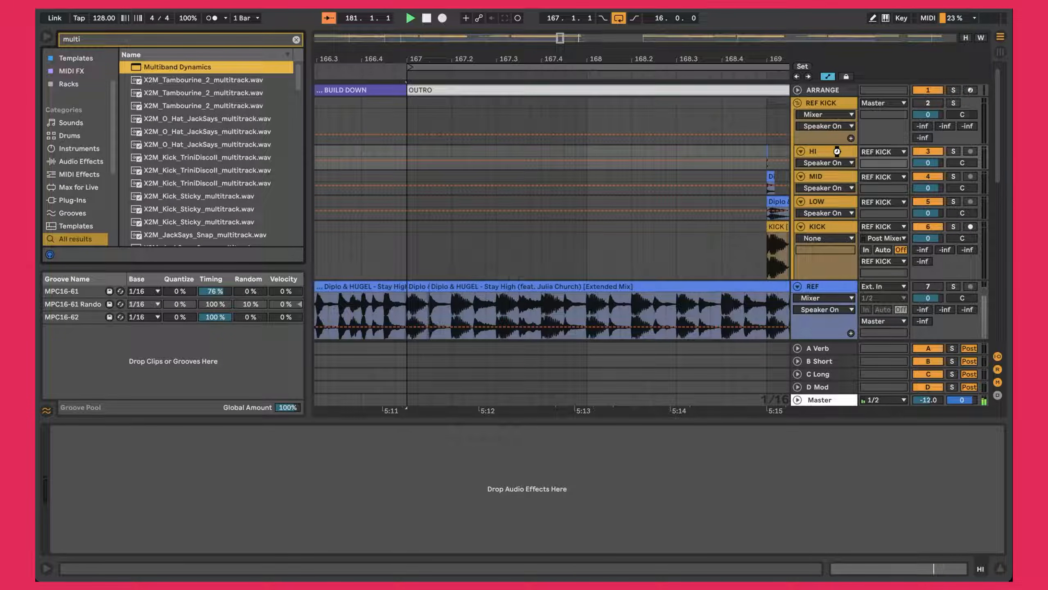
pyautogui.moveTo(838, 151); pyautogui.dragTo(837, 151)
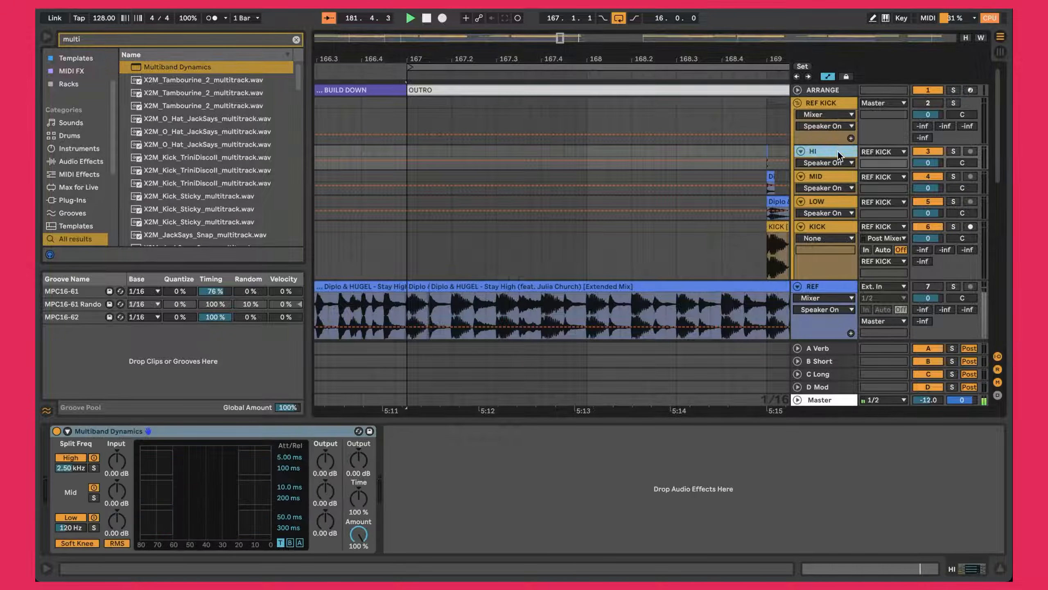
pyautogui.click(94, 468)
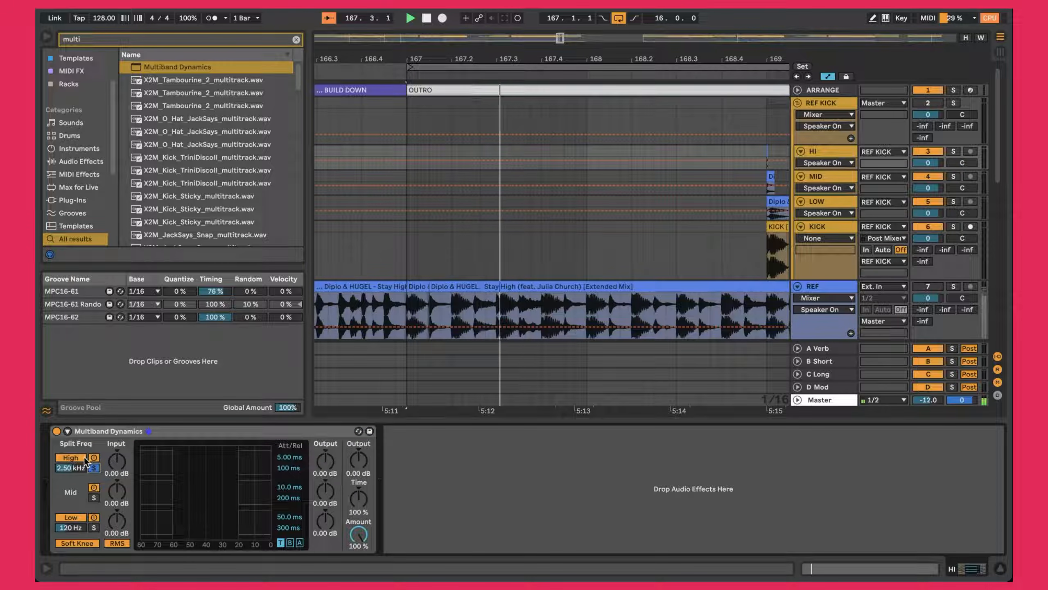
# - Add Multiband Dynamics to the MID track and solo its mid band
pyautogui.click(815, 152)
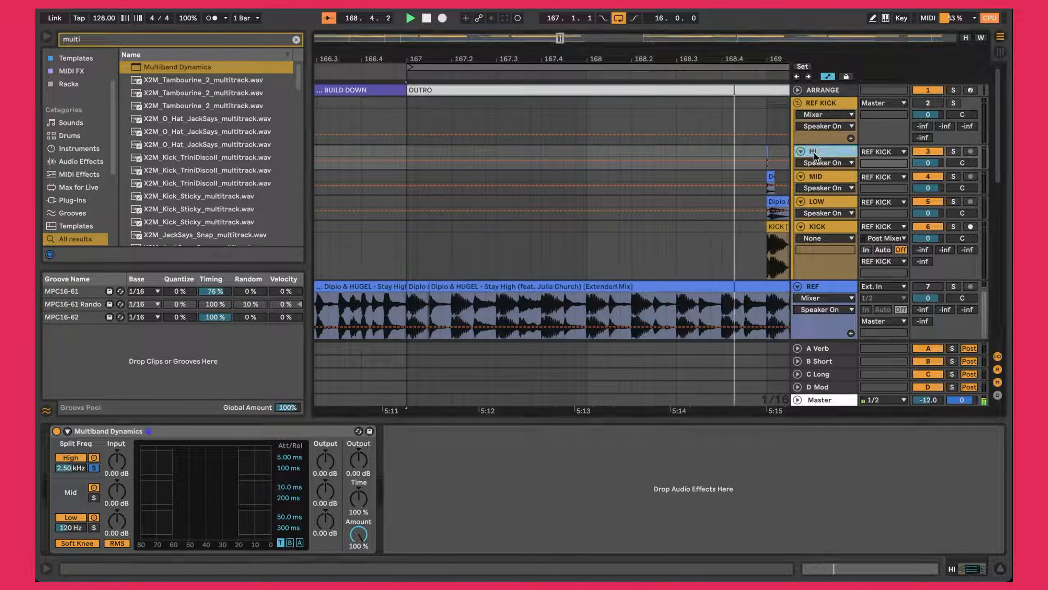
pyautogui.click(819, 178)
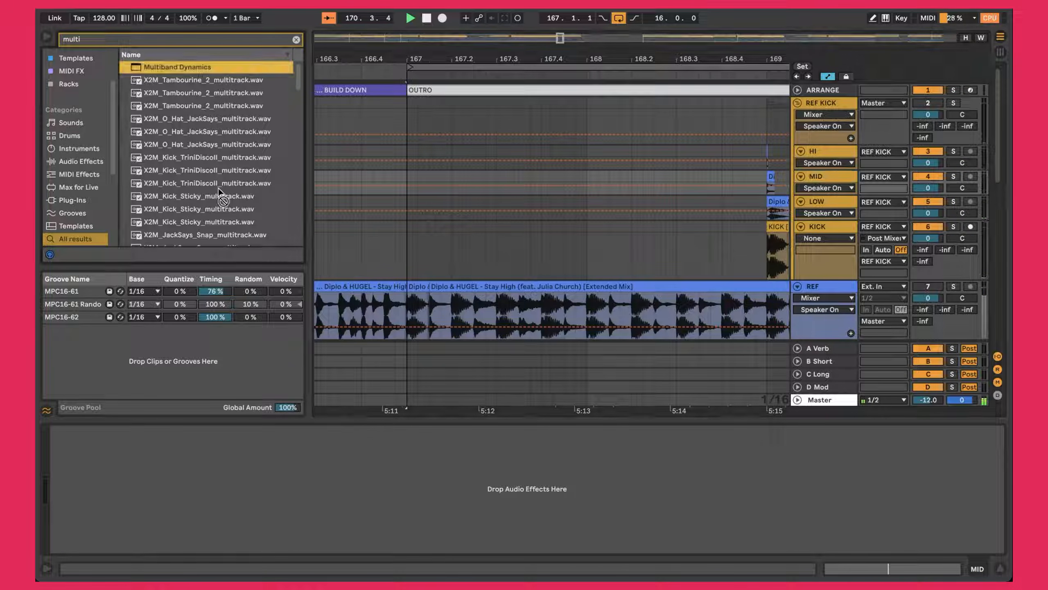
pyautogui.moveTo(177, 67); pyautogui.dragTo(244, 479)
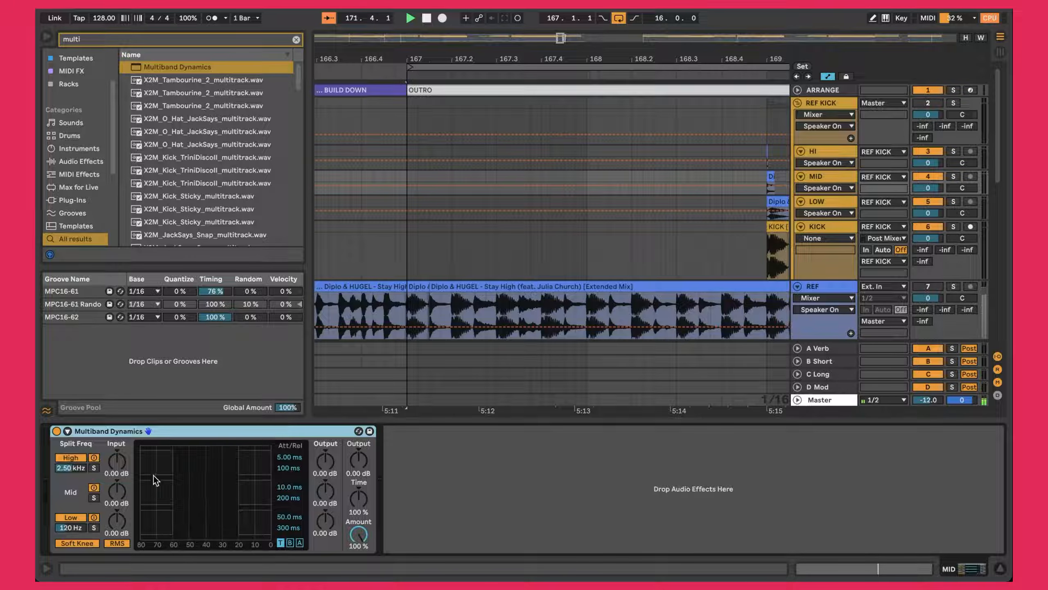
pyautogui.click(93, 500)
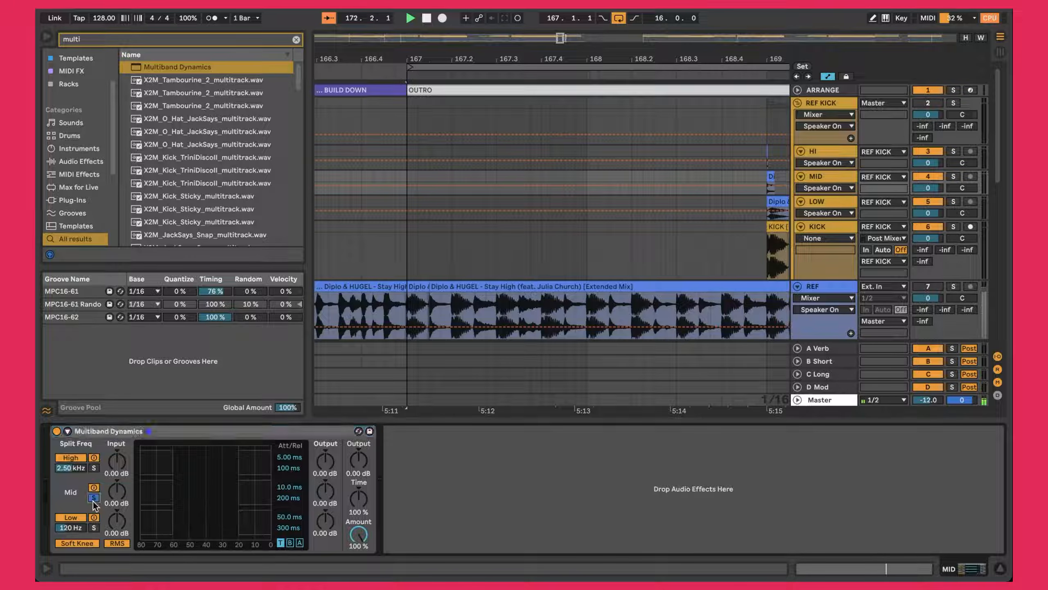
# - Add Multiband Dynamics to the LOW track and solo its low band
pyautogui.click(837, 201)
pyautogui.moveTo(177, 67); pyautogui.dragTo(196, 476)
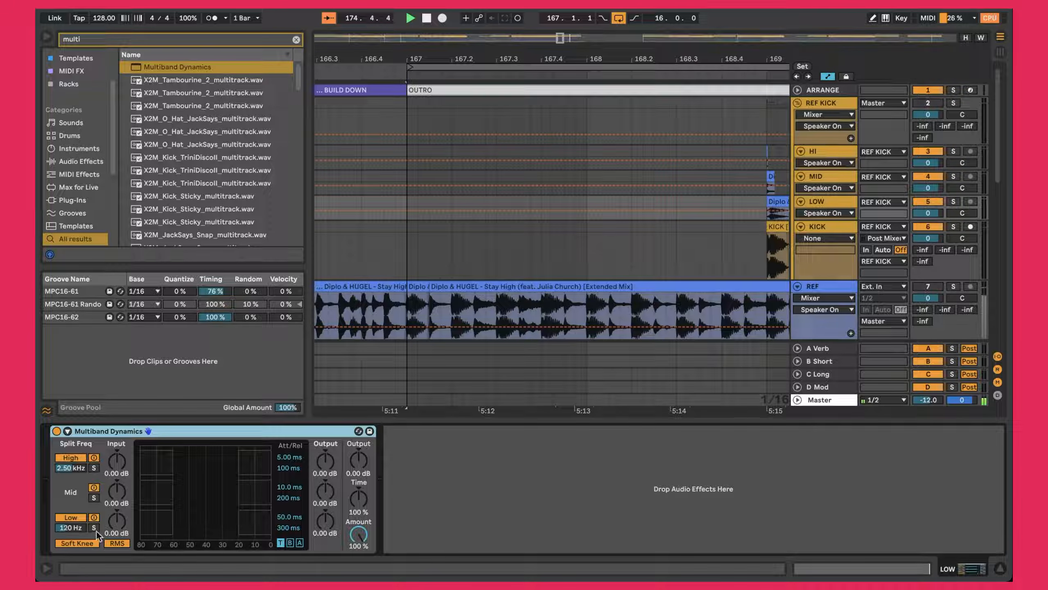
pyautogui.click(95, 528)
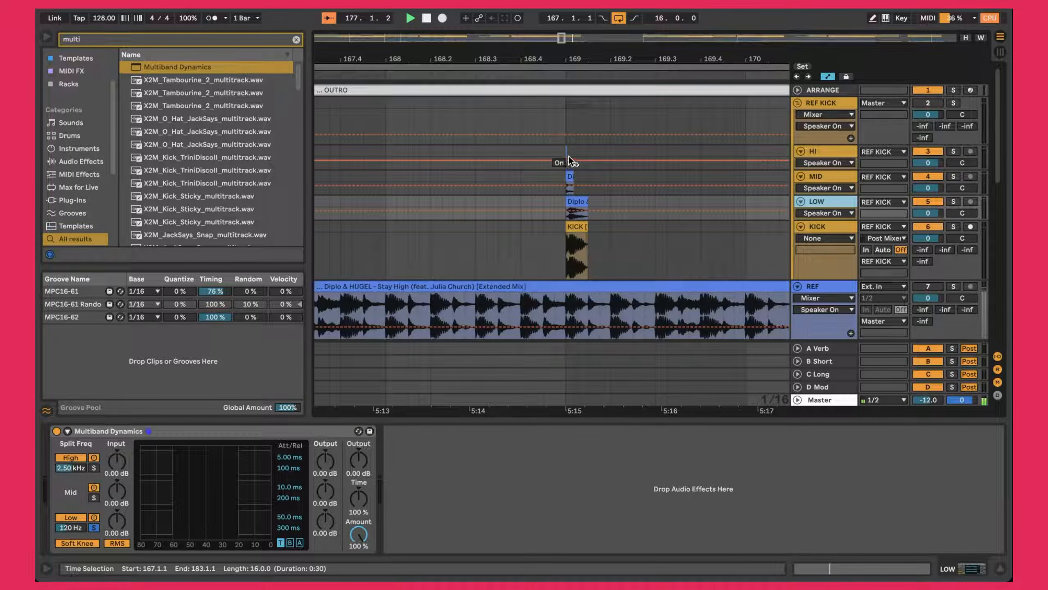
# - Examine the layered reference kick and its resampled KICK clip at bar 169, plus the Drum Rack on the Kick track
pyautogui.moveTo(565, 56); pyautogui.dragTo(632, 131)
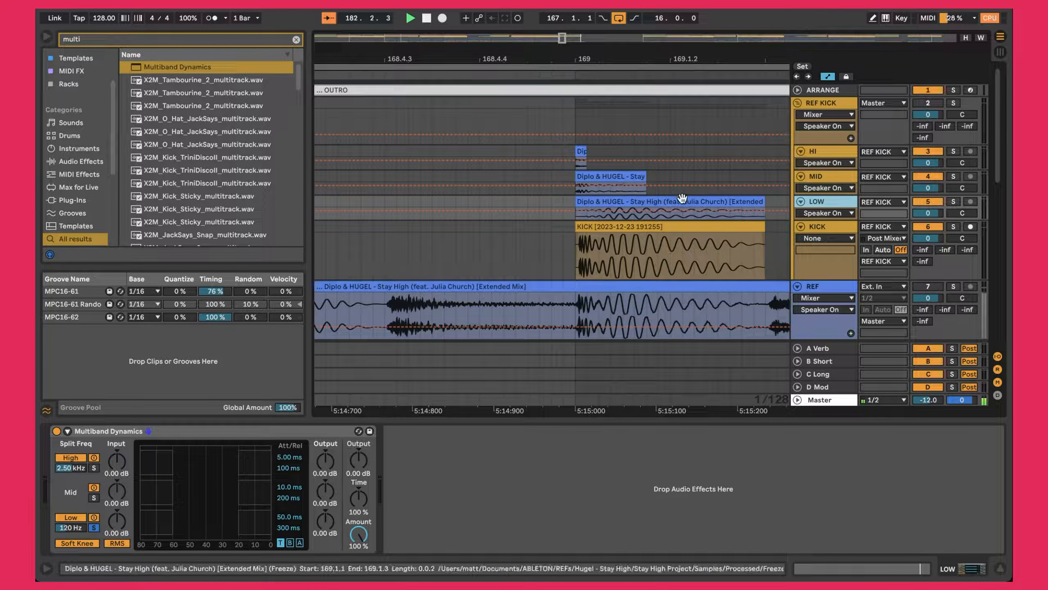
pyautogui.click(668, 228)
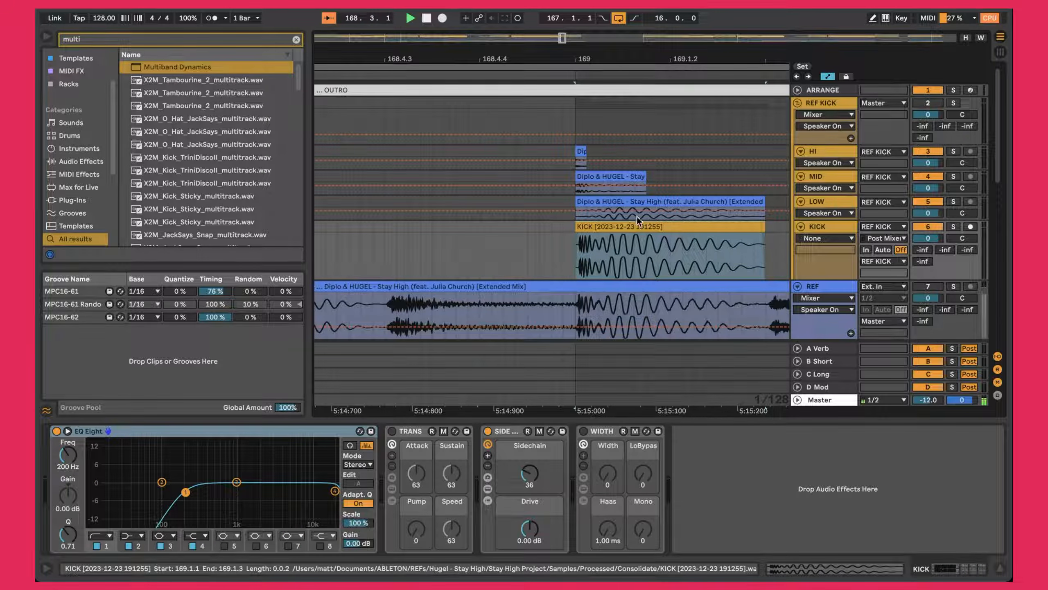
pyautogui.scroll(-5, 640, 225)
pyautogui.scroll(-5, 646, 234)
pyautogui.click(659, 219)
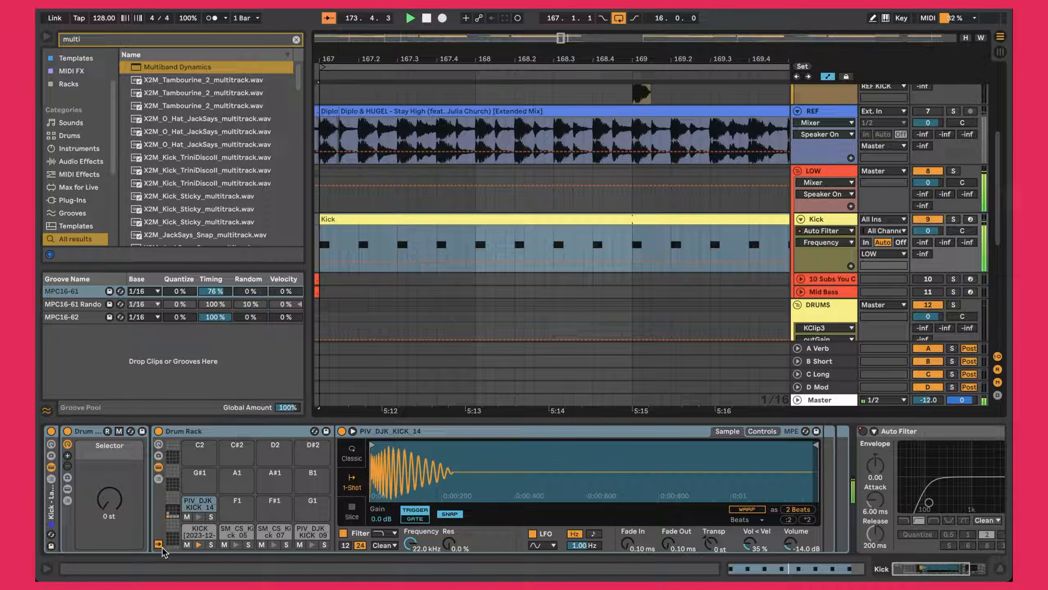
# - Select the outro's Kick clip from bar 167 to 175 and compare it with the reference waveform and REF KICK tracks
pyautogui.click(492, 278)
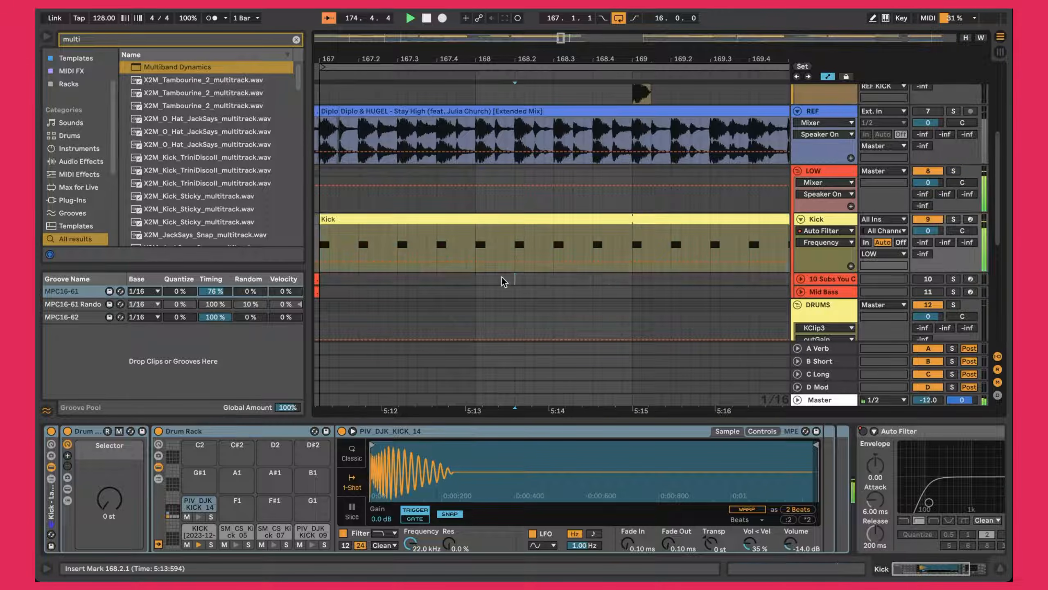
pyautogui.click(456, 247)
pyautogui.click(442, 223)
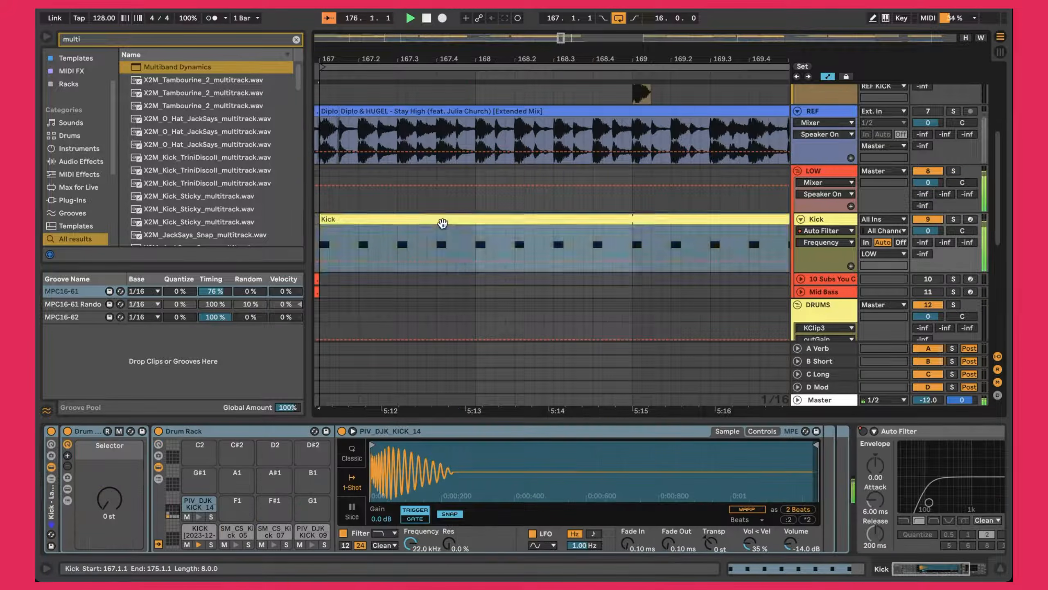
pyautogui.moveTo(451, 55); pyautogui.dragTo(451, 25)
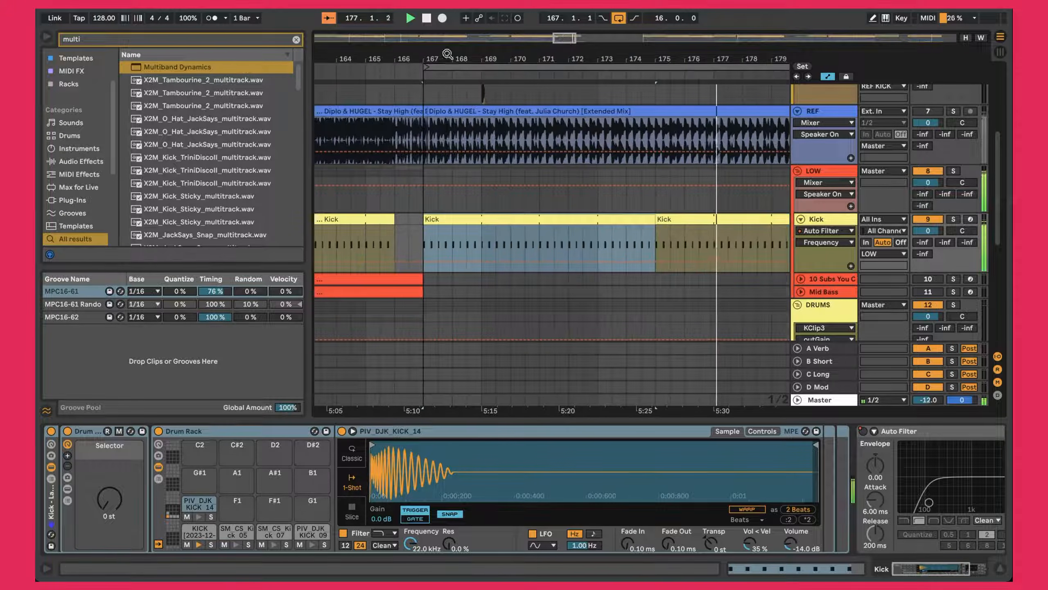
pyautogui.scroll(4, 534, 141)
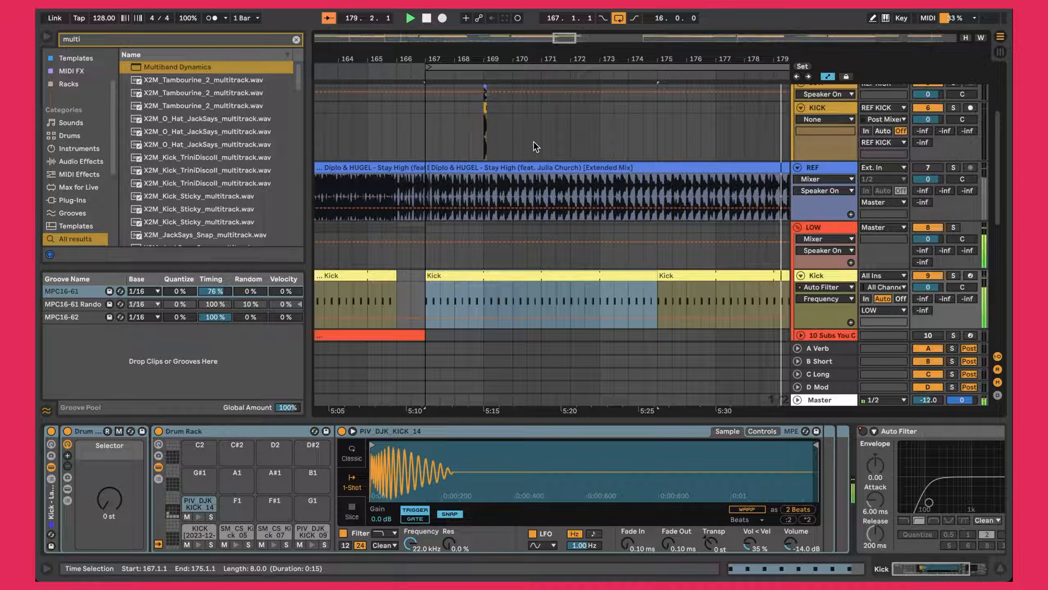
# - Activate and unfold the first Tops track with the RKU_Mercurial loop and show its device chain
pyautogui.scroll(-4, 573, 142)
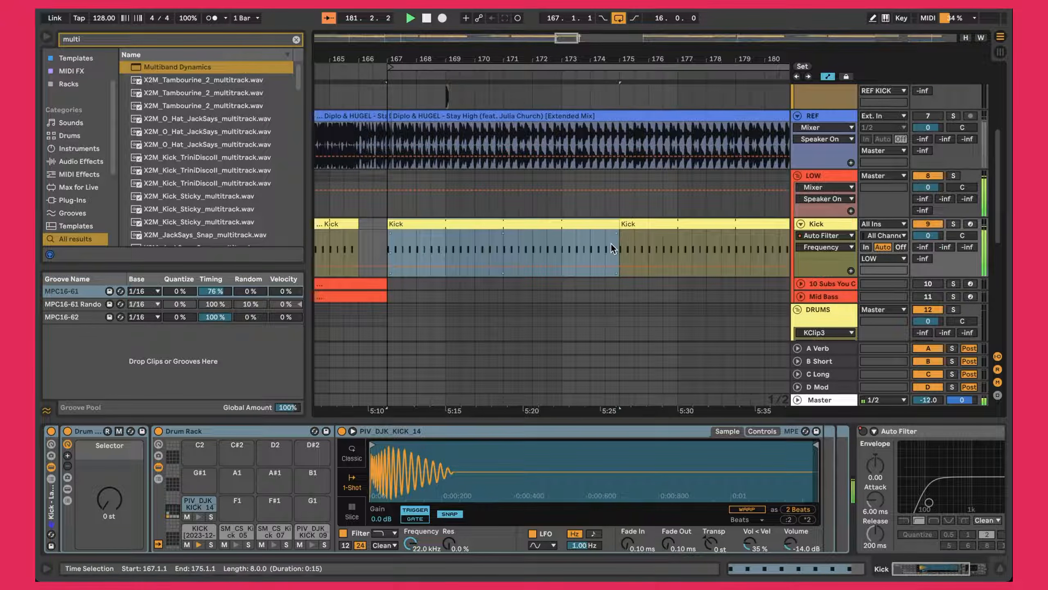
pyautogui.click(580, 226)
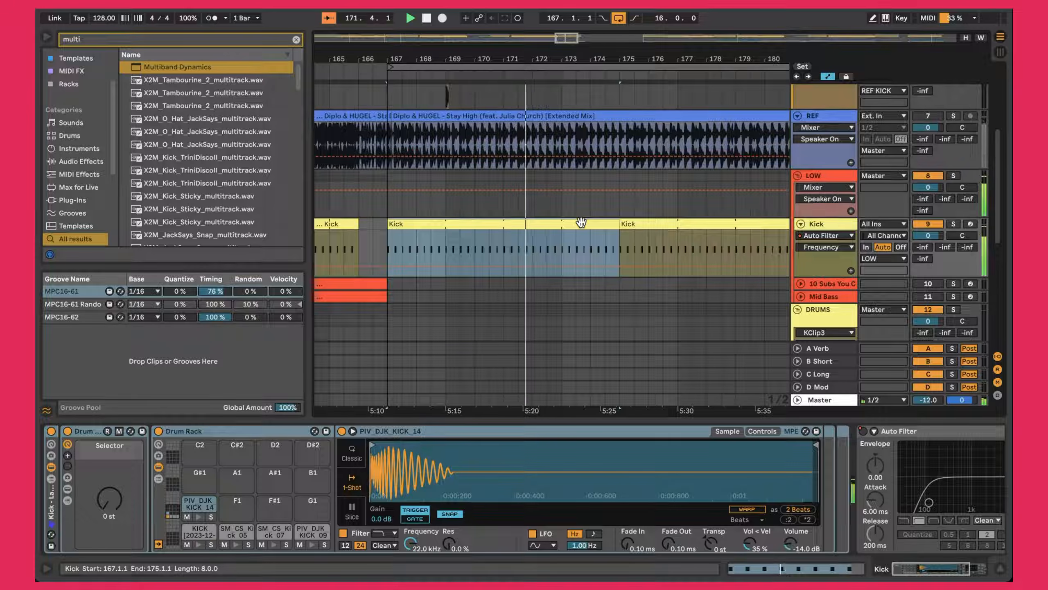
pyautogui.scroll(-2, 582, 226)
pyautogui.scroll(-5, 581, 225)
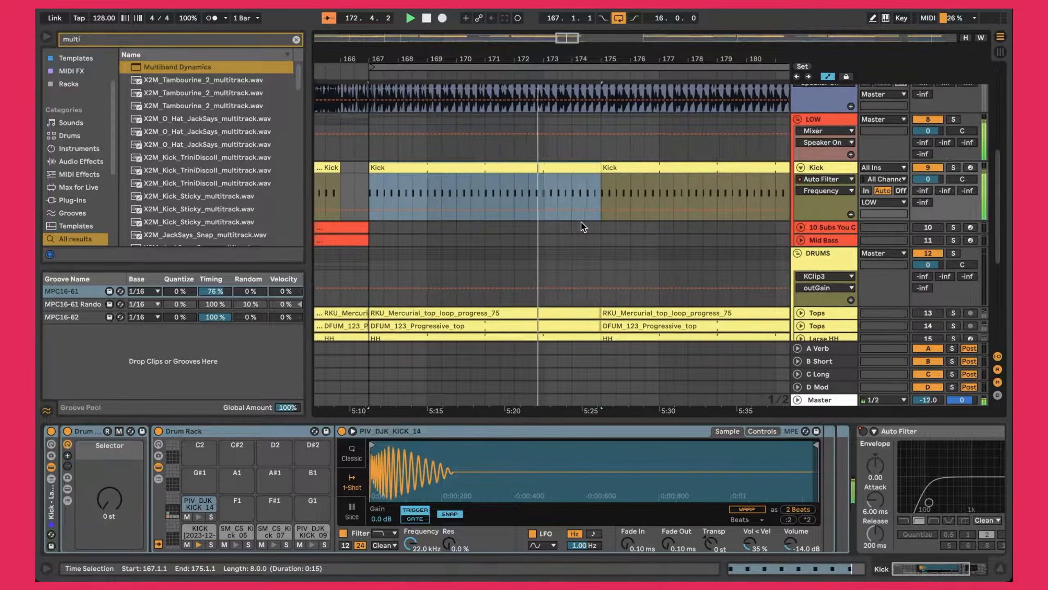
pyautogui.scroll(-2, 582, 226)
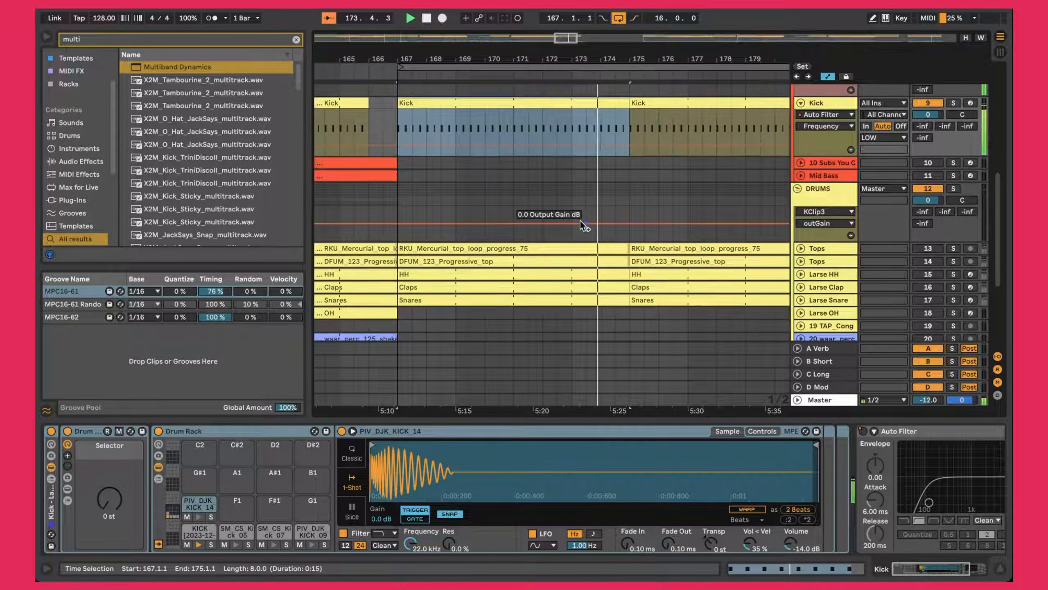
pyautogui.click(932, 244)
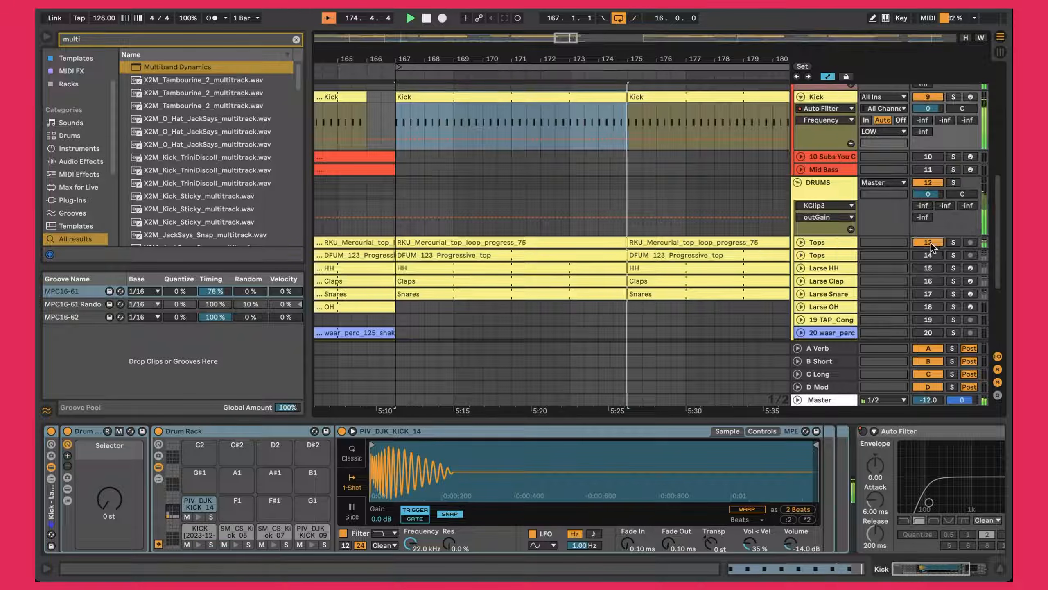
pyautogui.click(800, 242)
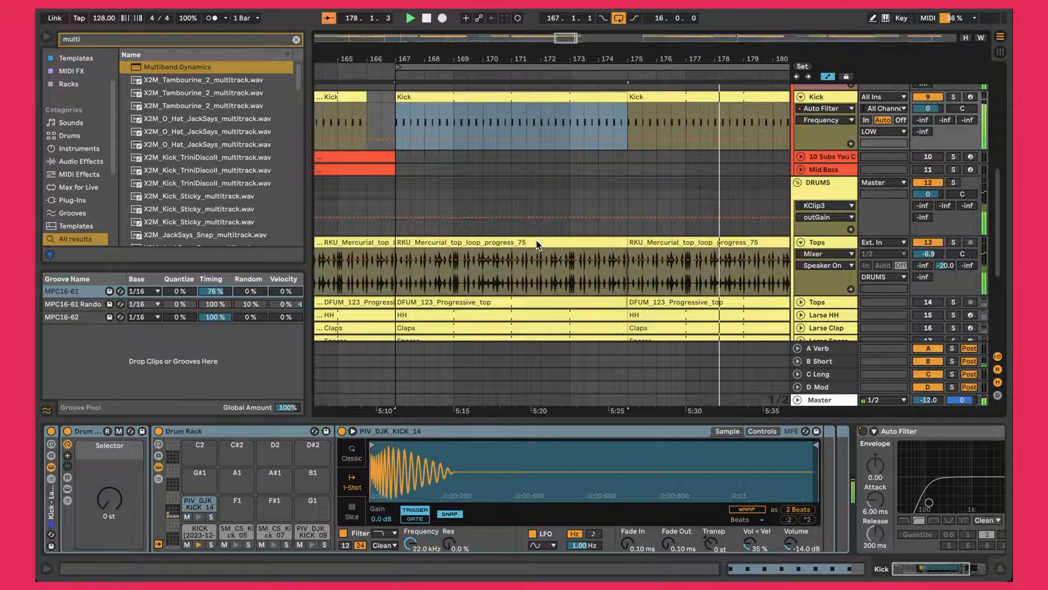
pyautogui.scroll(-3, 536, 239)
pyautogui.click(816, 214)
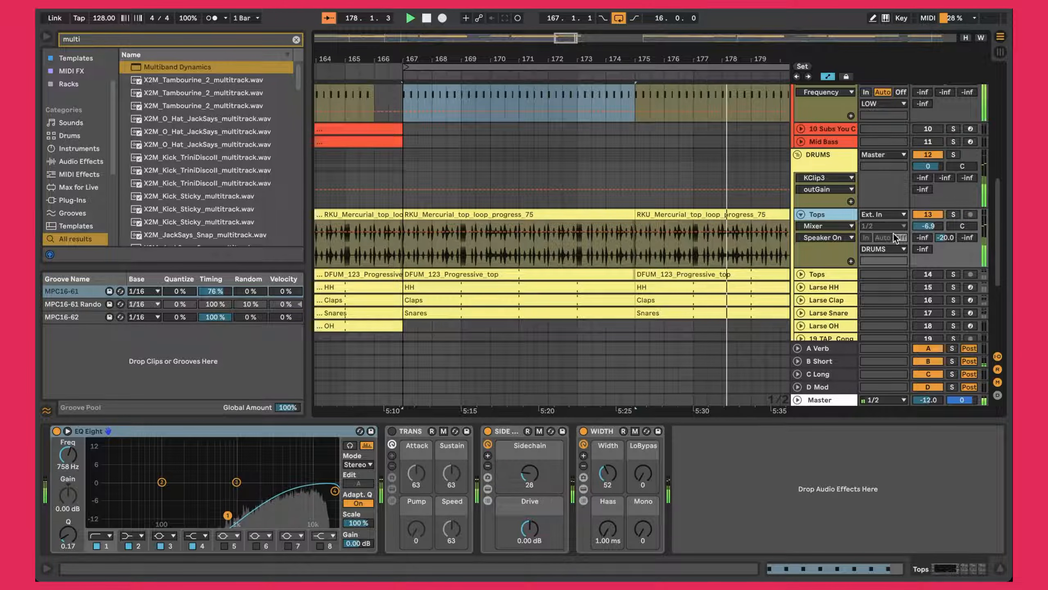
# - Activate and unfold the second Tops track and select its DFUM_123_Progressive_top clip from bar 167 to 175
pyautogui.click(801, 274)
pyautogui.scroll(-2, 575, 248)
pyautogui.click(575, 247)
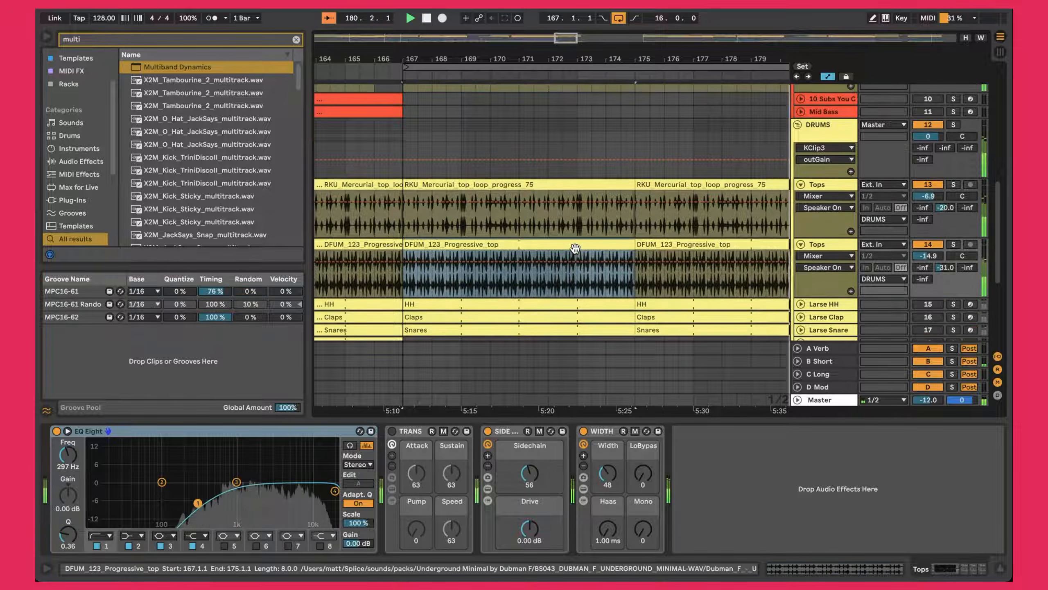
pyautogui.scroll(-1, 575, 248)
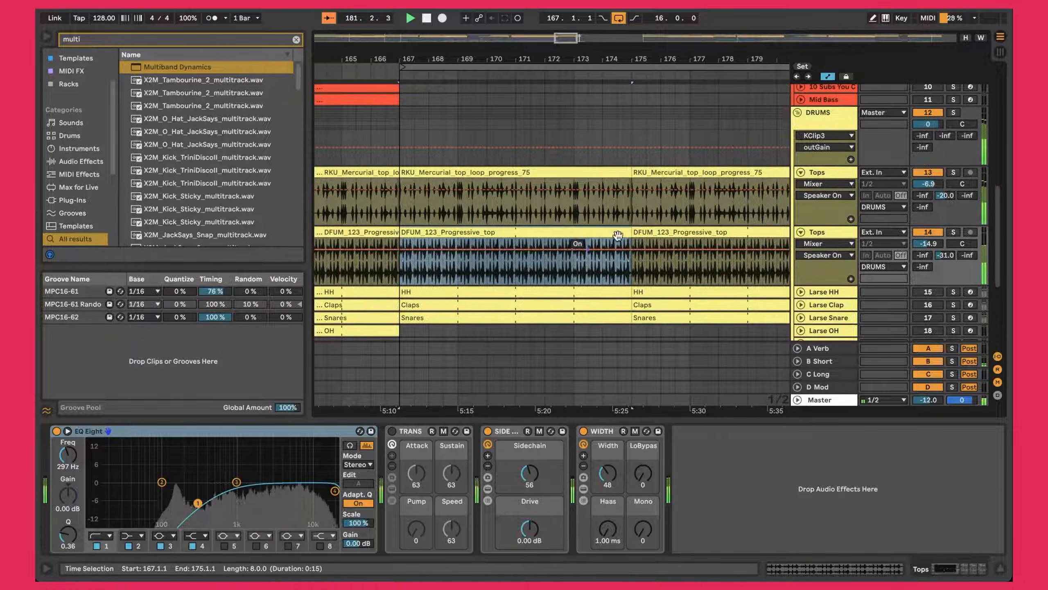
# - Audition the second Tops track in solo, release the solo and show its device chain
pyautogui.click(953, 232)
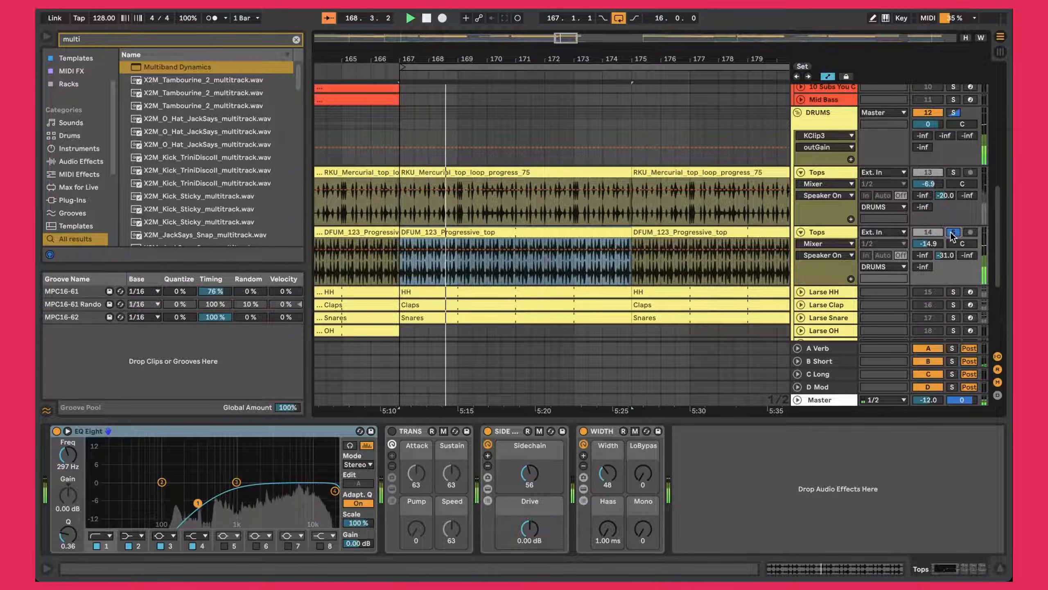
pyautogui.click(954, 232)
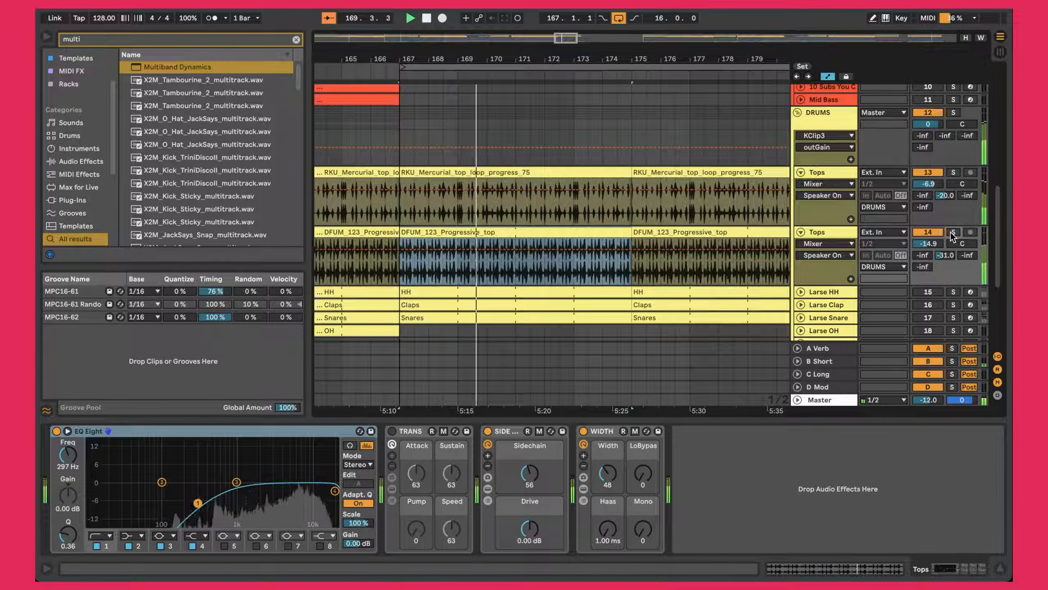
pyautogui.click(817, 234)
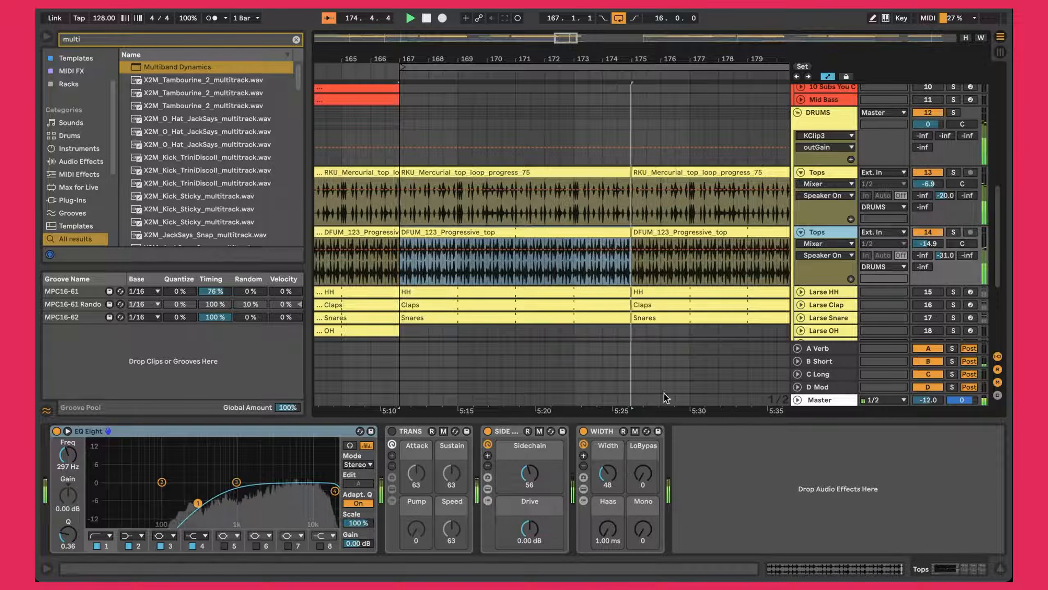
# - Activate and unfold the Larse HH track, and open its HH clip from bar 167 in an enlarged note editor
pyautogui.scroll(-2, 684, 244)
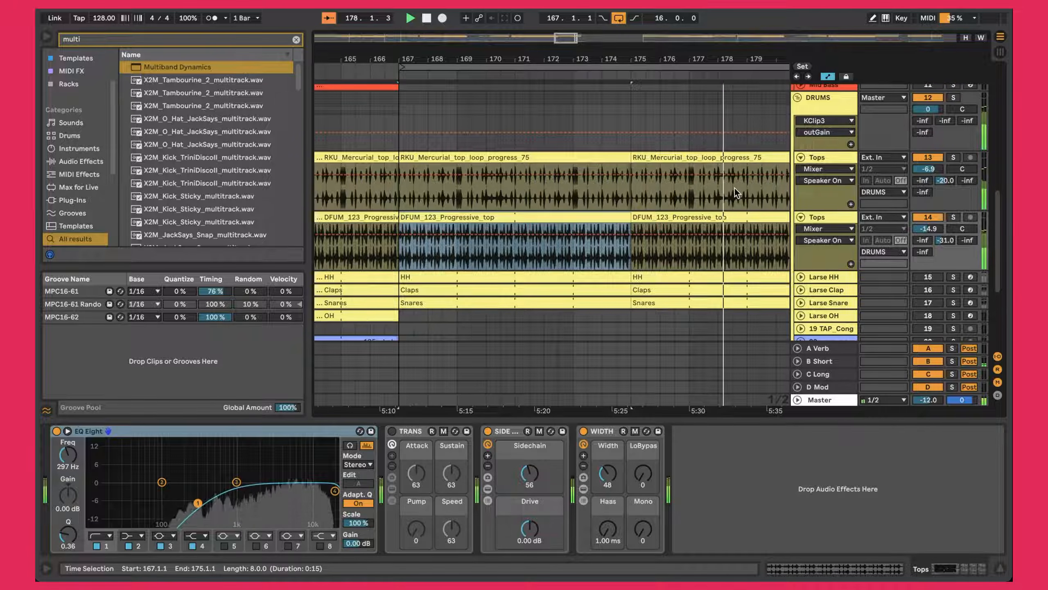
pyautogui.scroll(-2, 734, 188)
pyautogui.scroll(-3, 734, 188)
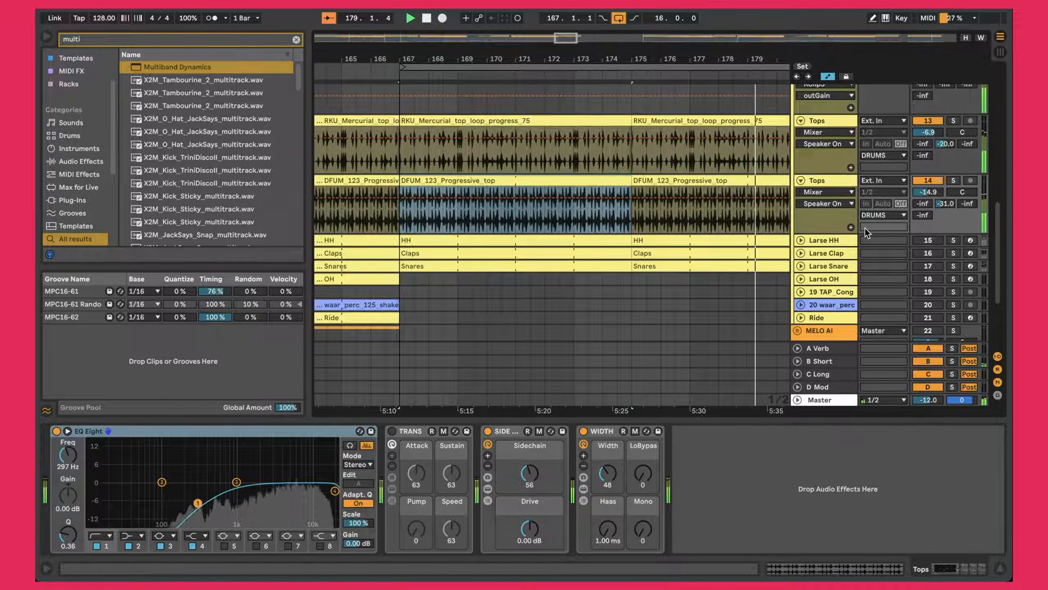
pyautogui.click(799, 239)
pyautogui.click(498, 240)
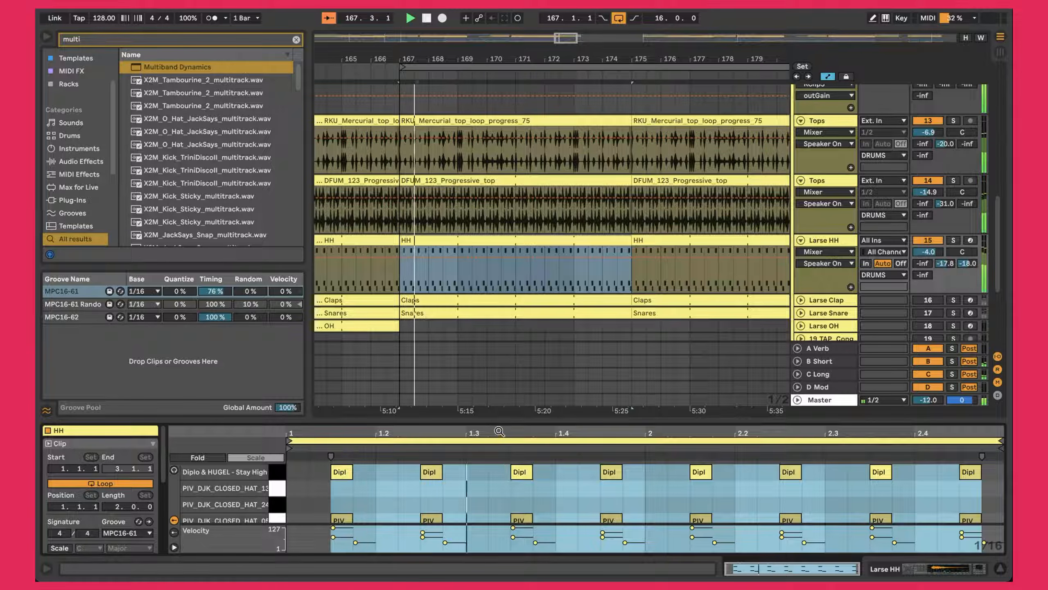
pyautogui.moveTo(500, 421); pyautogui.dragTo(417, 207)
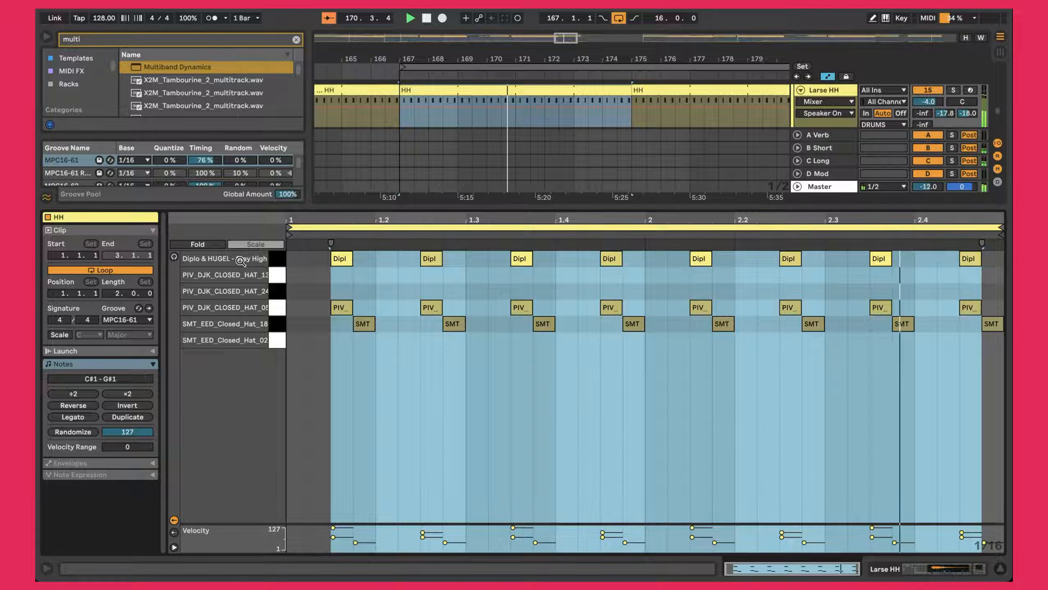
# - Solo the Diplo & HUGEL pad in the hi-hat Drum Rack together with the Larse HH track
pyautogui.hotkey('shift', 'Tab')
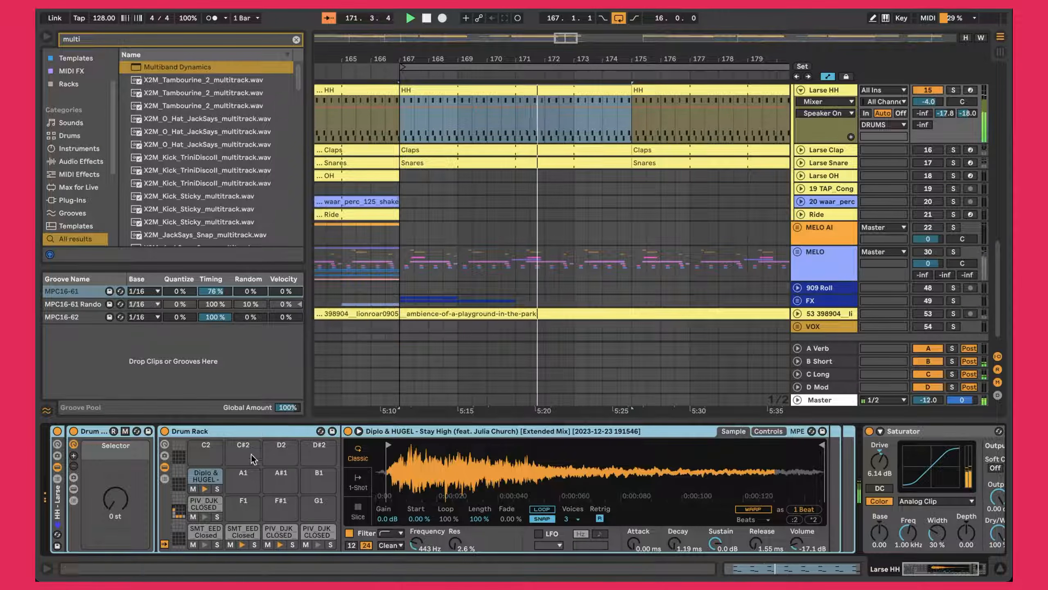
pyautogui.click(217, 489)
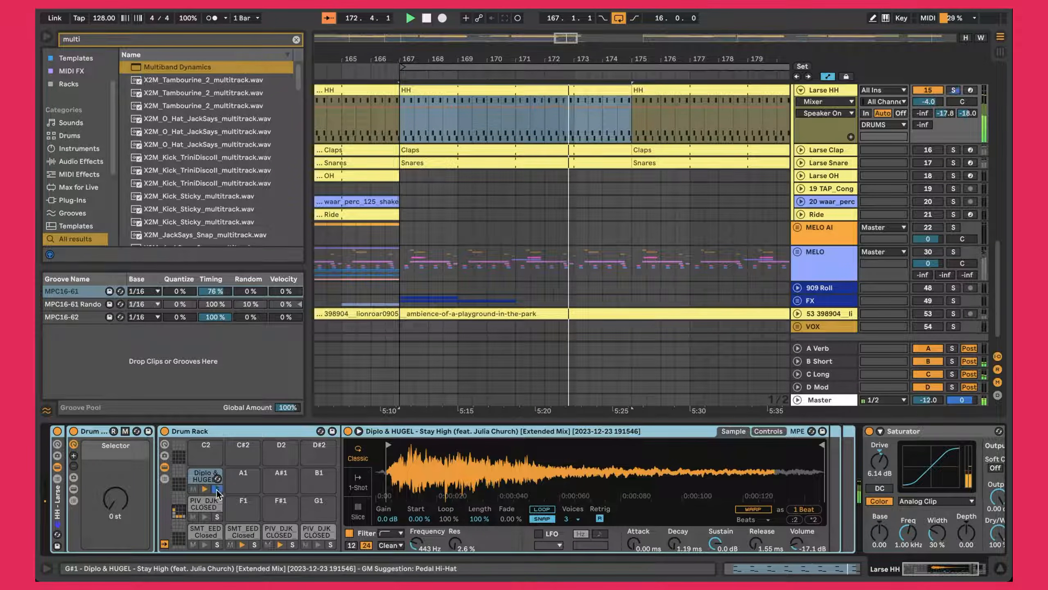
pyautogui.click(955, 91)
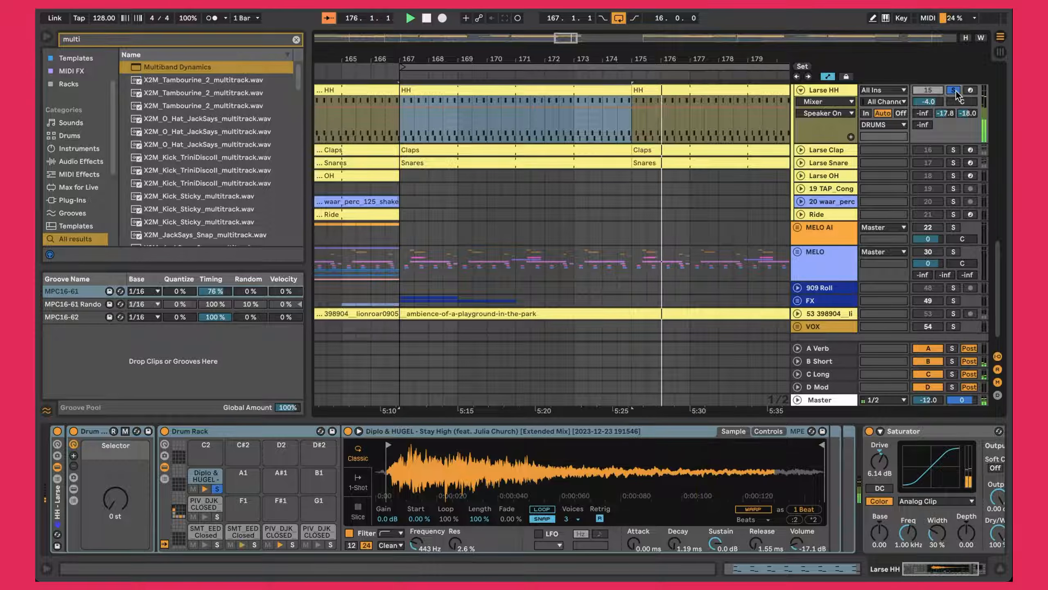
# - Zoom in on bars 169 to 172 of the REF track and inspect the reference waveform around 170.2
pyautogui.scroll(10, 641, 163)
pyautogui.scroll(8, 641, 163)
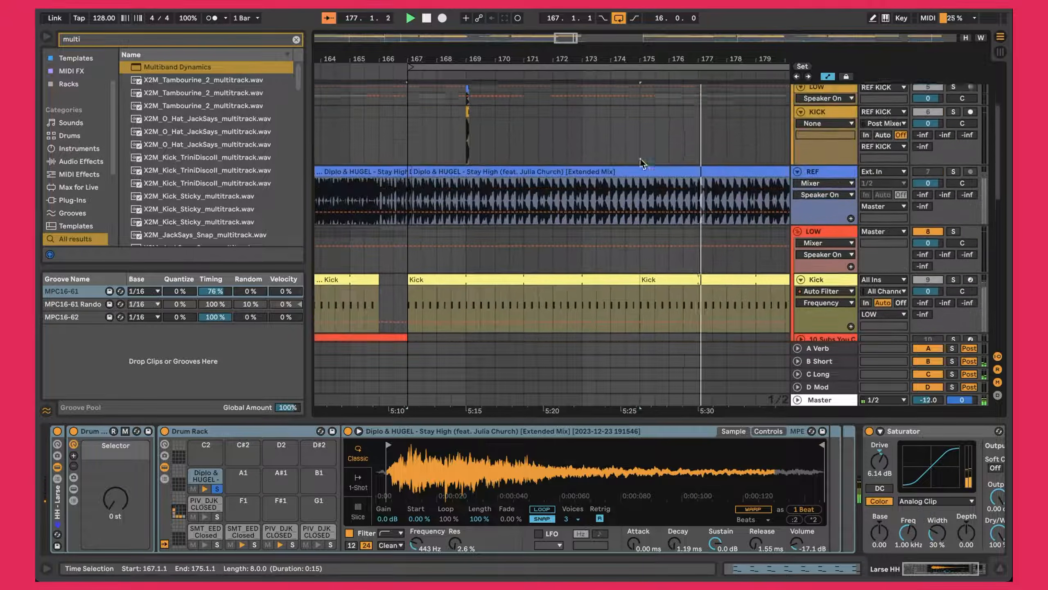
pyautogui.moveTo(498, 59); pyautogui.dragTo(499, 108)
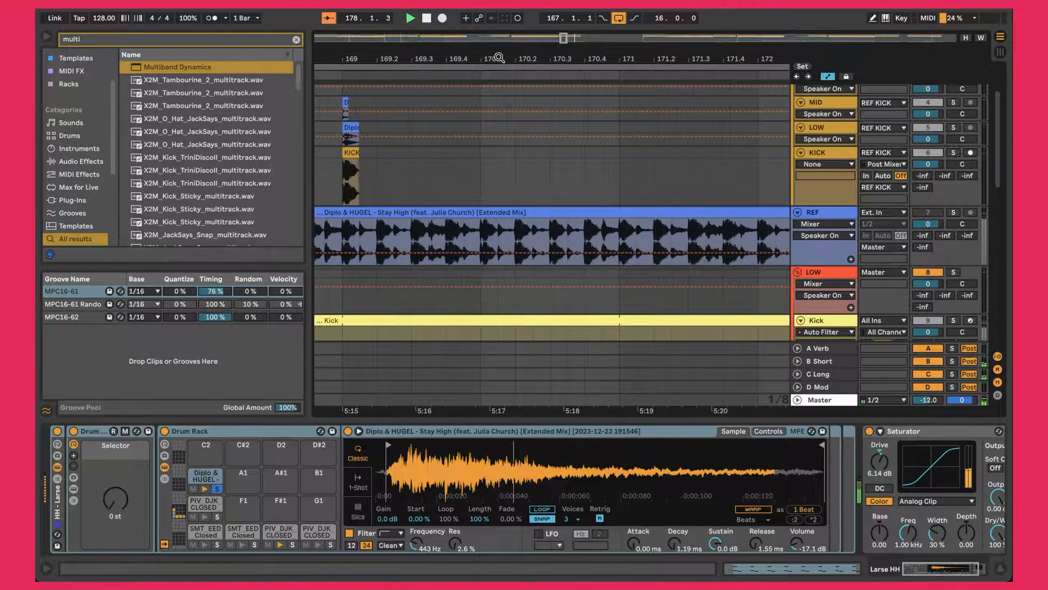
pyautogui.click(530, 235)
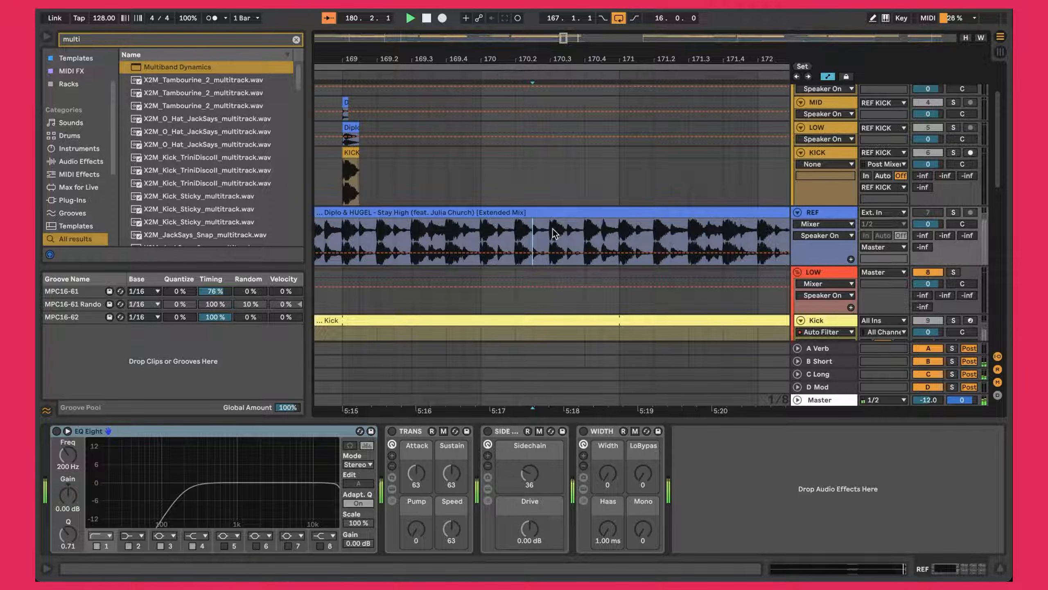
# - Return to the Larse HH Drum Rack and unsolo the Diplo & HUGEL pad
pyautogui.scroll(-10, 654, 227)
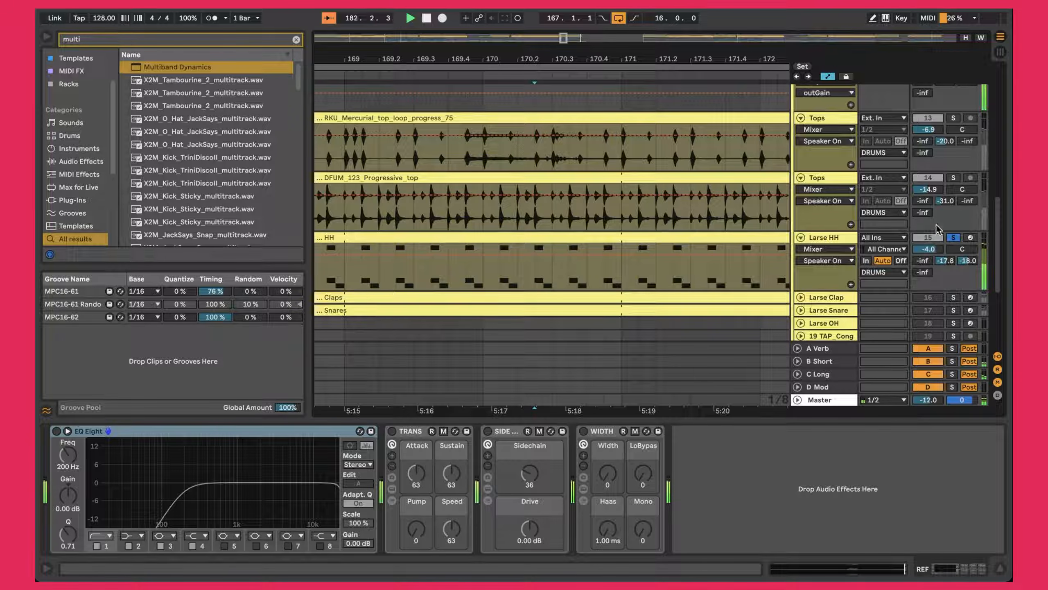
pyautogui.click(820, 246)
pyautogui.click(217, 489)
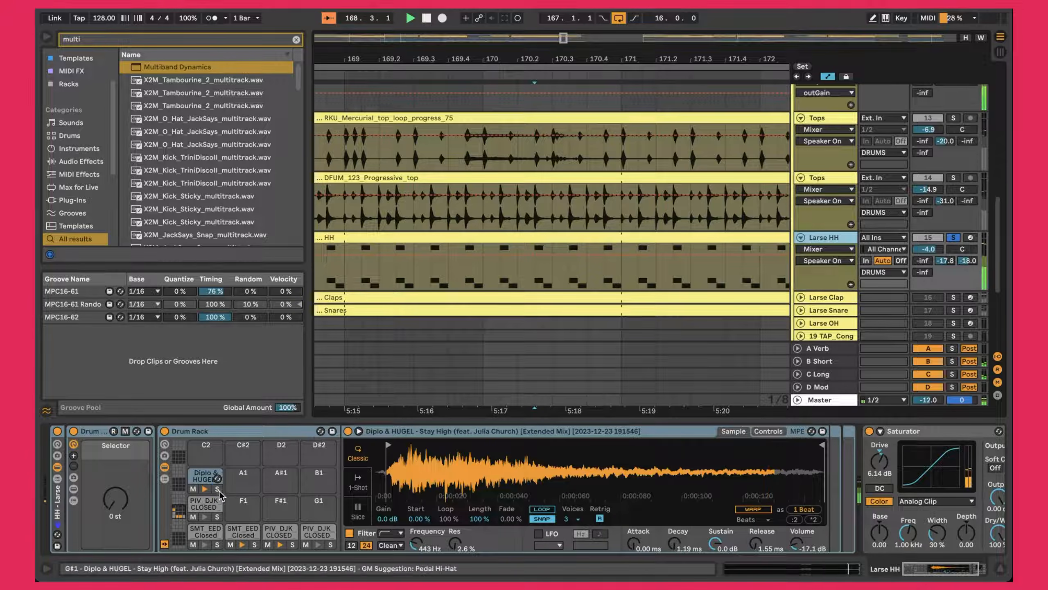
# - Reopen the HH clip's notes in the note editor within the arrangement
pyautogui.hotkey('shift', 'Tab')
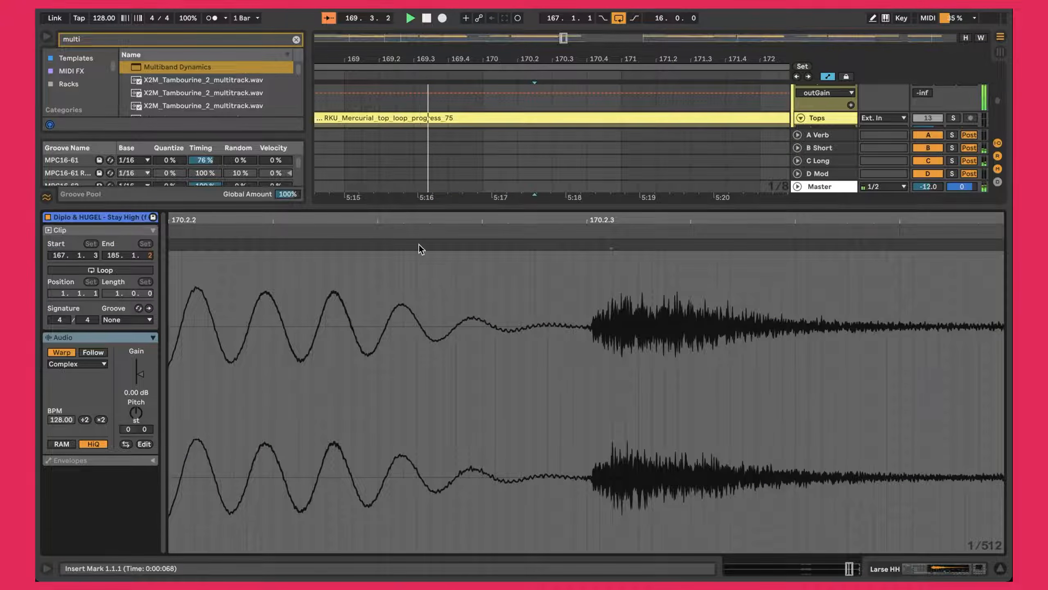
pyautogui.hotkey('shift', 'Tab')
pyautogui.press('Tab')
pyautogui.hotkey('shift', 'Tab')
pyautogui.hotkey('shift', 'Tab')
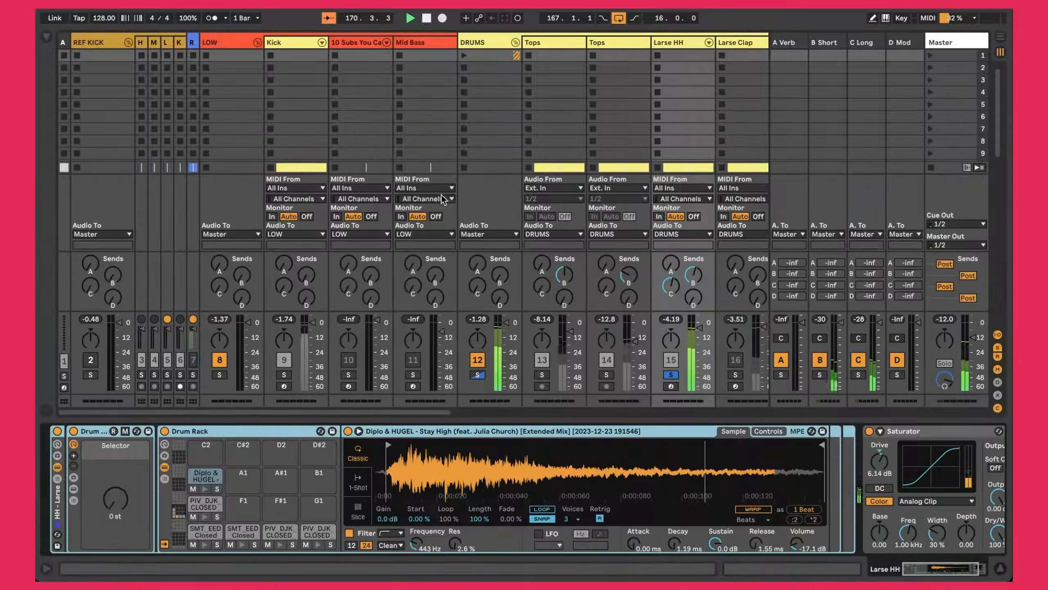
pyautogui.press('Tab')
pyautogui.doubleClick(410, 281)
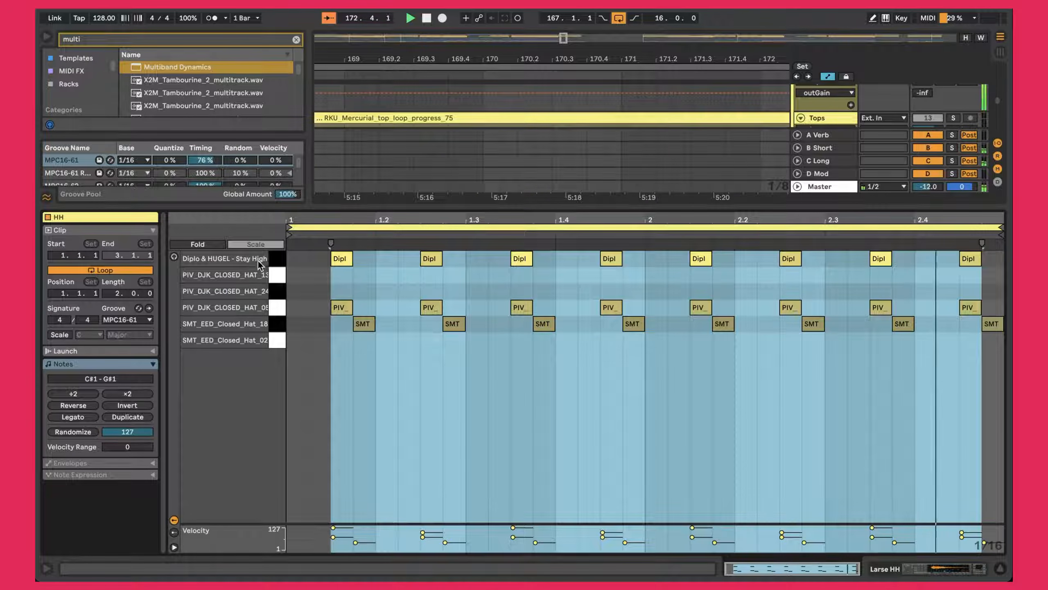
# - Select all PIV_DJK_CLOSED_HAT_05 notes in the HH clip, followed by only the first one at 1.1.3
pyautogui.click(340, 259)
pyautogui.click(277, 310)
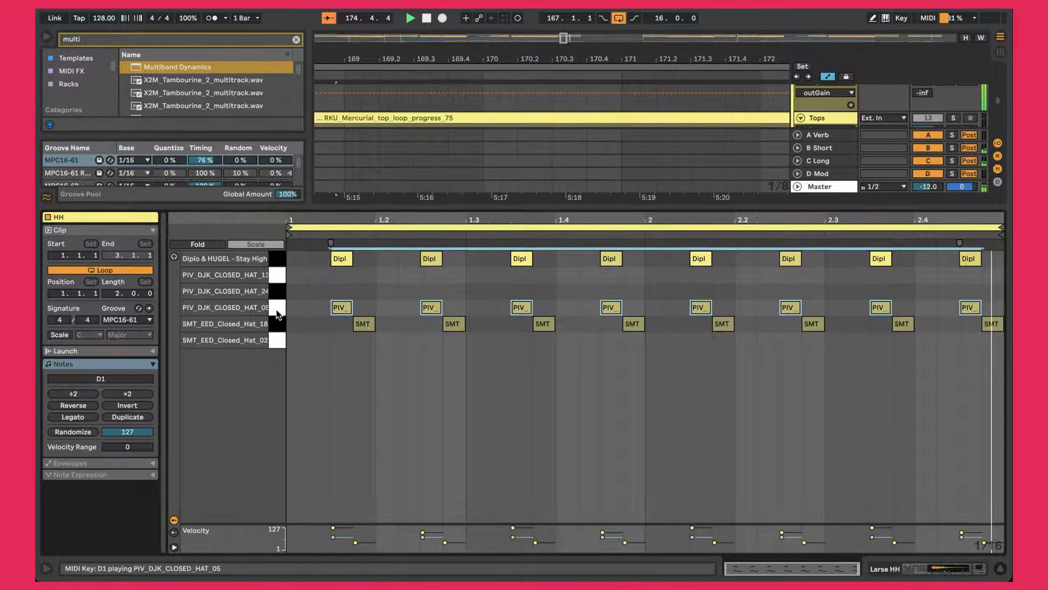
pyautogui.click(345, 309)
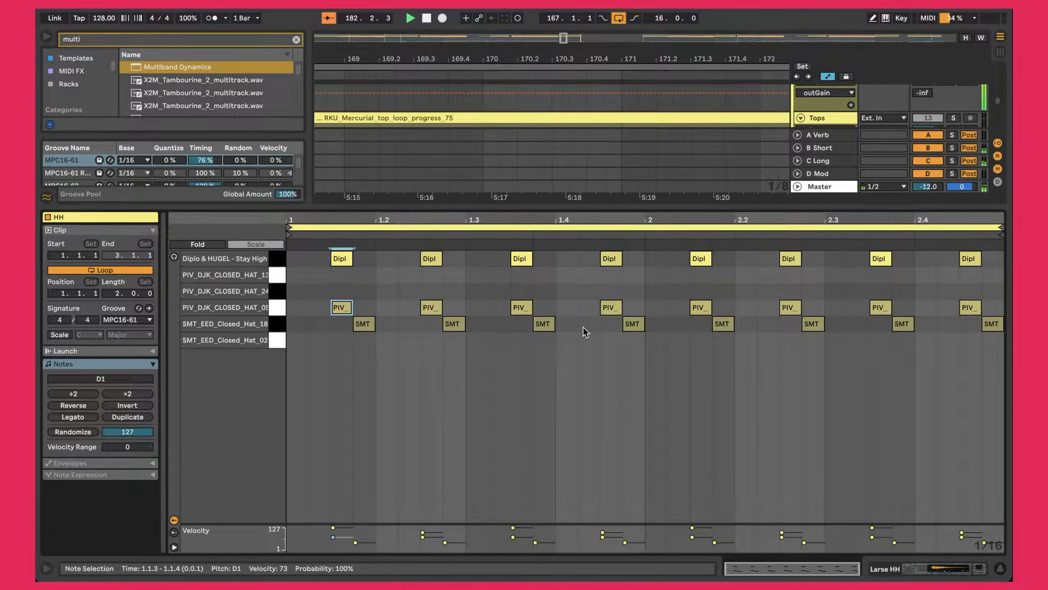
# - Close the note editor and unsolo the Larse HH track to hear it with both Tops loops
pyautogui.press('super+alt+l')
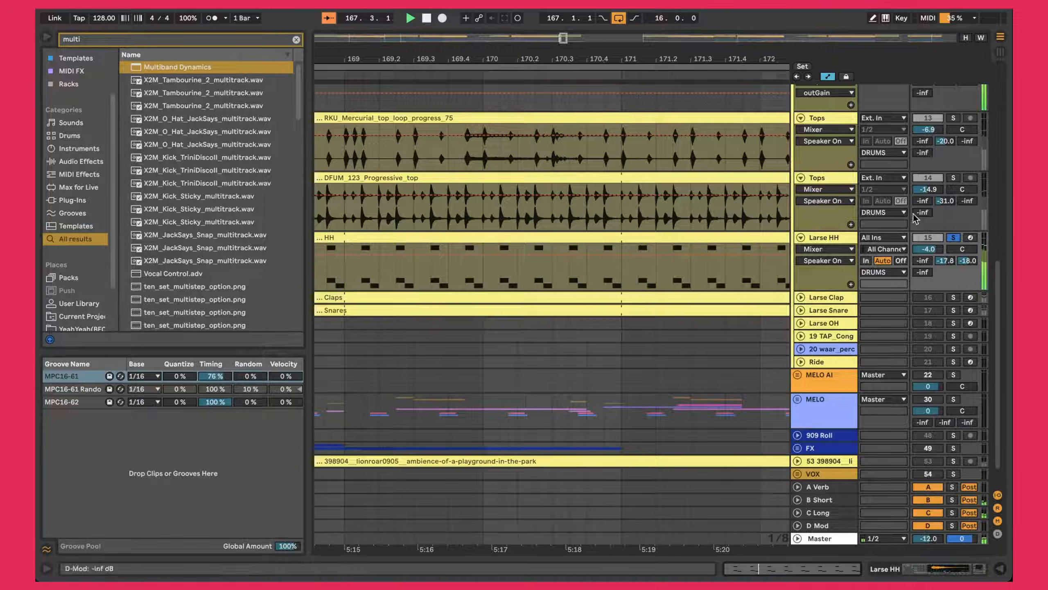
pyautogui.click(953, 237)
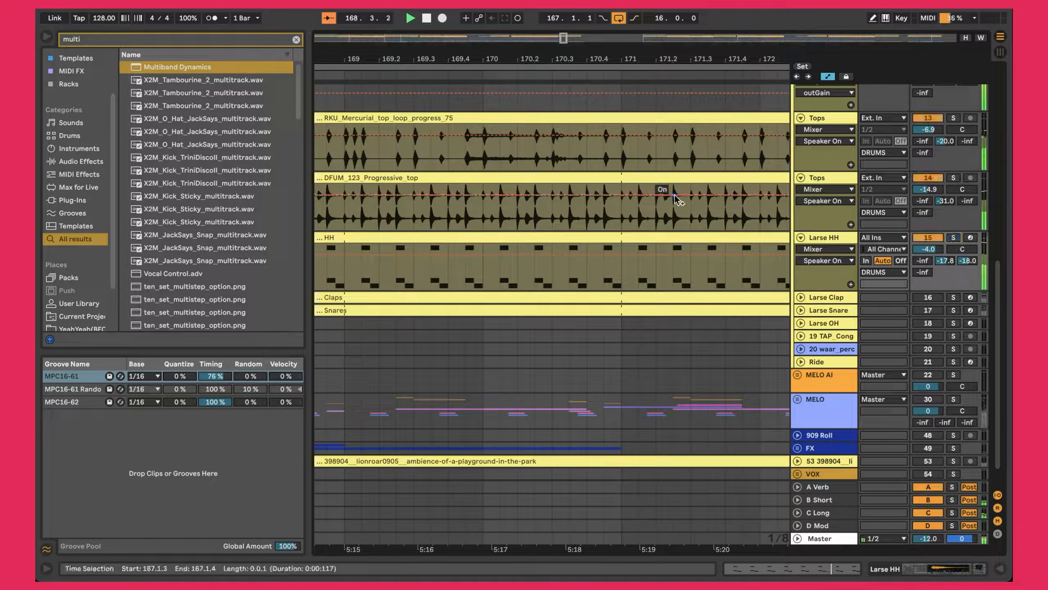
pyautogui.scroll(3, 675, 196)
pyautogui.hscroll(-3, 675, 195)
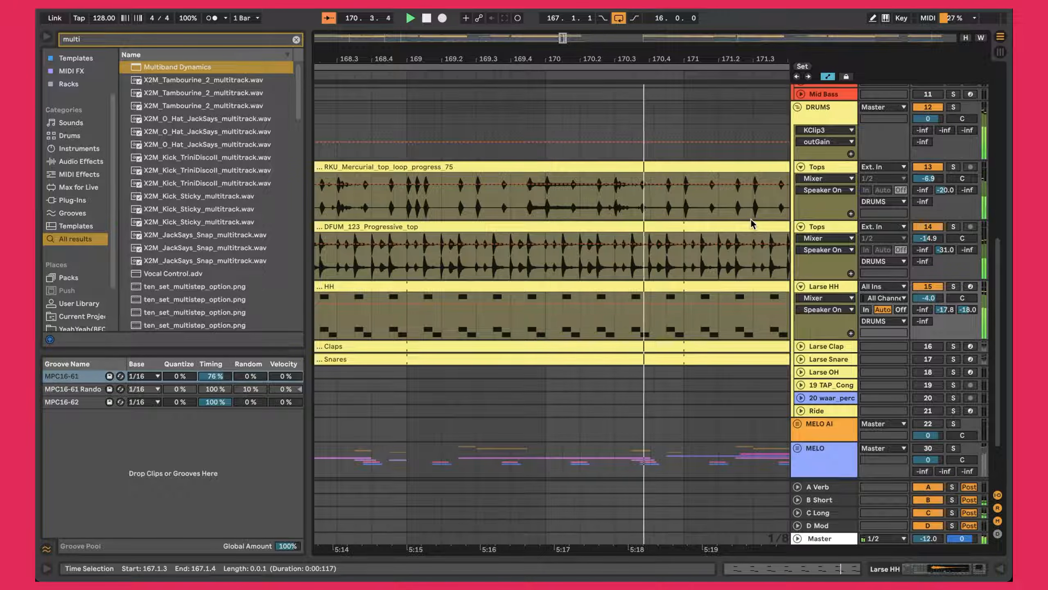
pyautogui.scroll(-1, 752, 223)
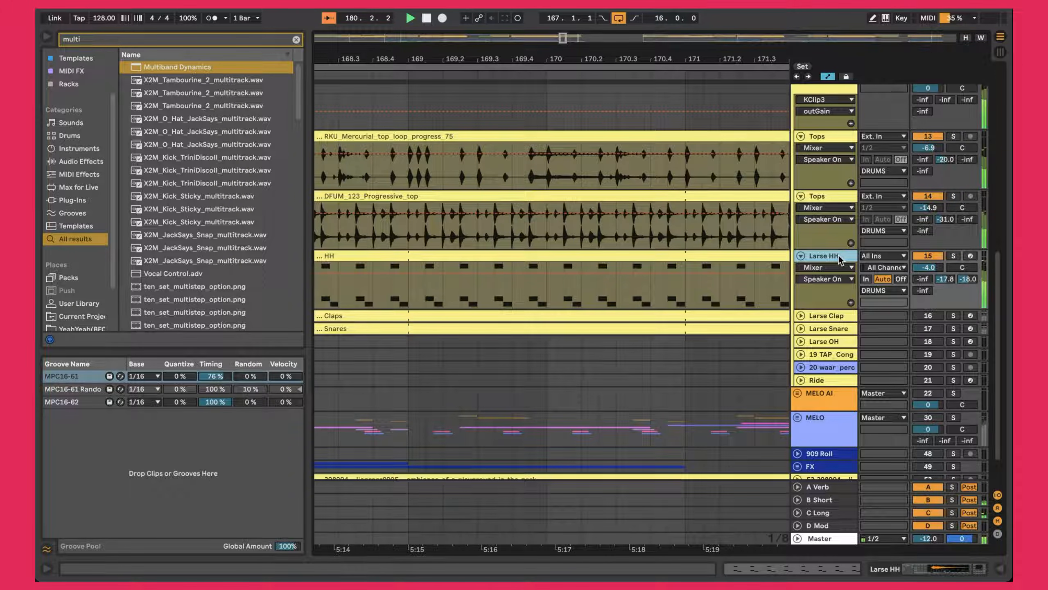
# - Show the Larse HH device chain and examine the Saturator at its end
pyautogui.doubleClick(839, 259)
pyautogui.hscroll(5, 679, 534)
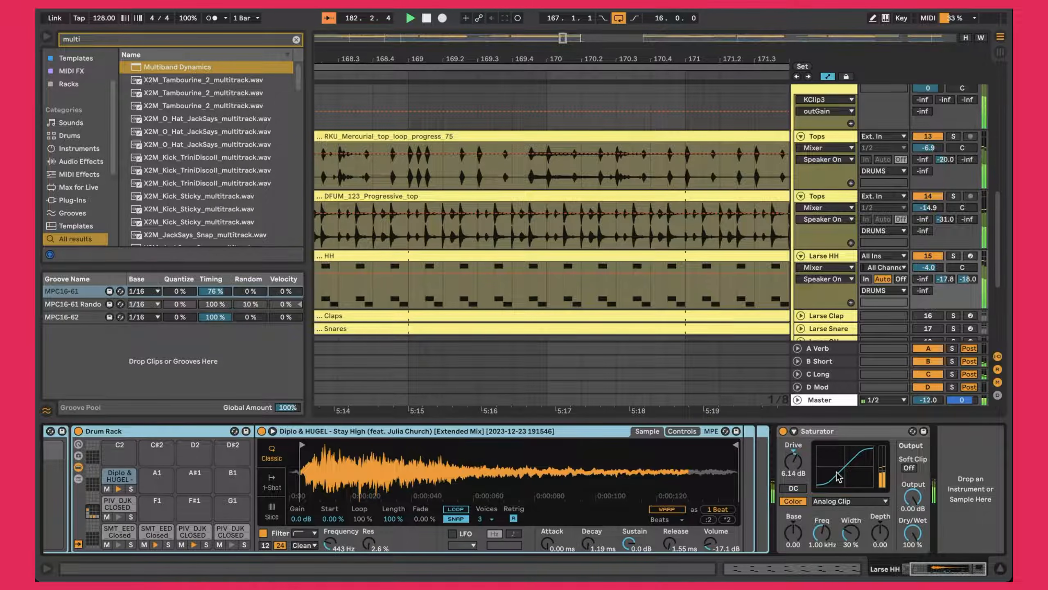
pyautogui.scroll(-5, 851, 306)
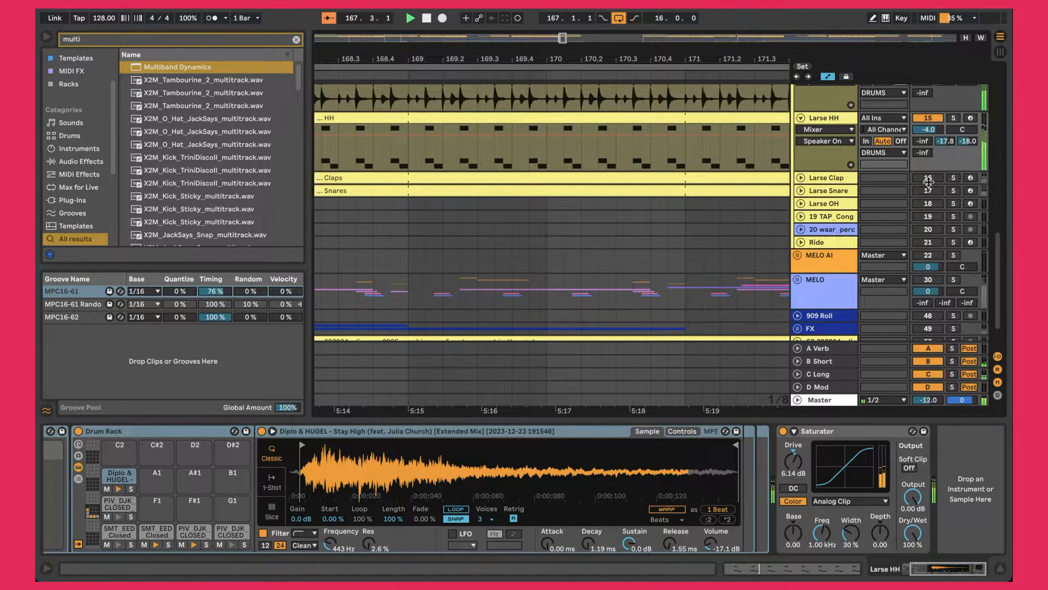
# - Activate and unfold the Larse Clap track, and review the Claps clip's notes in the note editor
pyautogui.click(801, 179)
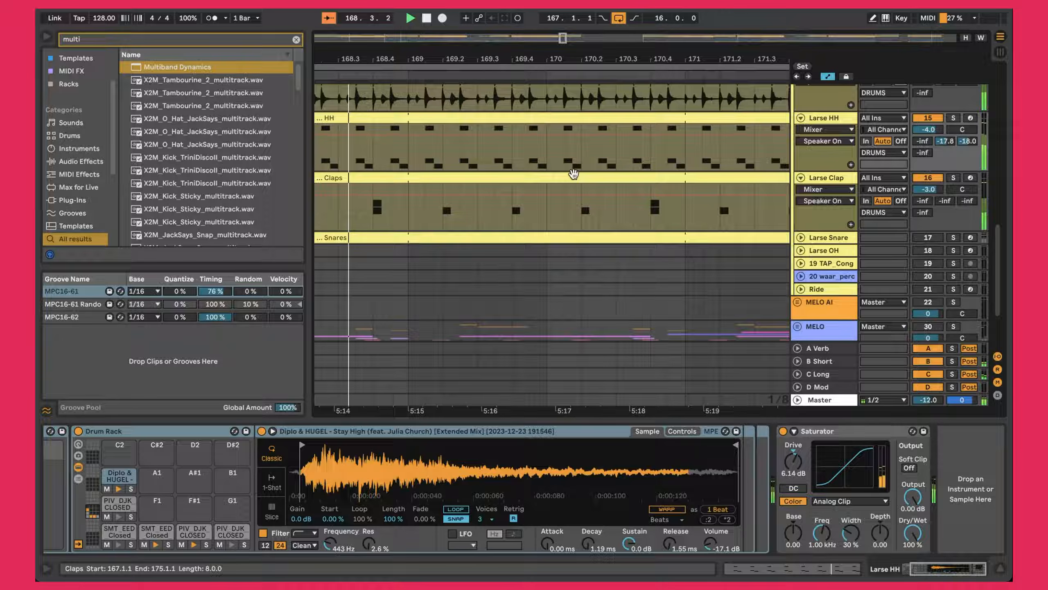
pyautogui.doubleClick(570, 176)
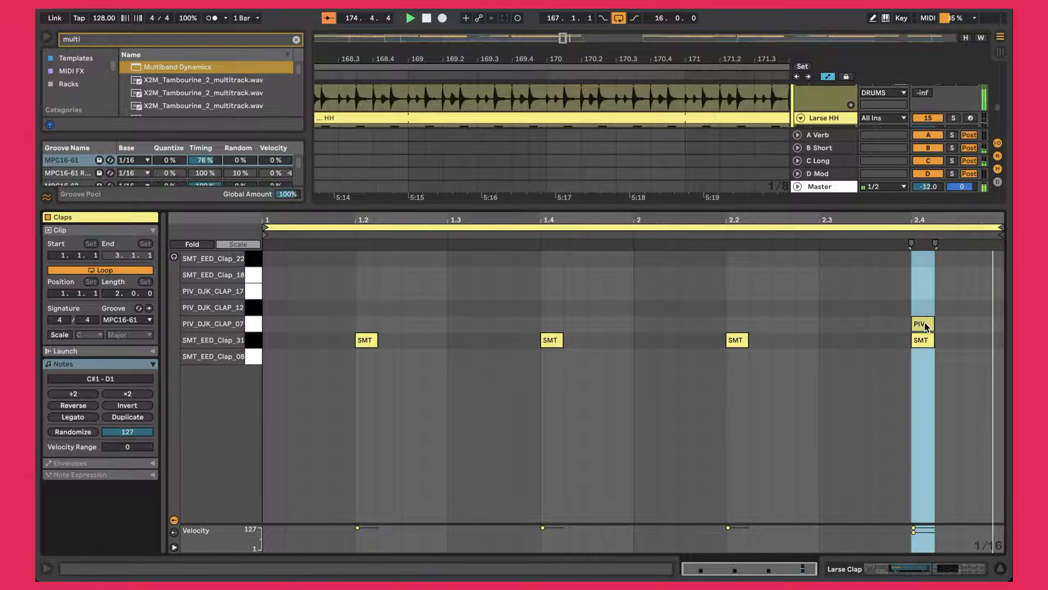
pyautogui.hotkey('ctrl', 'alt', 'l')
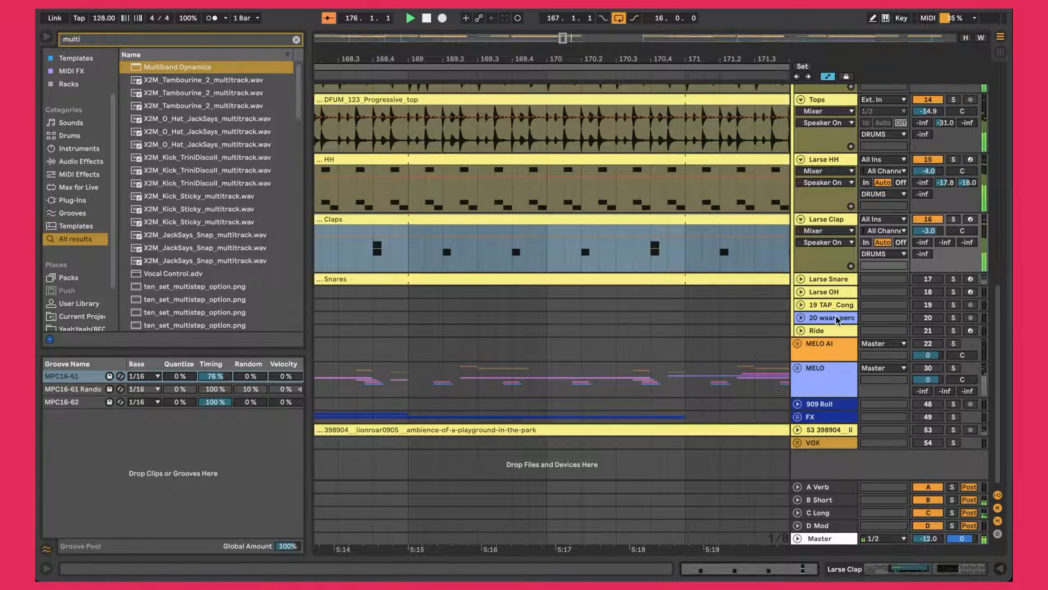
# - Show the Larse Clap device chain and examine it from the Drum Rack through EQ Eight to the WIDTH rack
pyautogui.doubleClick(840, 223)
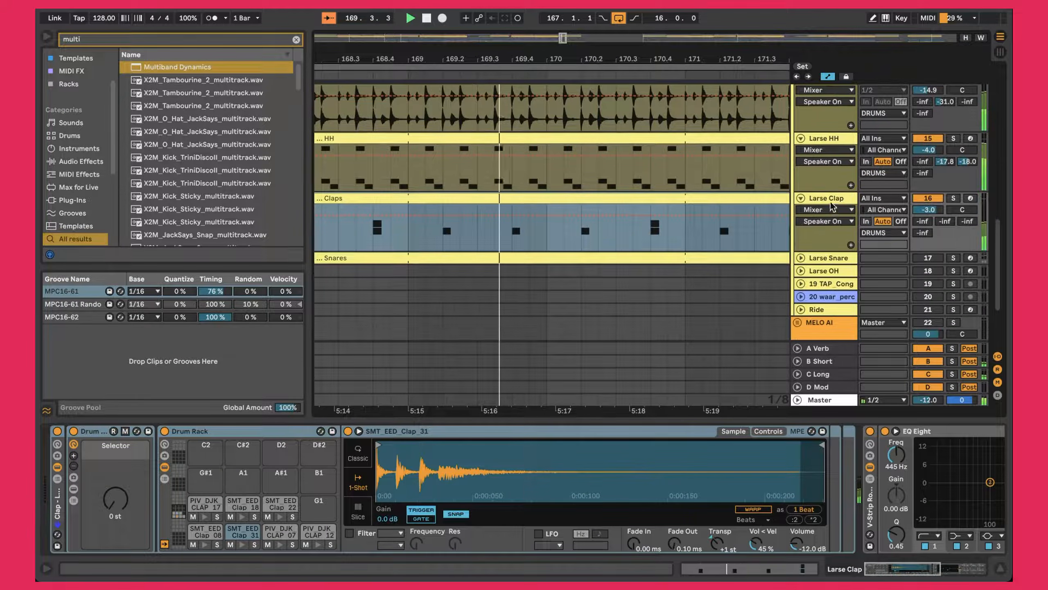
pyautogui.hscroll(8, 725, 458)
pyautogui.hscroll(3, 725, 458)
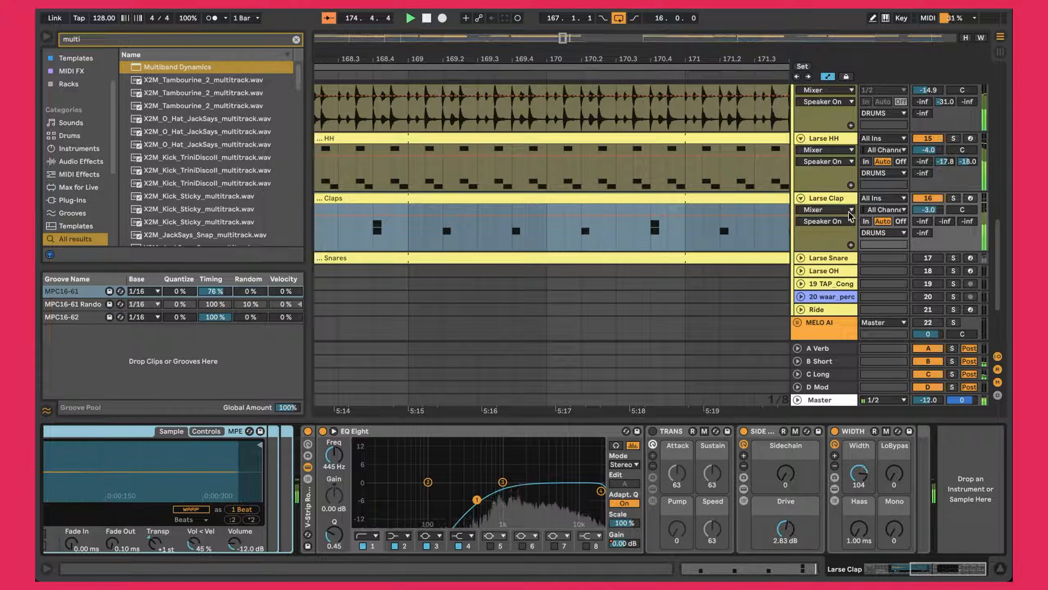
# - Activate and unfold the Larse Snare track, and open the Snares clip in the note editor
pyautogui.click(928, 258)
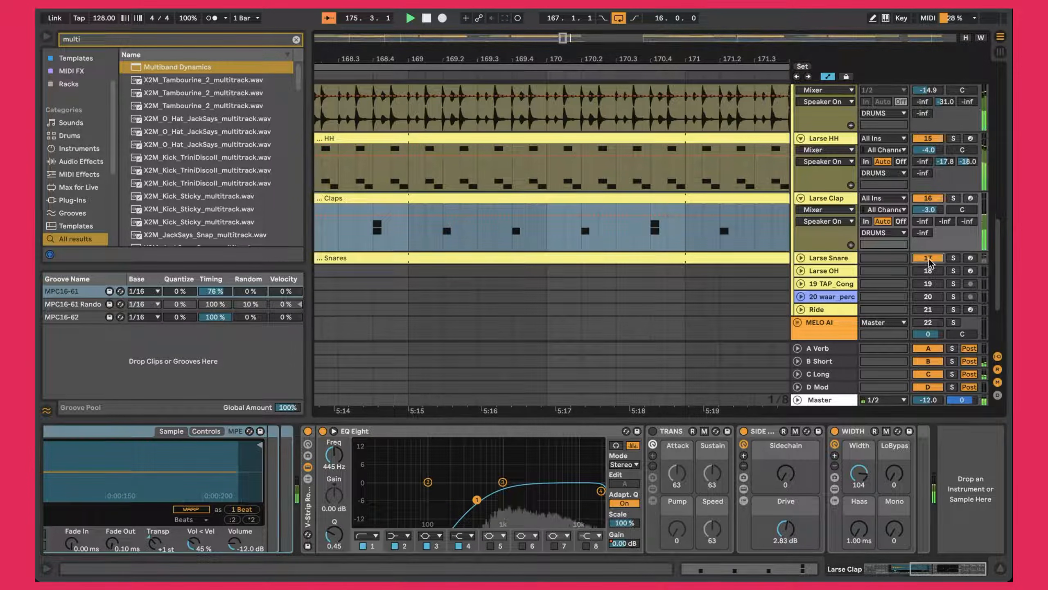
pyautogui.click(801, 258)
pyautogui.scroll(-3, 559, 218)
pyautogui.doubleClick(505, 150)
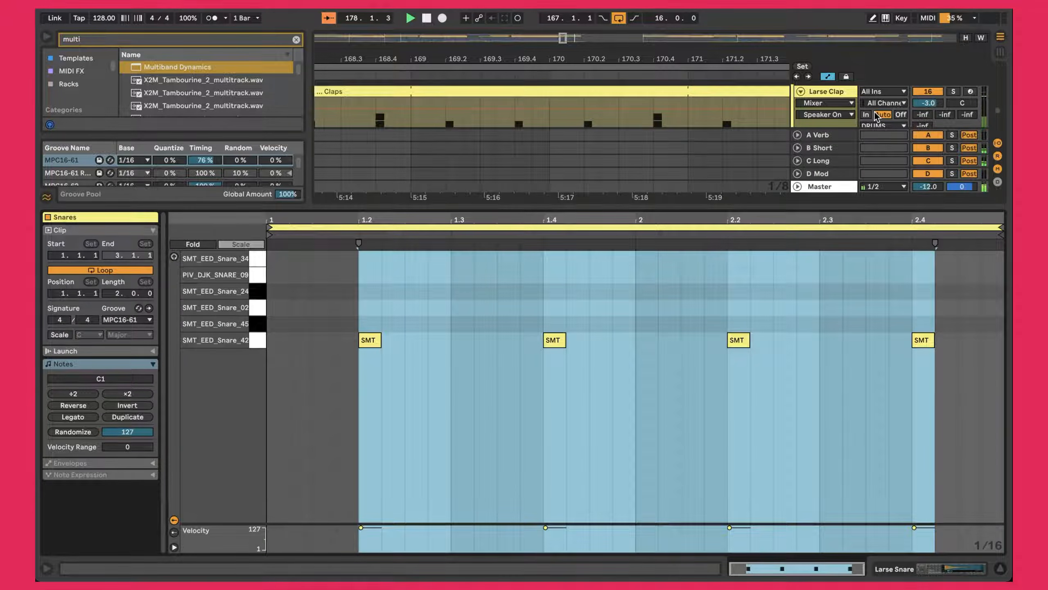
# - Close the Snares clip's note editor and show the Larse Snare device chain
pyautogui.press('super+alt+l')
pyautogui.press('super+alt+l')
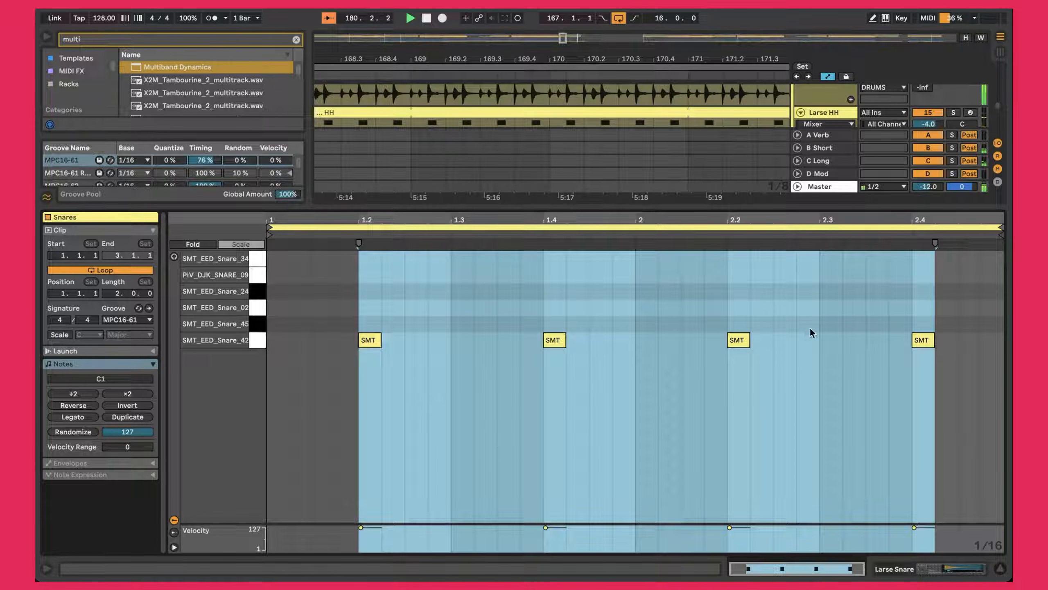
pyautogui.hotkey('shift', 'Tab')
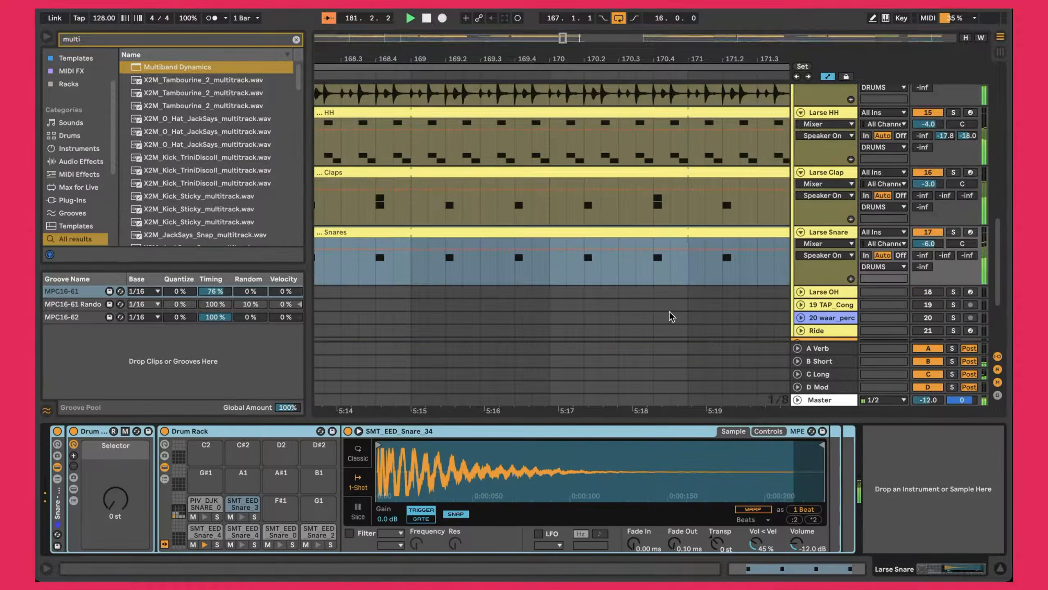
# - Hide the device chain and the browser, leaving the full arrangement in view from the REF track down to the drums
pyautogui.hscroll(-2, 618, 350)
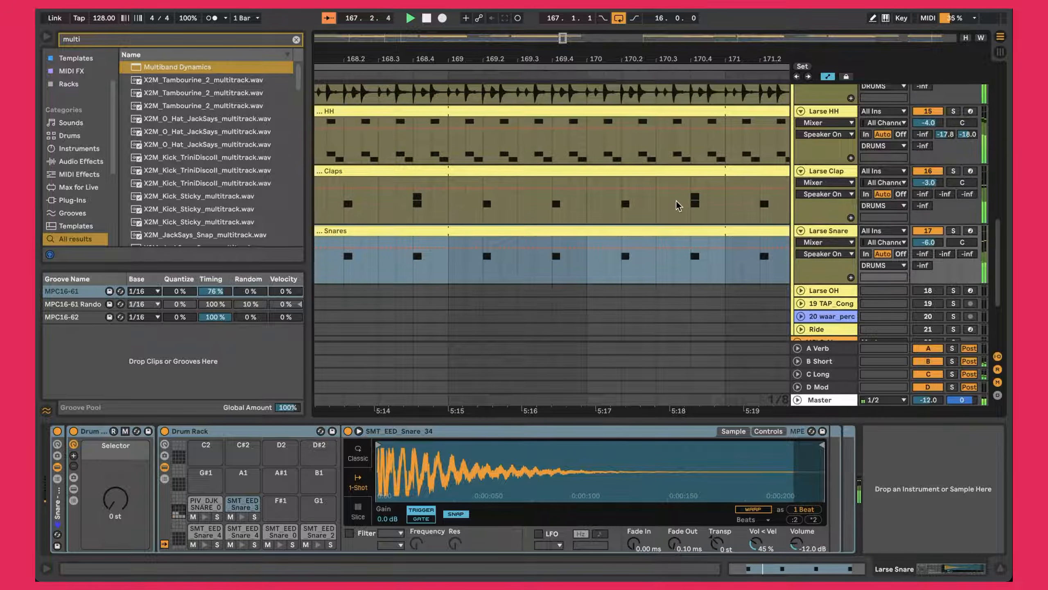
pyautogui.scroll(-2, 678, 205)
pyautogui.press('super+alt+l')
pyautogui.press('super+alt+b')
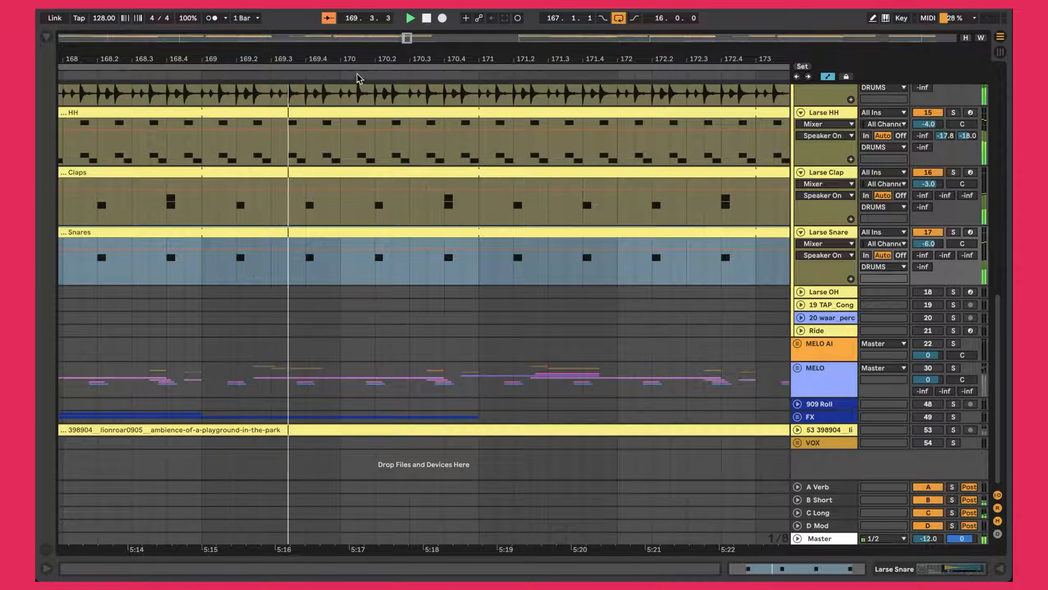
pyautogui.moveTo(492, 107); pyautogui.dragTo(492, 68)
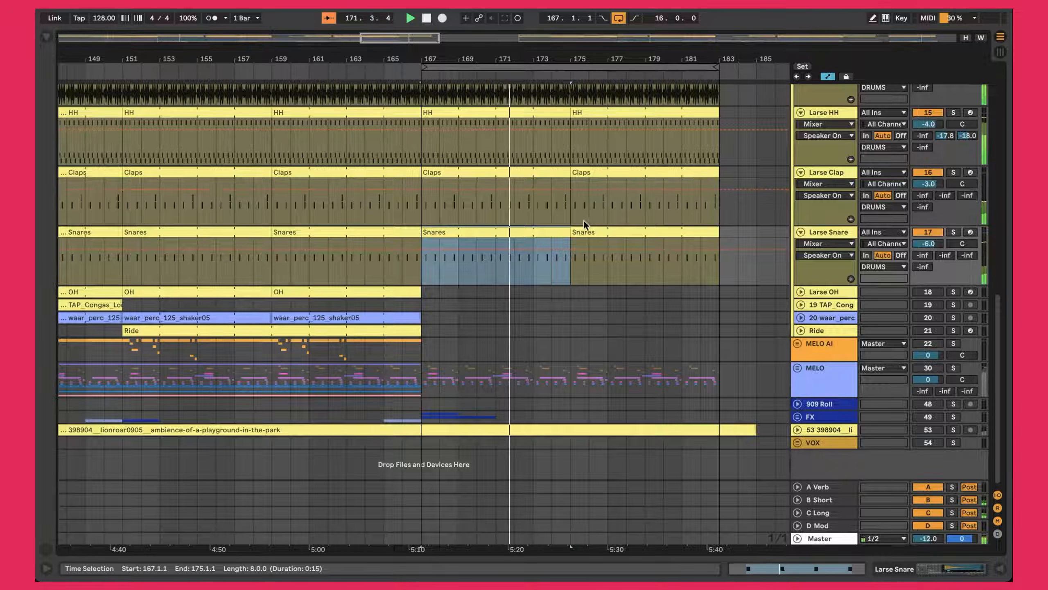
pyautogui.scroll(2, 582, 229)
pyautogui.scroll(20, 582, 229)
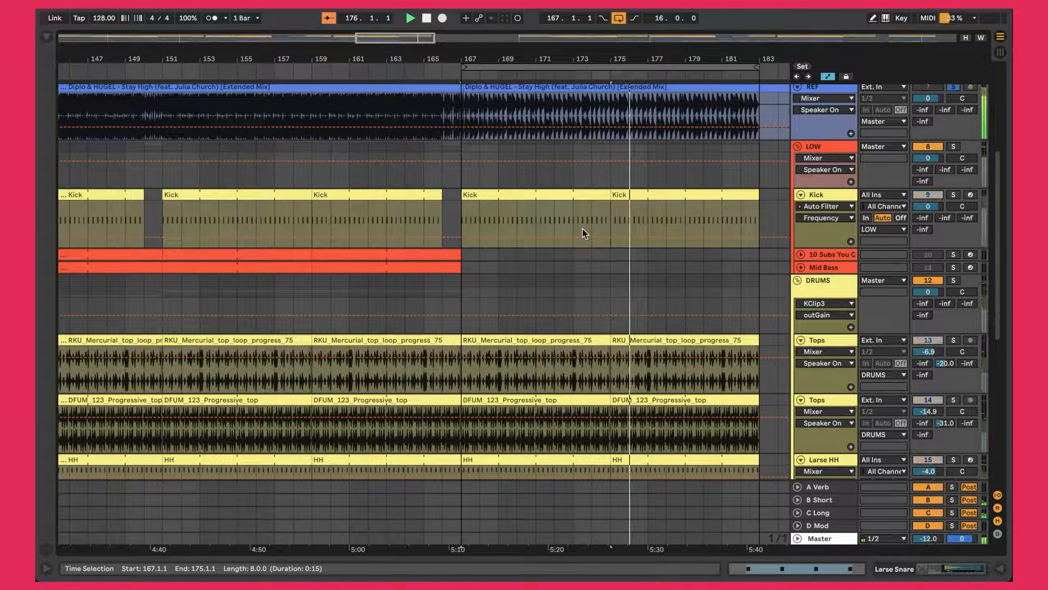
# - Activate the Larse OH track, select its OH clips from bar 135 to bar 151, and loop that 16-bar section
pyautogui.click(582, 228)
pyautogui.moveTo(424, 58); pyautogui.dragTo(433, 39)
pyautogui.scroll(-3, 593, 159)
pyautogui.scroll(-5, 593, 159)
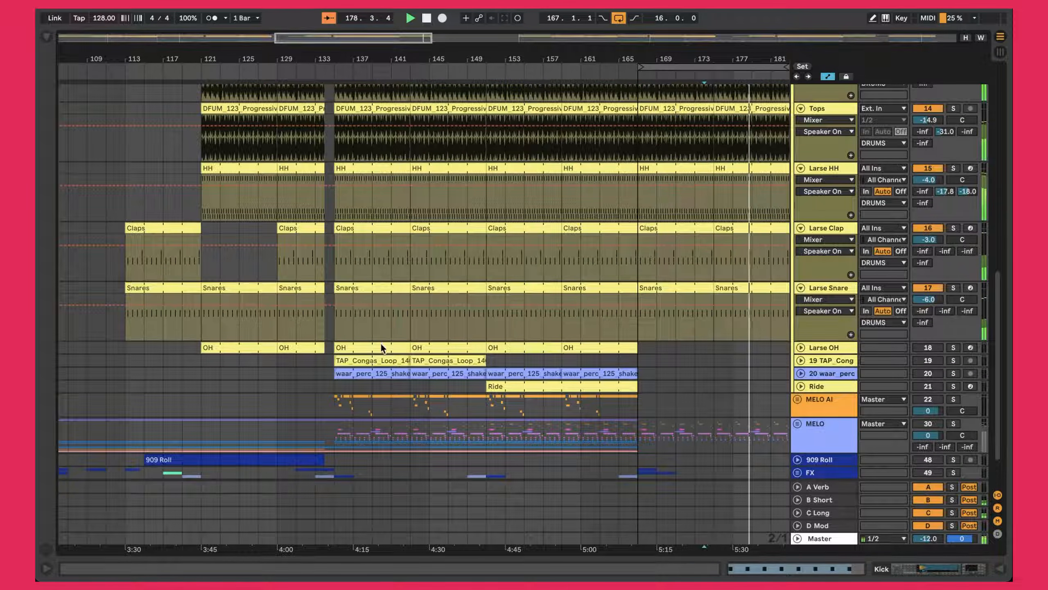
pyautogui.click(469, 343)
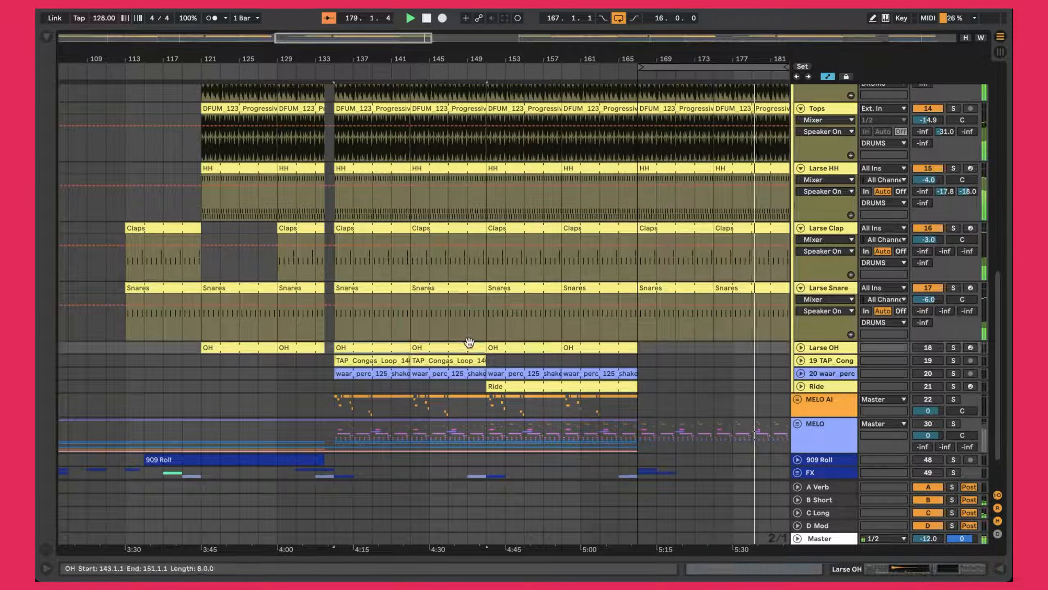
pyautogui.hotkey('shift', 'Left')
pyautogui.hotkey('ctrl', 'l')
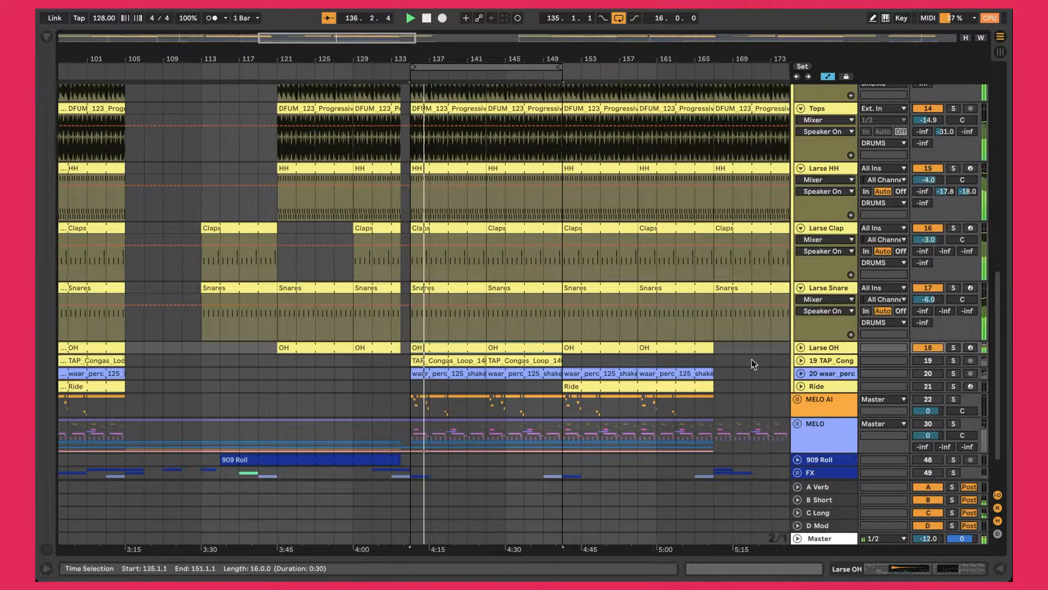
# - Unfold the Larse OH track and review the notes of its OH clip at bar 143, closing the note editor again
pyautogui.click(800, 347)
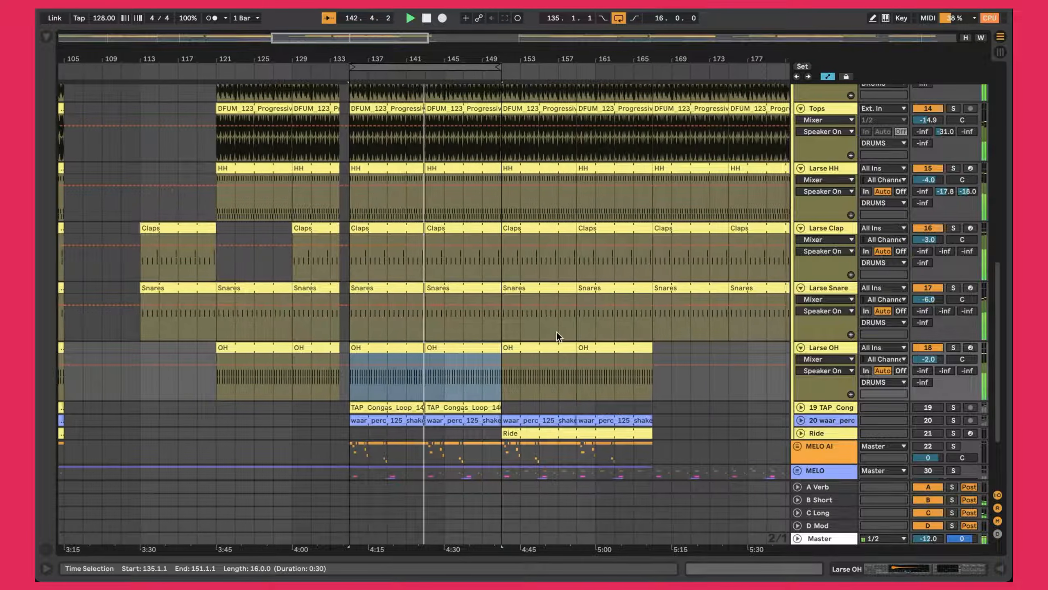
pyautogui.doubleClick(560, 345)
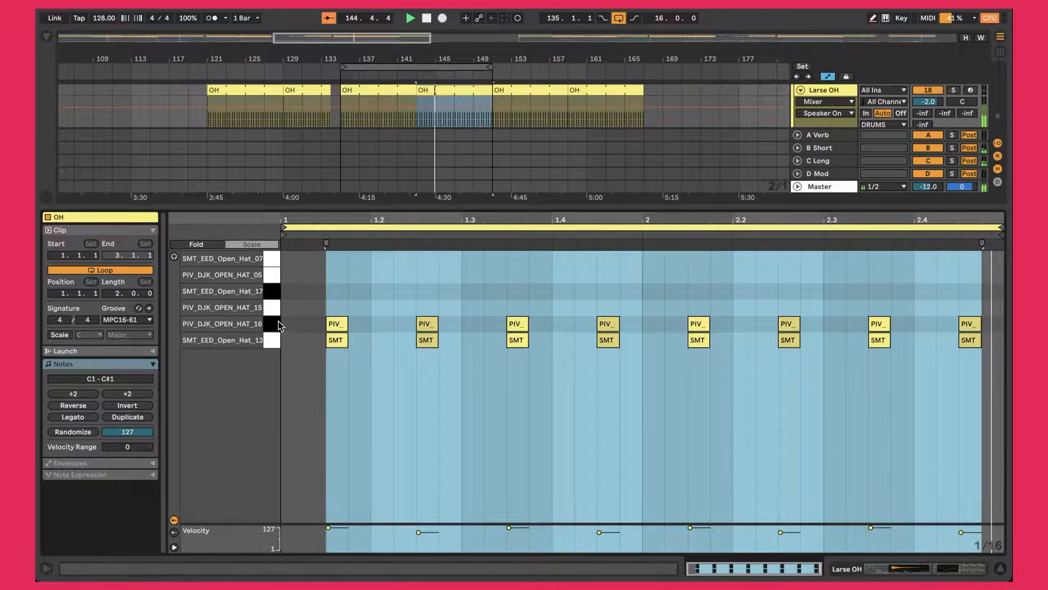
pyautogui.hotkey('shift', 'Tab')
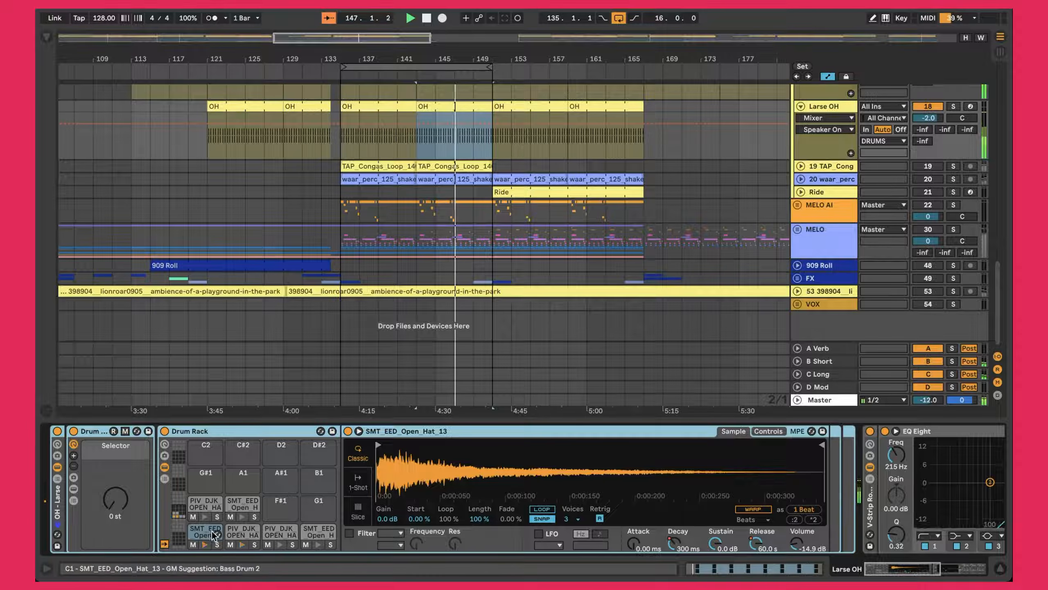
# - Examine the sampler controls of SMT_EED_Open_Hat_13 and PIV_DJK_OPEN_HAT_16, plus the EQ Eight, TRANS, sidechain and WIDTH devices behind them
pyautogui.click(770, 431)
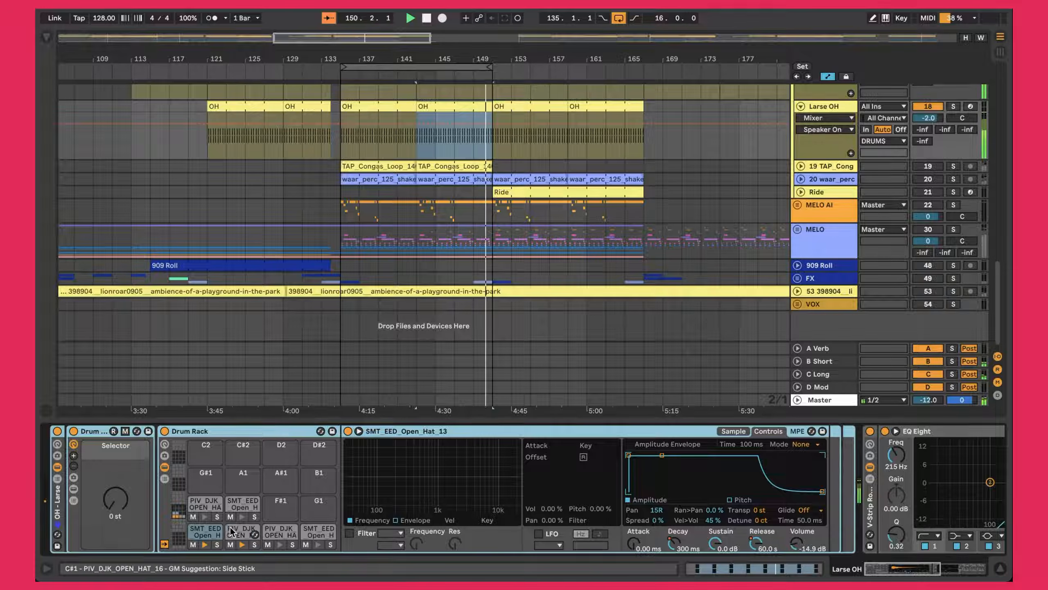
pyautogui.click(245, 532)
pyautogui.click(768, 430)
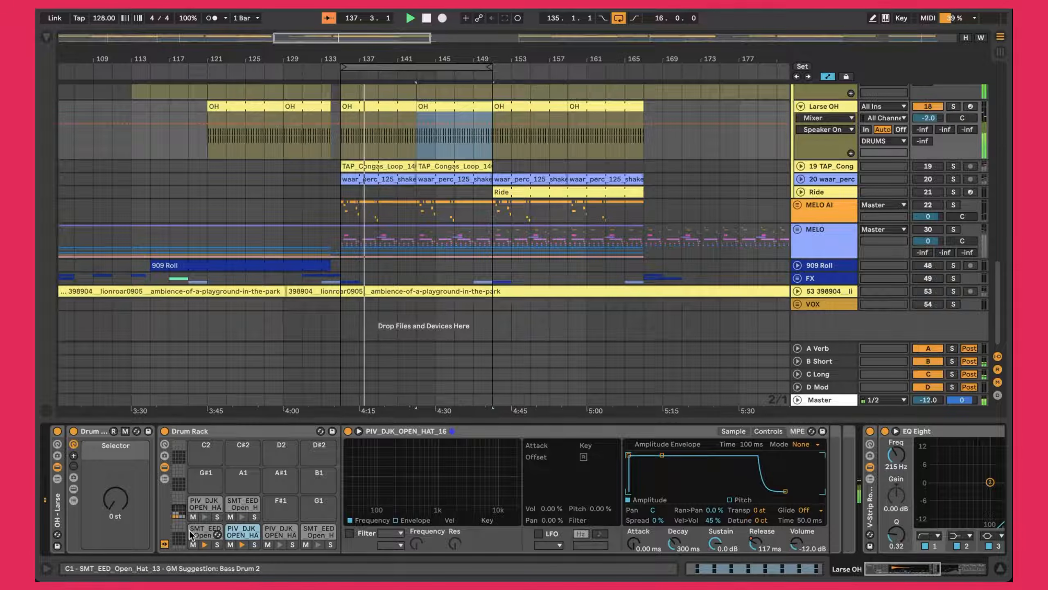
pyautogui.hscroll(10, 357, 502)
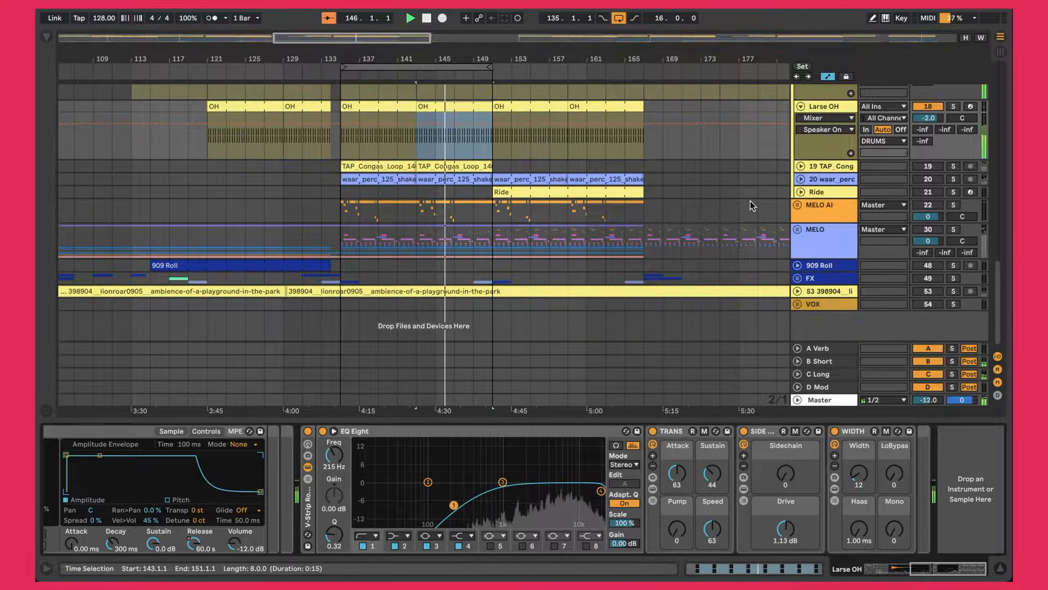
# - Activate and unfold the 19 TAP_Congas track, and review its second loop clip and the track's effect chain
pyautogui.scroll(1, 761, 197)
pyautogui.click(928, 173)
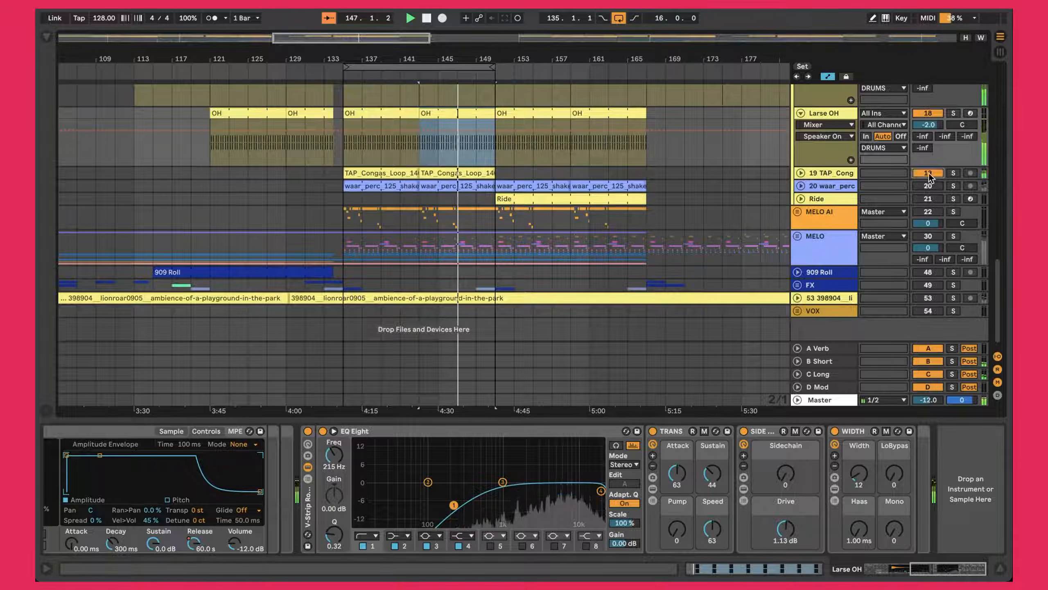
pyautogui.click(800, 174)
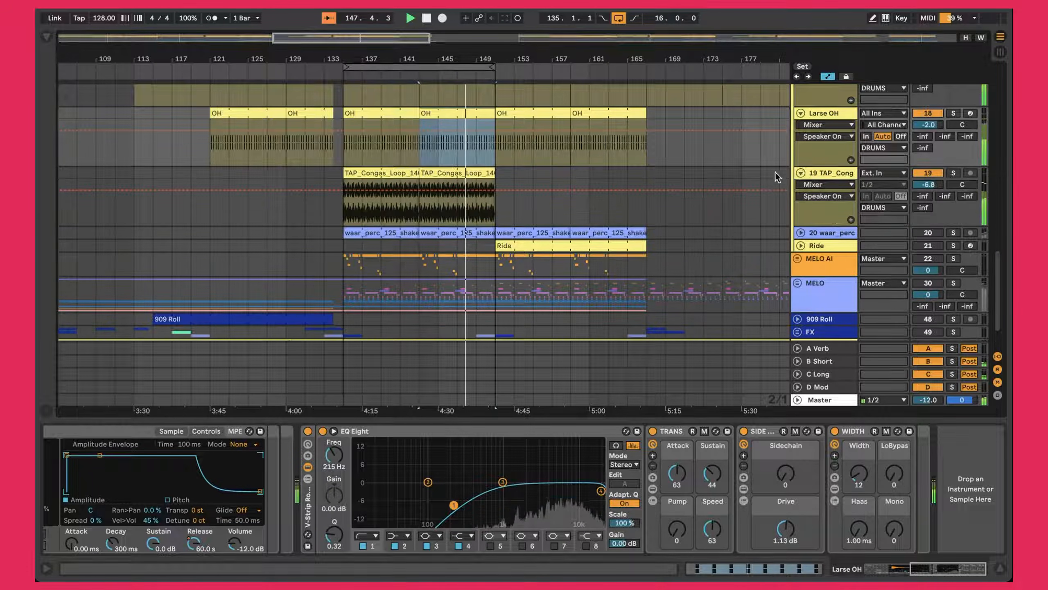
pyautogui.doubleClick(463, 173)
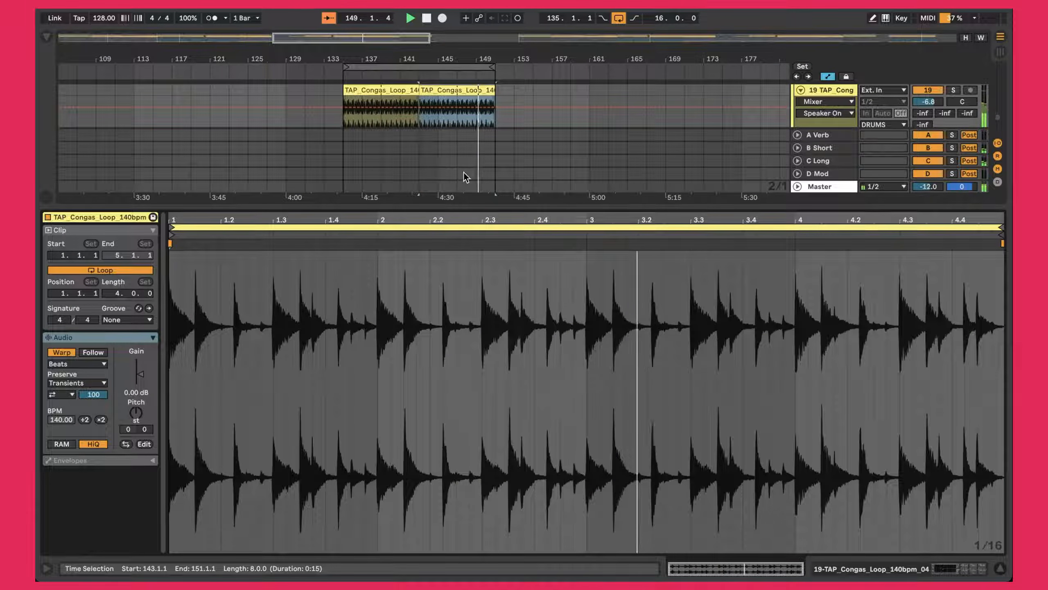
pyautogui.hotkey('shift', 'Tab')
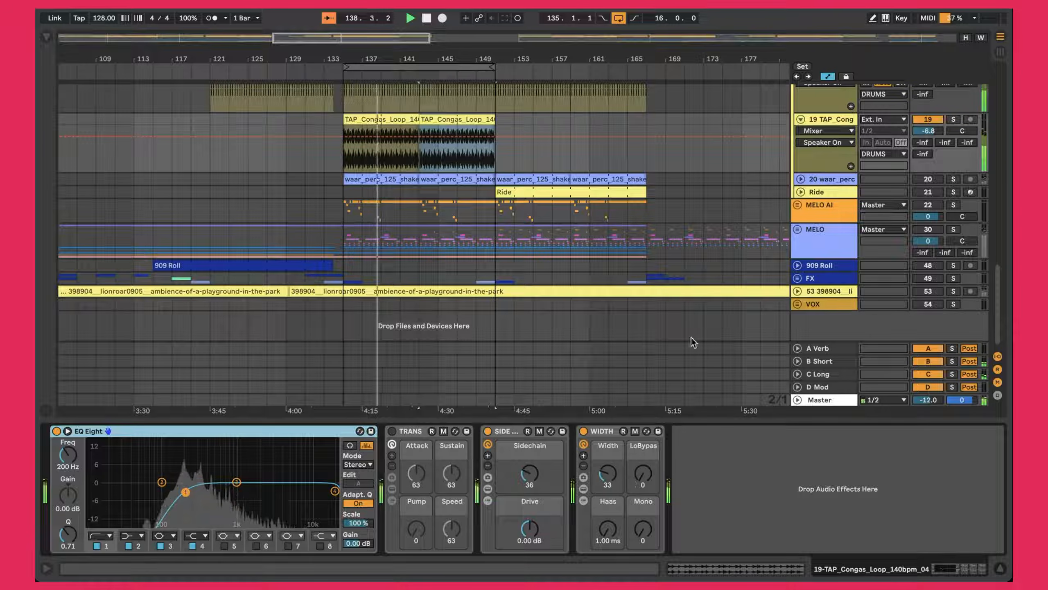
# - Activate and unfold the 20 waar_perc shaker track and show its effect chain
pyautogui.click(798, 182)
pyautogui.click(799, 180)
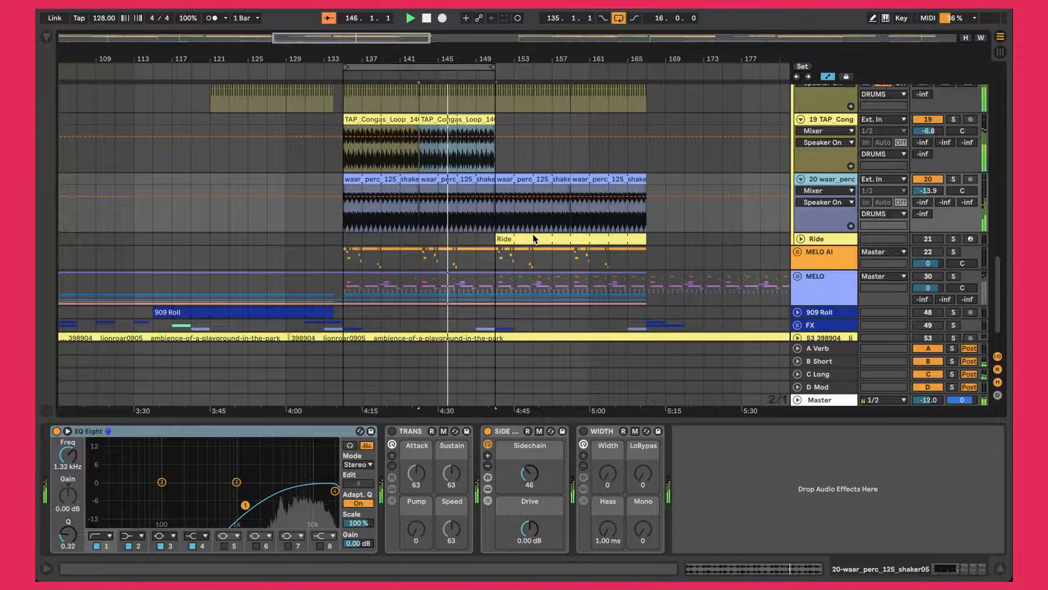
# - Fold the DRUMS, REF KICK and LOW groups and the REF track, showing the DRUMS bus effects
pyautogui.scroll(5, 541, 234)
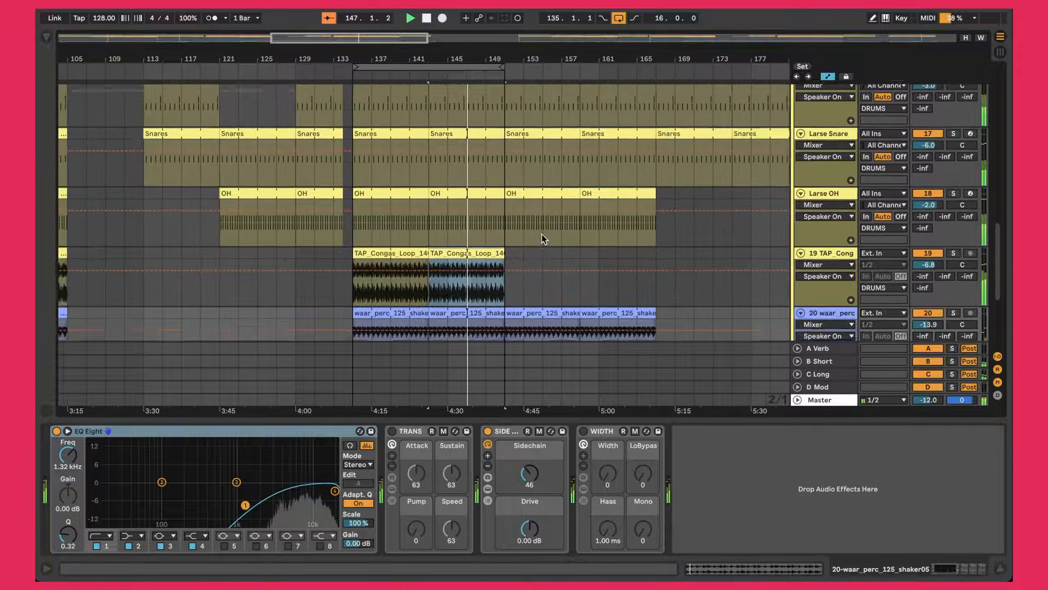
pyautogui.scroll(10, 542, 234)
pyautogui.scroll(3, 542, 234)
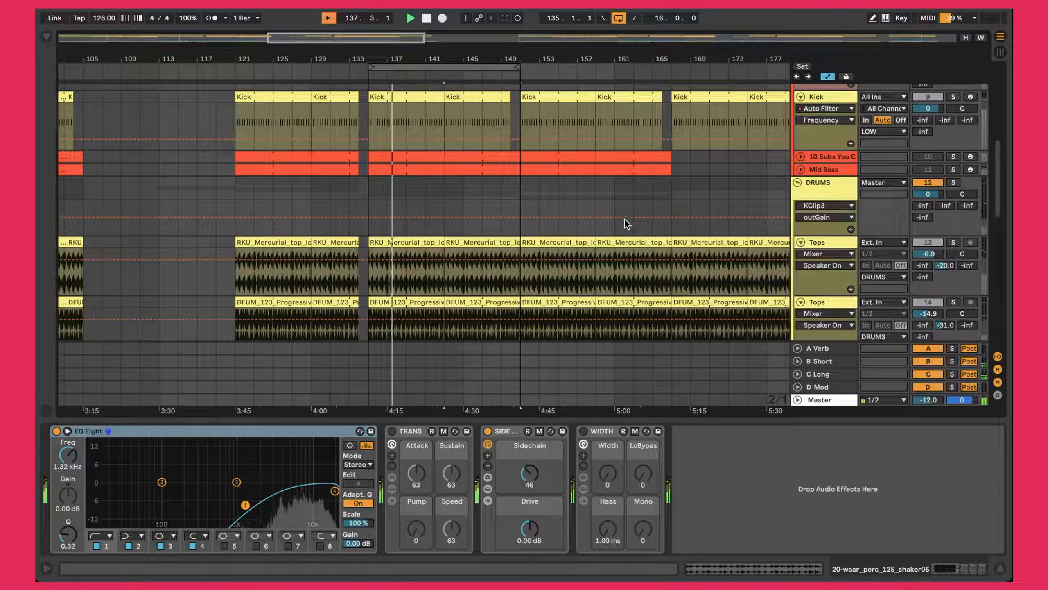
pyautogui.click(797, 182)
pyautogui.scroll(10, 798, 186)
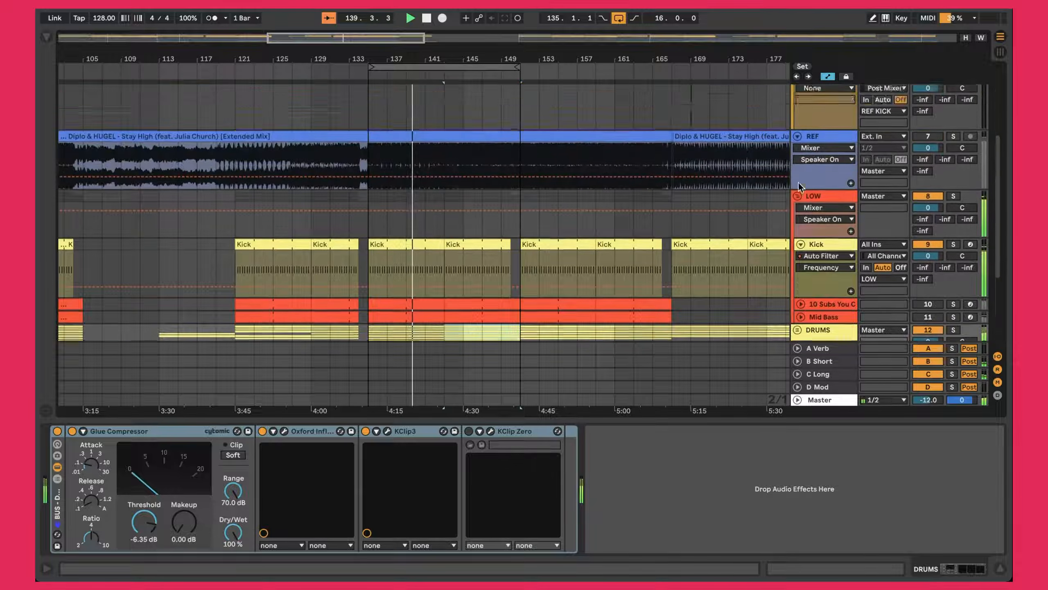
pyautogui.scroll(2, 803, 218)
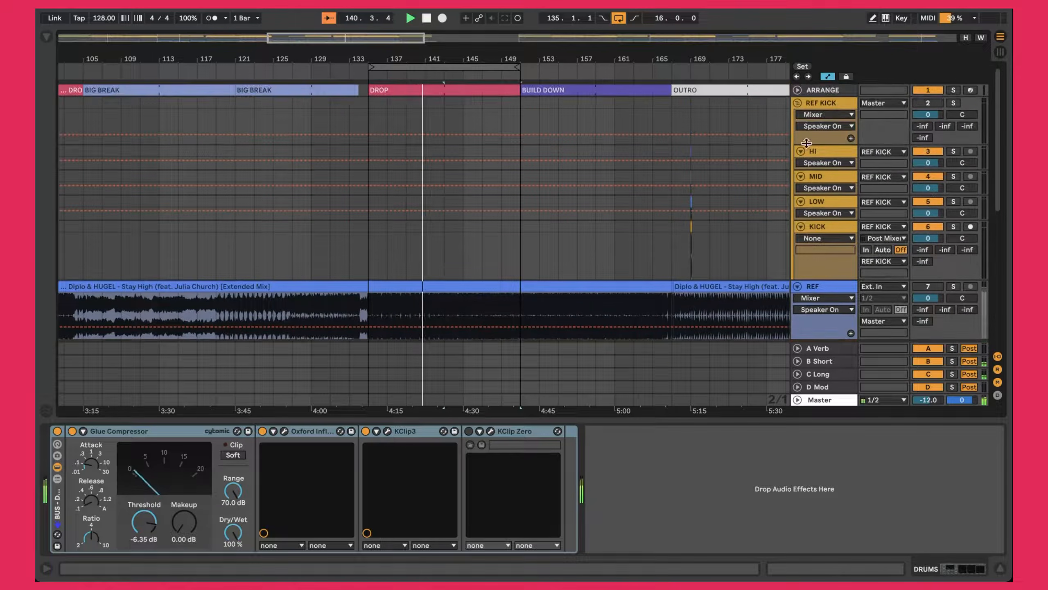
pyautogui.click(798, 103)
pyautogui.click(797, 115)
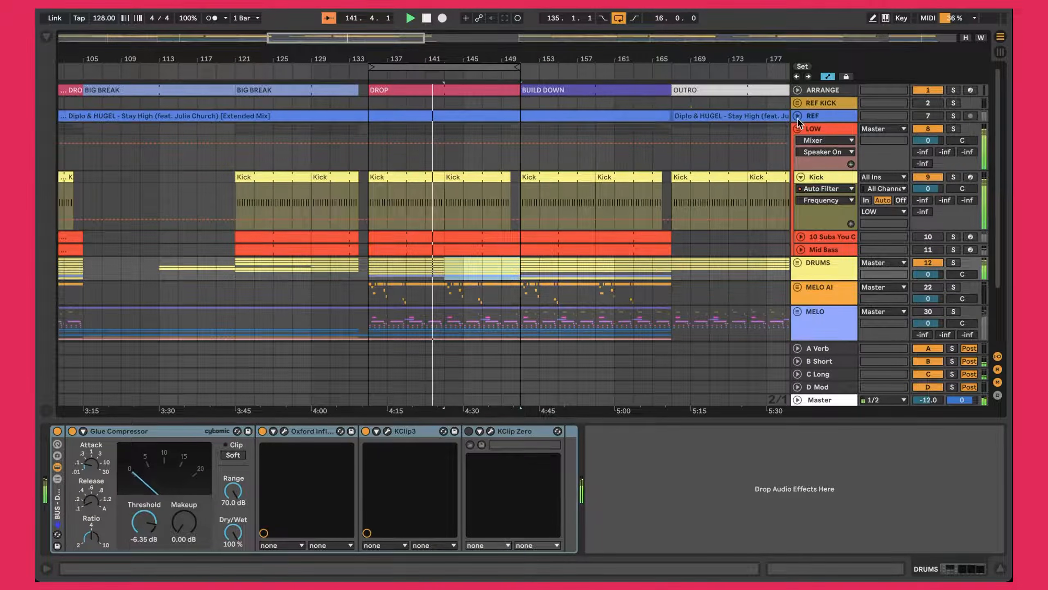
pyautogui.click(798, 129)
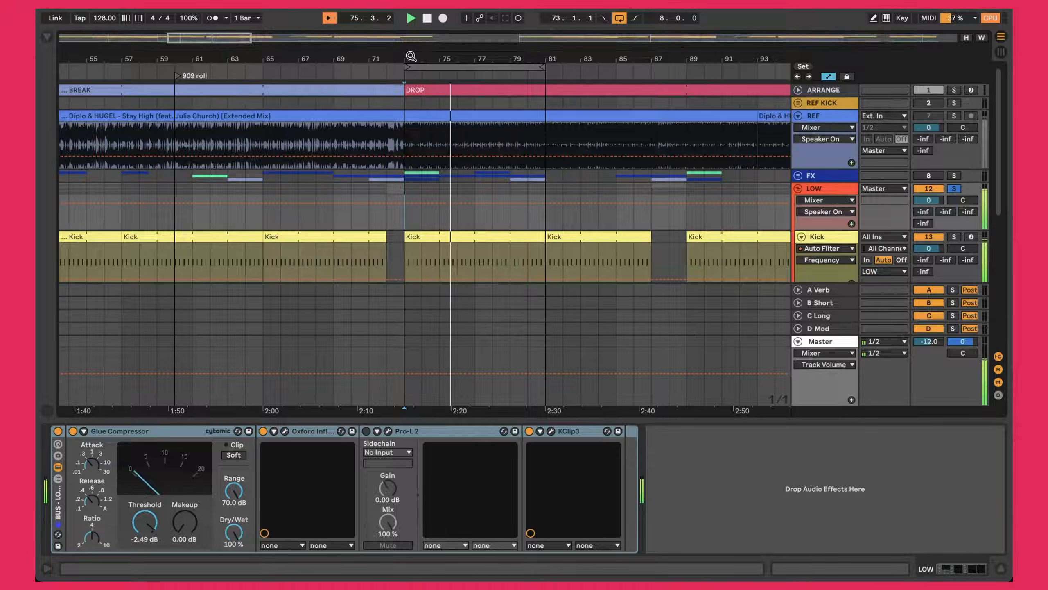
# - Solo the 14 Subs track inside the LOW group at the bar 73 drop
pyautogui.scroll(-5, 578, 192)
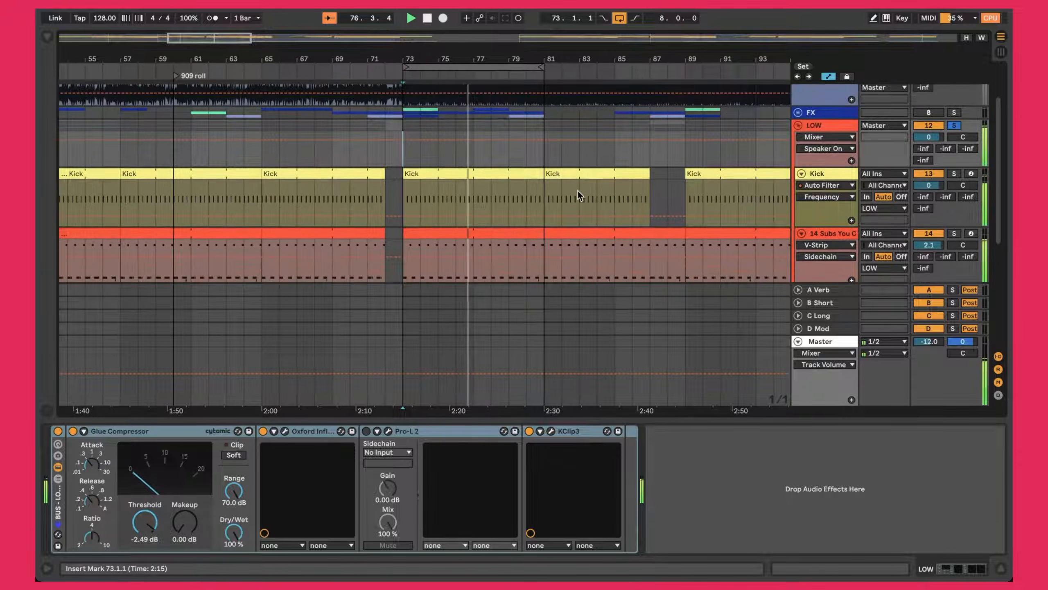
pyautogui.scroll(-3, 579, 194)
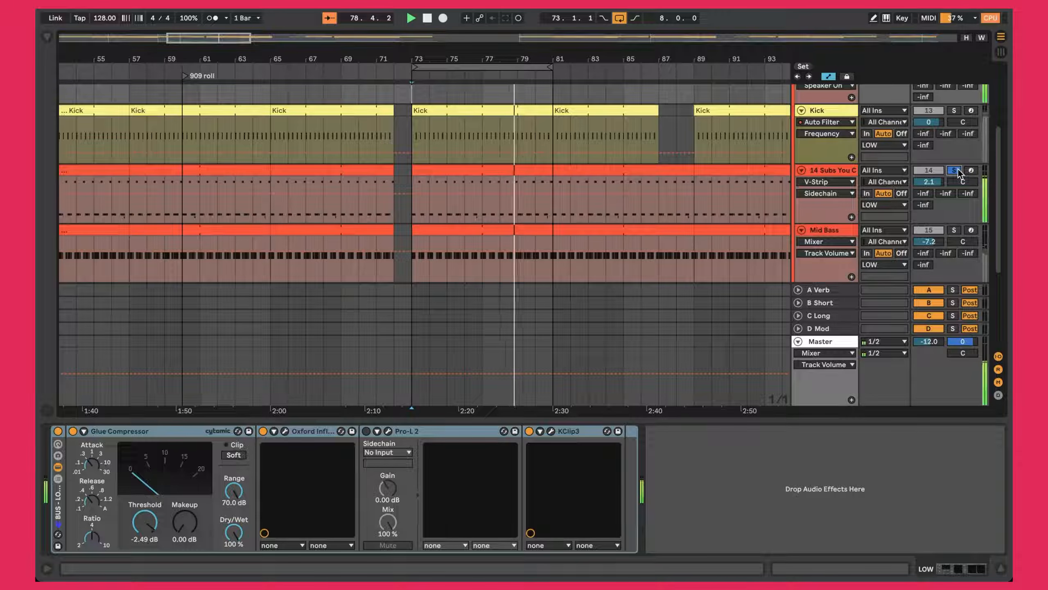
# - Solo the Mid Bass track and review the Mid Bass and 14 Subs device chains in turn
pyautogui.scroll(-3, 957, 174)
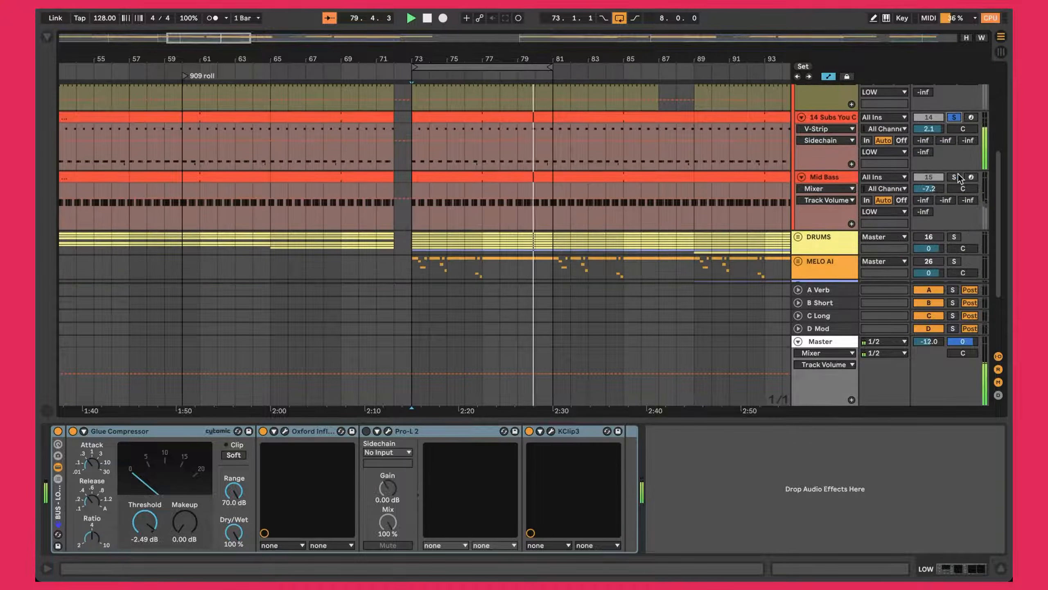
pyautogui.click(953, 177)
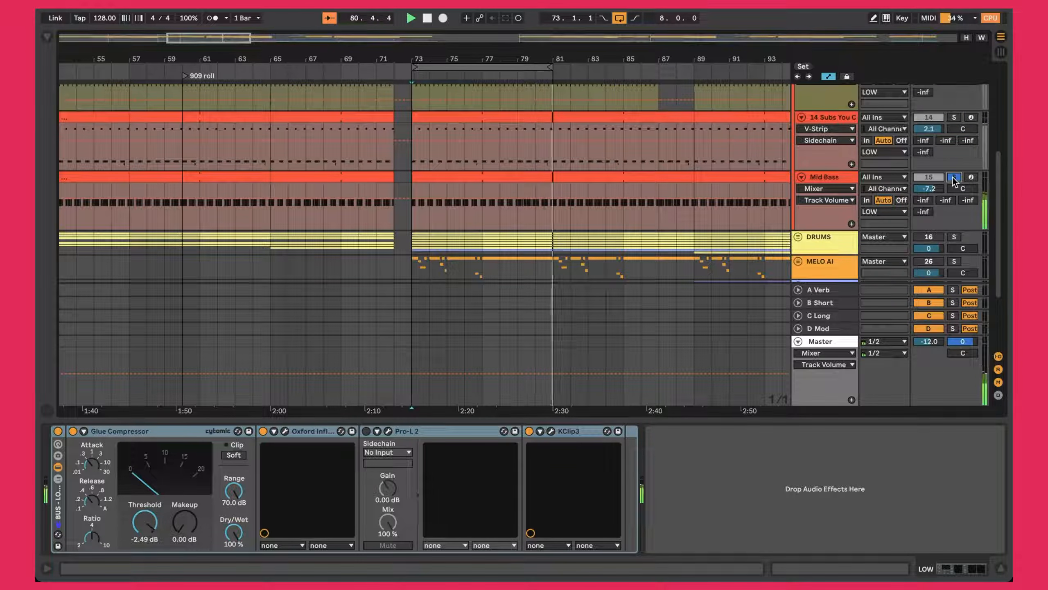
pyautogui.click(834, 180)
pyautogui.click(830, 118)
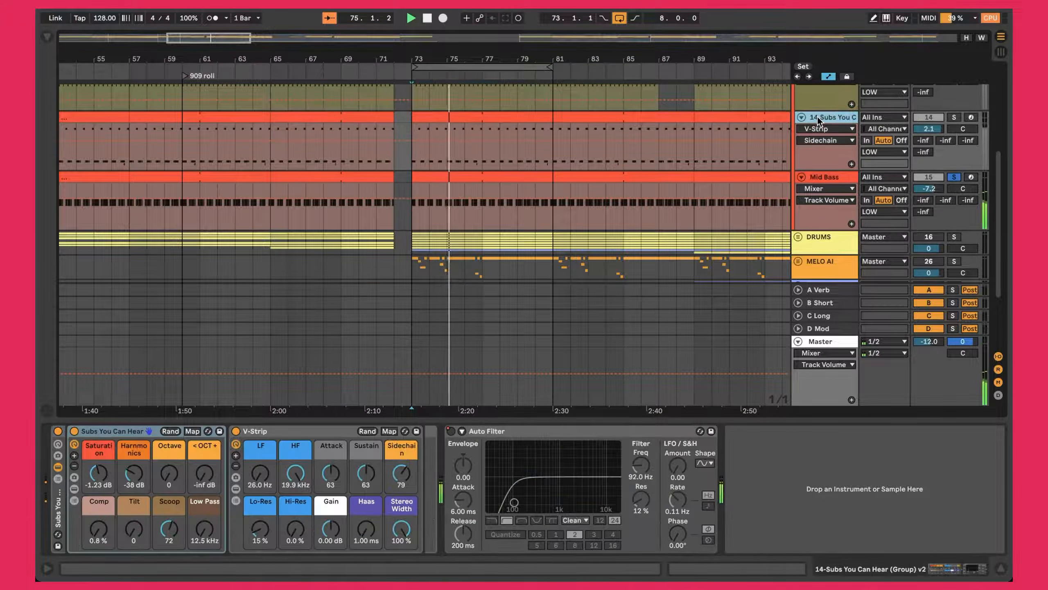
# - Solo the whole LOW group and show its bus effect chain
pyautogui.scroll(5, 819, 121)
pyautogui.scroll(1, 819, 121)
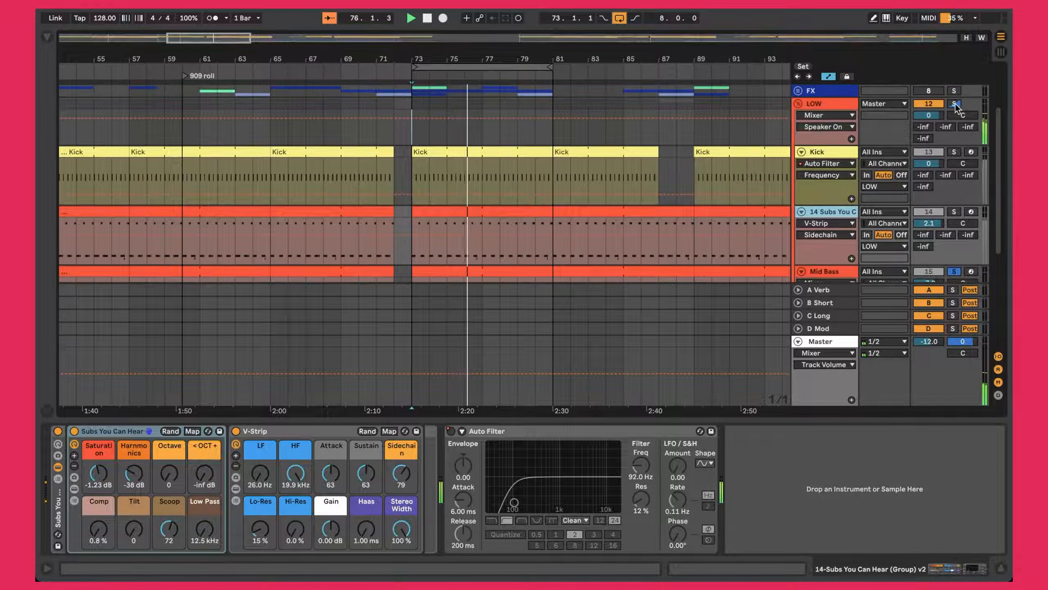
pyautogui.click(955, 104)
pyautogui.click(830, 107)
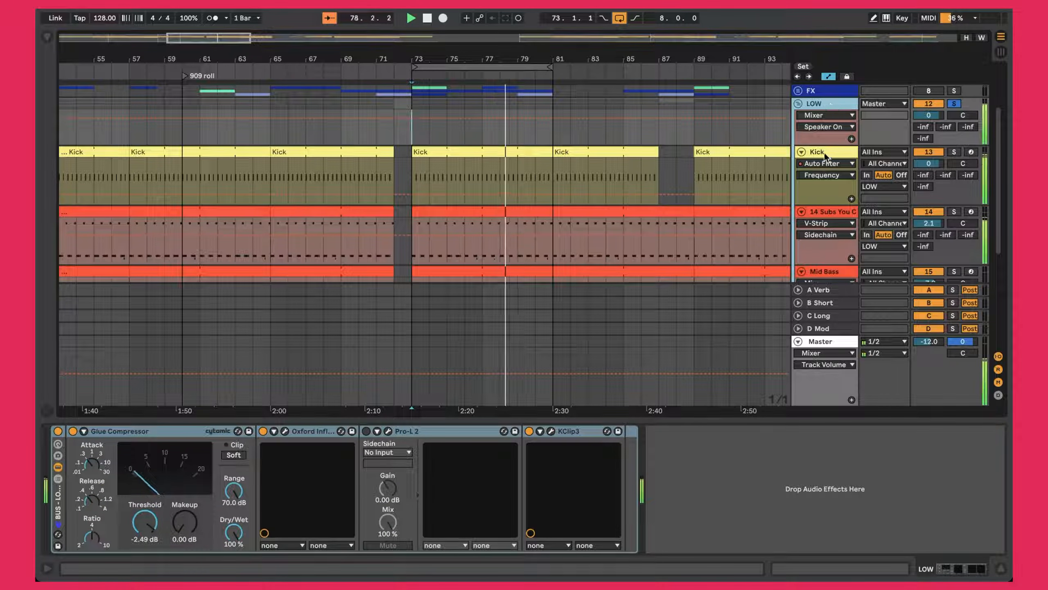
# - Fold the LOW group and clear its solo so the full mix plays
pyautogui.scroll(3, 824, 230)
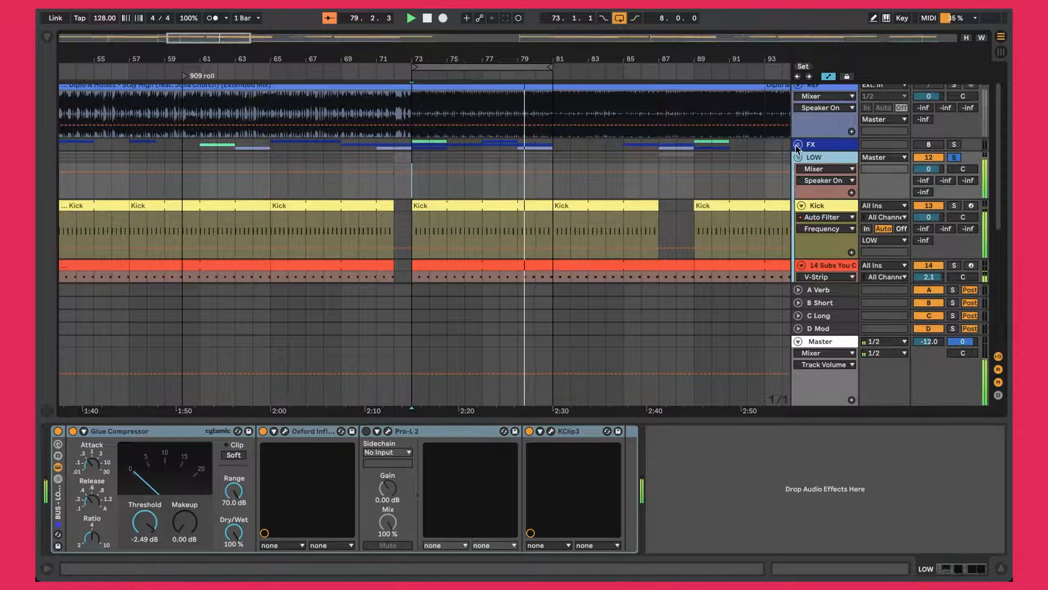
pyautogui.click(798, 158)
pyautogui.scroll(1, 832, 157)
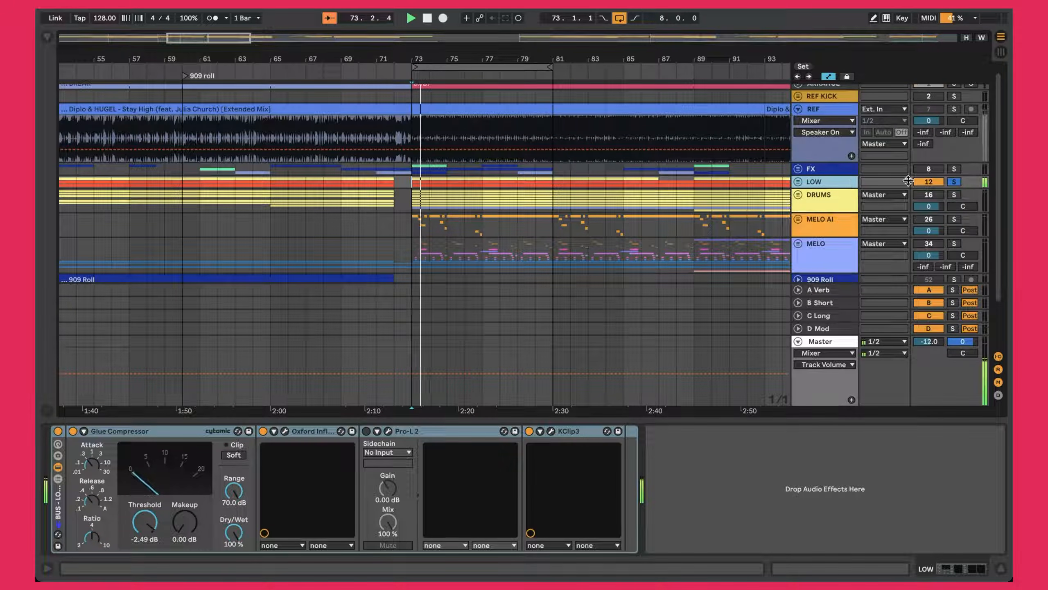
pyautogui.click(953, 181)
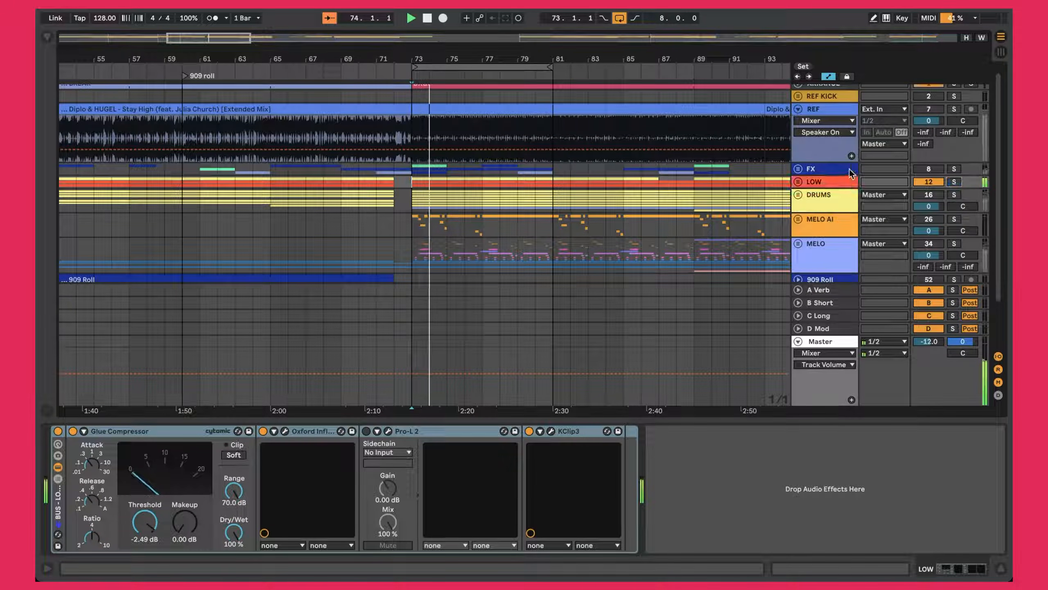
# - Solo the REF track briefly to compare the reference song's low end, then return to the full mix
pyautogui.click(953, 111)
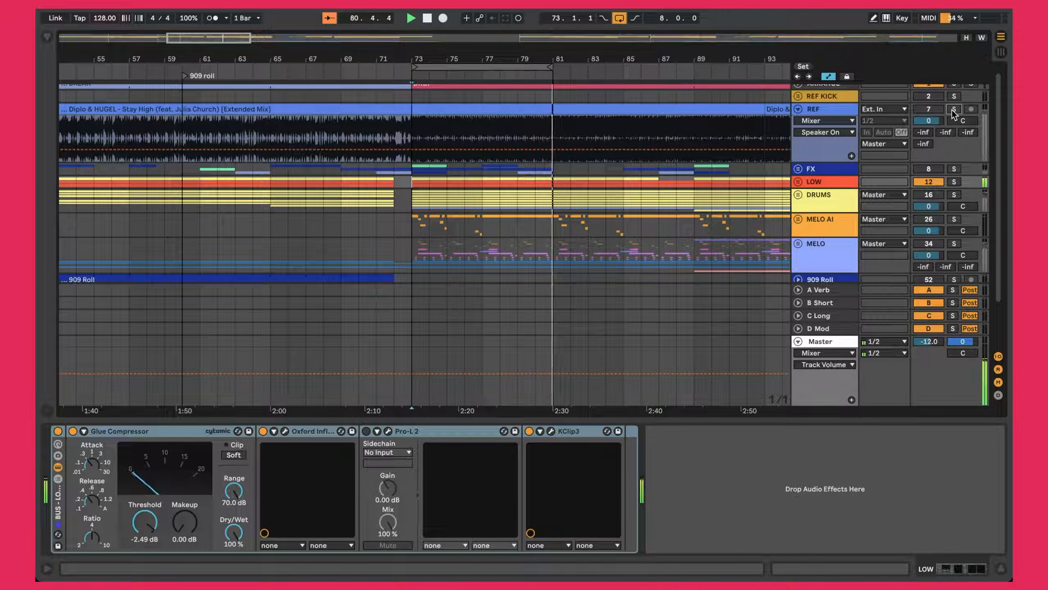
pyautogui.click(953, 109)
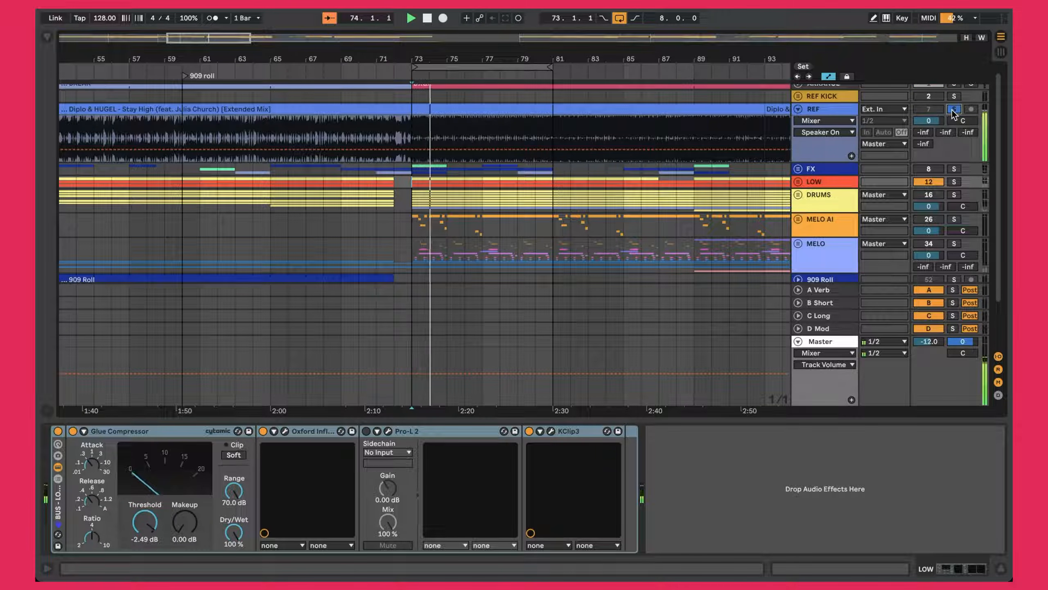
pyautogui.click(953, 109)
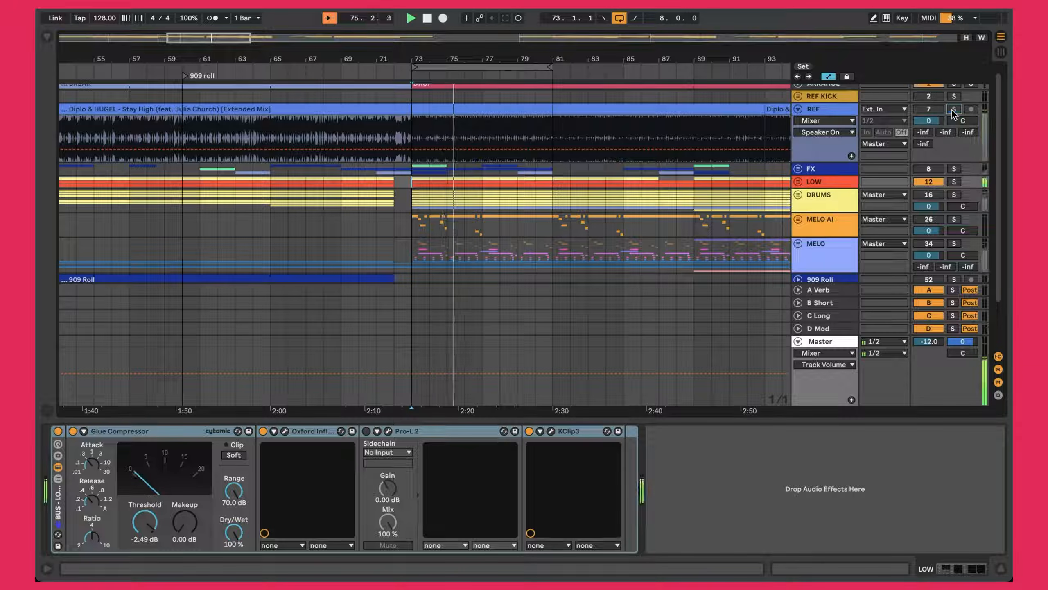
# - Unfold the LOW group and open the notes of the 14 Subs clip starting at bar 73
pyautogui.click(802, 182)
pyautogui.scroll(-5, 524, 243)
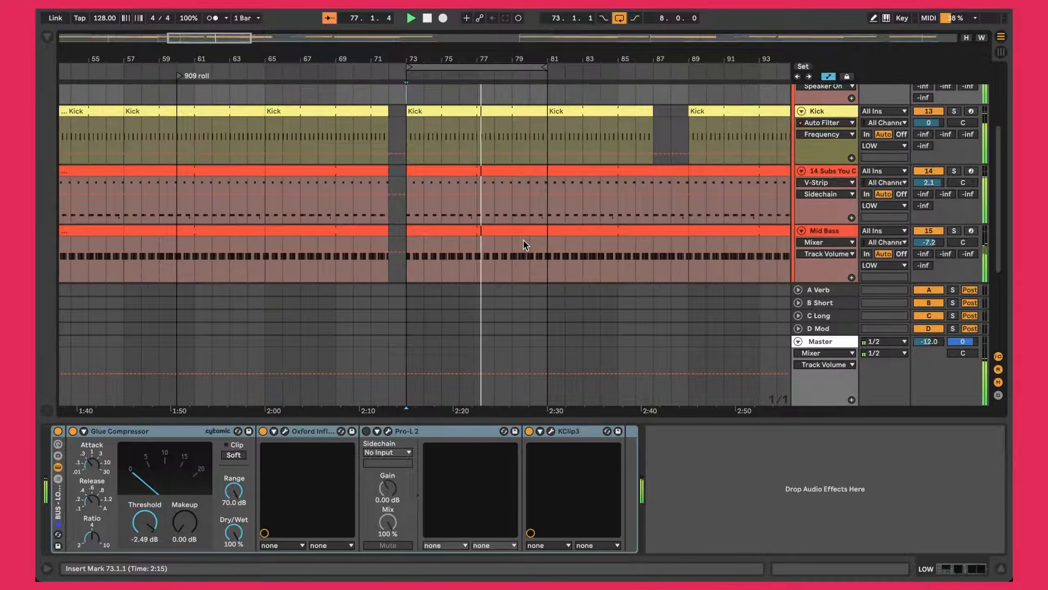
pyautogui.scroll(3, 427, 84)
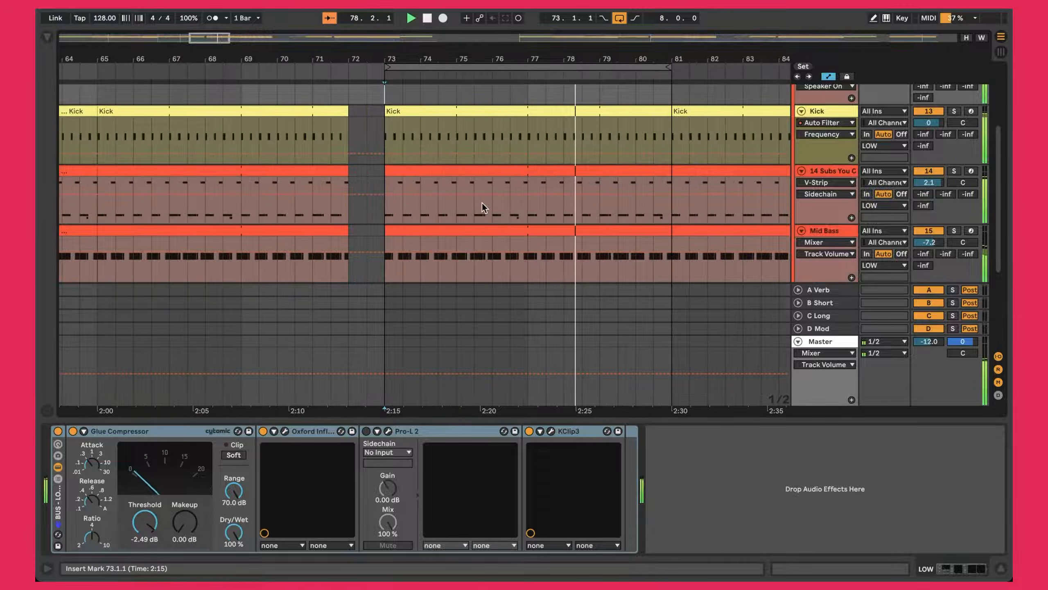
pyautogui.scroll(2, 484, 207)
pyautogui.scroll(2, 511, 206)
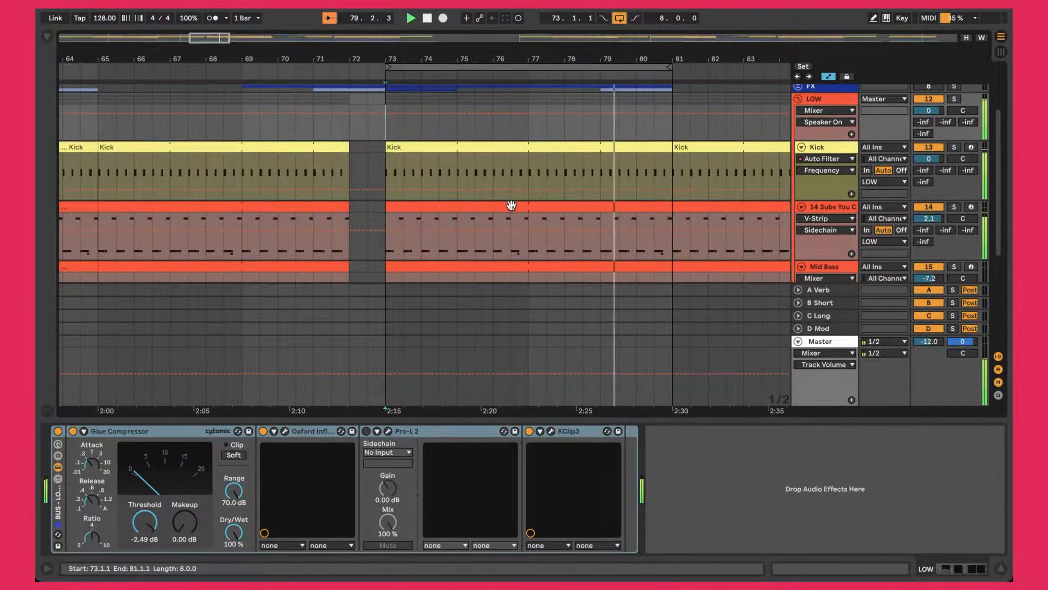
pyautogui.click(492, 207)
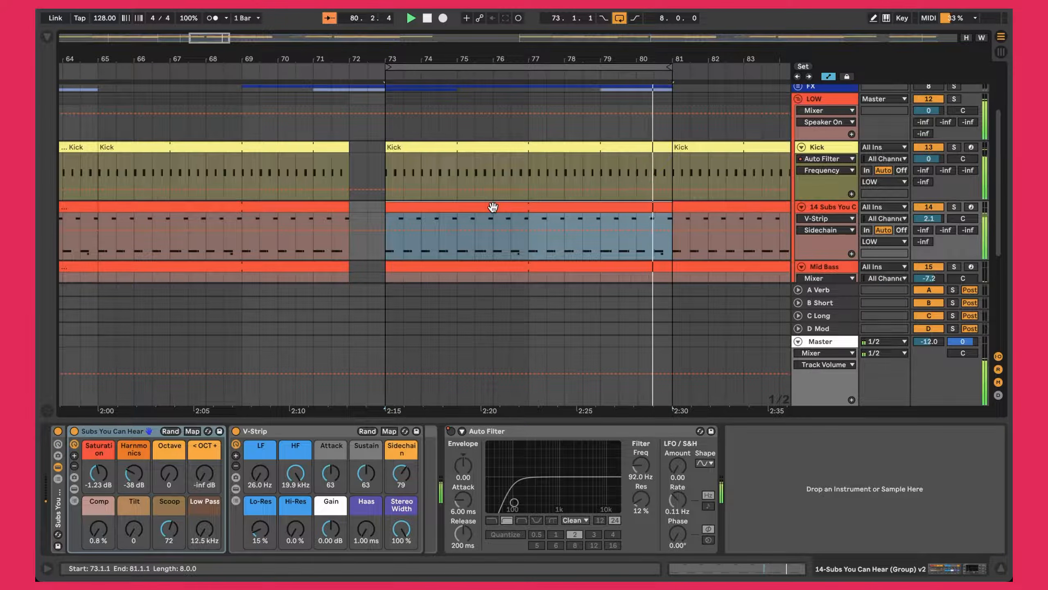
pyautogui.doubleClick(492, 206)
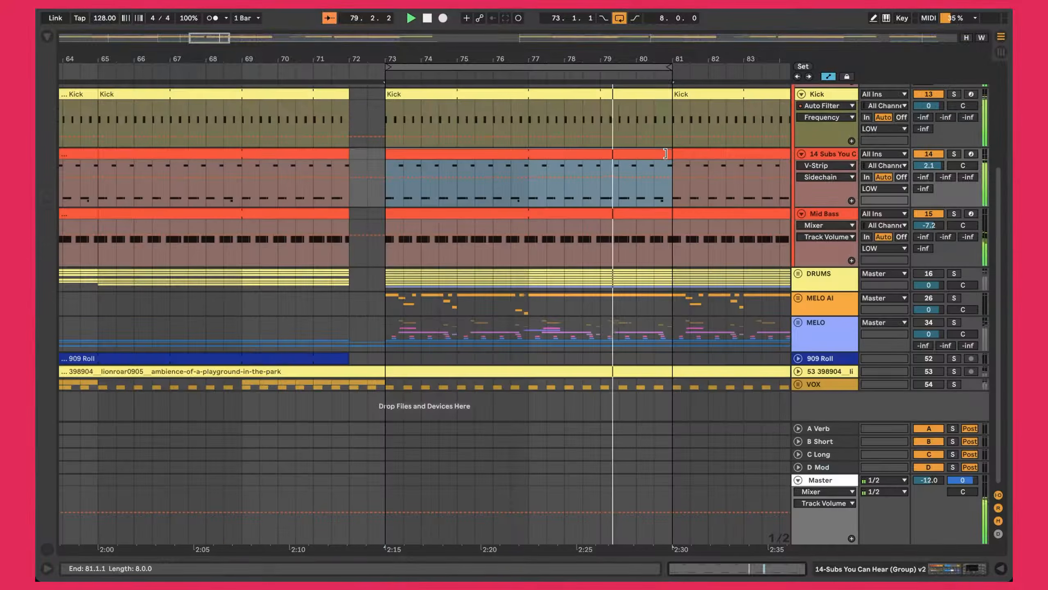
# - Hide the clip editor, then mute and reactivate the Mid Bass and 14 Subs tracks in turn to compare them
pyautogui.press('super+alt+l')
pyautogui.click(929, 214)
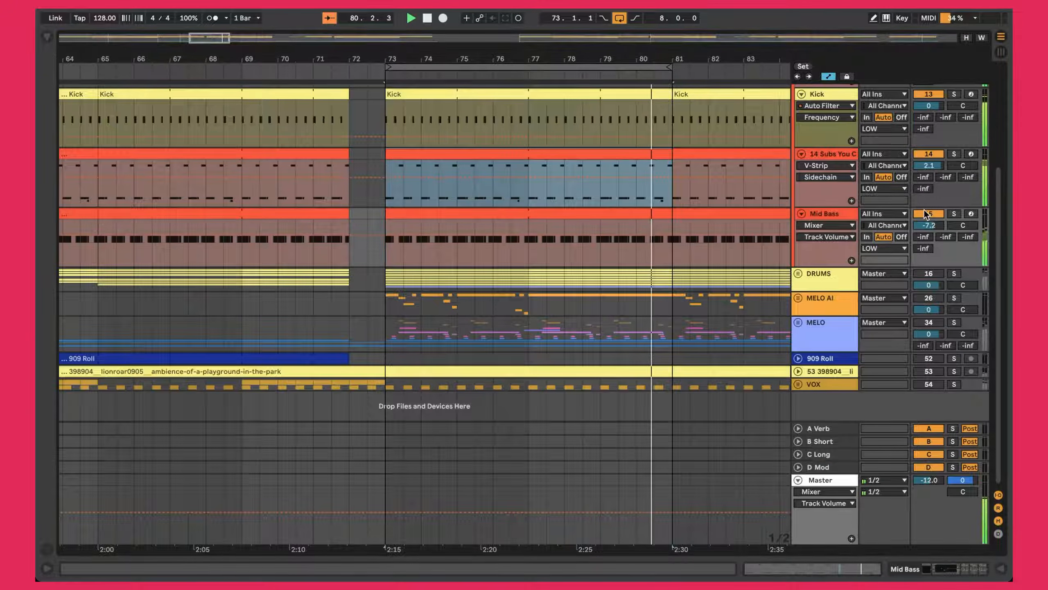
pyautogui.scroll(2, 557, 217)
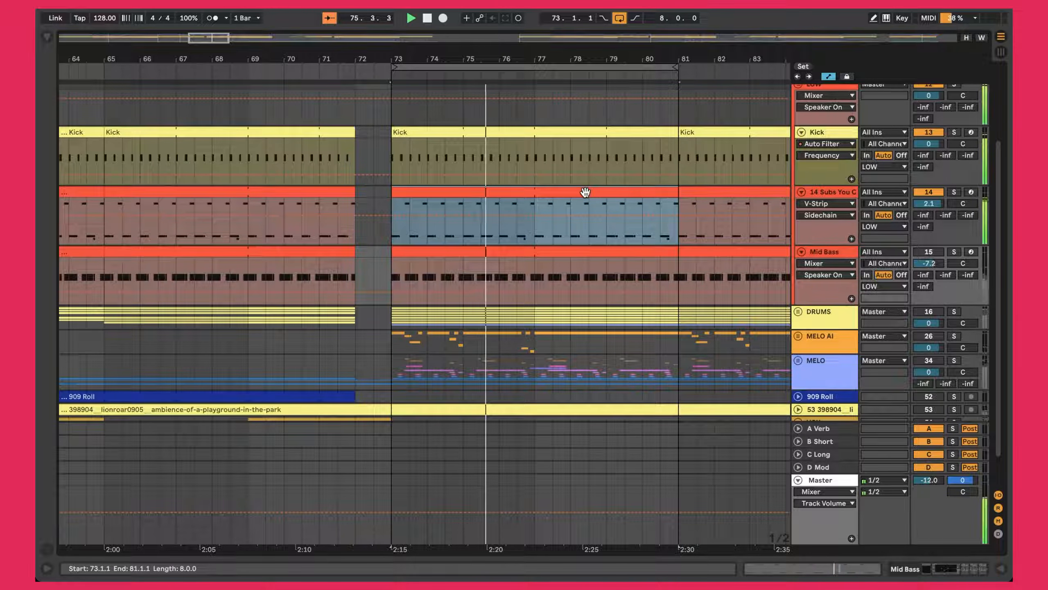
pyautogui.click(928, 252)
pyautogui.click(928, 192)
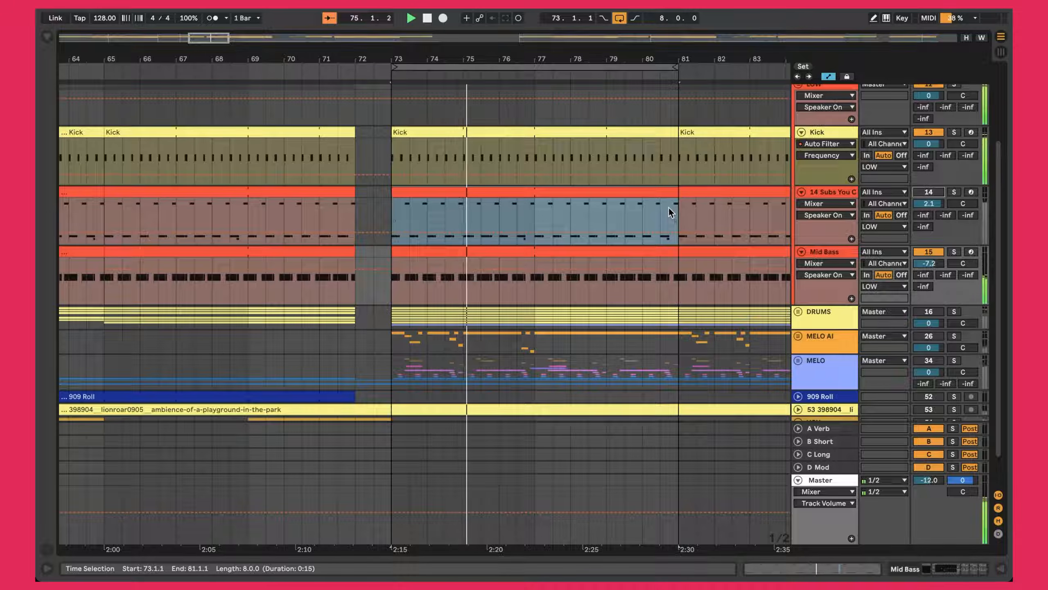
pyautogui.click(923, 194)
# - Show the 14 Subs device chain and examine the V-Strip's Sidechain macro
pyautogui.click(838, 192)
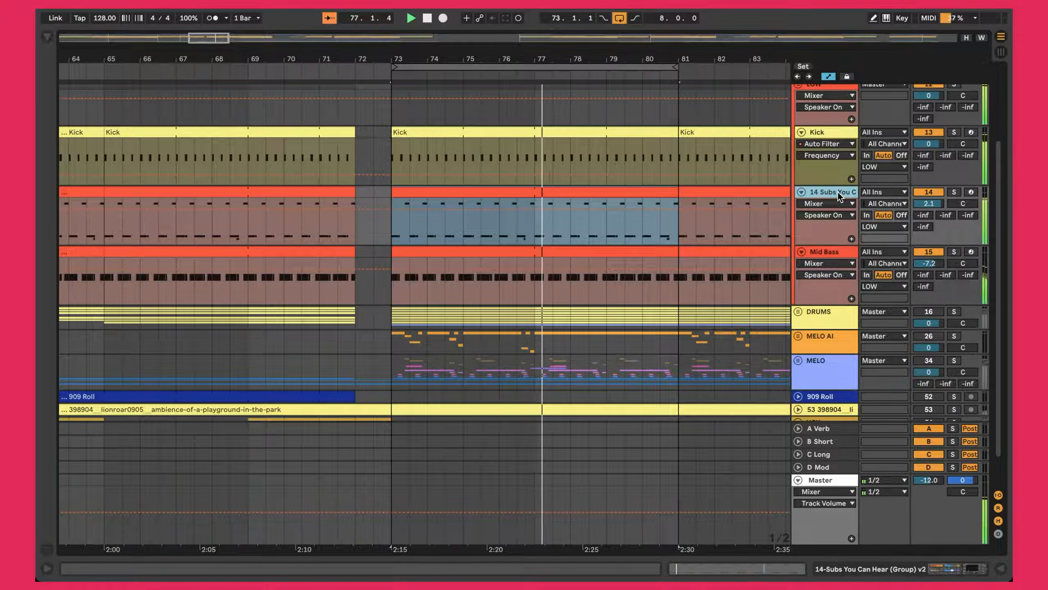
pyautogui.doubleClick(838, 192)
pyautogui.click(445, 241)
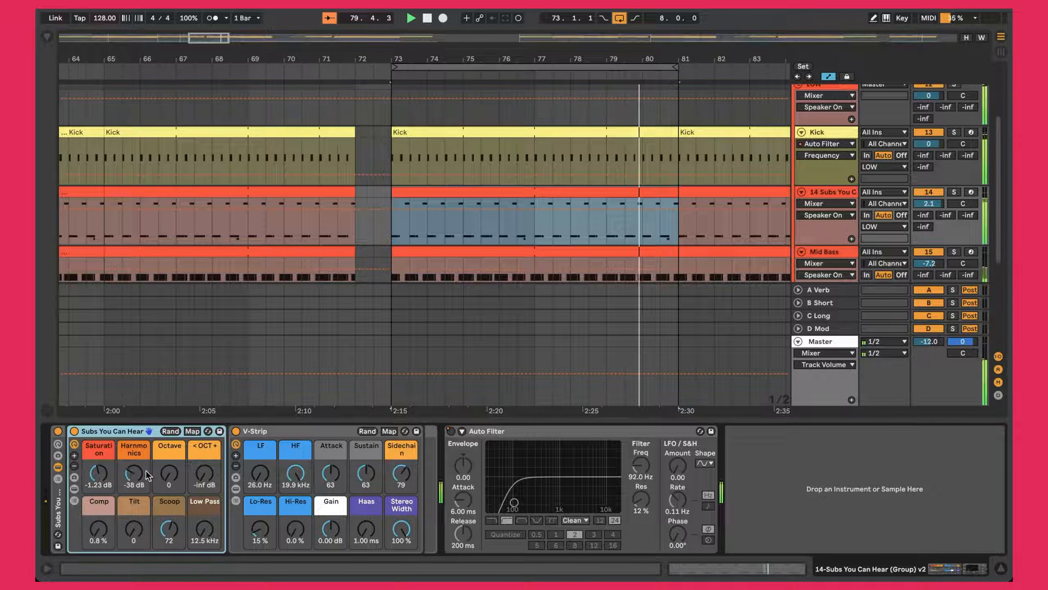
pyautogui.click(401, 474)
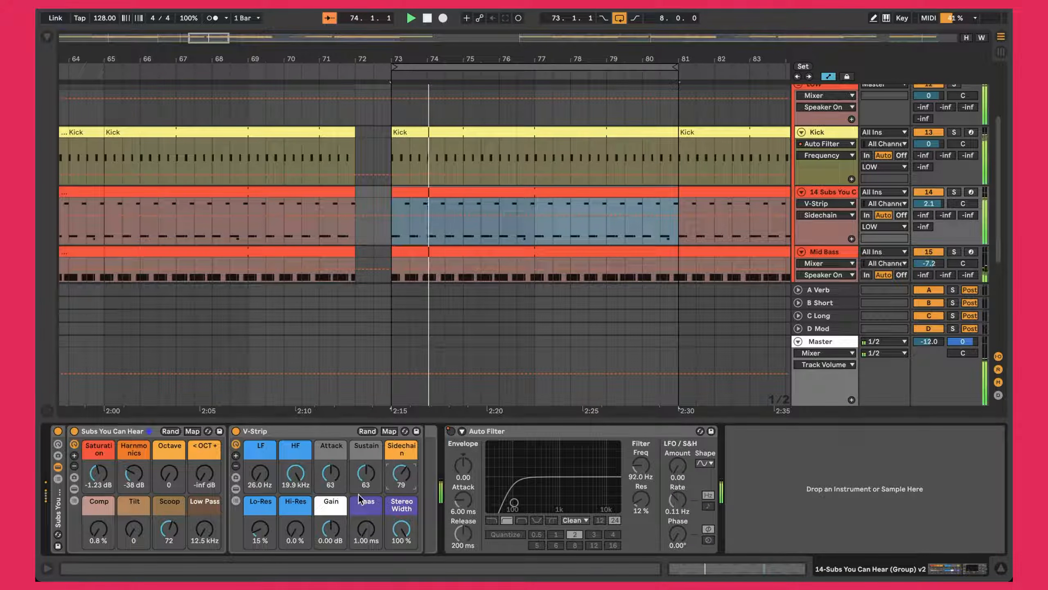
# - Open the notes of the Mid Bass clip starting at bar 73
pyautogui.scroll(-3, 667, 143)
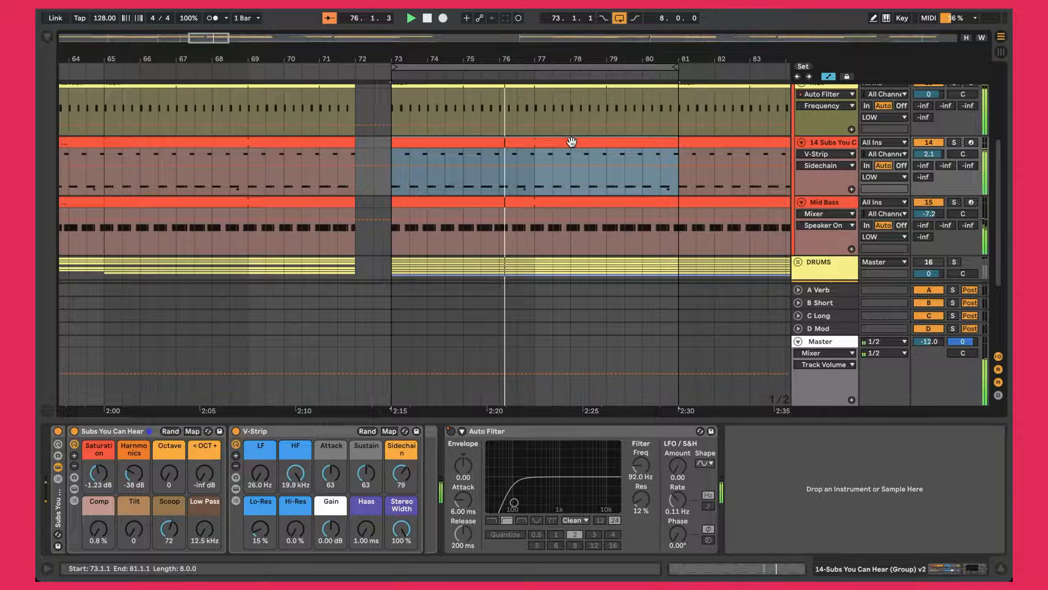
pyautogui.click(604, 201)
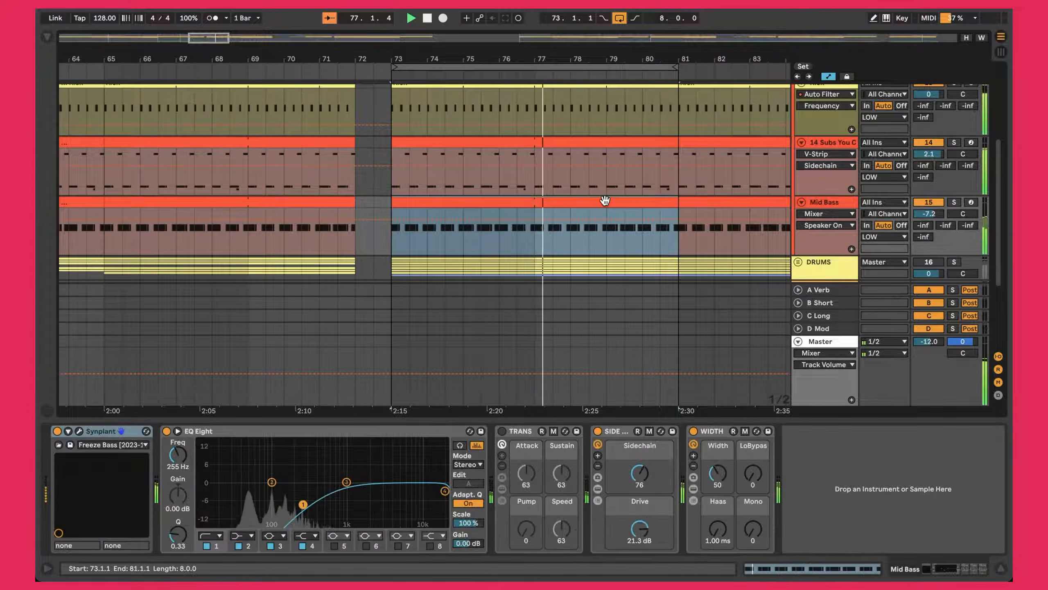
pyautogui.doubleClick(604, 202)
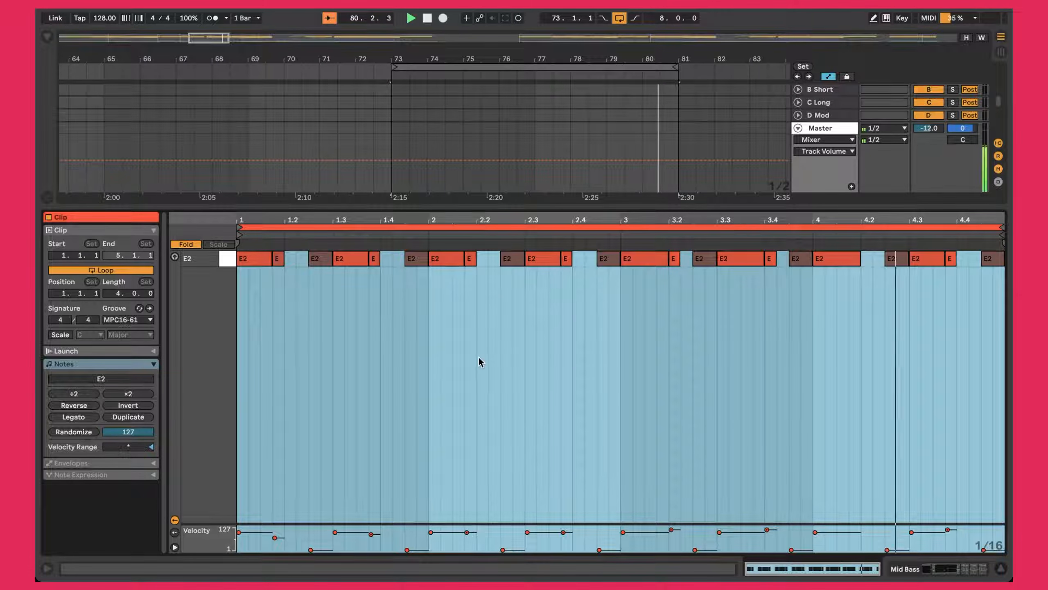
# - Switch back to the Mid Bass device chain and examine its Sidechain and Drive macros
pyautogui.hotkey('shift', 'Tab')
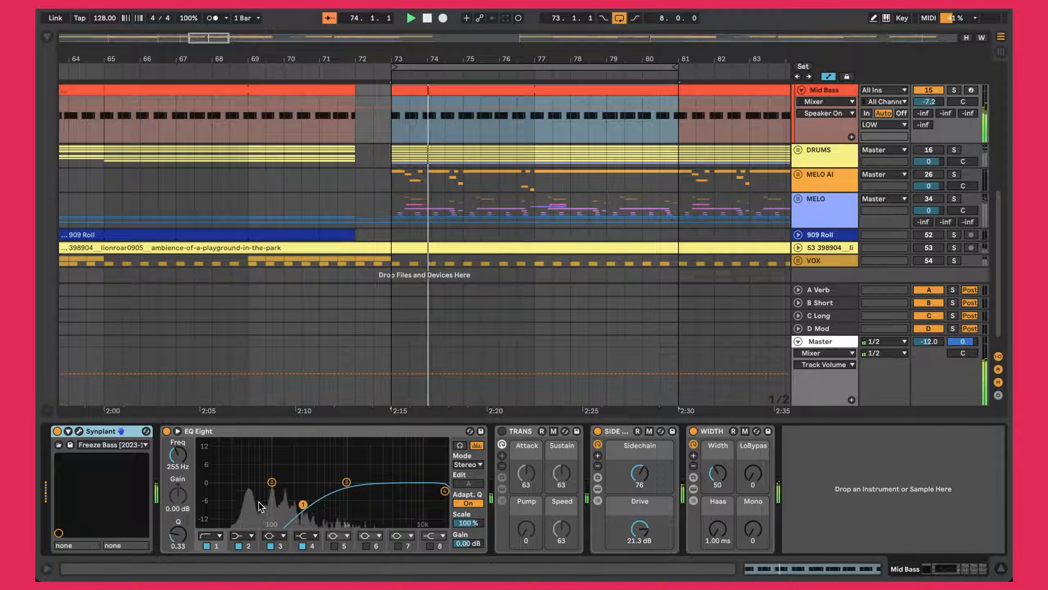
pyautogui.click(641, 479)
pyautogui.click(646, 540)
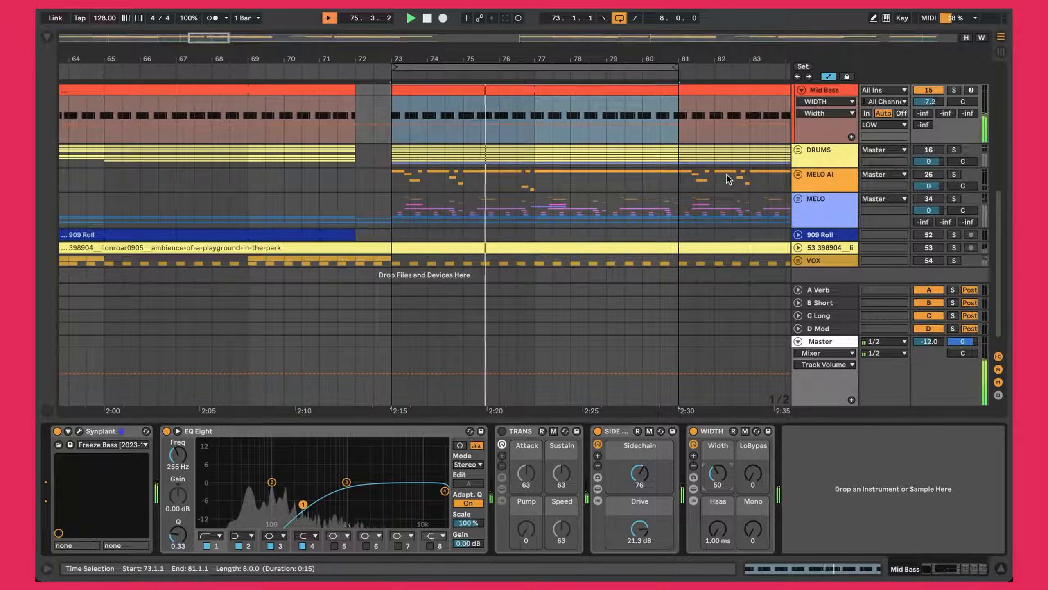
# - Solo the Mid Bass track to hear it alone at the drop, then clear its solo
pyautogui.scroll(3, 735, 190)
pyautogui.click(953, 140)
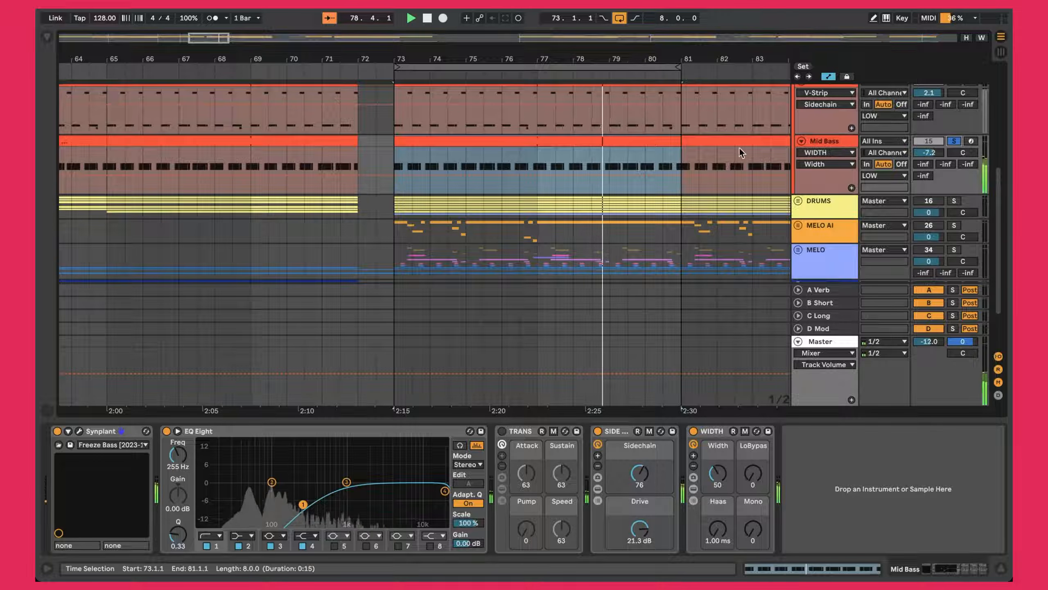
pyautogui.hscroll(3, 694, 151)
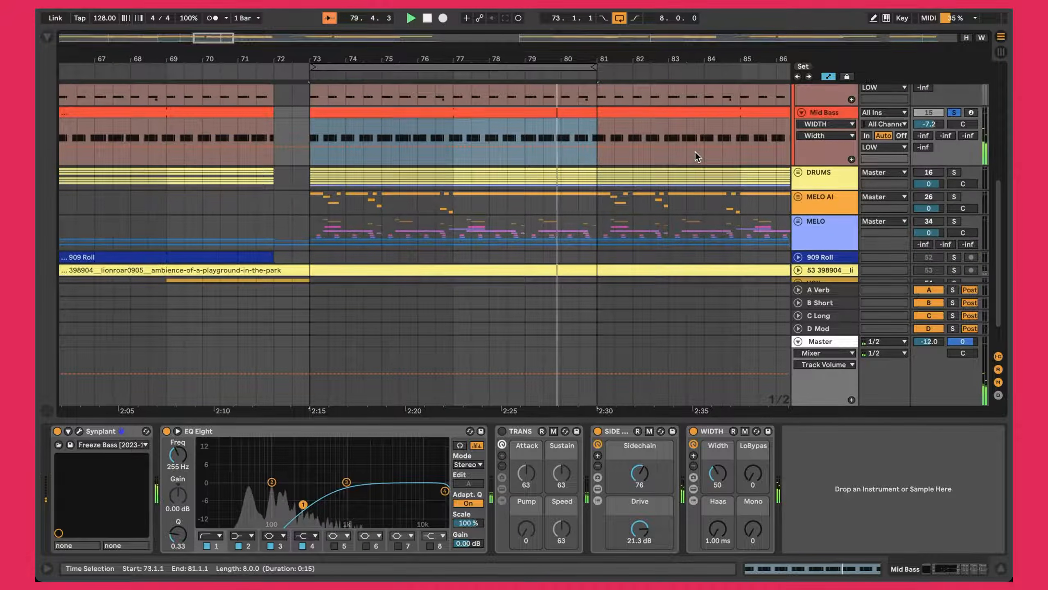
pyautogui.scroll(2, 868, 158)
pyautogui.click(954, 170)
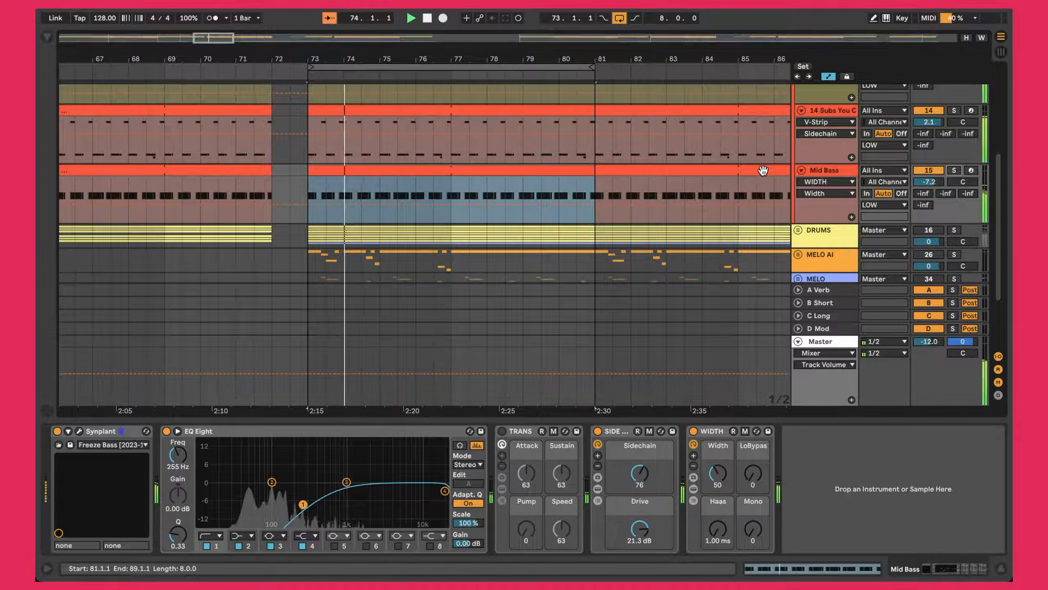
# - Solo the REF track to check the Mid Bass against the reference song, then clear the solo
pyautogui.scroll(-3, 764, 170)
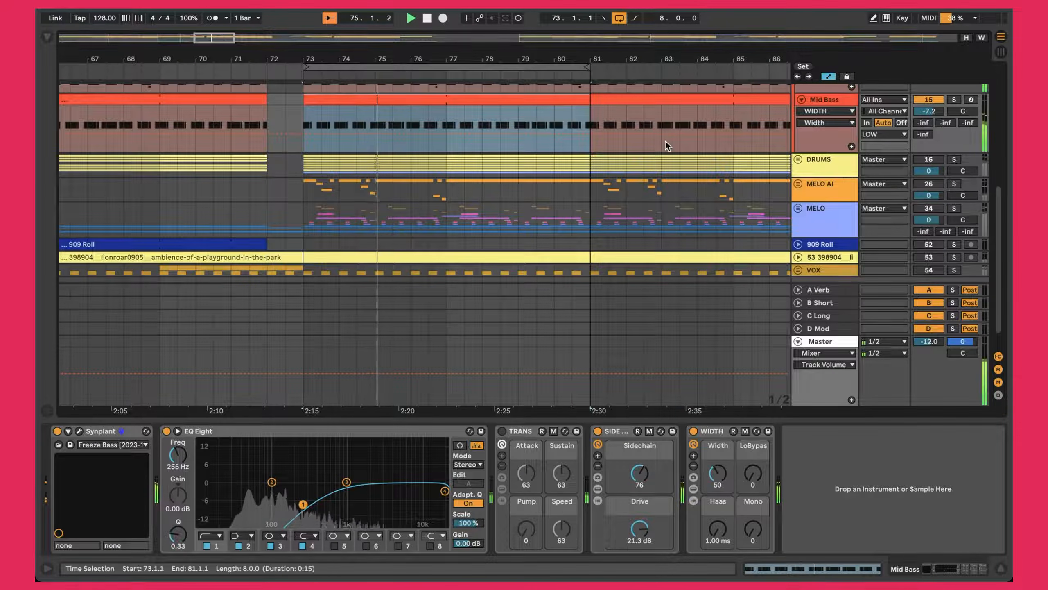
pyautogui.scroll(10, 664, 141)
pyautogui.click(953, 116)
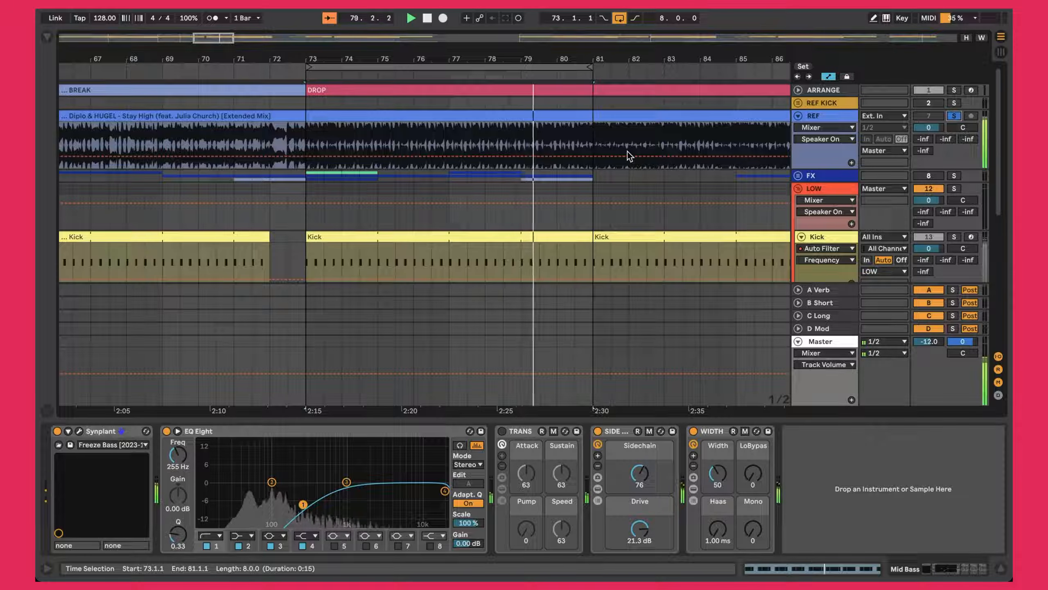
pyautogui.click(954, 116)
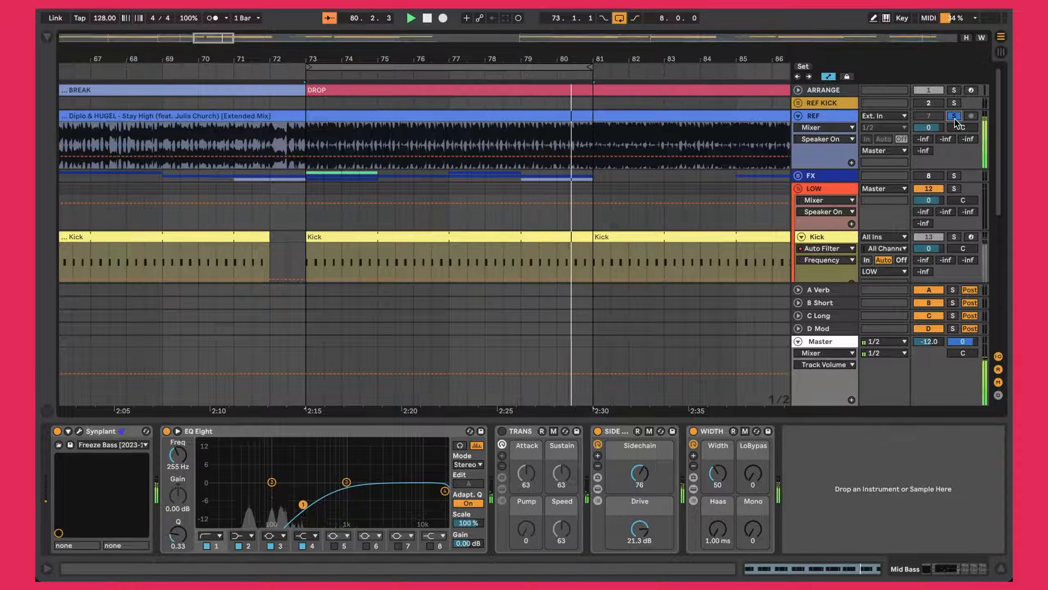
# - Unfold the MELO AI group to show its LALA and Stab tracks
pyautogui.scroll(-10, 870, 158)
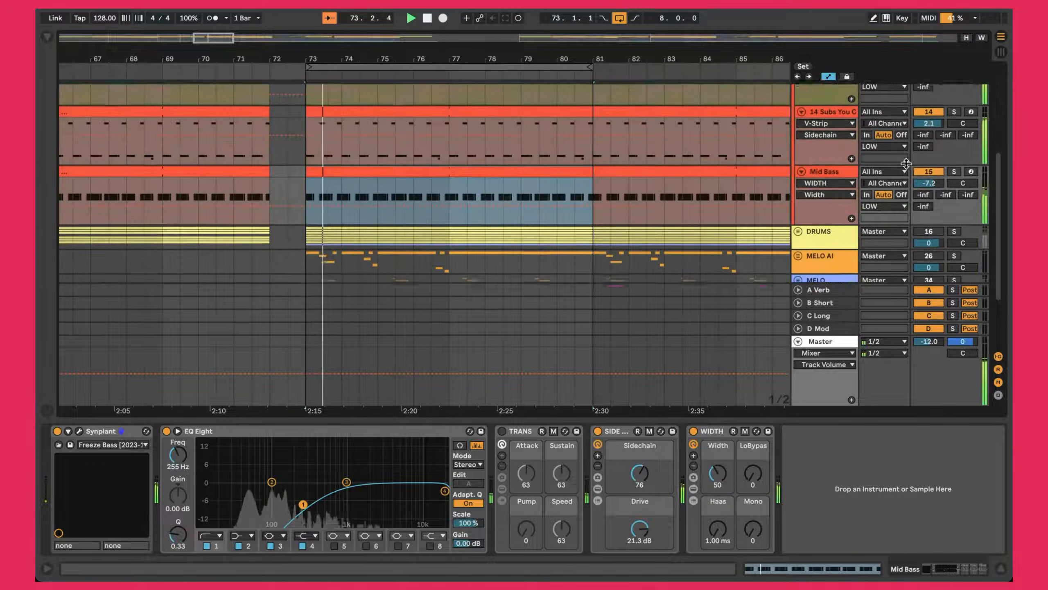
pyautogui.click(797, 160)
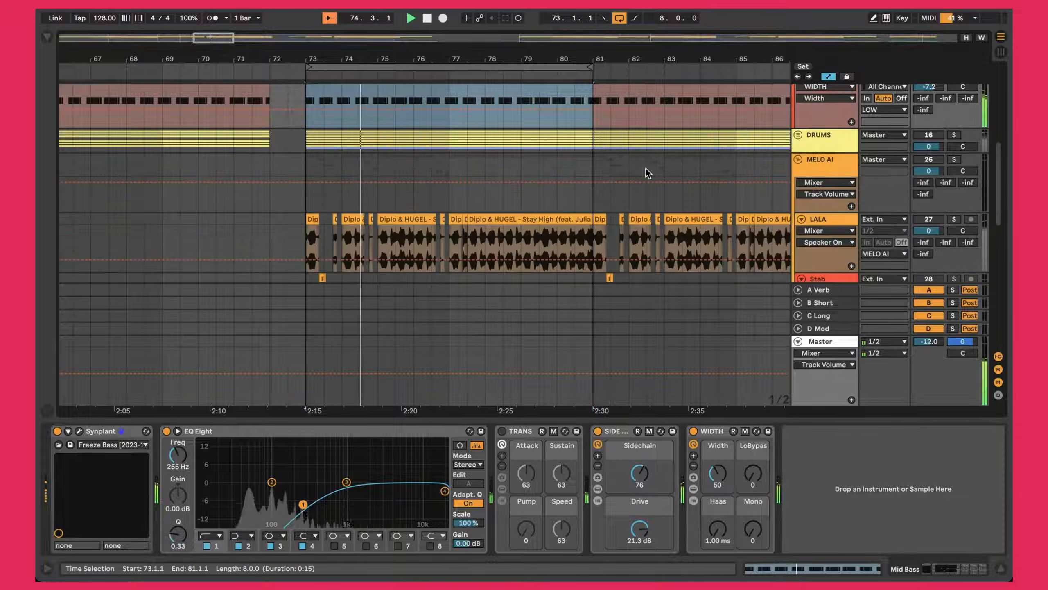
# - Solo the MELO AI group, examine its LALA, Stab, Stab 2 and Ahh tracks, and select the long LALA clip starting at 77.3.1
pyautogui.scroll(-2, 645, 169)
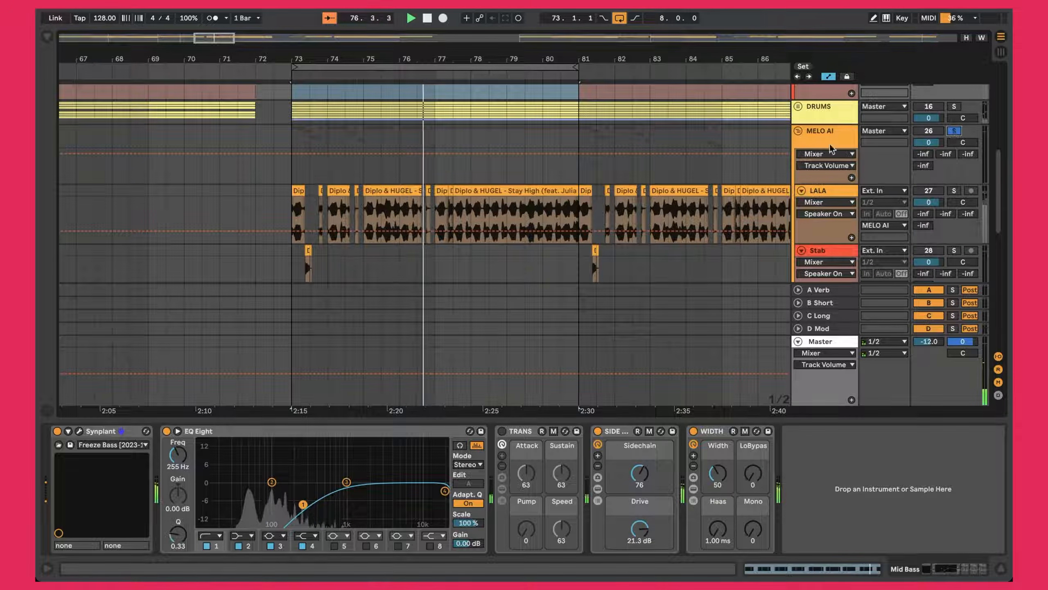
pyautogui.scroll(-3, 935, 194)
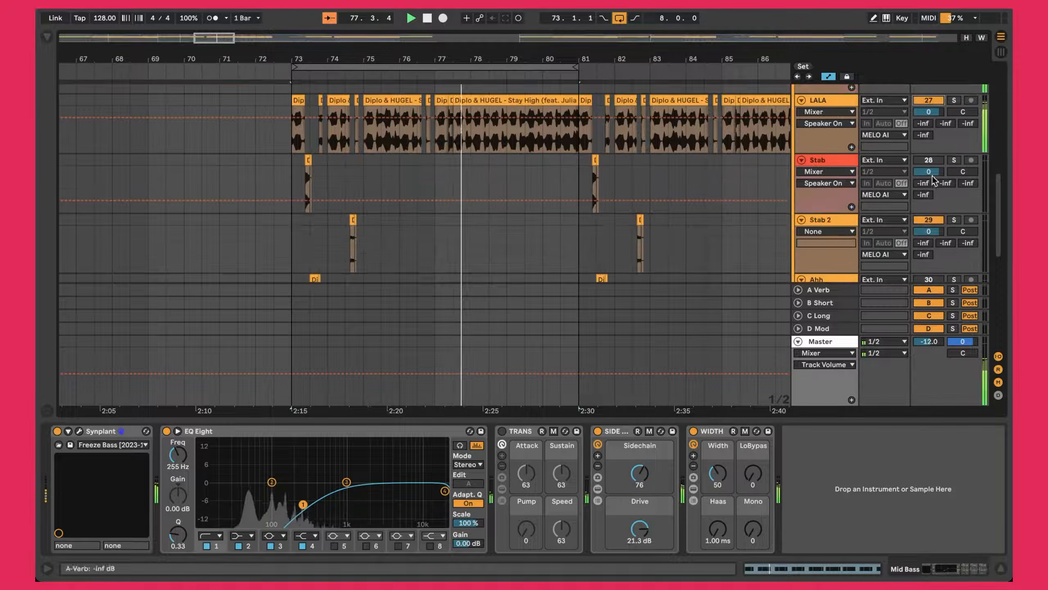
pyautogui.scroll(-5, 930, 198)
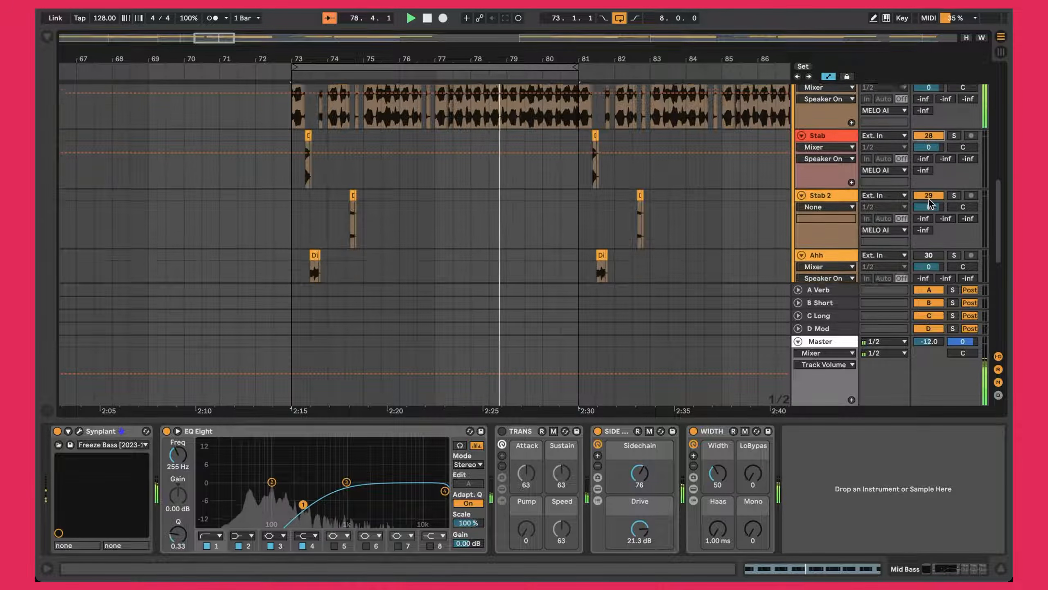
pyautogui.scroll(5, 371, 132)
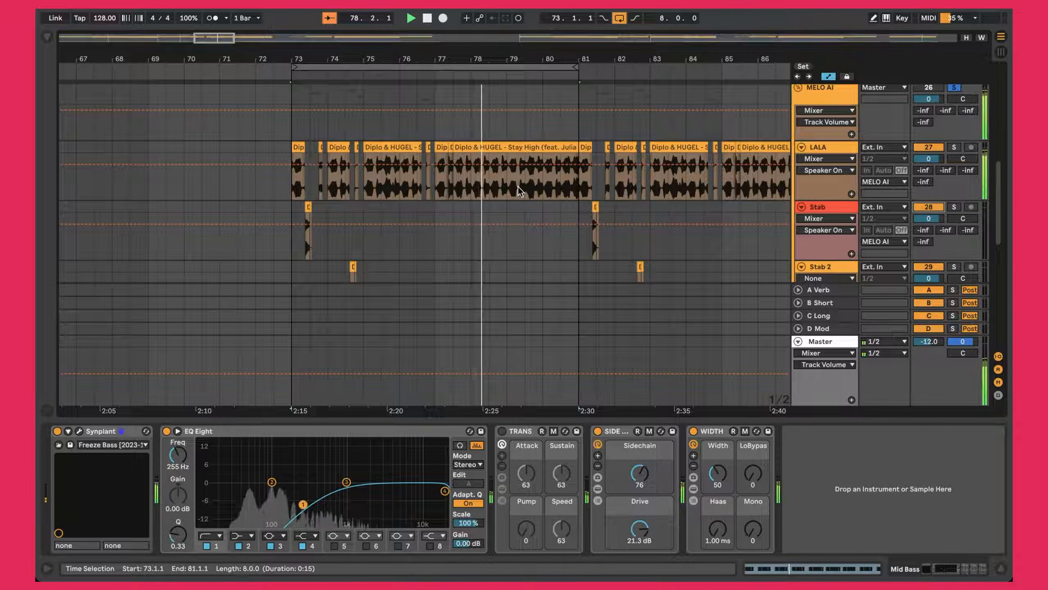
pyautogui.click(552, 147)
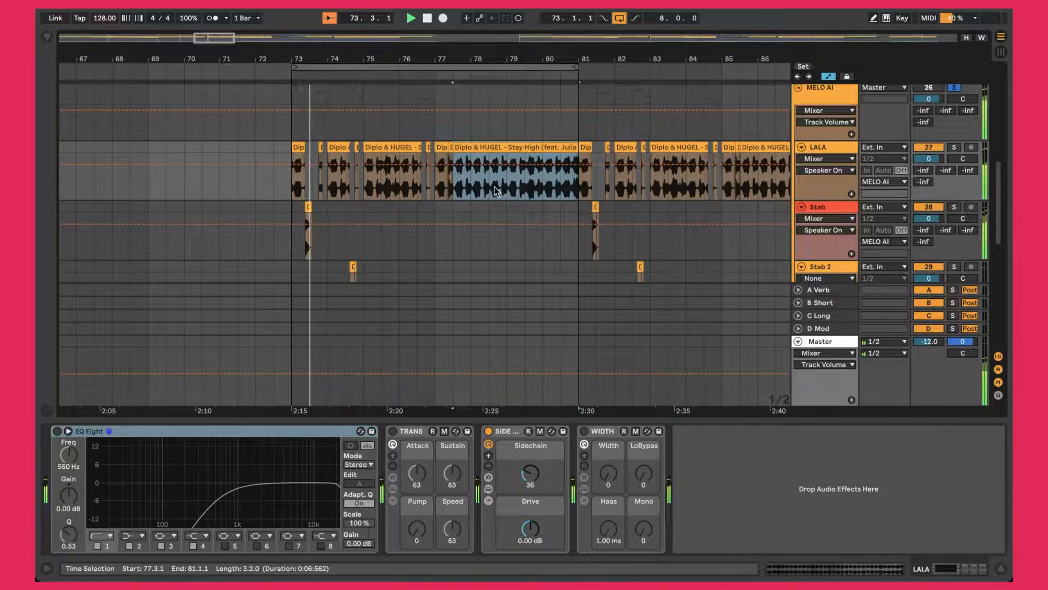
# - Solo the Bass track in the MELO AI group and play from 74.3.1 to hear its first clip alone
pyautogui.scroll(-10, 529, 191)
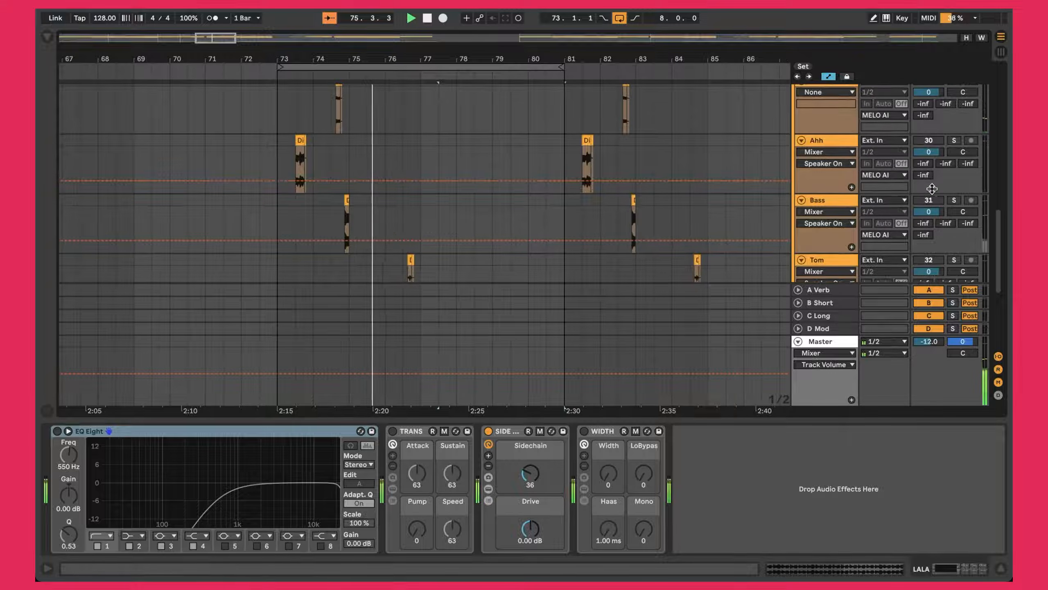
pyautogui.click(954, 200)
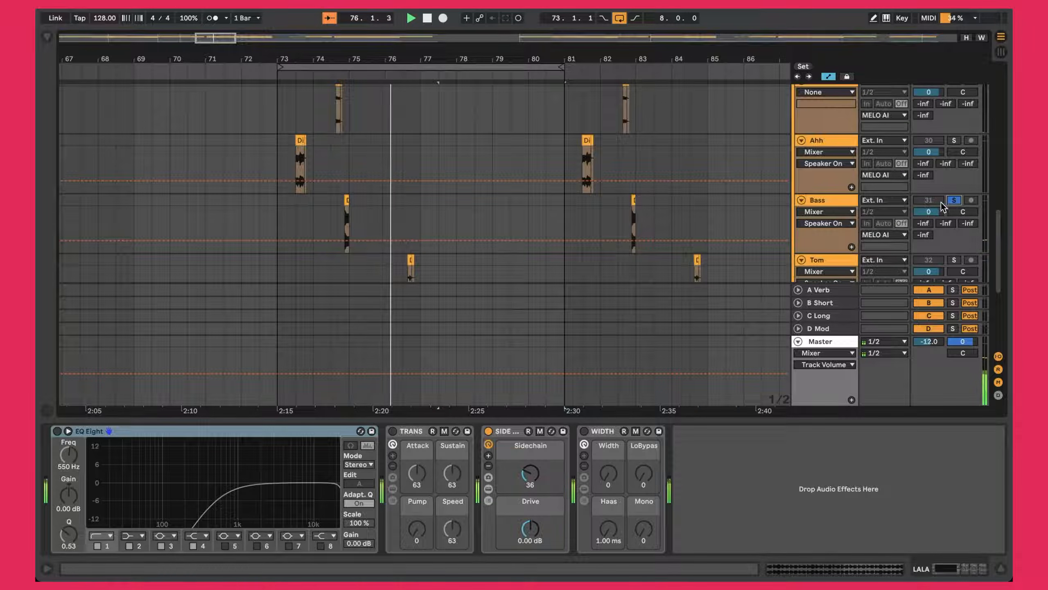
pyautogui.click(339, 223)
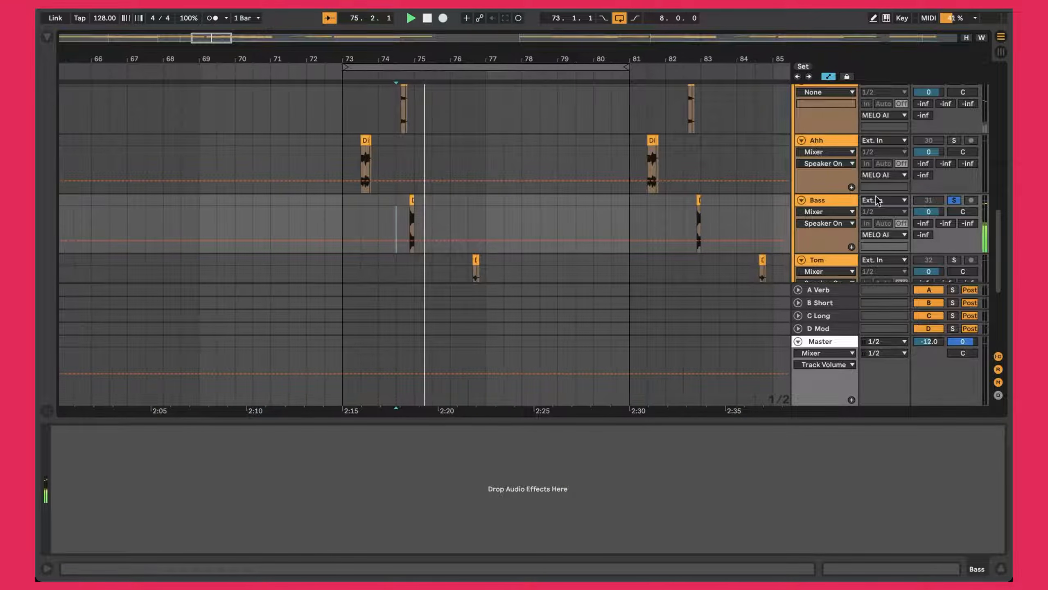
pyautogui.click(396, 212)
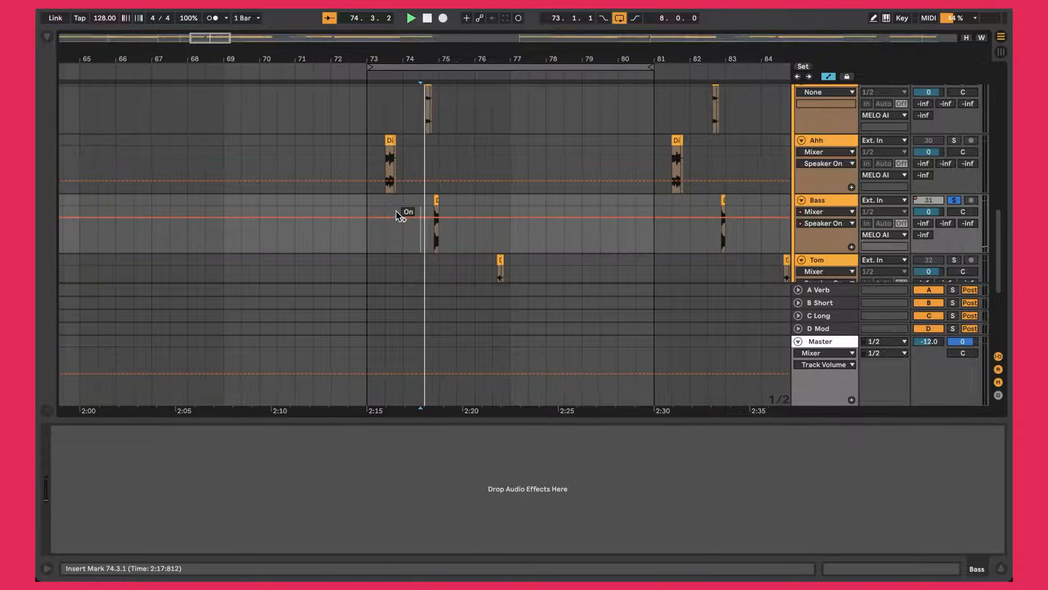
# - Replay the soloed Bass sample and select its first clip at 74.4.3 in the arrangement
pyautogui.scroll(6, 642, 217)
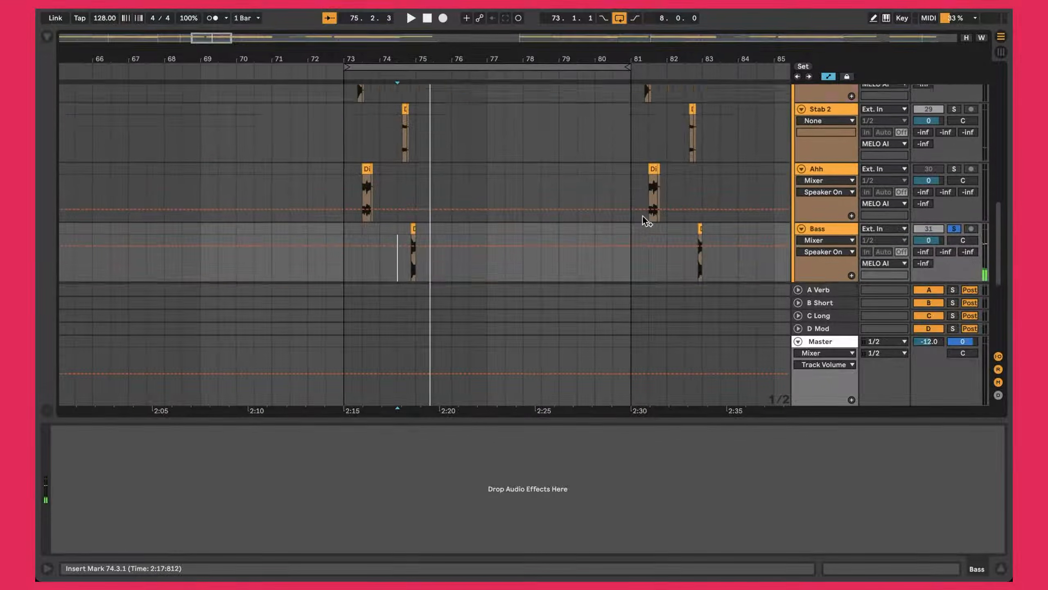
pyautogui.scroll(3, 771, 228)
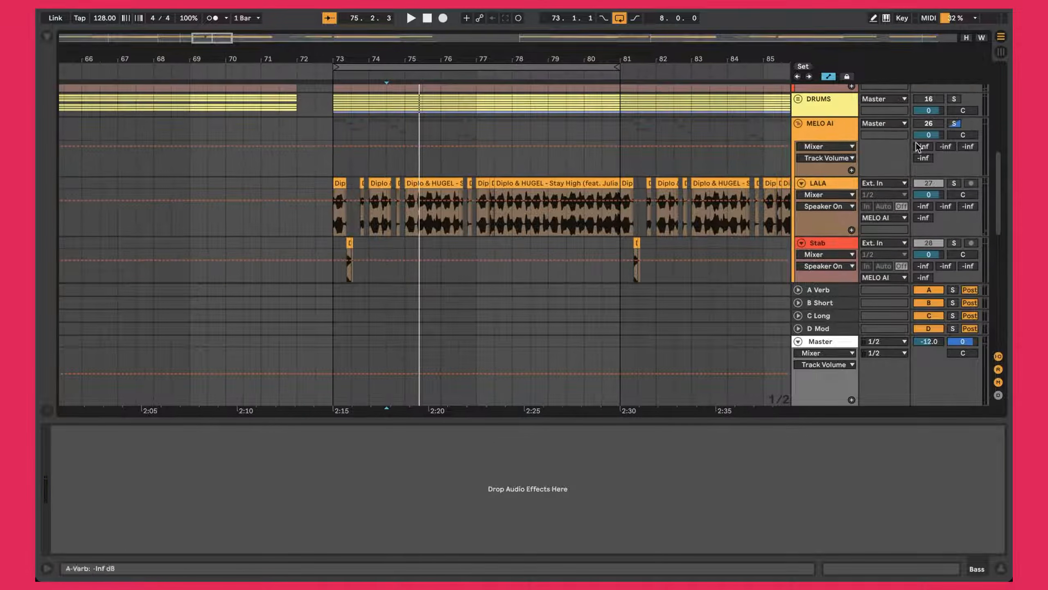
pyautogui.scroll(-8, 654, 143)
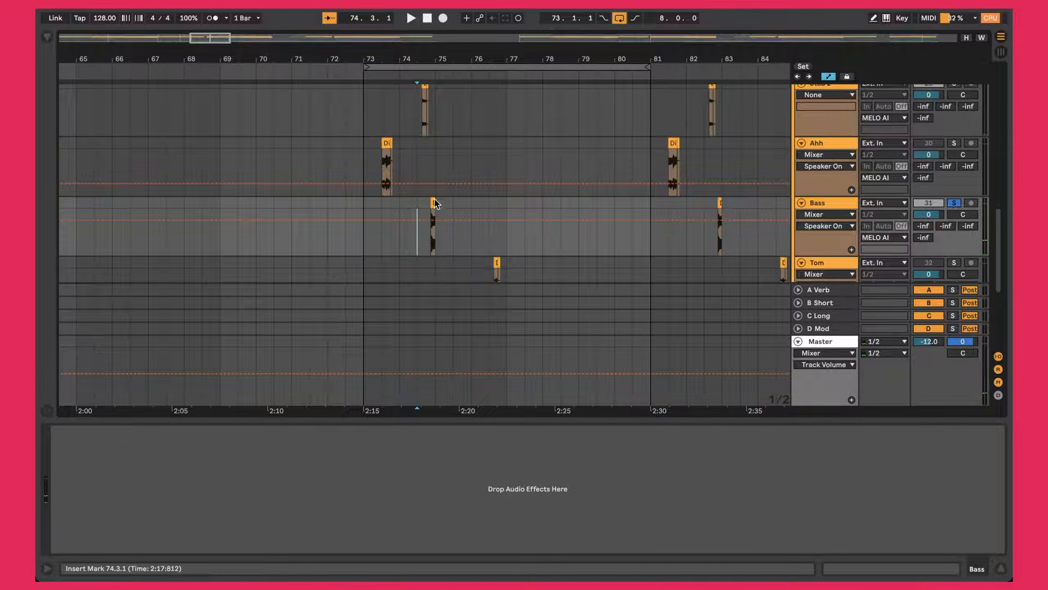
pyautogui.hscroll(3, 418, 246)
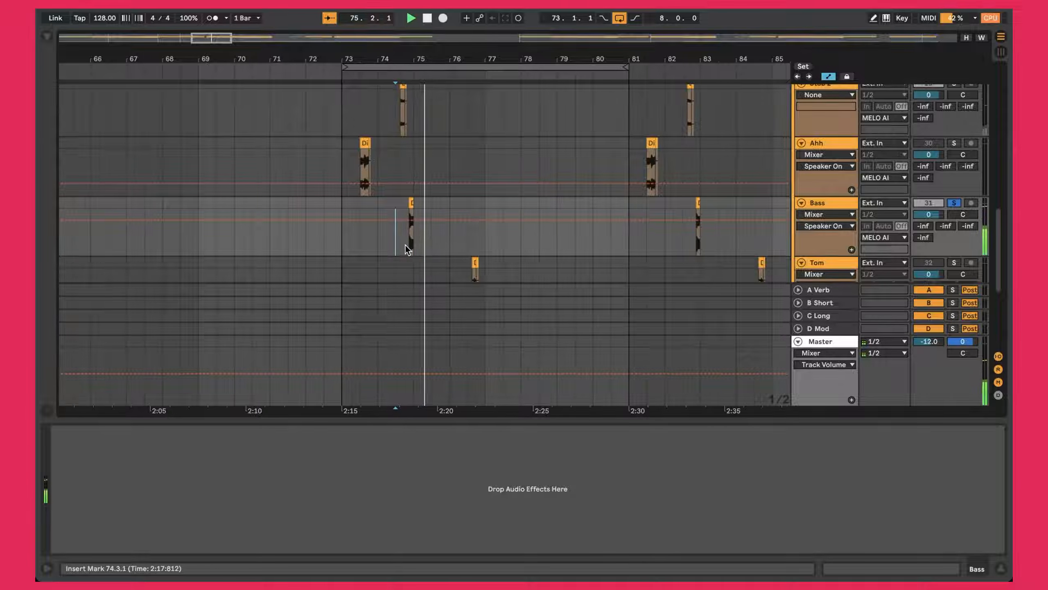
pyautogui.press('space')
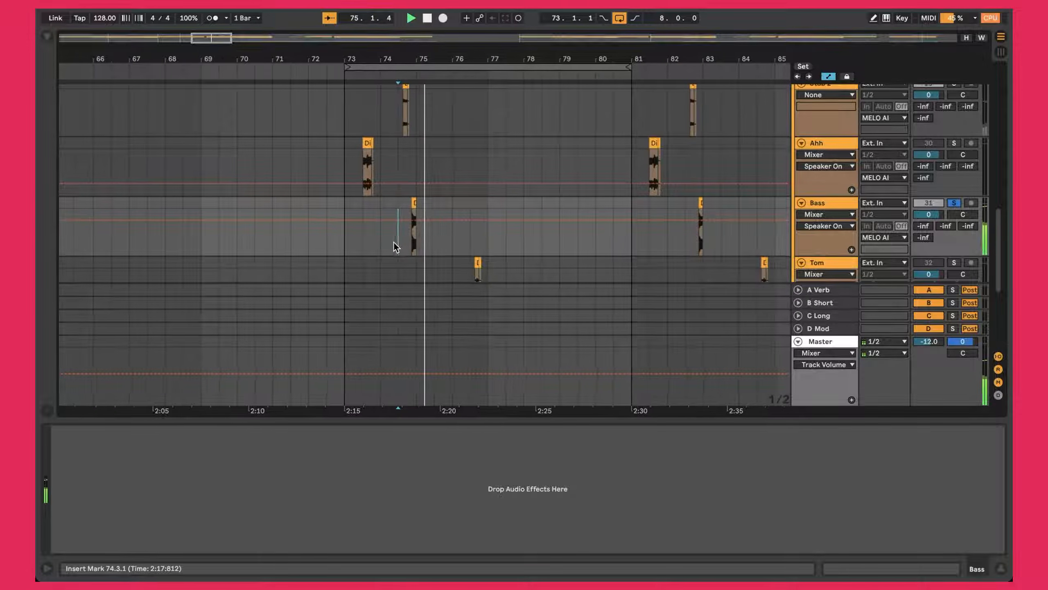
pyautogui.click(412, 203)
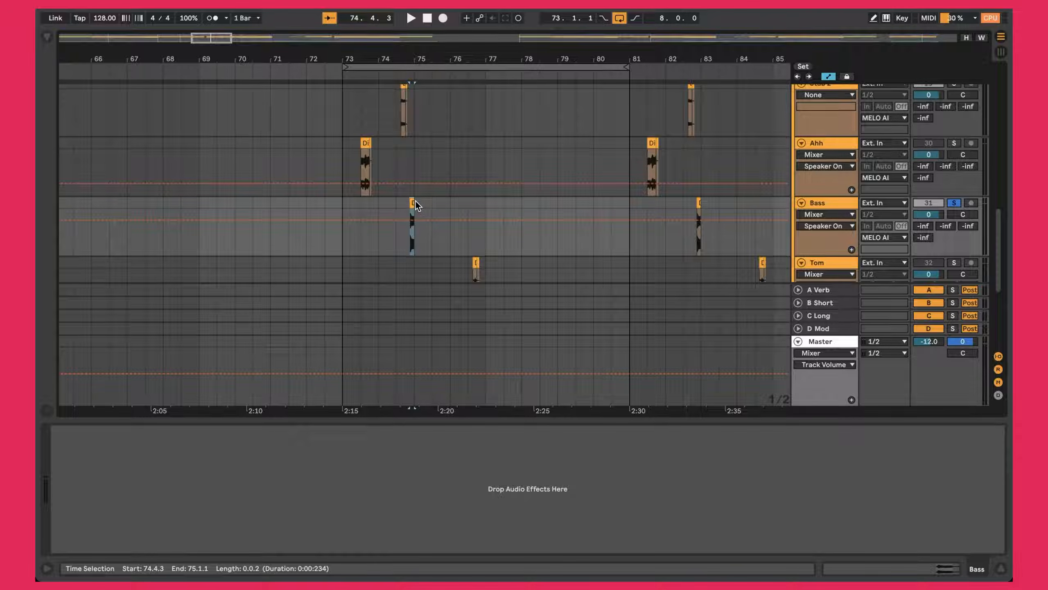
pyautogui.scroll(5, 416, 200)
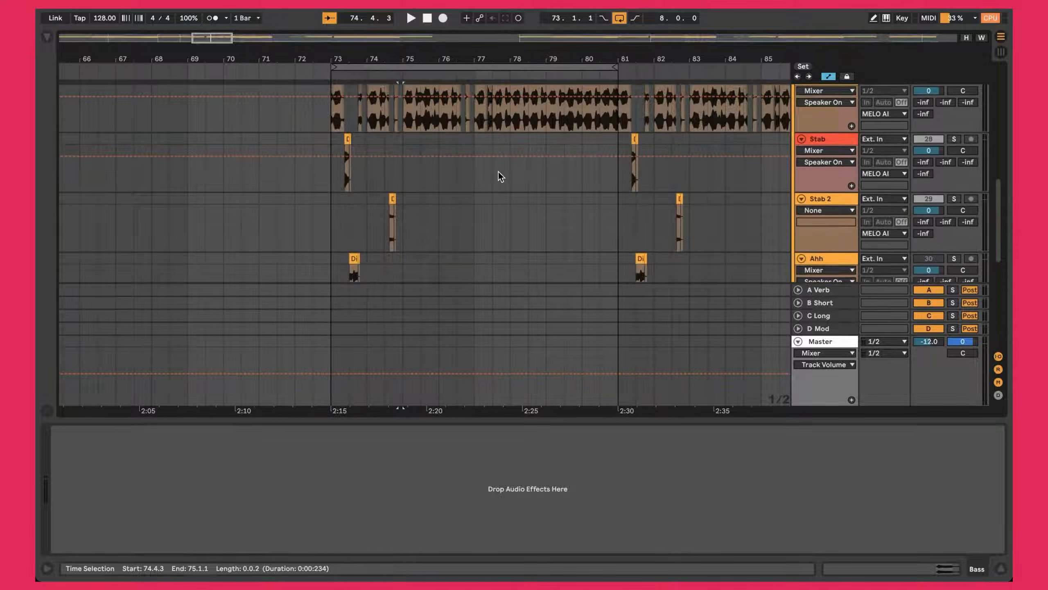
pyautogui.scroll(-5, 498, 173)
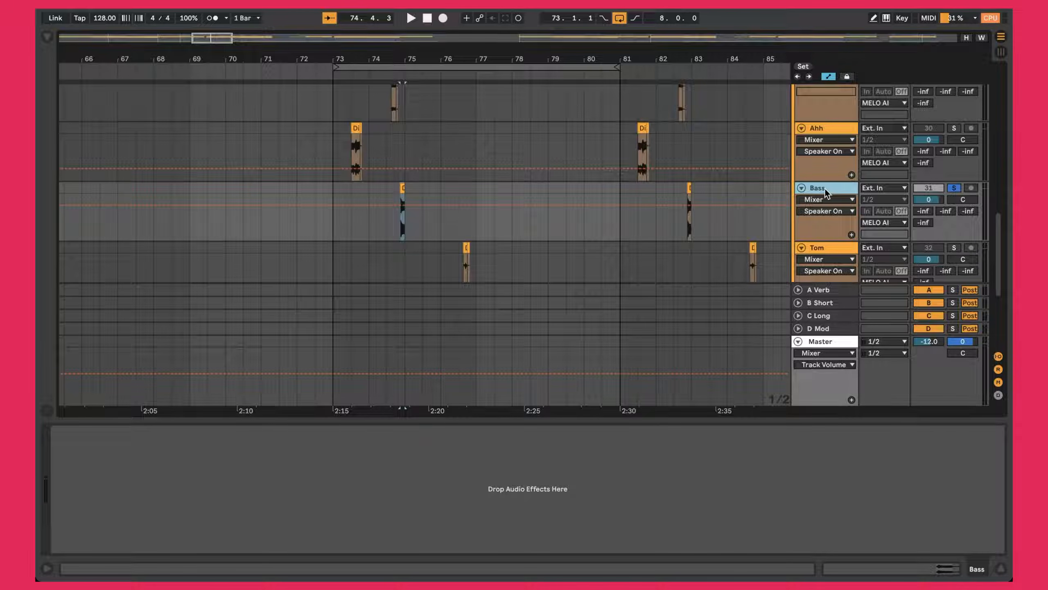
# - Insert a MIDI track directly below the Bass track in the MELO AI group, removing the stray audio track
pyautogui.hotkey('ctrl', 't')
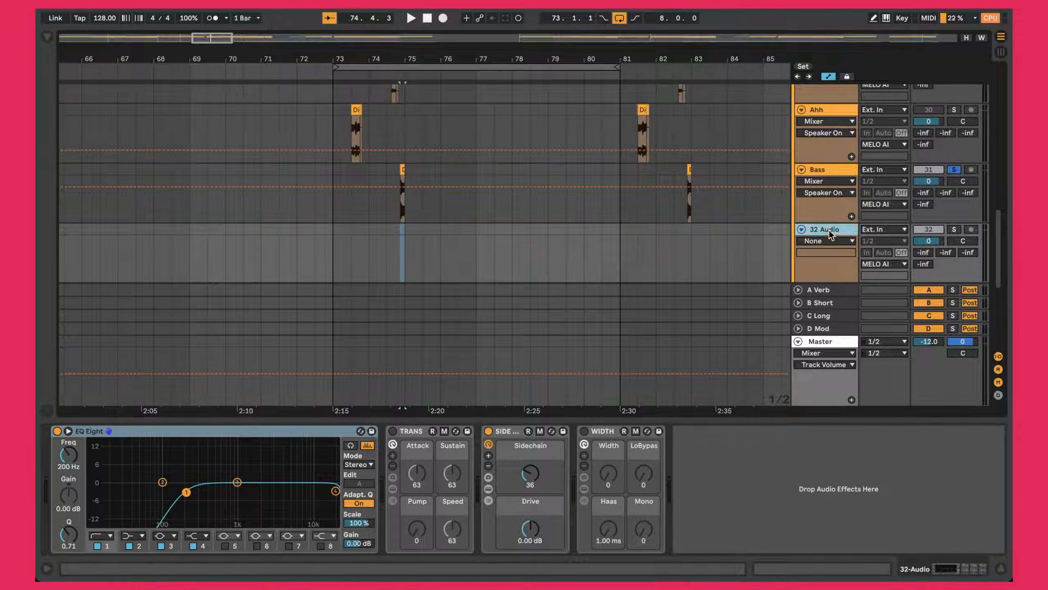
pyautogui.hotkey('ctrl', 'shift', 't')
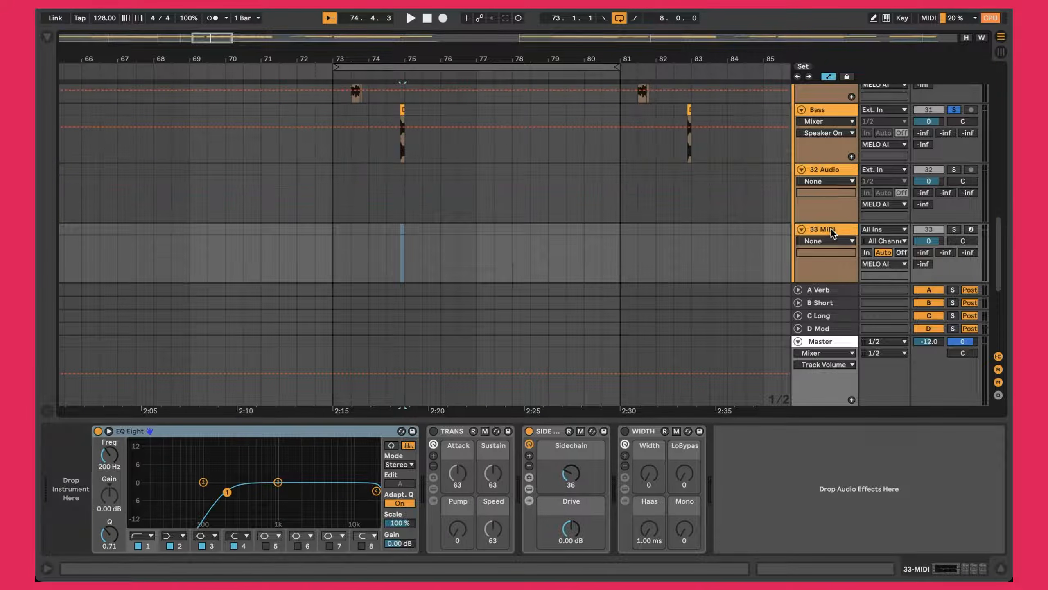
pyautogui.click(830, 174)
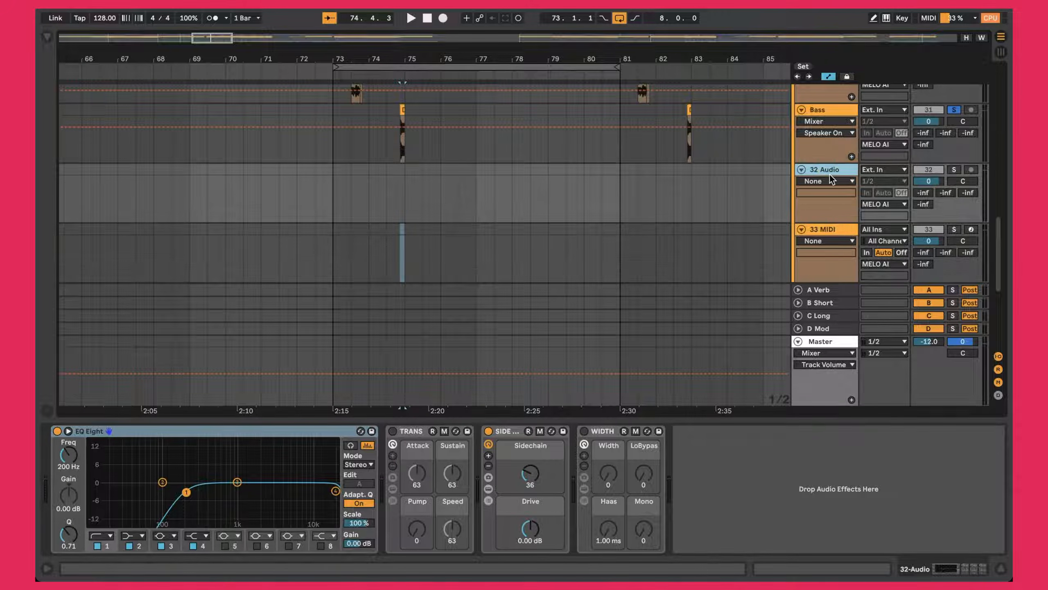
pyautogui.rightClick(830, 174)
pyautogui.click(829, 182)
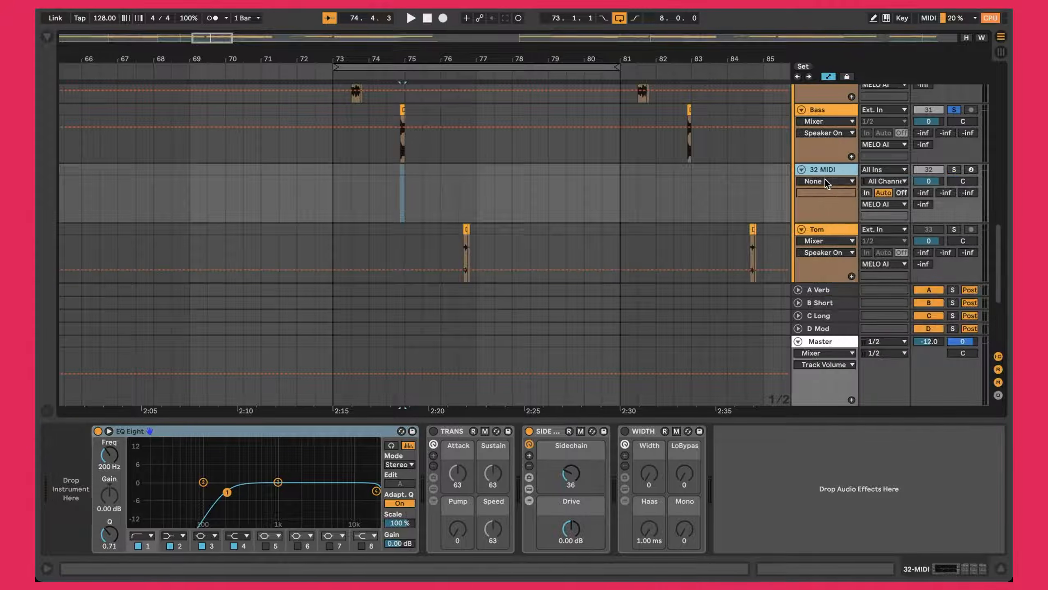
# - Search the browser for "synplant" and load the Synplant instrument onto the new MIDI track
pyautogui.hotkey('ctrl', 'f')
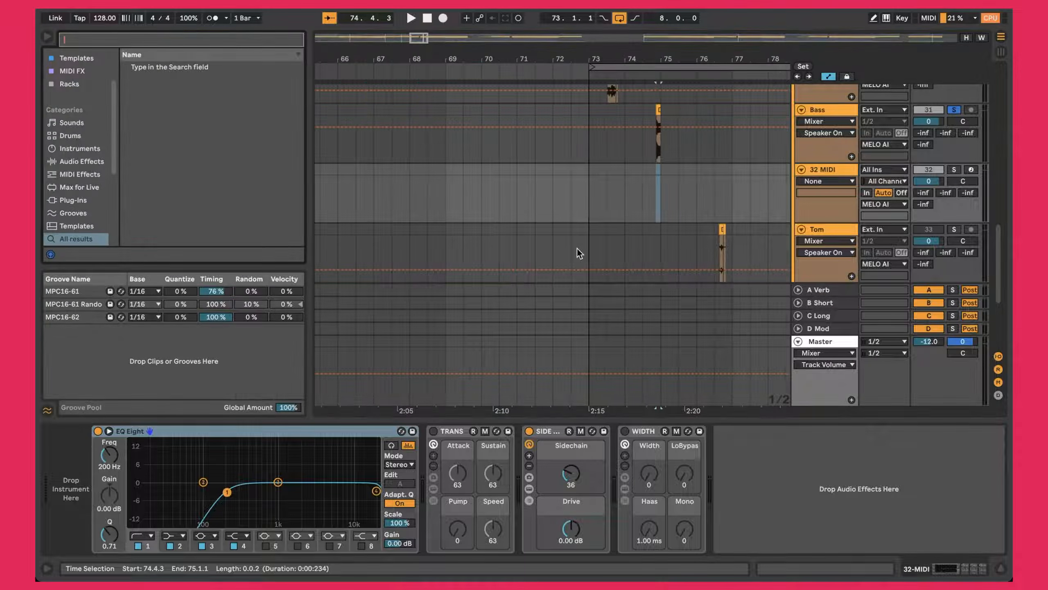
pyautogui.write('synplant')
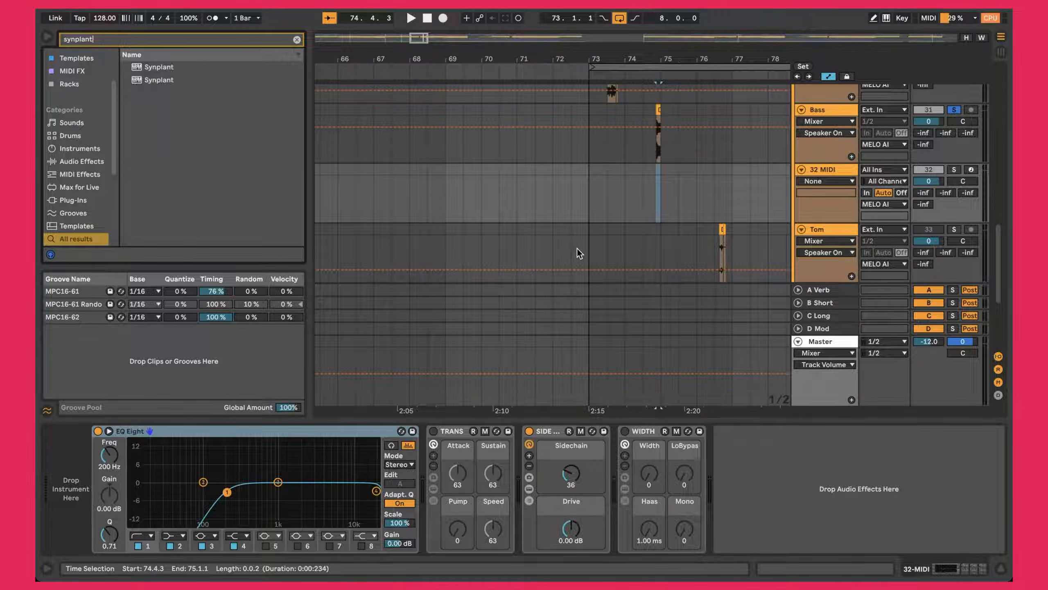
pyautogui.moveTo(164, 85); pyautogui.dragTo(101, 486)
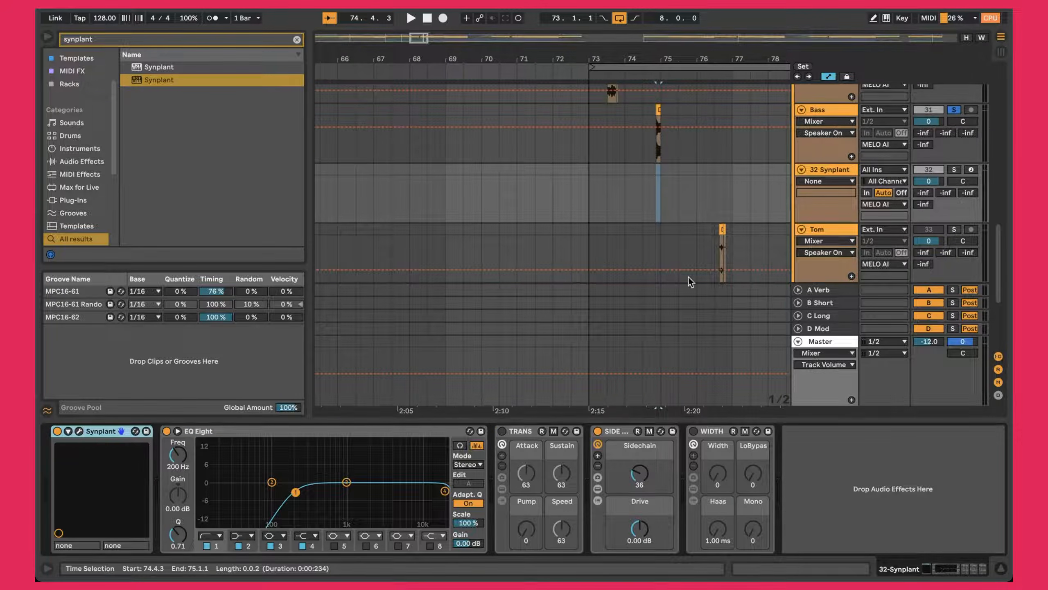
# - Open Synplant's Genopatch view and load the first Bass clip from the arrangement as its reference sound
pyautogui.scroll(2, 680, 193)
pyautogui.click(656, 153)
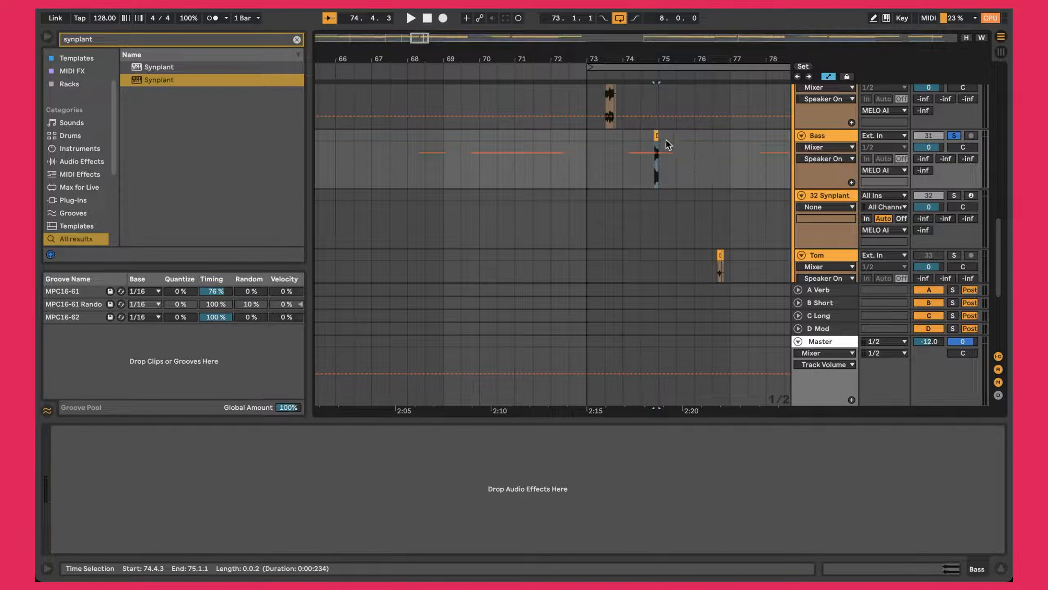
pyautogui.click(847, 198)
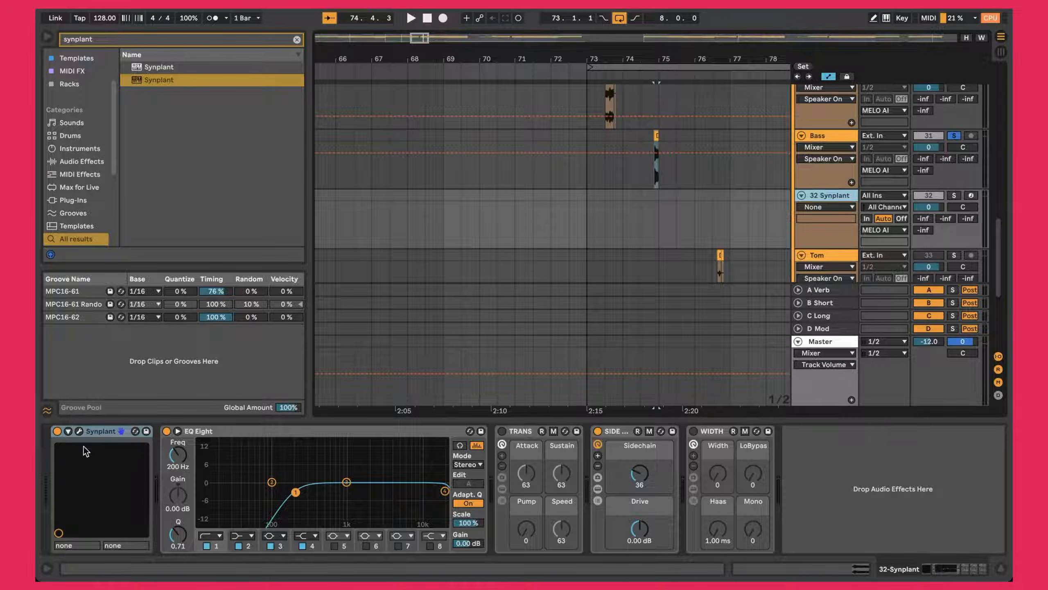
pyautogui.click(79, 430)
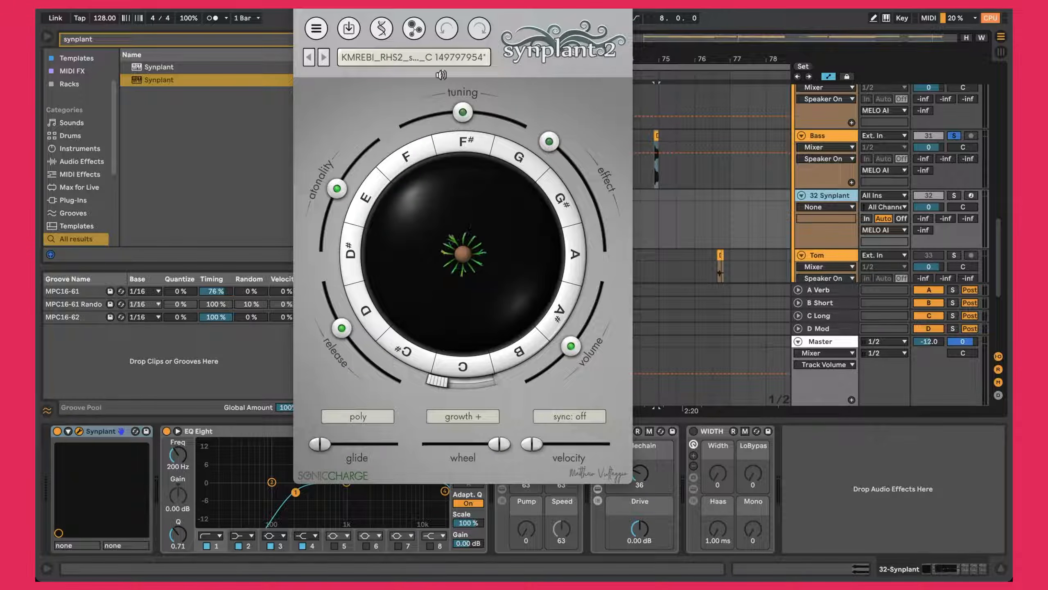
pyautogui.click(415, 30)
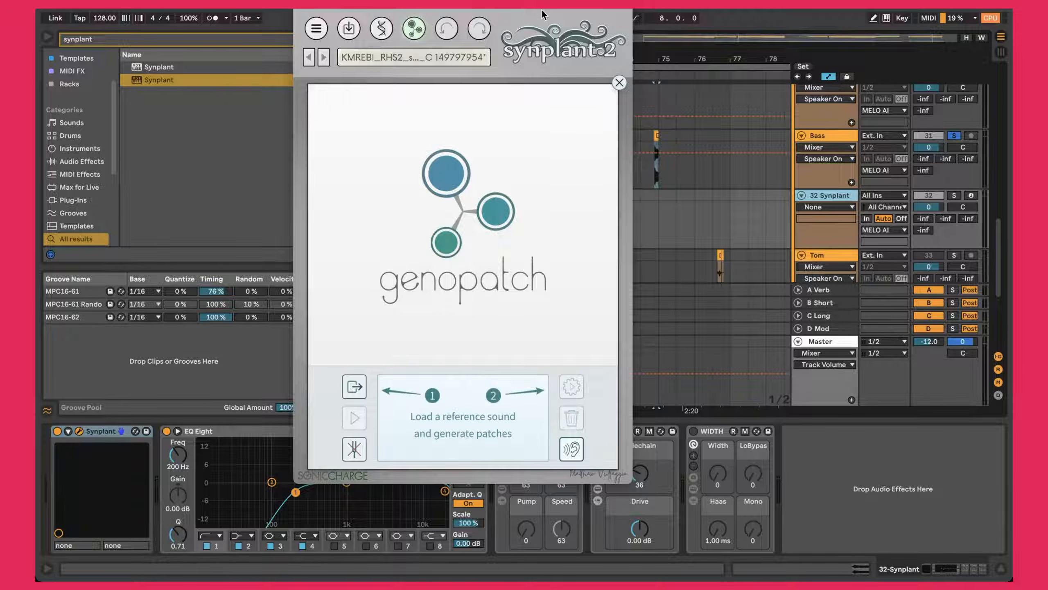
pyautogui.moveTo(543, 10); pyautogui.dragTo(400, 56)
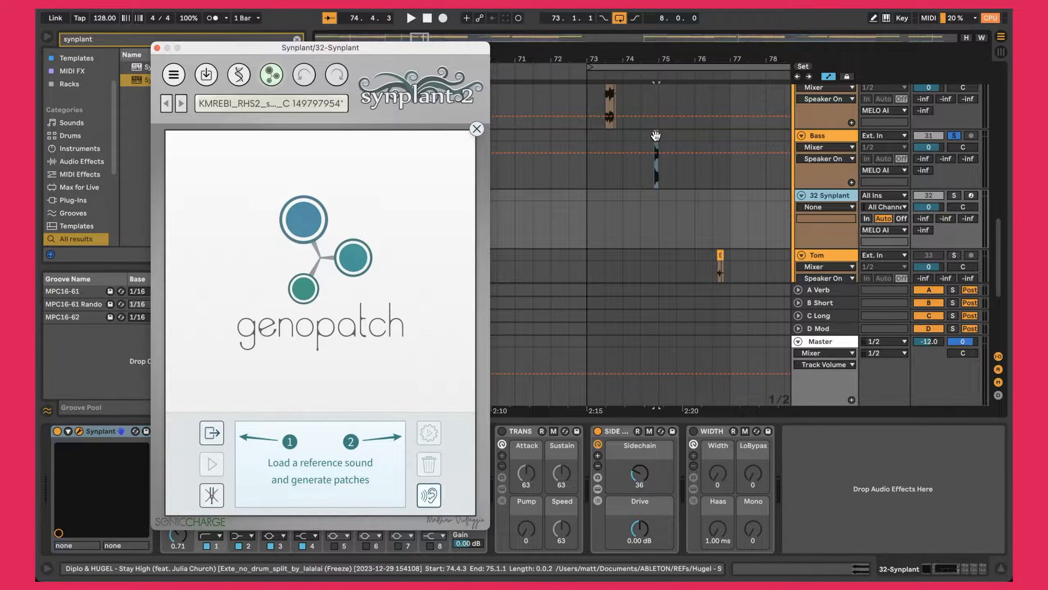
pyautogui.moveTo(656, 136); pyautogui.dragTo(316, 460)
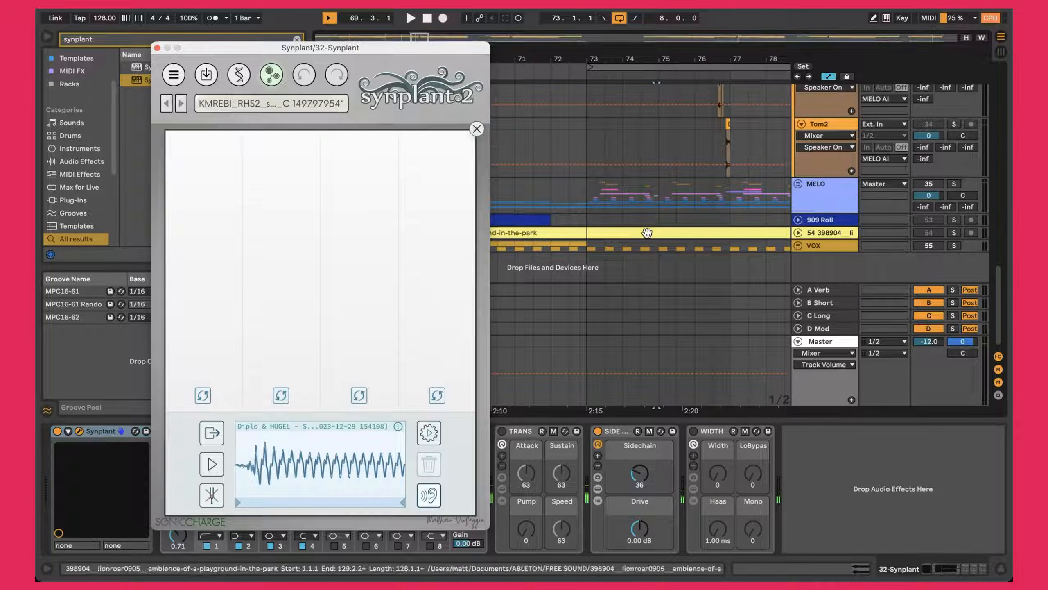
# - Solo the Synplant track, generate Genopatch patches, choose the second patch from the top of the second strand, and close the plug-in window
pyautogui.scroll(5, 778, 197)
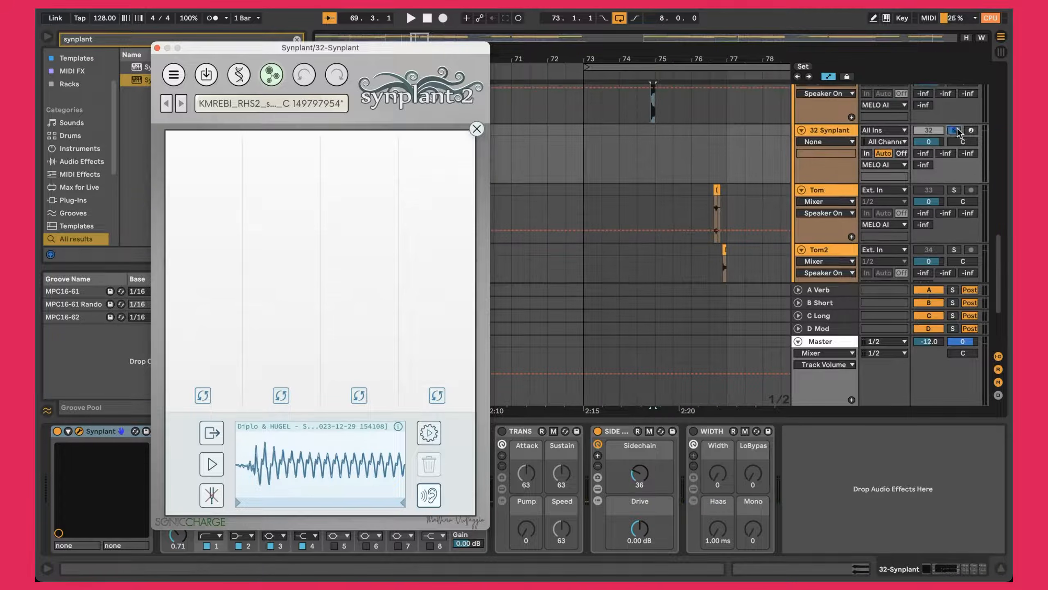
pyautogui.click(956, 130)
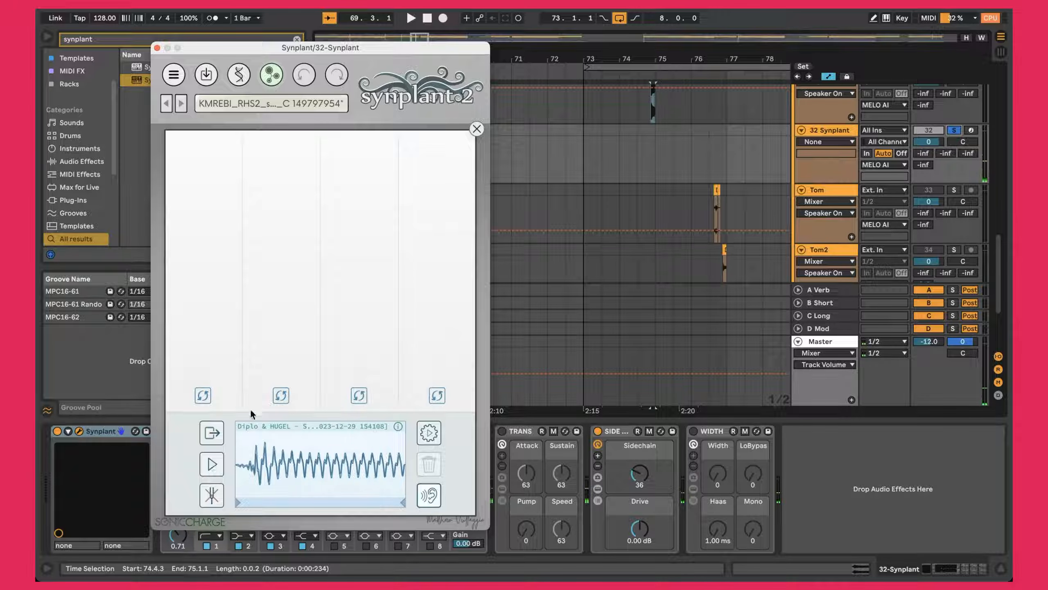
pyautogui.click(282, 396)
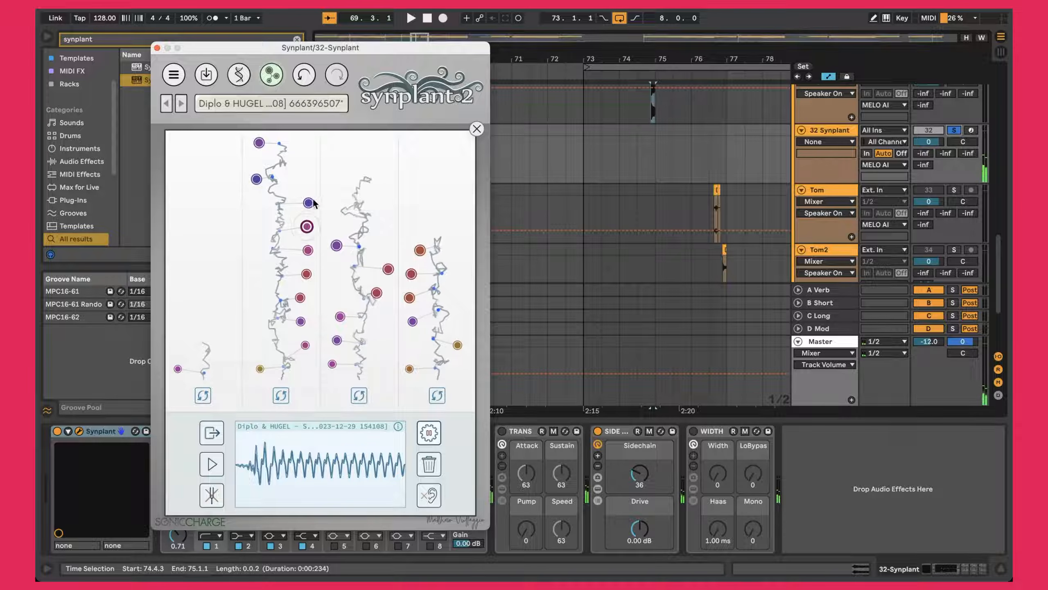
pyautogui.click(256, 179)
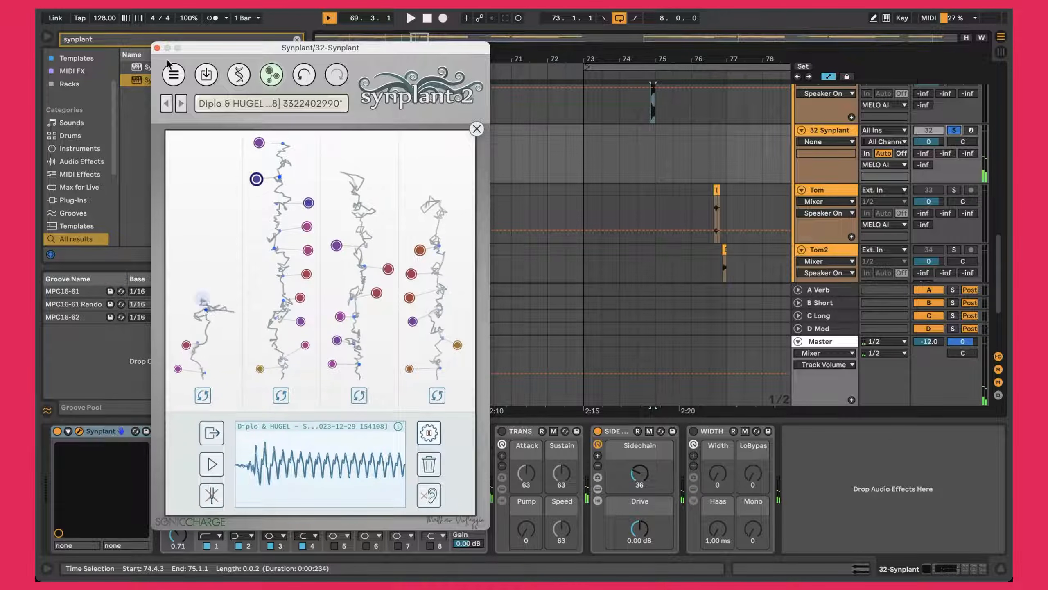
pyautogui.click(158, 48)
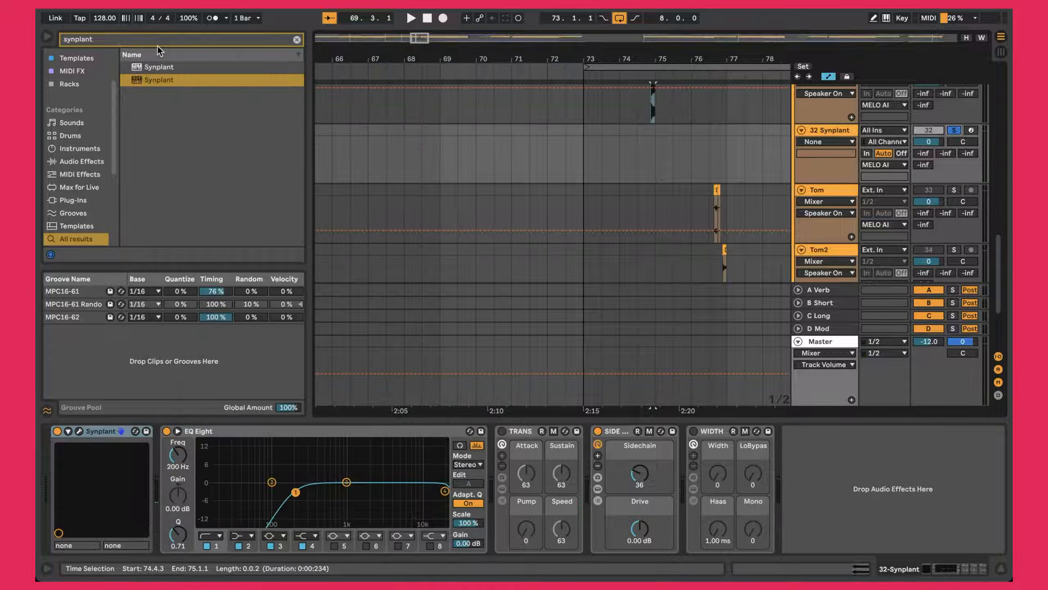
# - Unsolo the 32 Synplant track in the MELO AI group and start playback of the arrangement
pyautogui.click(669, 209)
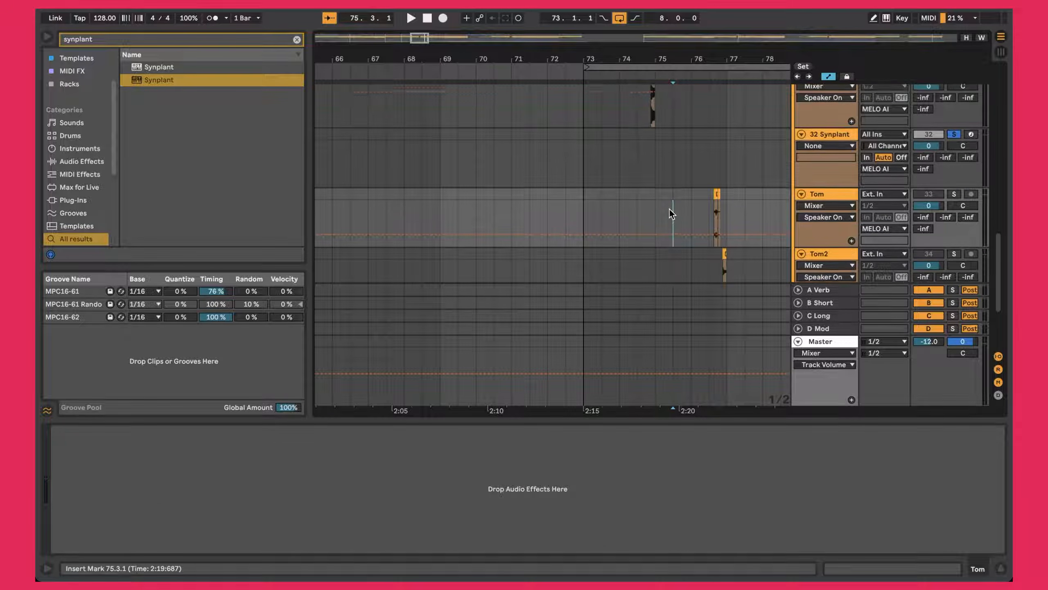
pyautogui.scroll(1, 920, 161)
pyautogui.click(958, 164)
pyautogui.scroll(6, 958, 163)
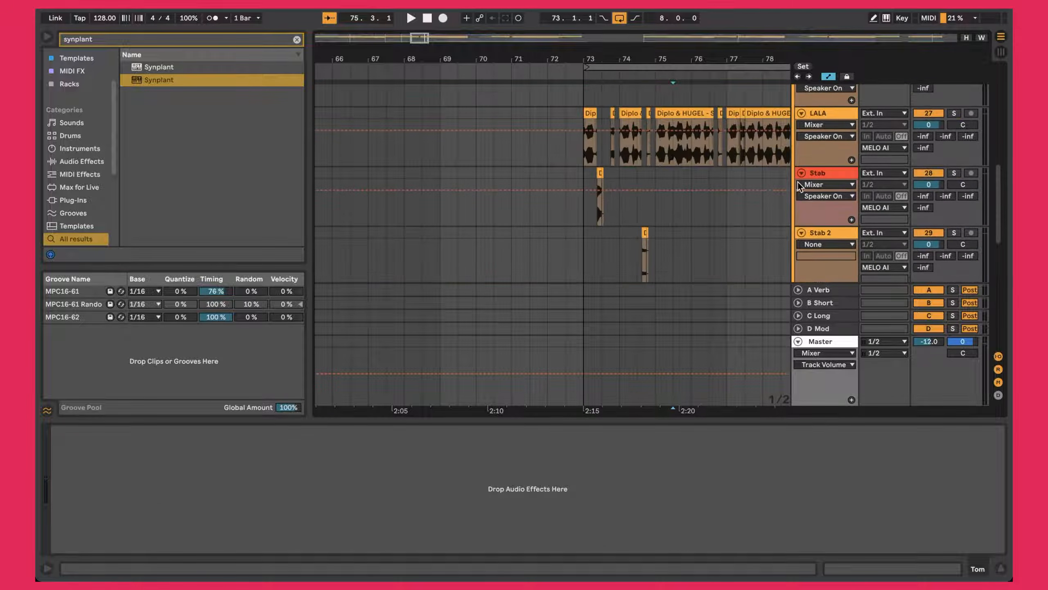
pyautogui.press('space')
pyautogui.click(779, 183)
# - Fold the LOW group so its kick and bass tracks collapse into a single lane
pyautogui.scroll(5, 799, 173)
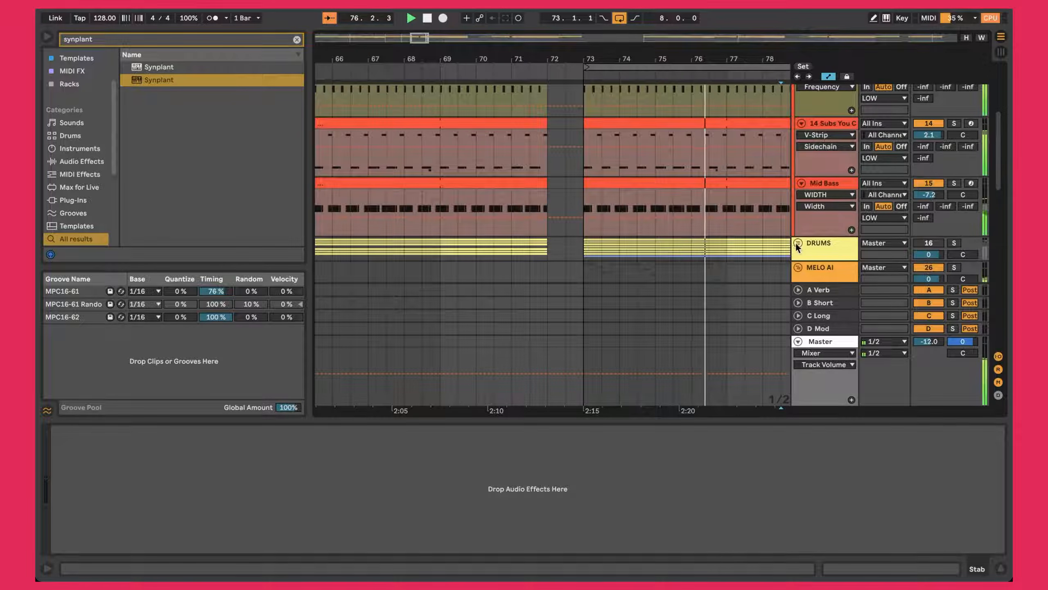
pyautogui.scroll(4, 789, 254)
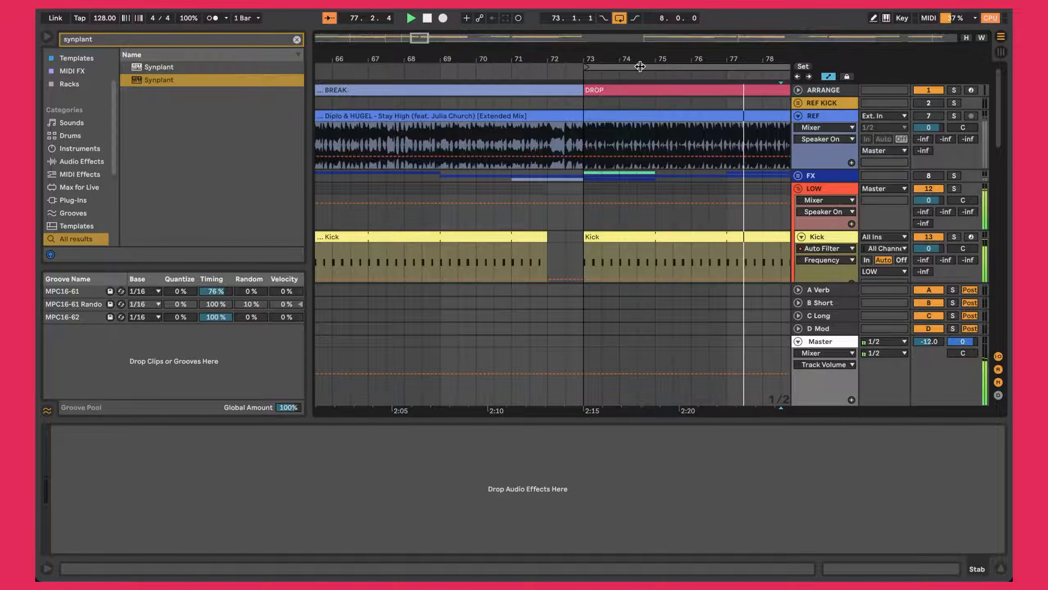
pyautogui.press('-')
pyautogui.scroll(-3, 559, 189)
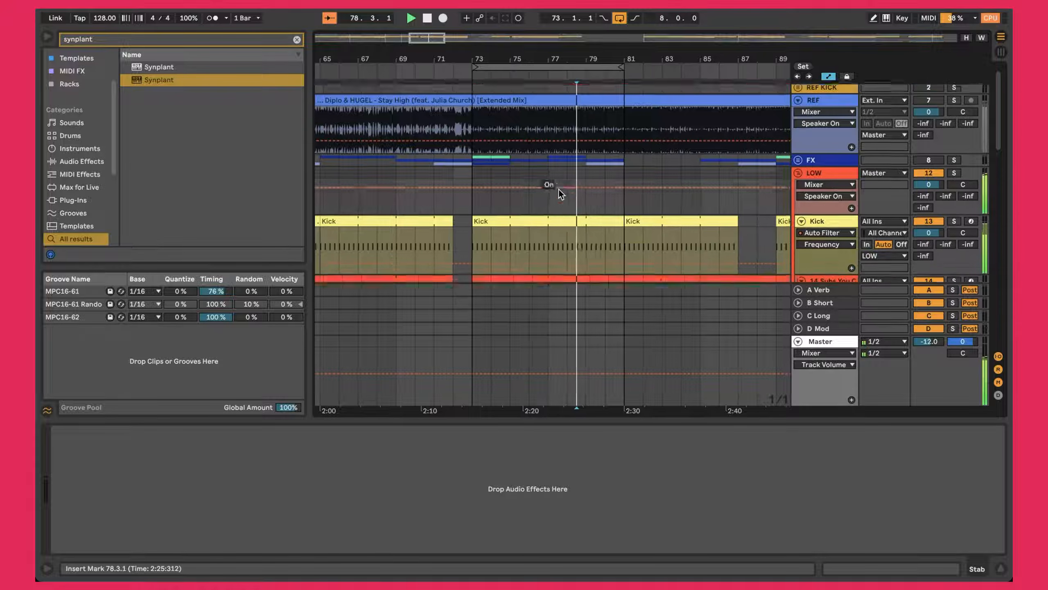
pyautogui.click(794, 151)
pyautogui.click(798, 145)
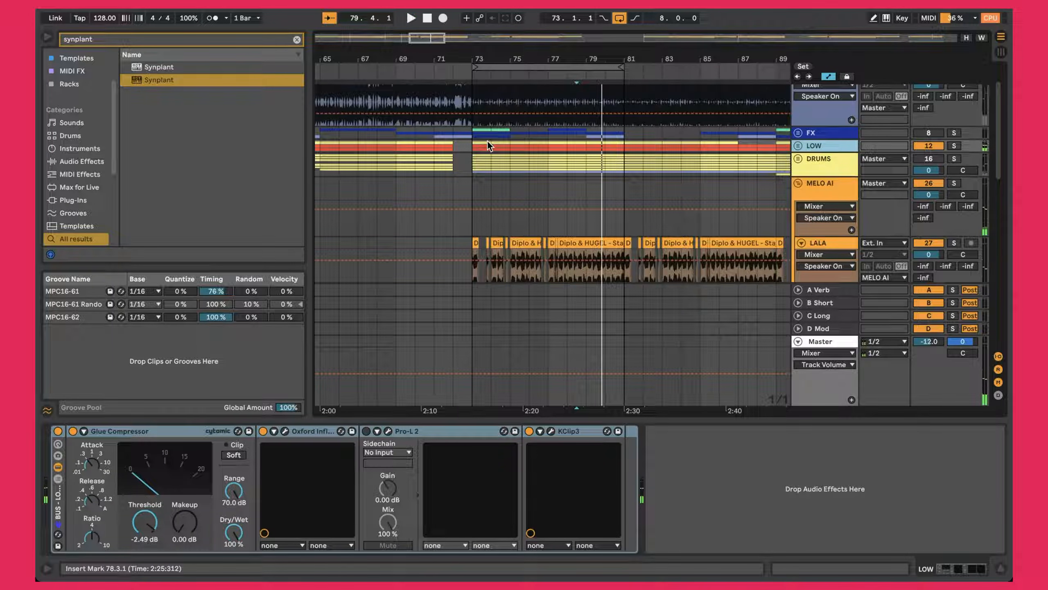
# - Select bars 73 to 81 on the LOW group, toggle the loop, and play from bar 73
pyautogui.moveTo(467, 145); pyautogui.dragTo(576, 150)
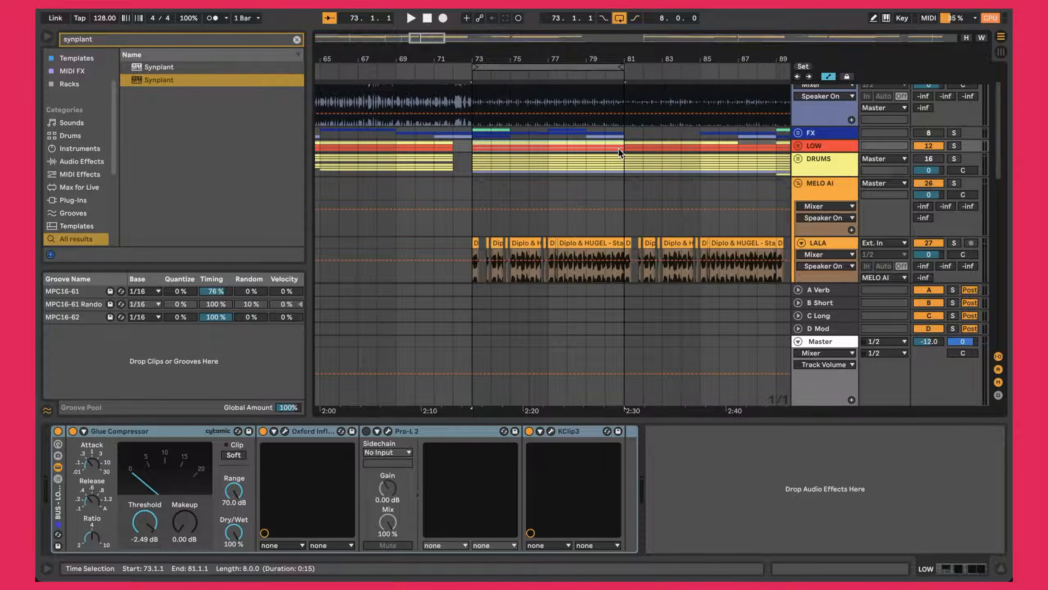
pyautogui.hotkey('ctrl', 'l')
pyautogui.press('space')
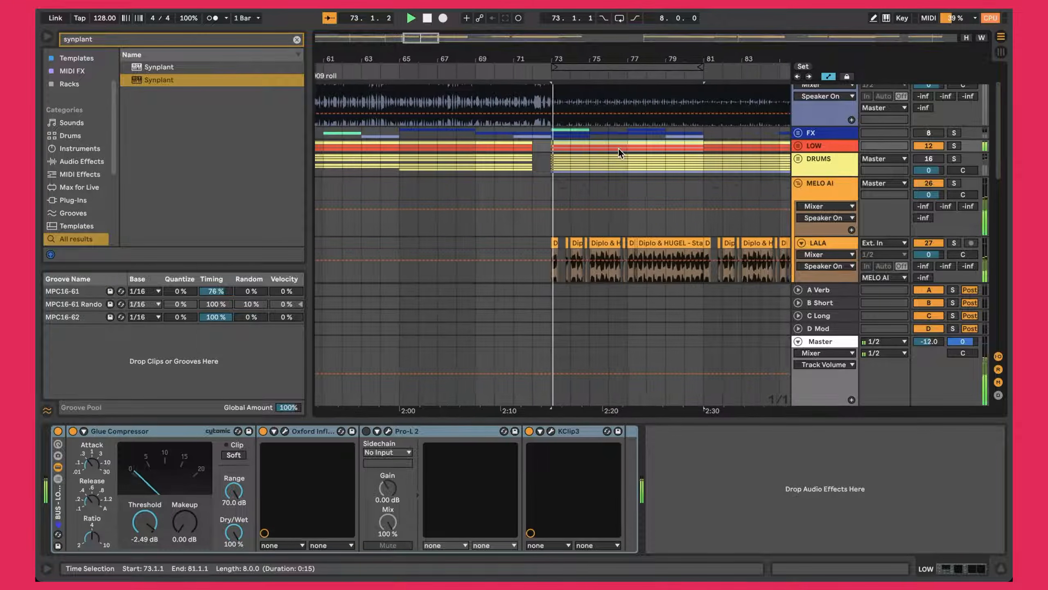
# - Unfold the LOW group and examine its Kick, Subs You Can Hear and Mid Bass tracks during playback
pyautogui.click(797, 145)
pyautogui.scroll(-5, 730, 200)
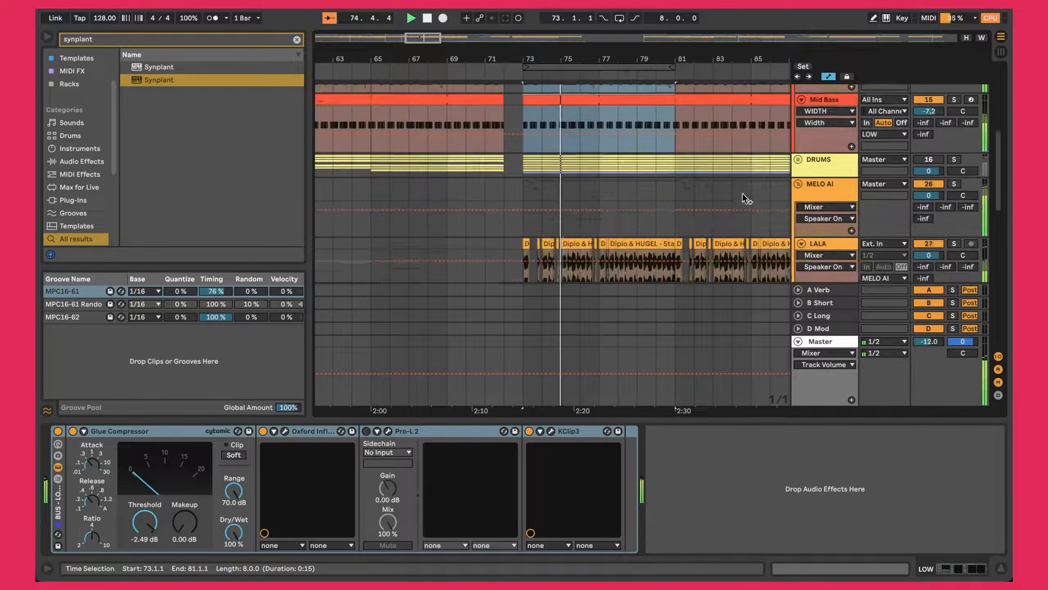
pyautogui.click(797, 126)
pyautogui.scroll(5, 734, 149)
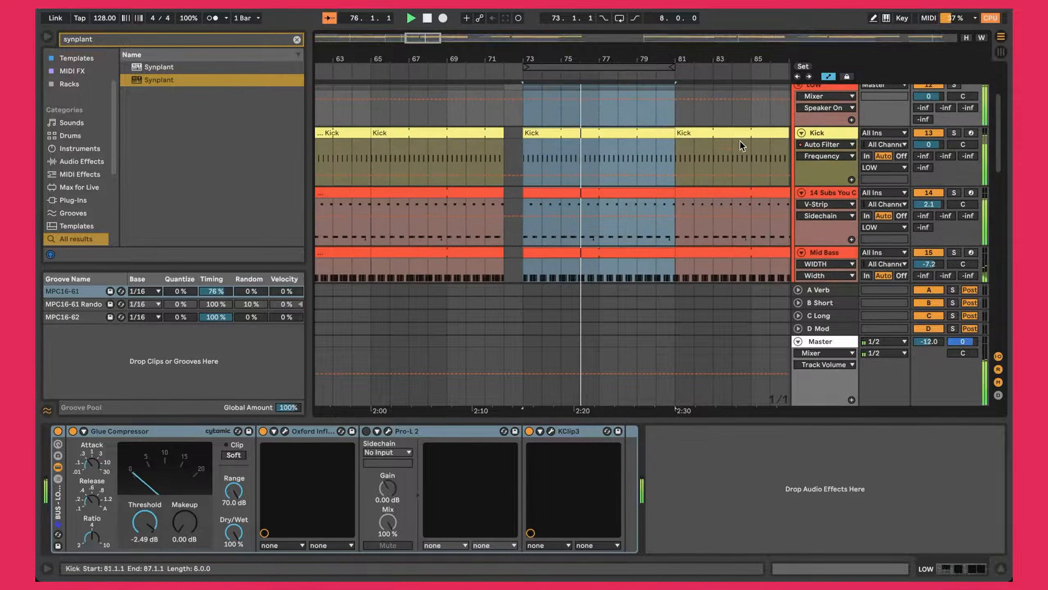
pyautogui.scroll(-4, 690, 165)
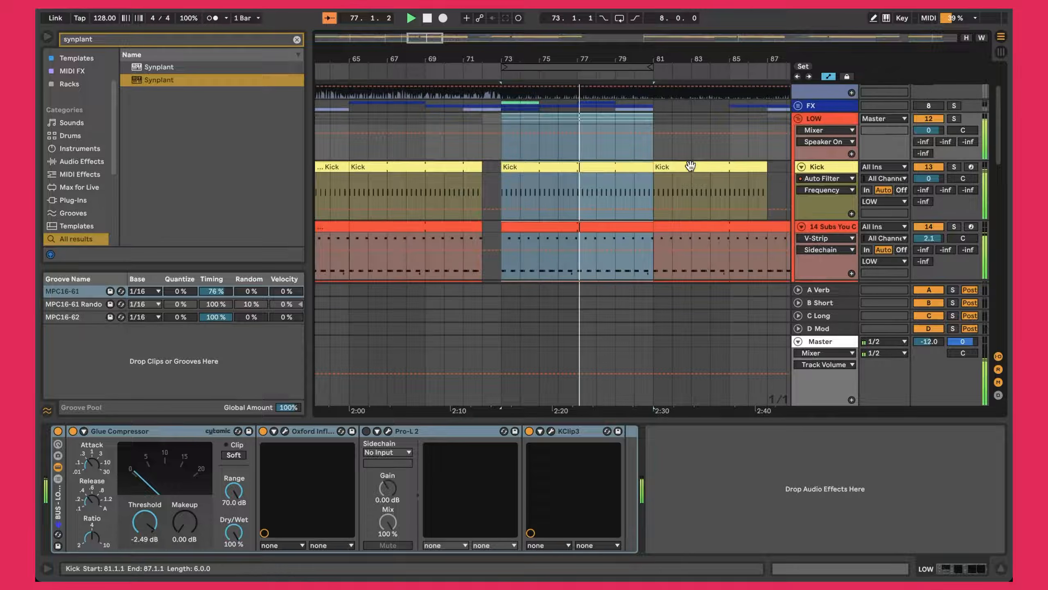
pyautogui.click(593, 201)
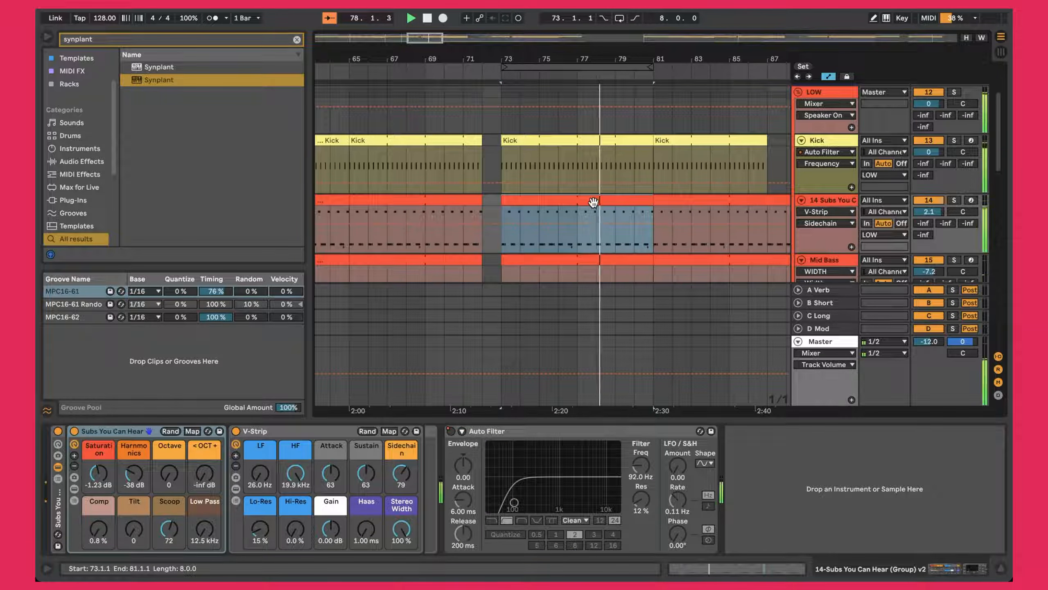
pyautogui.scroll(-2, 640, 196)
pyautogui.scroll(-1, 642, 195)
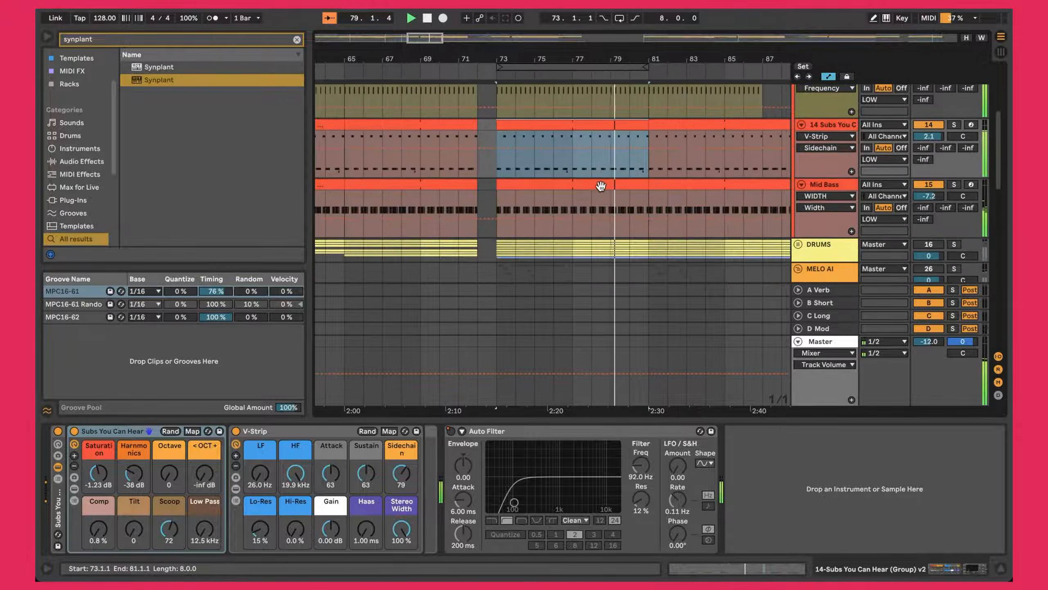
pyautogui.press('Down')
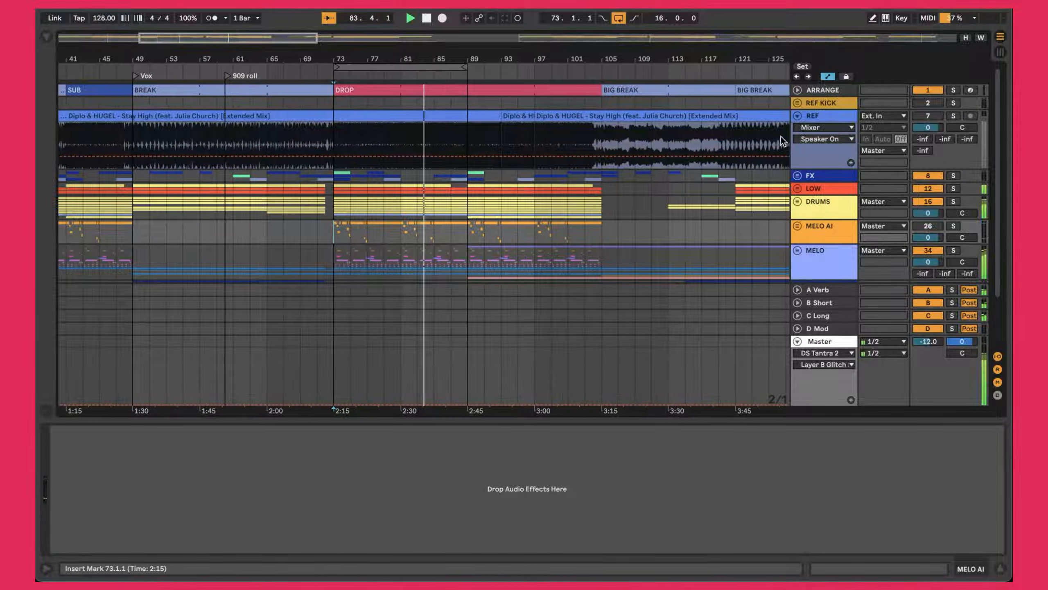
# - Compare the mix against the reference song by soloing and unsoloing the REF track twice during playback
pyautogui.click(953, 116)
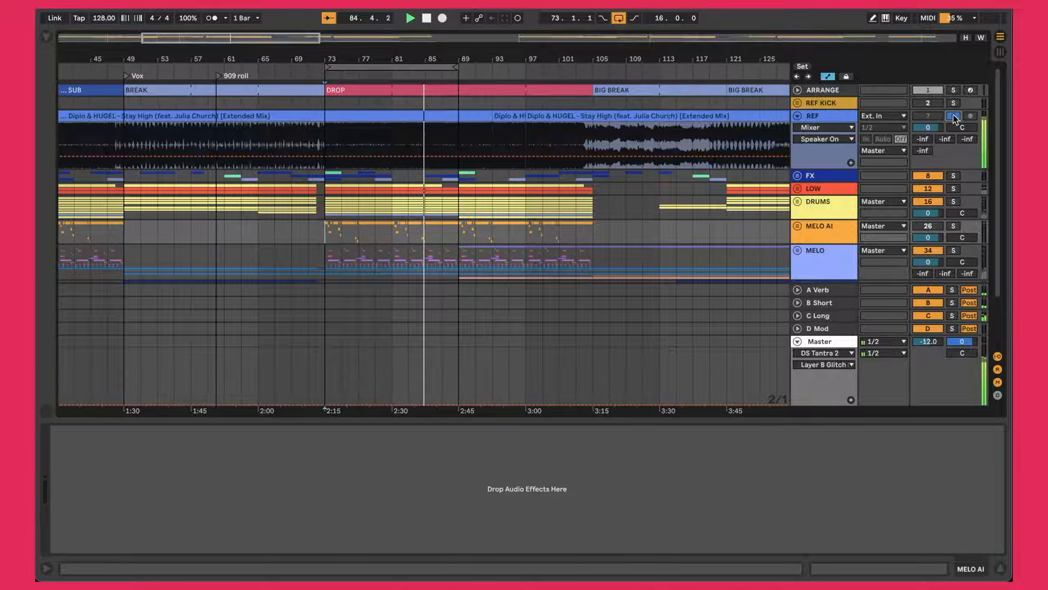
pyautogui.click(953, 116)
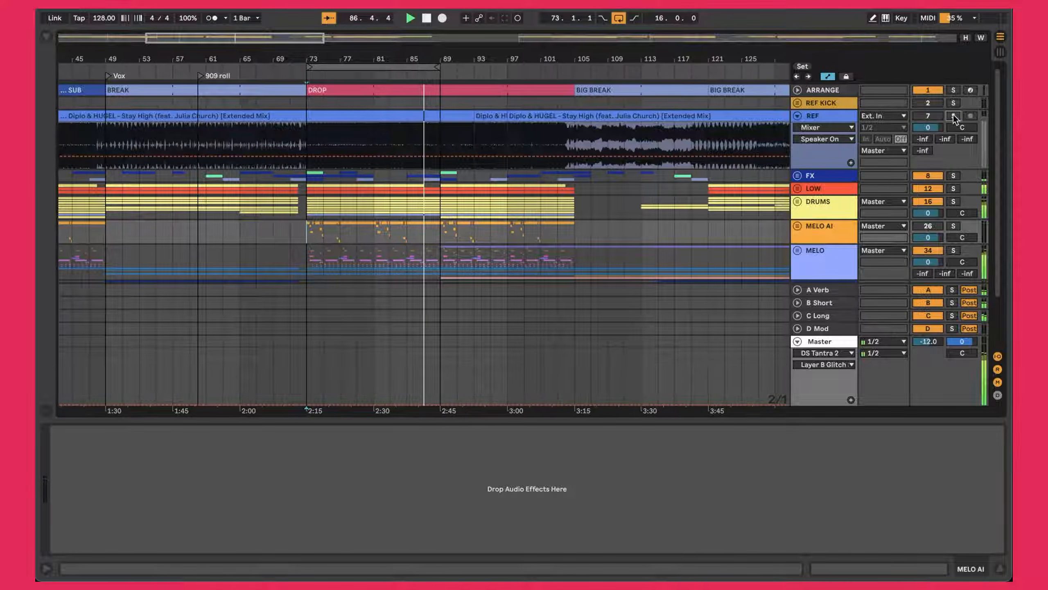
pyautogui.click(953, 116)
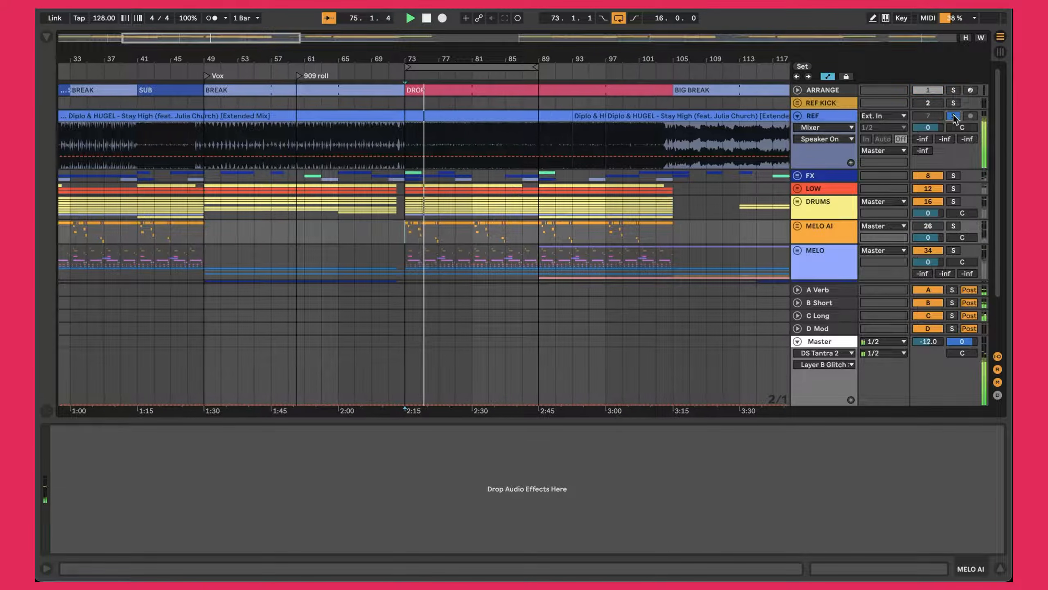
pyautogui.click(954, 116)
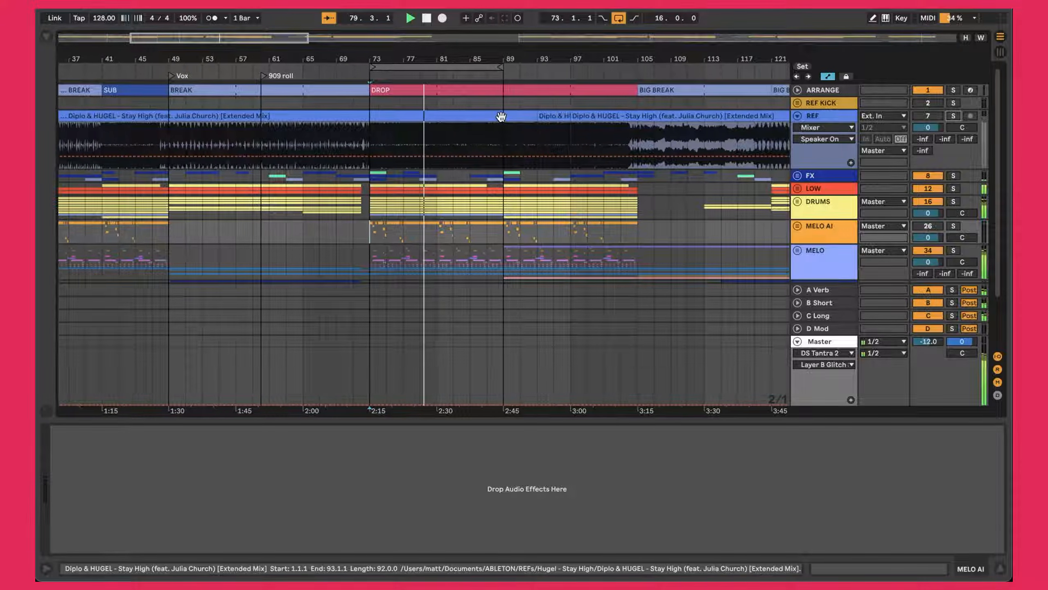
# - Fold the REF track and deactivate the DRUMS and FX groups
pyautogui.click(797, 115)
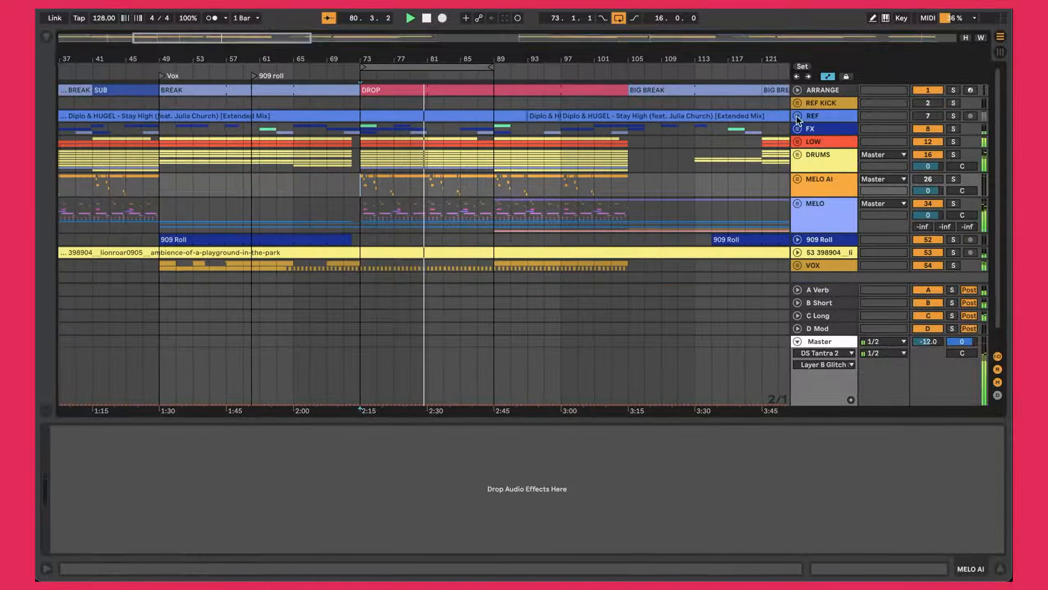
pyautogui.scroll(-1, 556, 144)
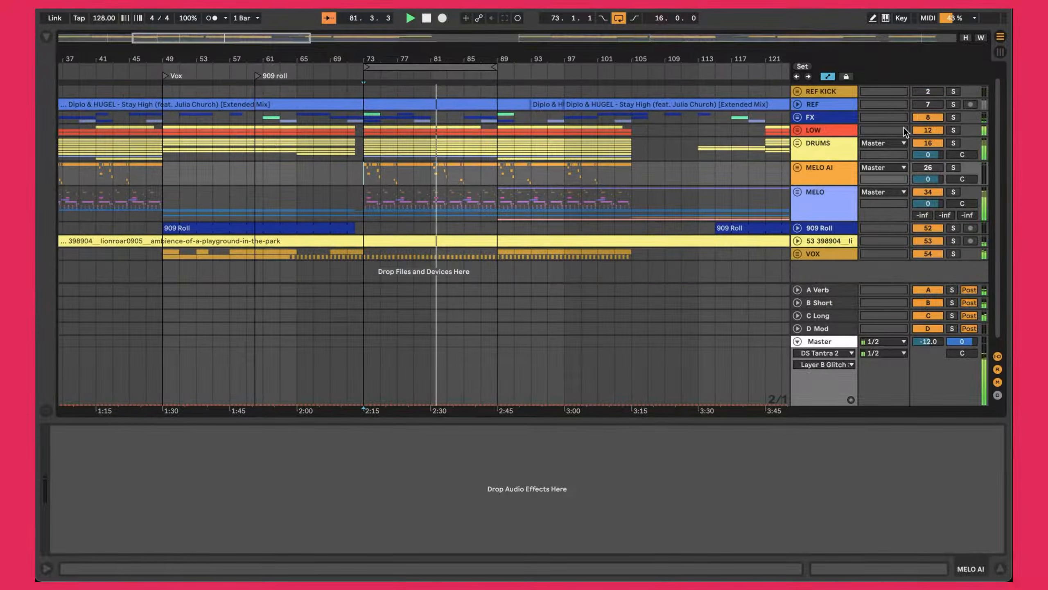
pyautogui.click(934, 143)
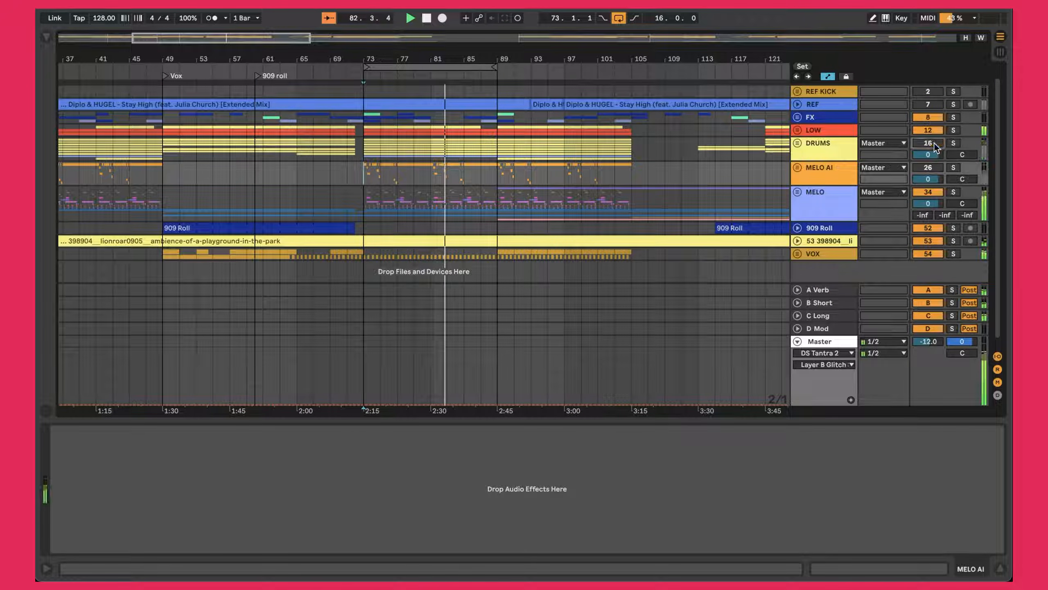
pyautogui.click(816, 131)
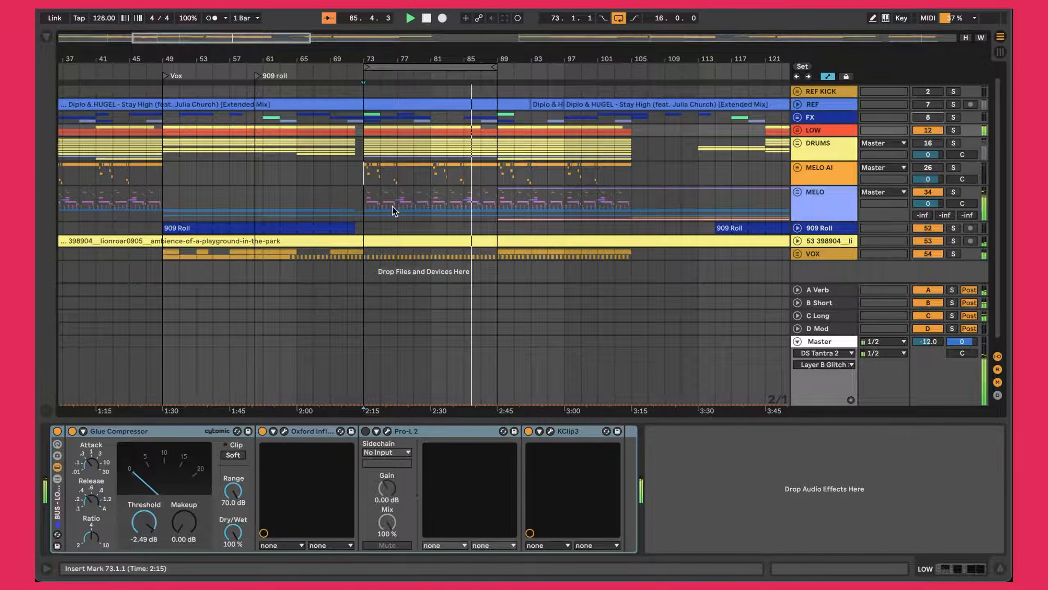
# - Unfold the MELO group and deactivate its tracks from 36 Synplant through 51 RARE_kali together
pyautogui.scroll(-1, 395, 212)
pyautogui.hscroll(1, 395, 212)
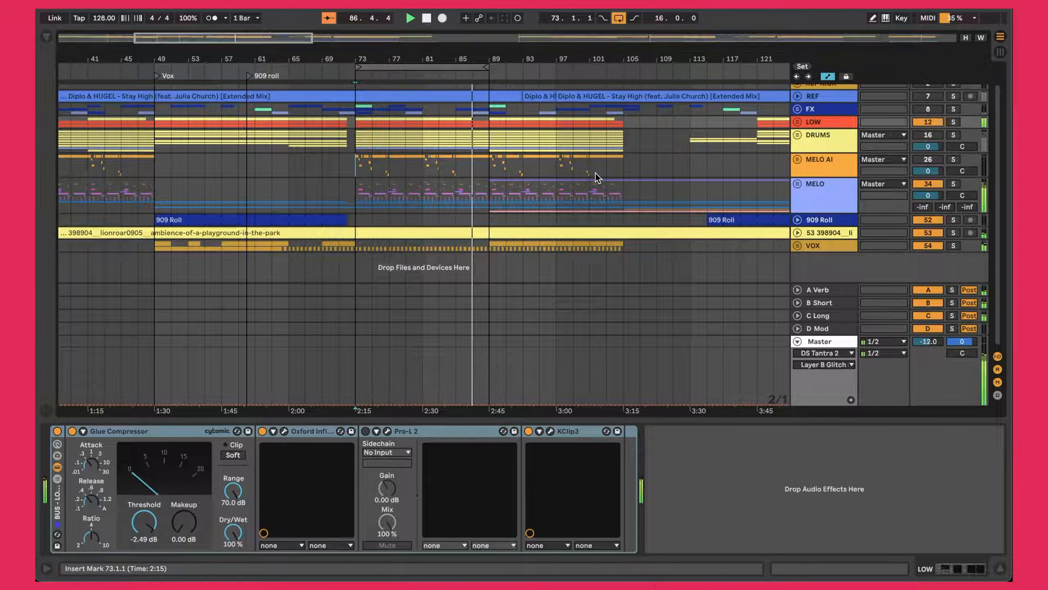
pyautogui.click(798, 184)
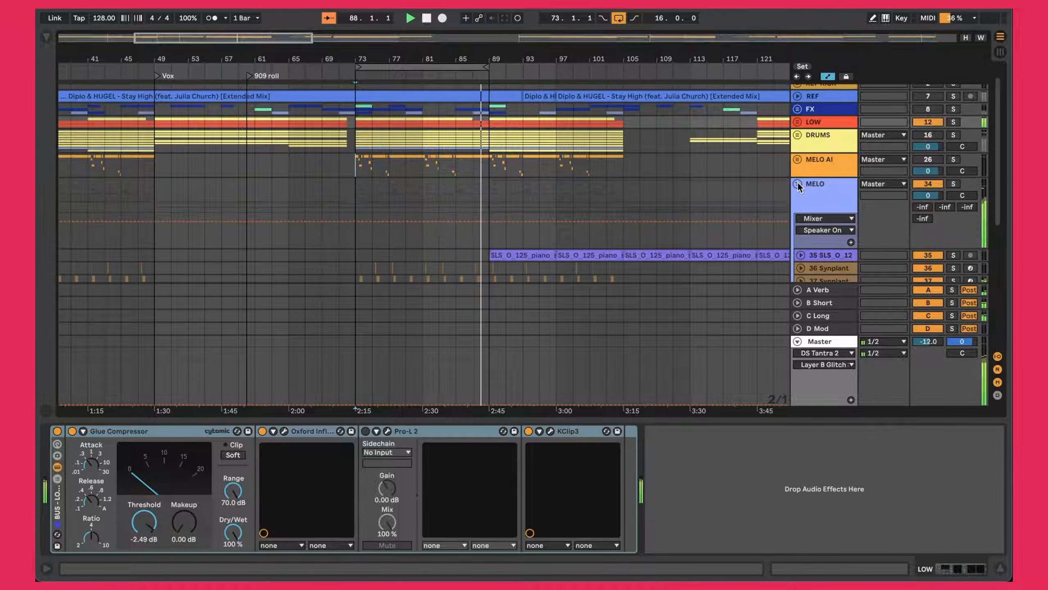
pyautogui.scroll(-10, 799, 186)
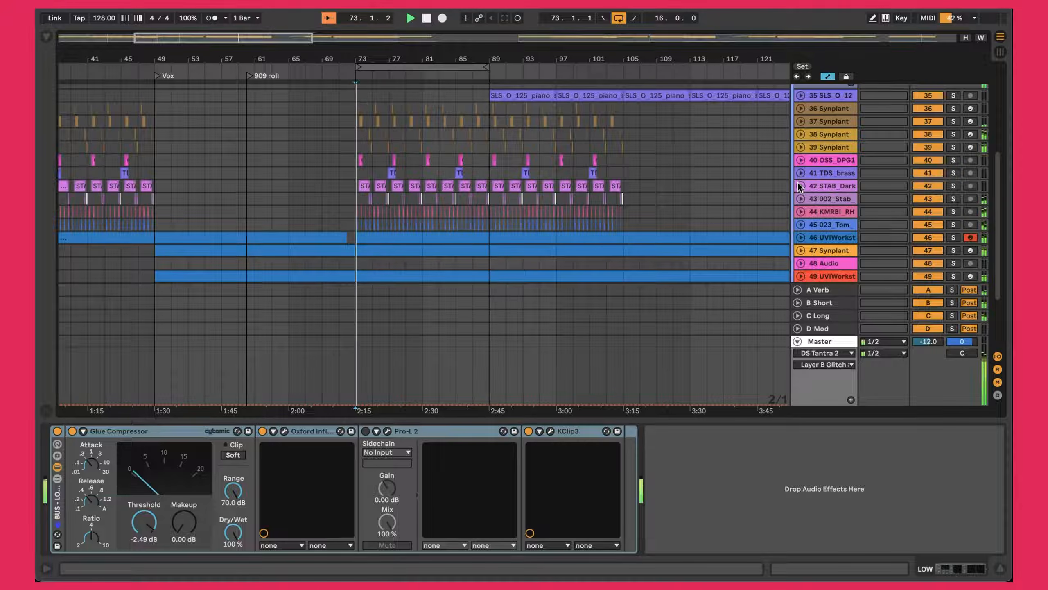
pyautogui.scroll(-4, 799, 187)
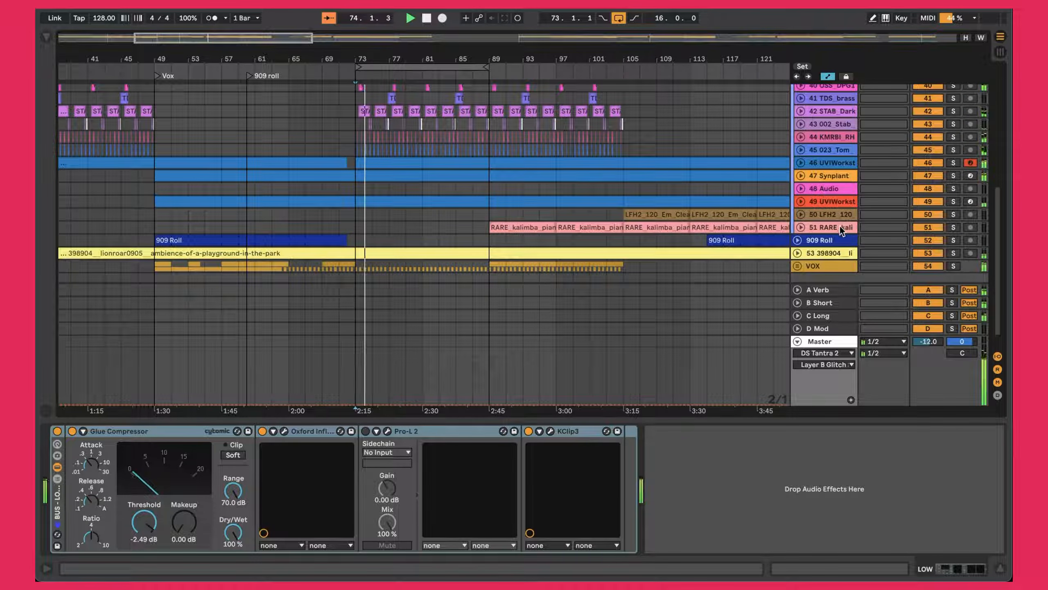
pyautogui.click(840, 226)
pyautogui.scroll(5, 840, 225)
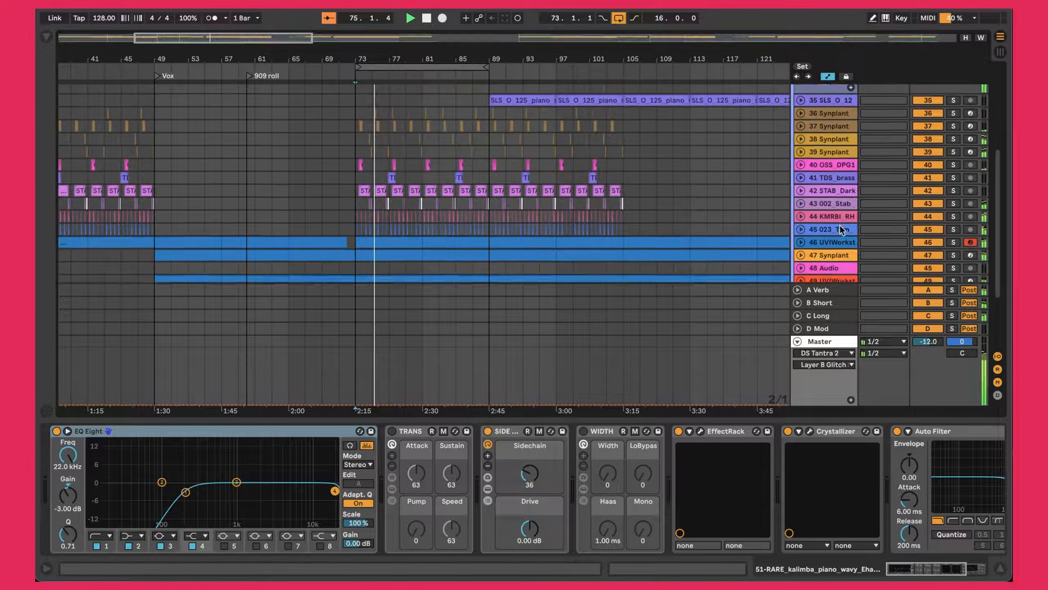
pyautogui.scroll(1, 840, 225)
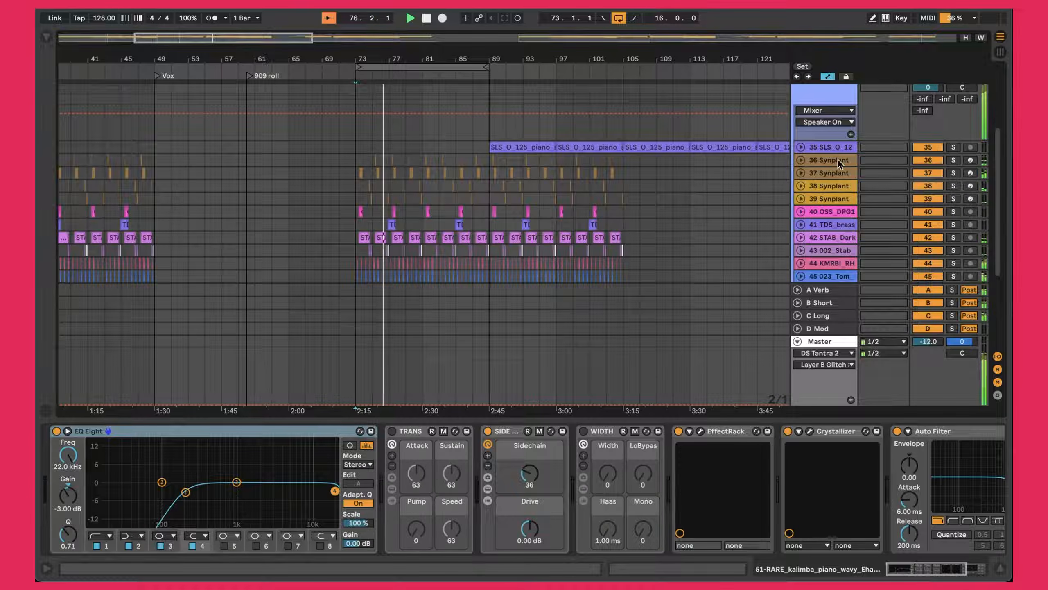
pyautogui.keyDown('shift'); pyautogui.click(838, 159); pyautogui.keyUp('shift')
pyautogui.click(917, 160)
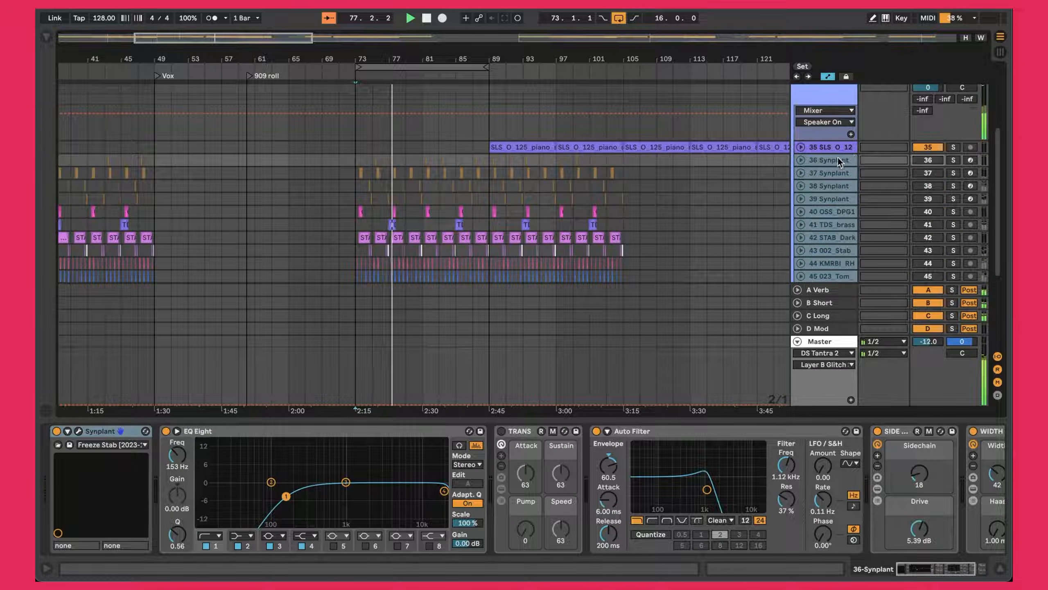
# - Clear the multi-track selection and reactivate only the 36 Synplant track to hear its part in the drop
pyautogui.scroll(-5, 644, 157)
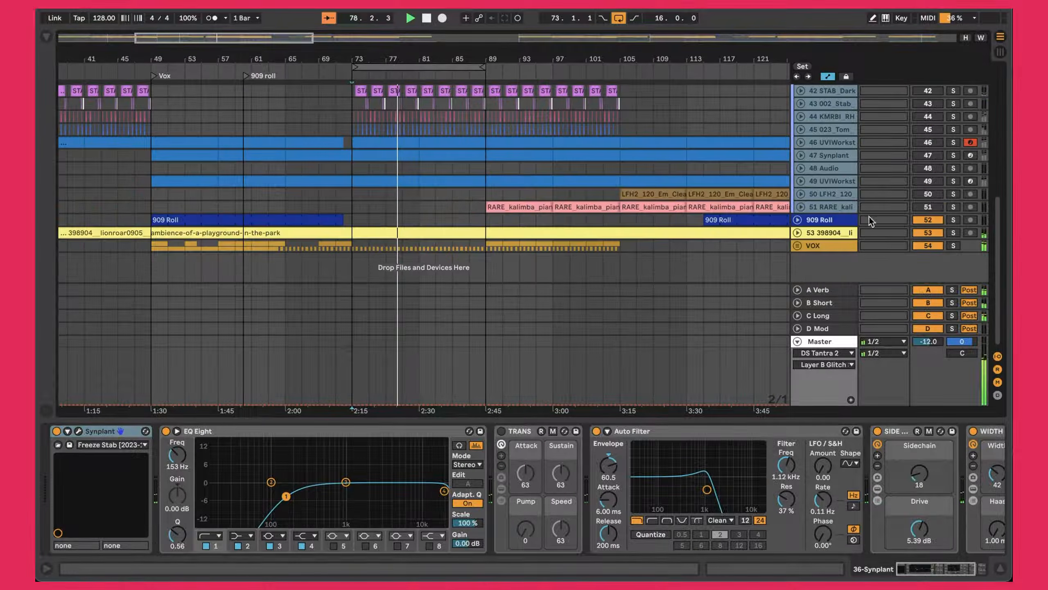
pyautogui.scroll(8, 582, 151)
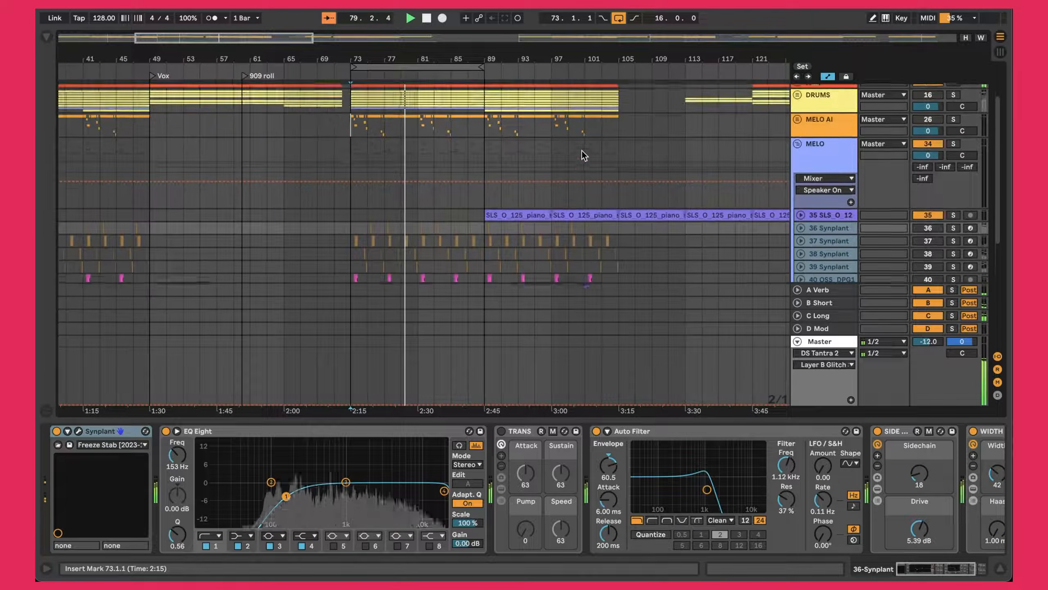
pyautogui.scroll(-2, 618, 194)
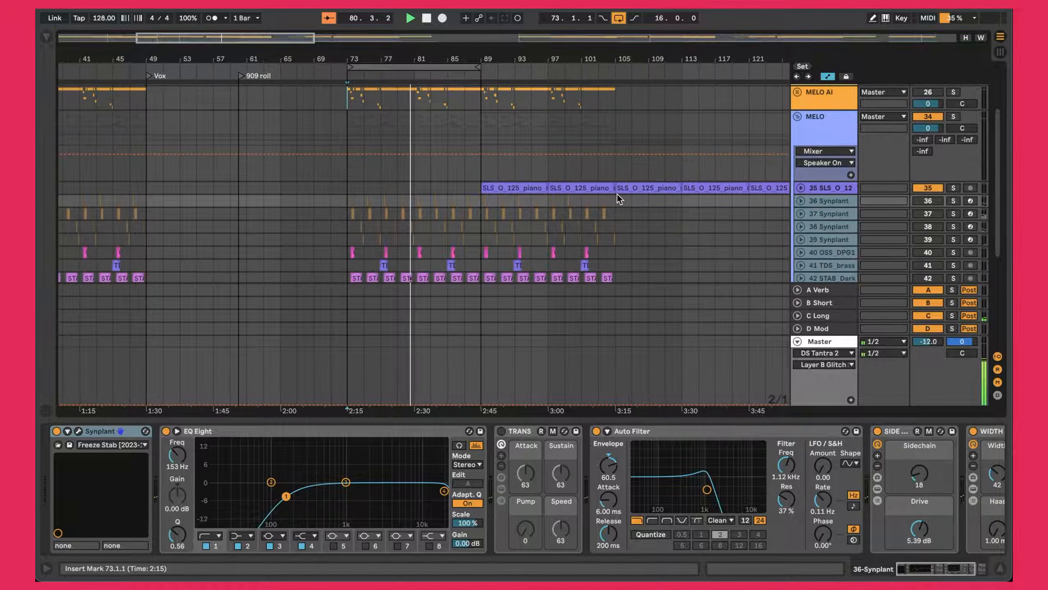
pyautogui.click(711, 199)
pyautogui.click(929, 201)
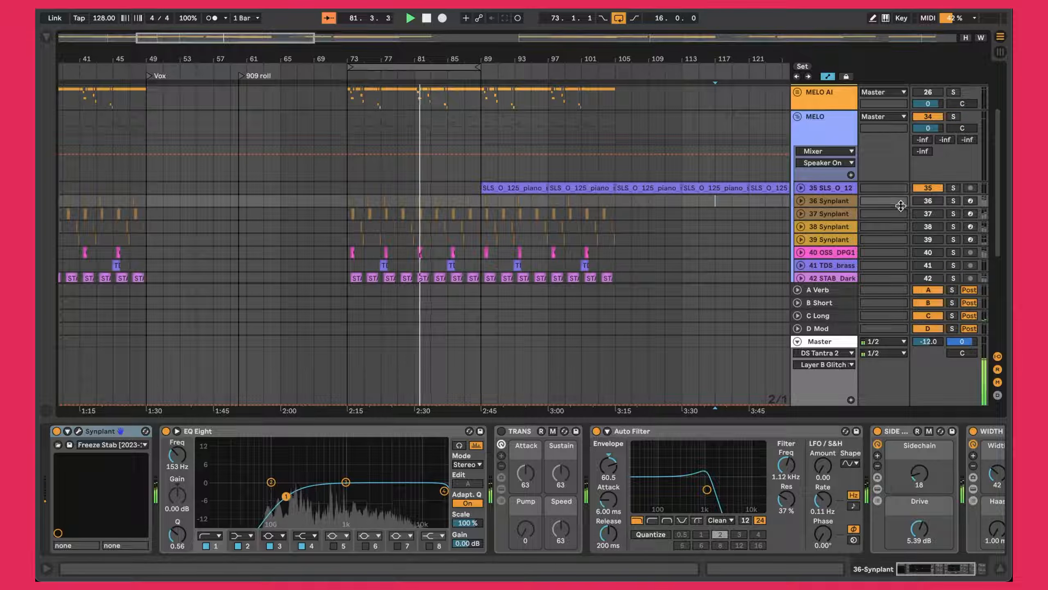
pyautogui.moveTo(415, 62); pyautogui.dragTo(415, 124)
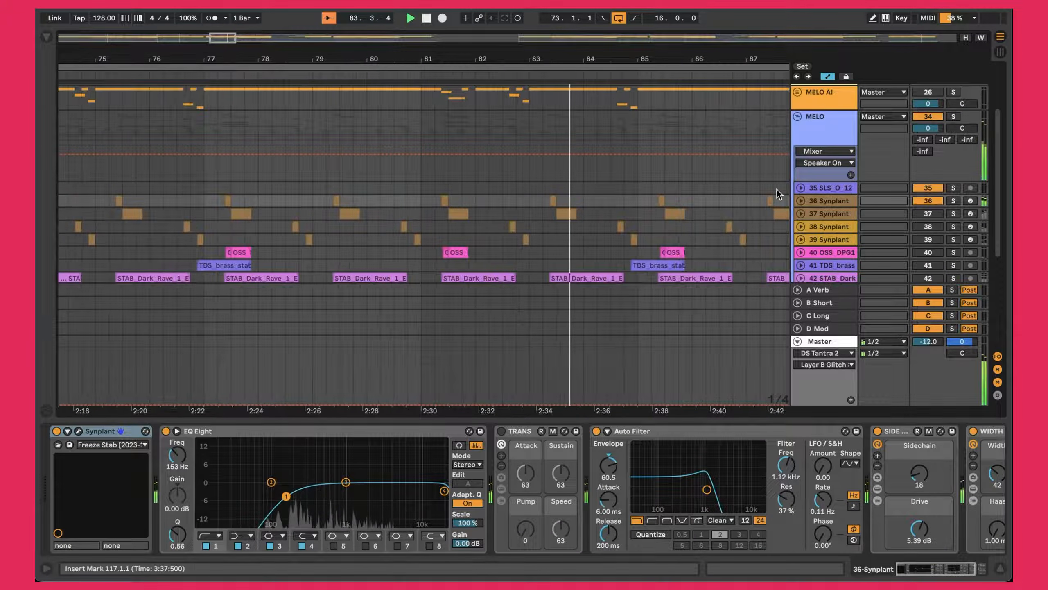
# - Unfold track 36 Synplant, inspect its MIDI clip near bar 85 with the piano roll folded to used notes, and close the clip view
pyautogui.click(800, 201)
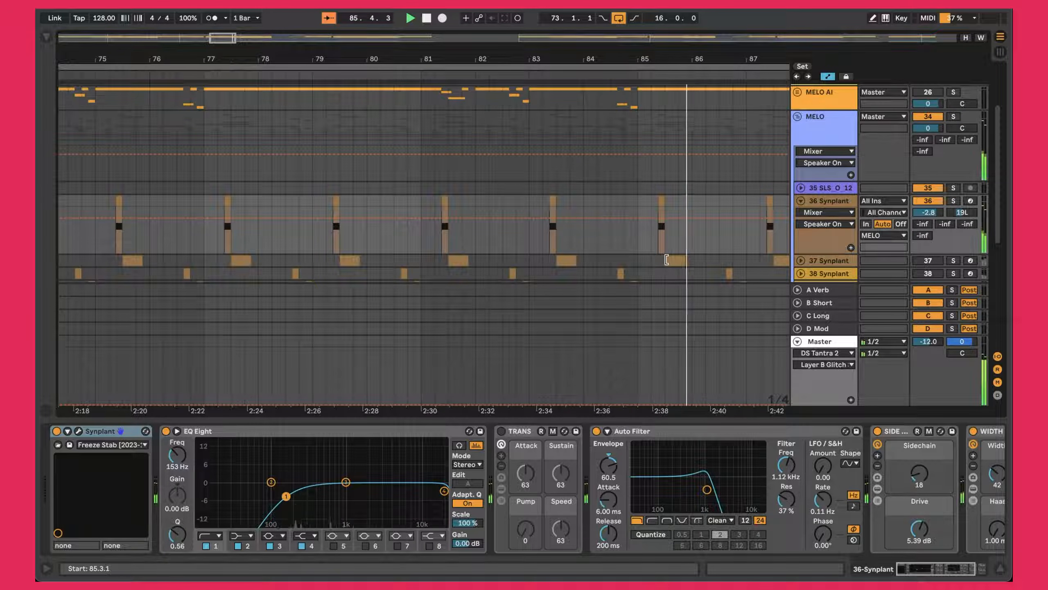
pyautogui.doubleClick(662, 199)
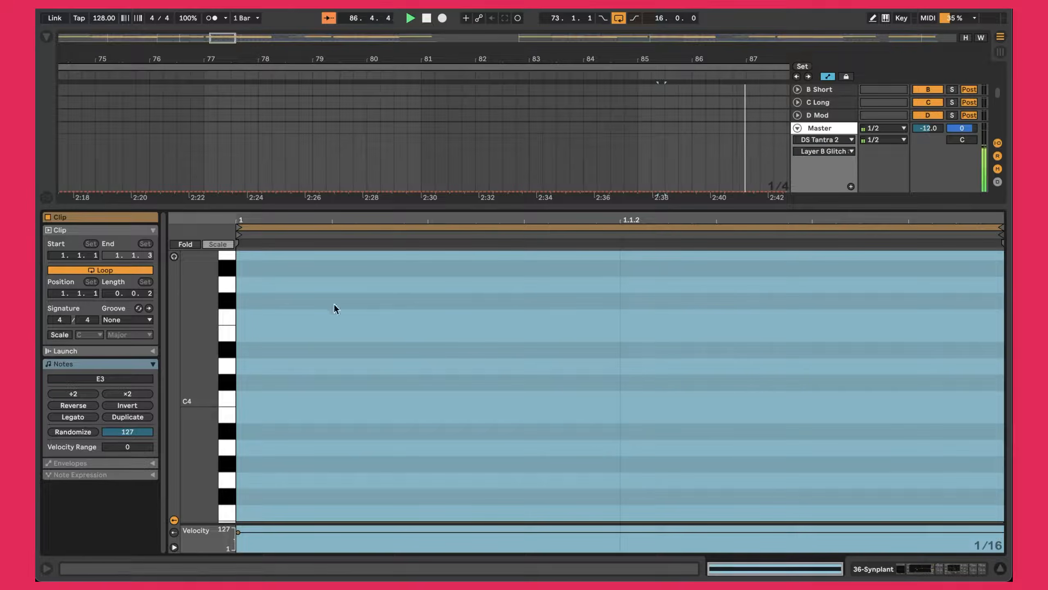
pyautogui.click(189, 244)
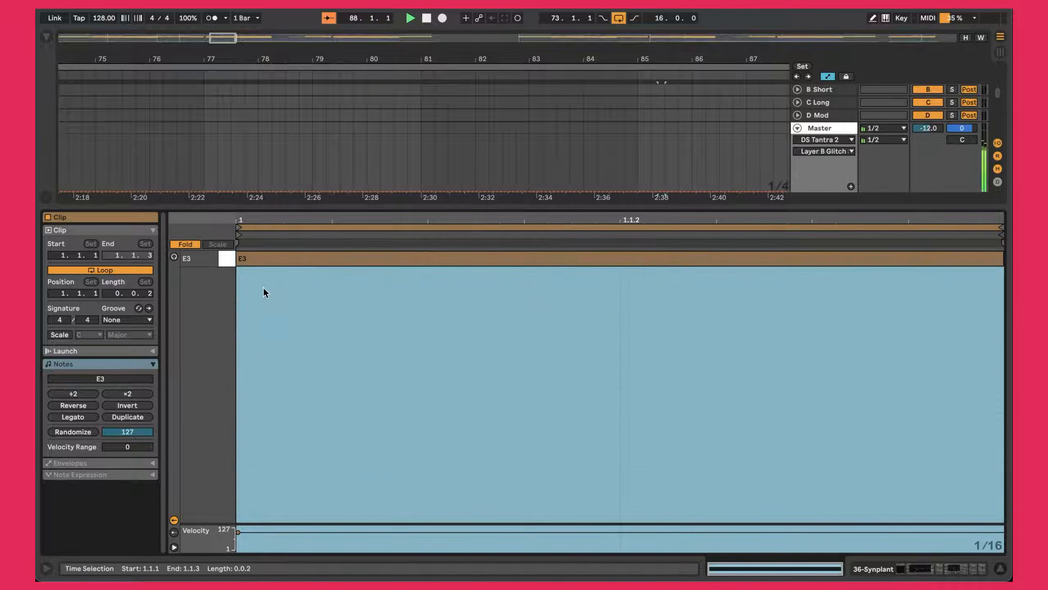
pyautogui.press('super+alt+l')
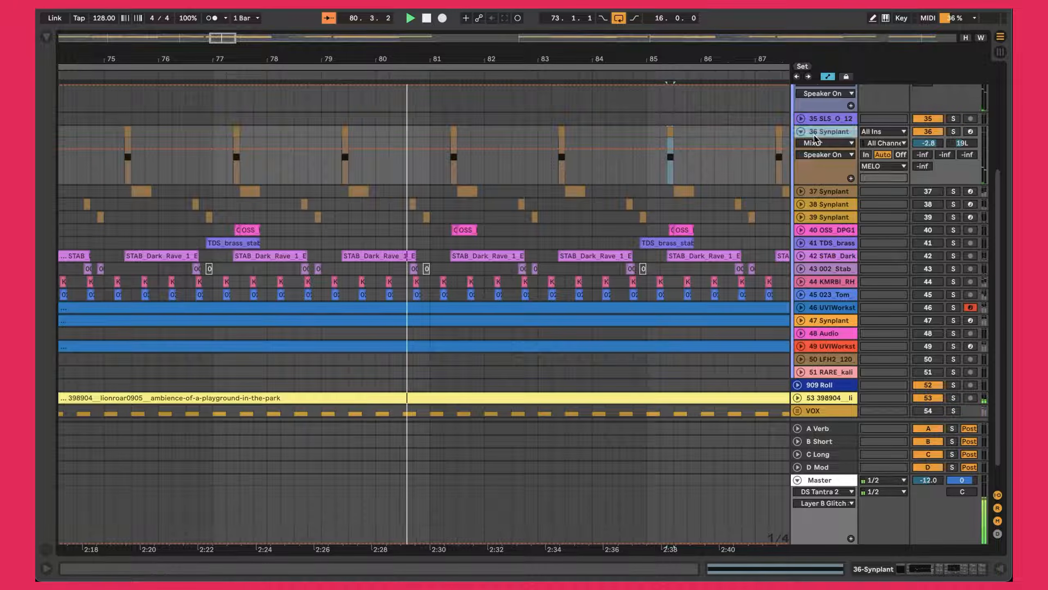
# - Expand the MELO AI group to show its tracks, and activate and solo the group
pyautogui.scroll(5, 596, 195)
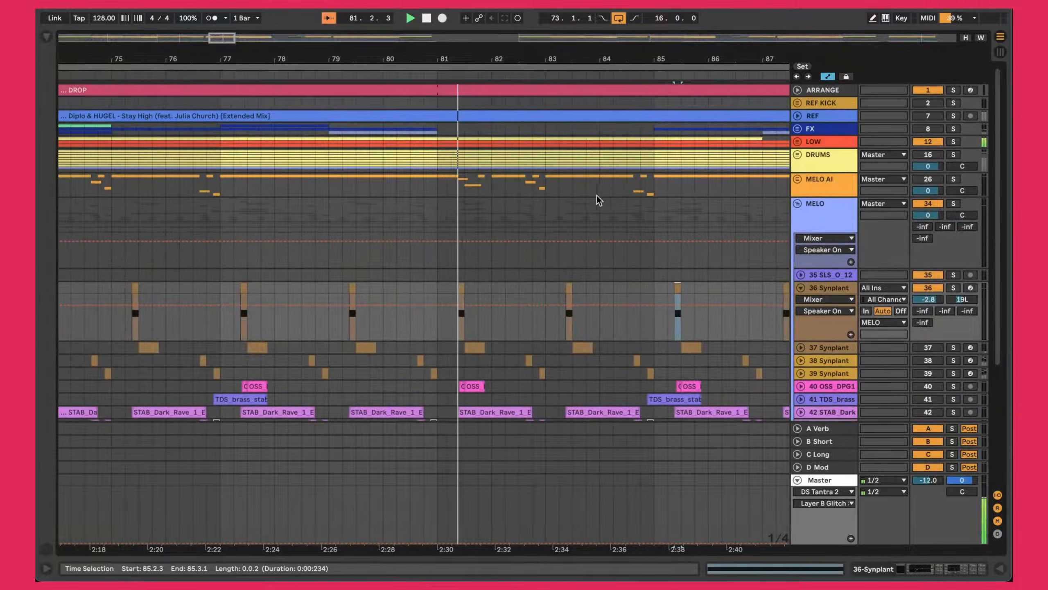
pyautogui.click(798, 178)
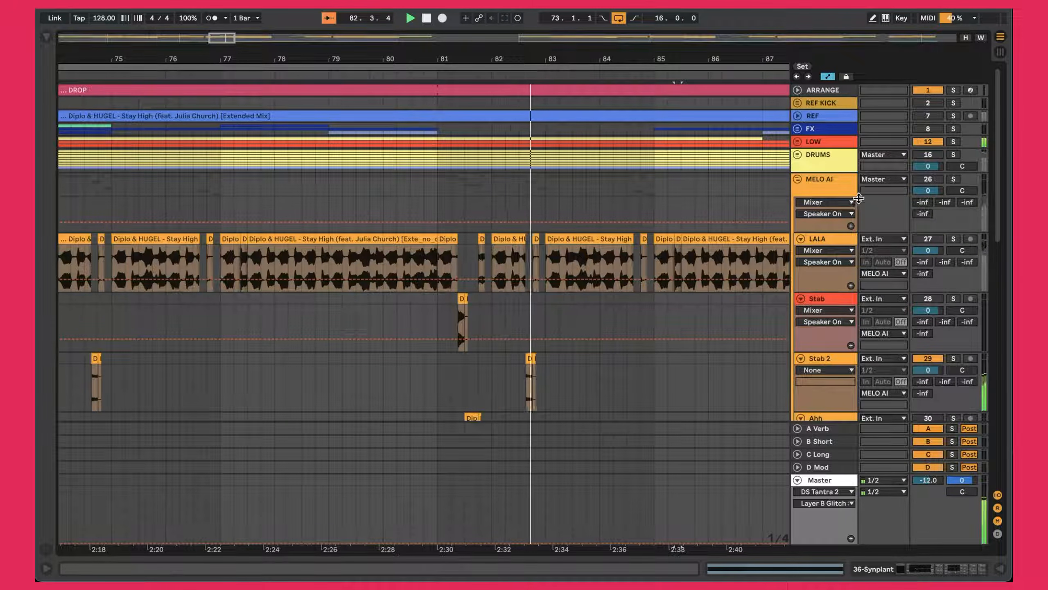
pyautogui.click(928, 179)
pyautogui.click(953, 179)
# - Activate the LALA, Stab, Stab 2, Ahh, Bass, Tom and Tom2 tracks inside the MELO AI group
pyautogui.scroll(-2, 906, 157)
pyautogui.click(928, 165)
pyautogui.click(930, 225)
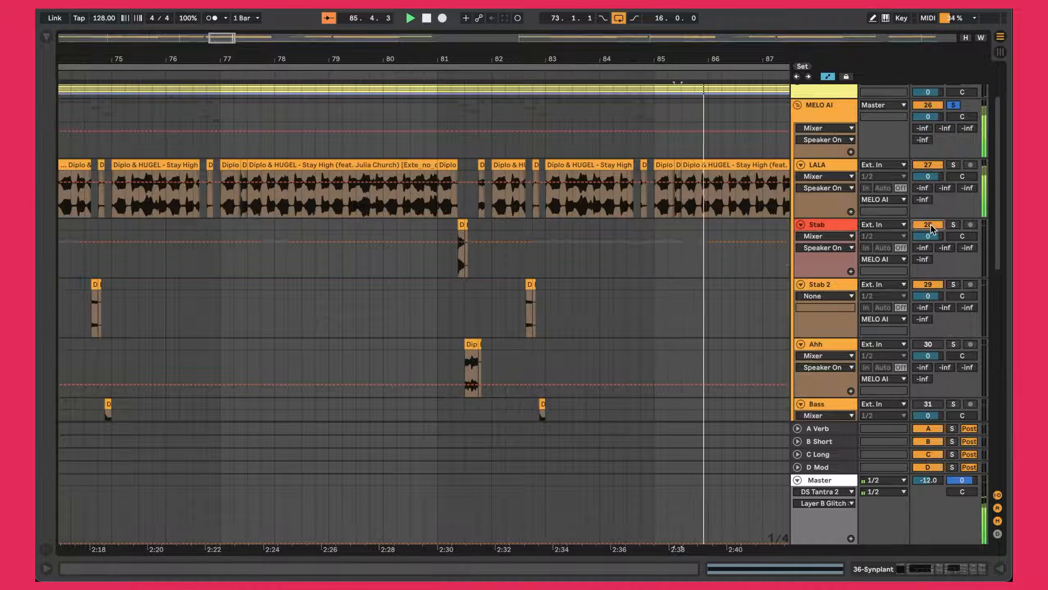
pyautogui.scroll(-2, 931, 229)
pyautogui.click(928, 288)
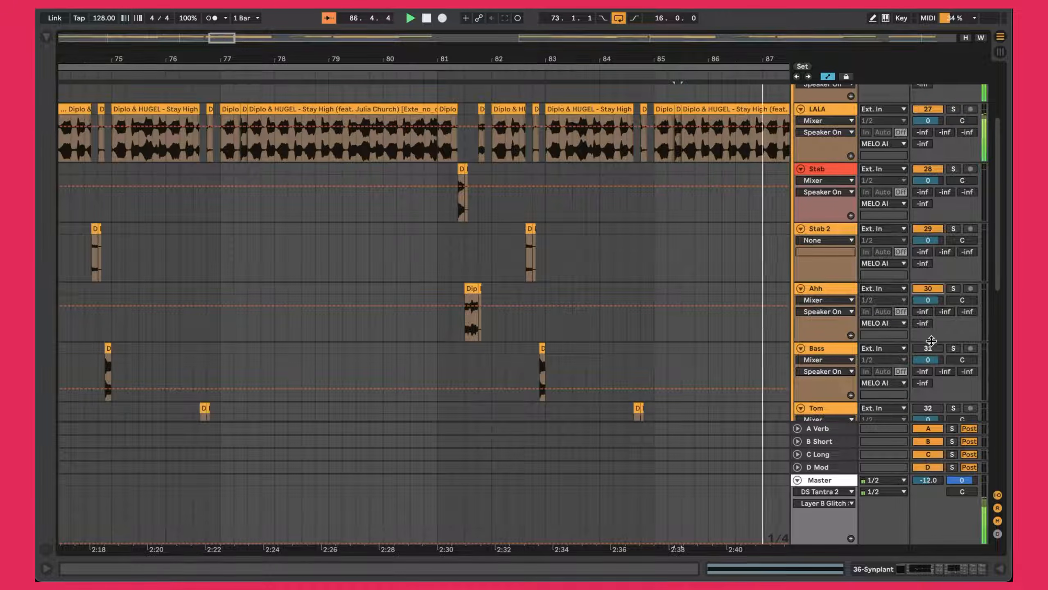
pyautogui.scroll(1, 571, 250)
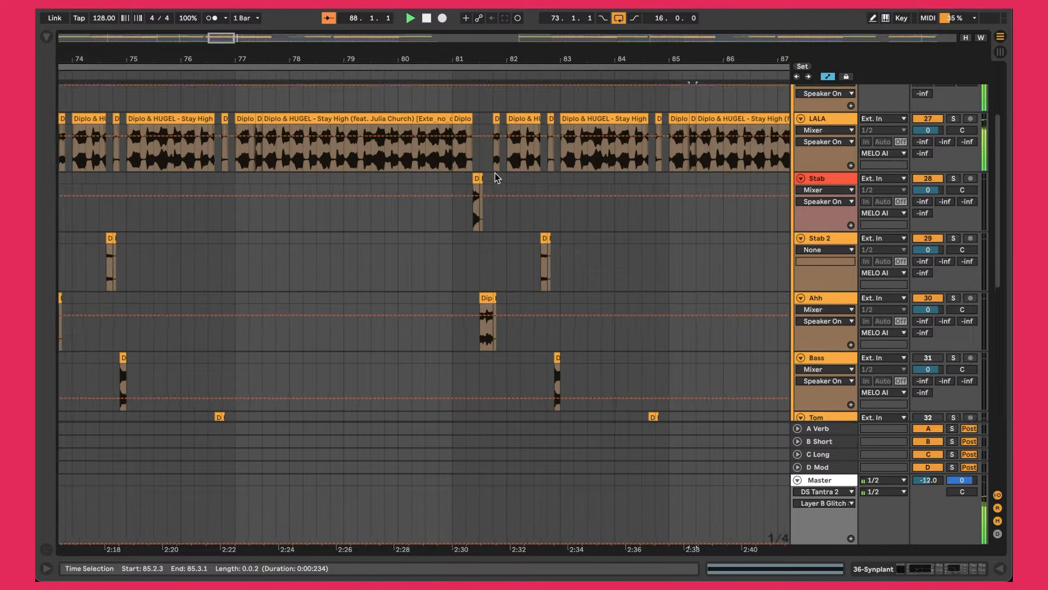
pyautogui.scroll(-2, 935, 363)
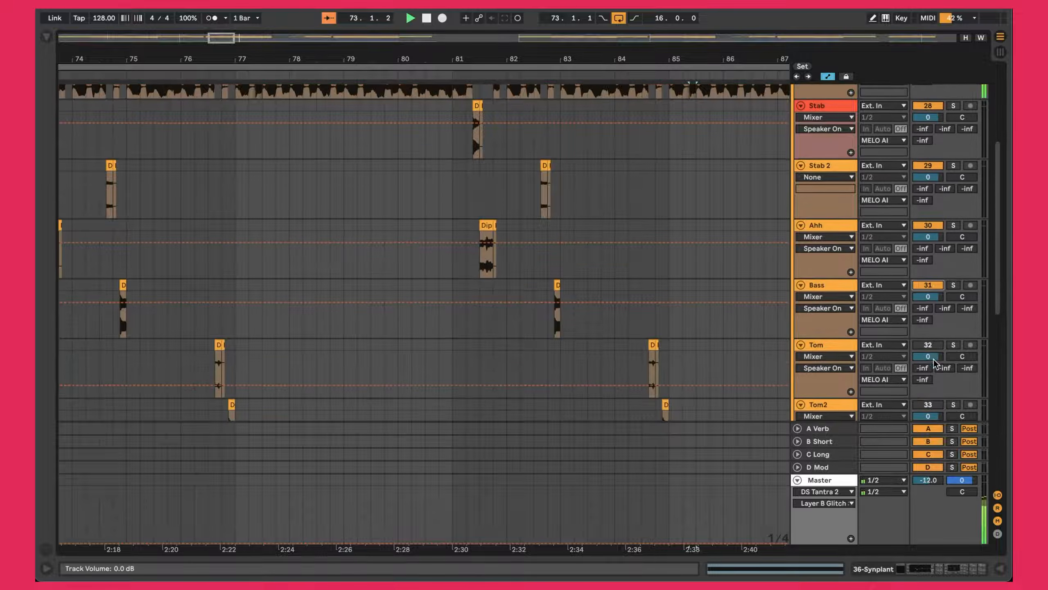
pyautogui.scroll(-2, 926, 347)
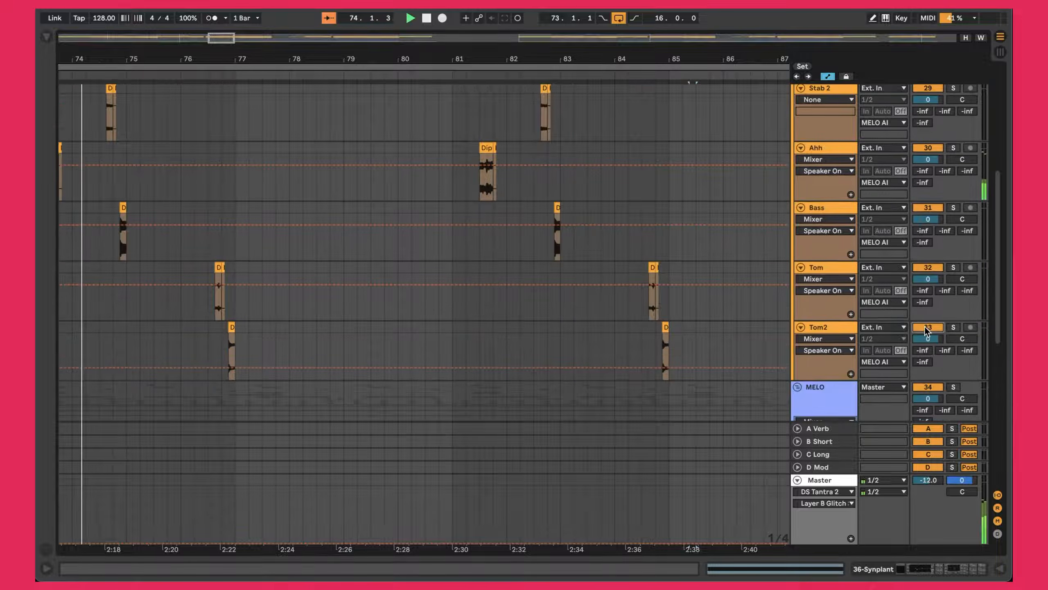
pyautogui.scroll(6, 590, 201)
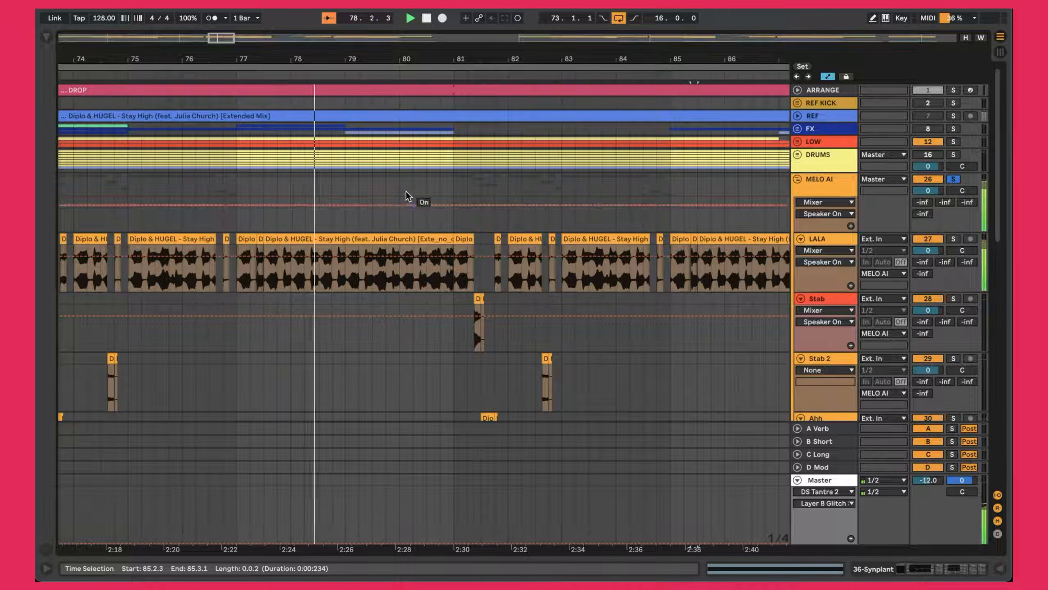
# - Audition the Stab and Stab 2 tracks soloed in turn, starting just before each track's first clip after bar 73
pyautogui.moveTo(280, 64); pyautogui.dragTo(432, 60)
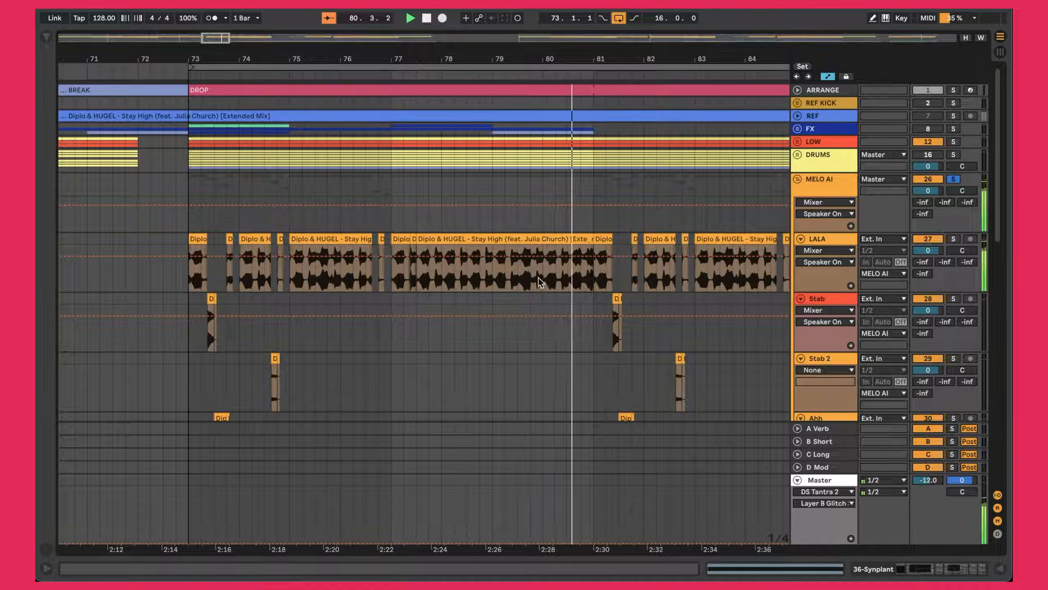
pyautogui.scroll(-1, 526, 282)
pyautogui.scroll(-5, 525, 283)
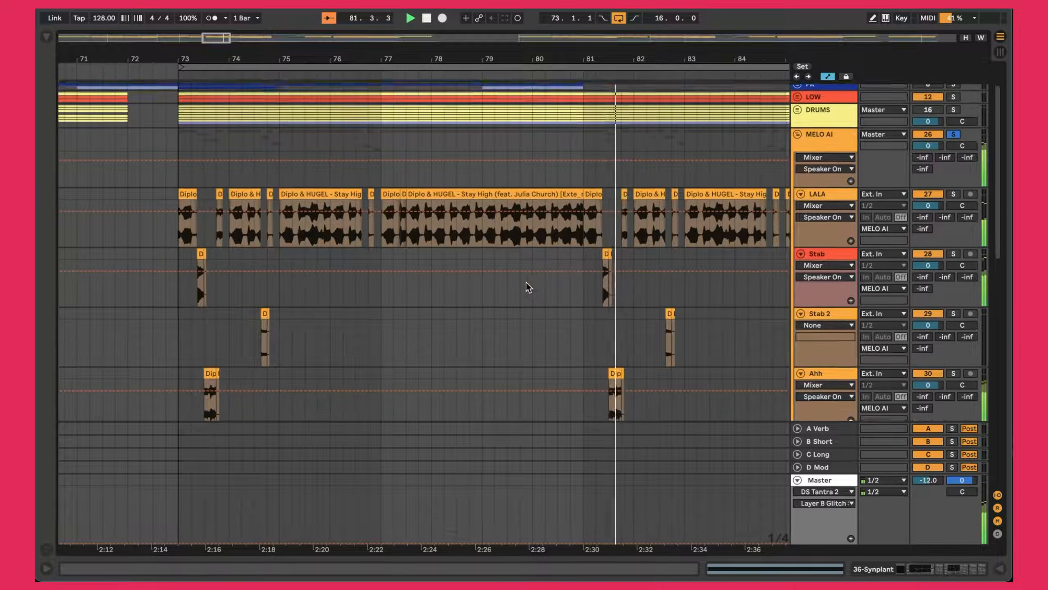
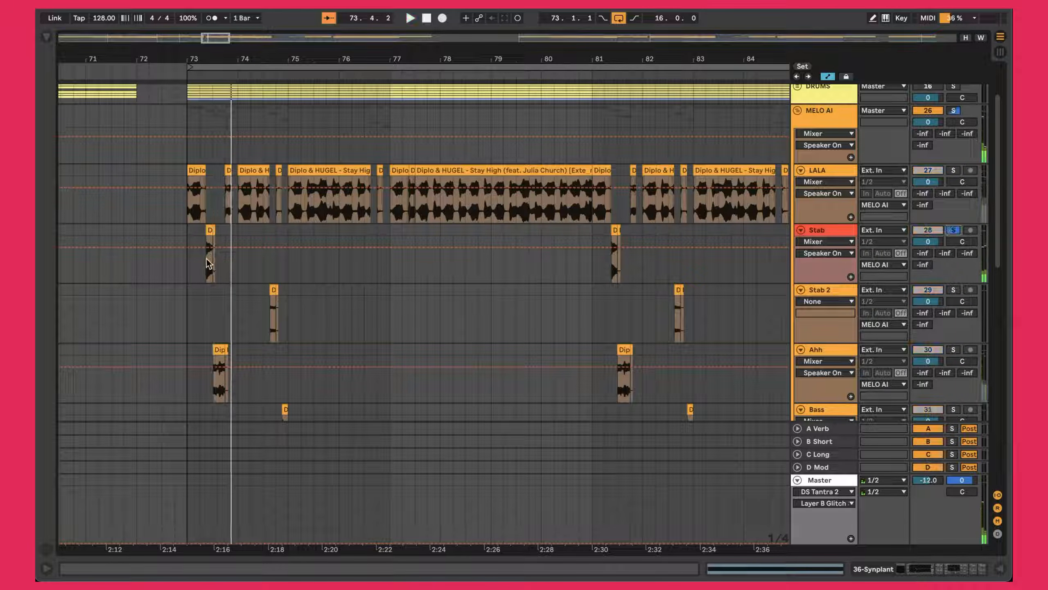
pyautogui.click(208, 262)
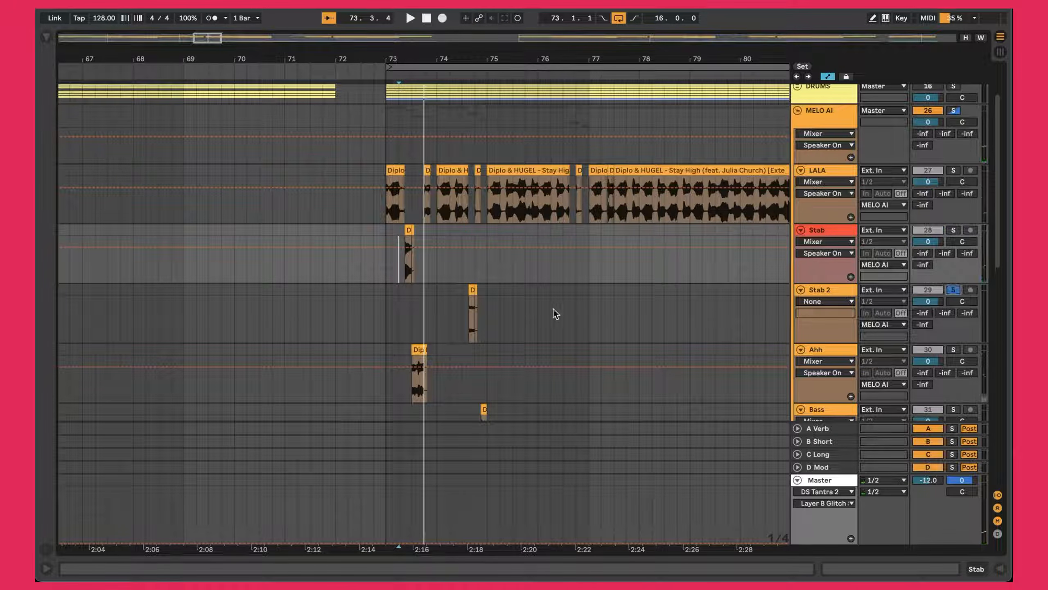
pyautogui.click(461, 316)
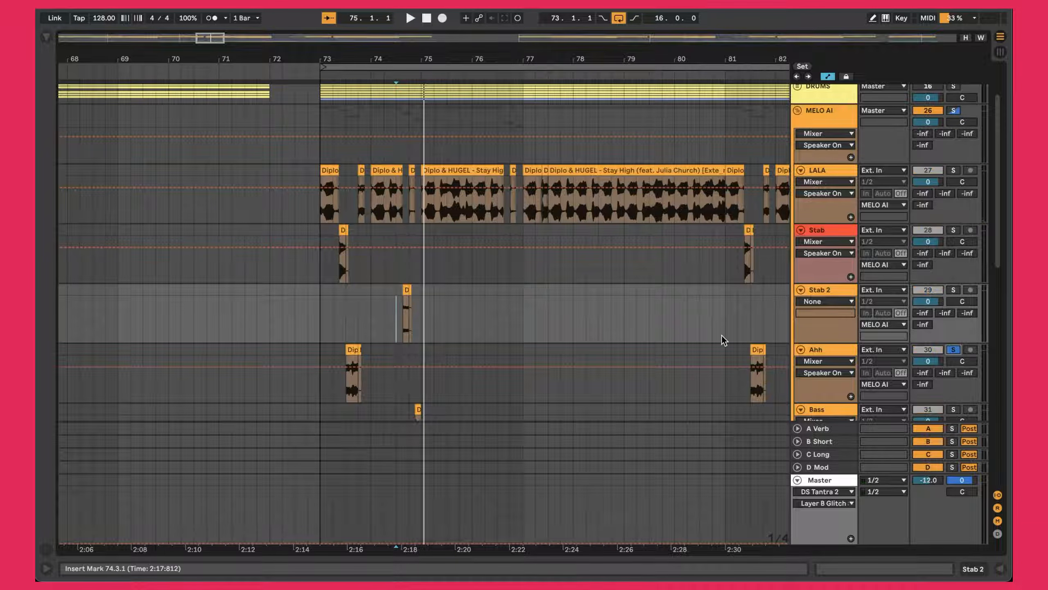
# - Audition the Ahh, Bass, Tom and Tom2 tracks one after another, each soloed on its own
pyautogui.scroll(-5, 724, 339)
pyautogui.click(345, 278)
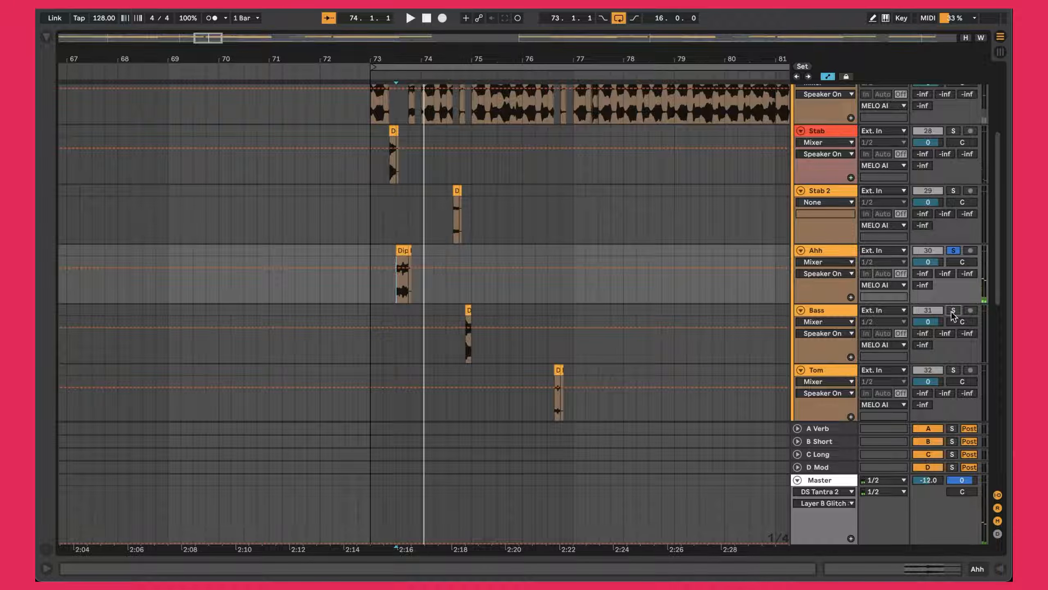
pyautogui.scroll(-4, 670, 315)
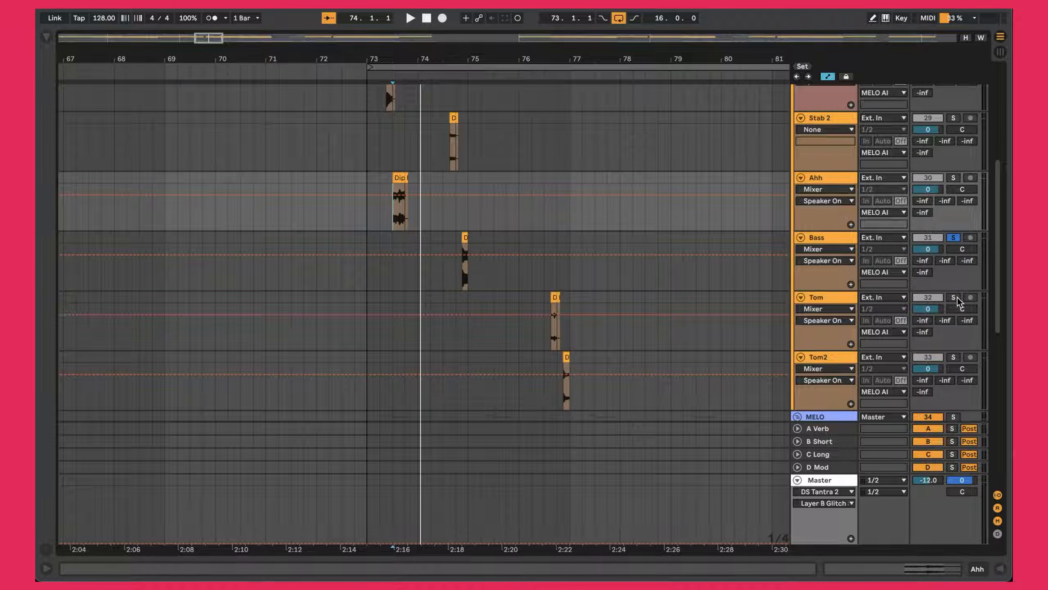
pyautogui.click(543, 332)
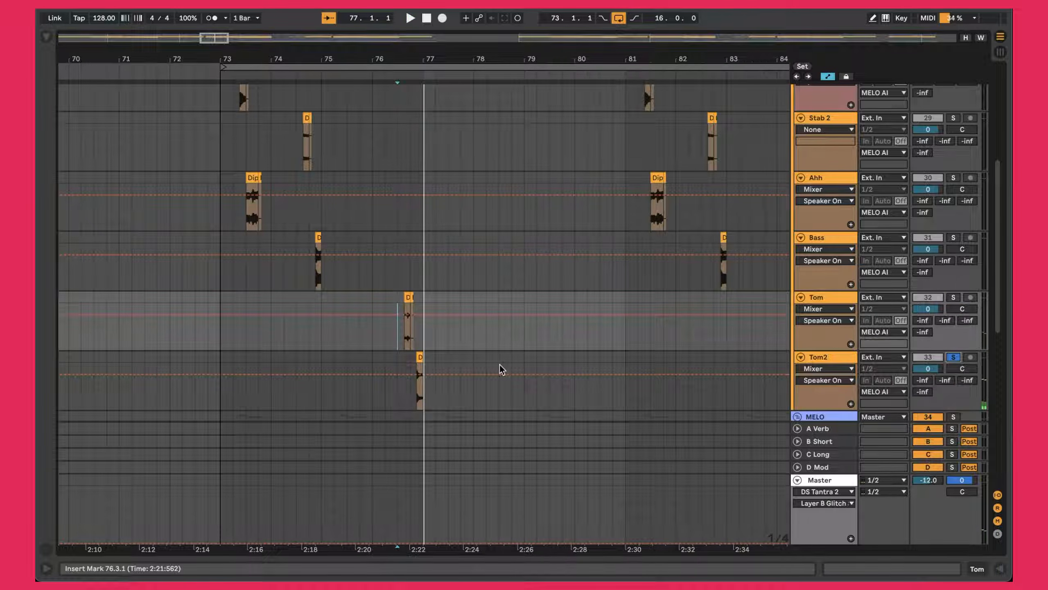
pyautogui.click(412, 401)
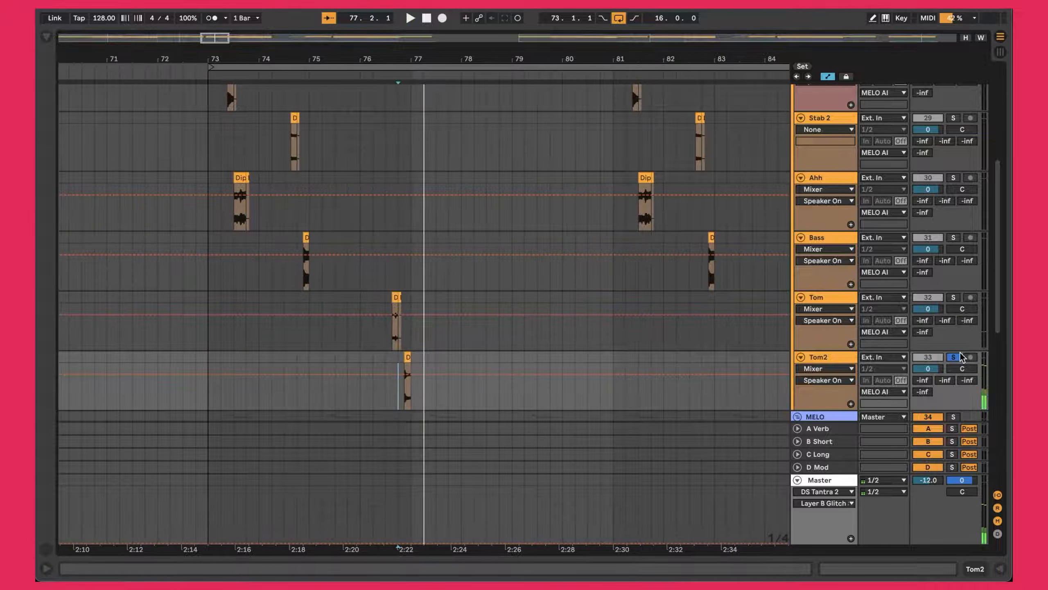
# - Select the first Stab clip in bar 73 and insert a new MIDI track directly below the Stab track
pyautogui.scroll(6, 563, 220)
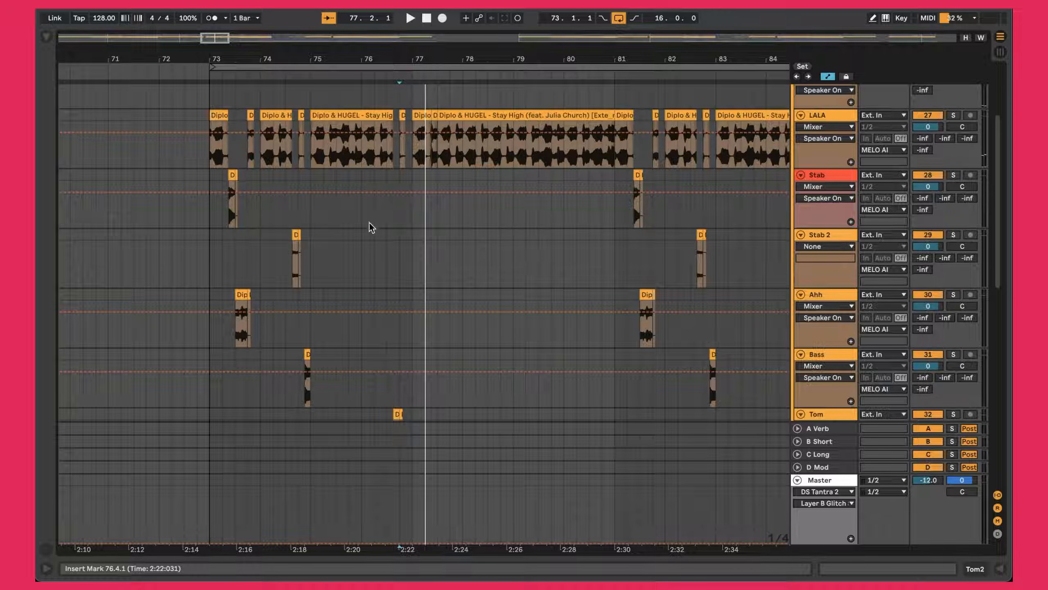
pyautogui.click(237, 177)
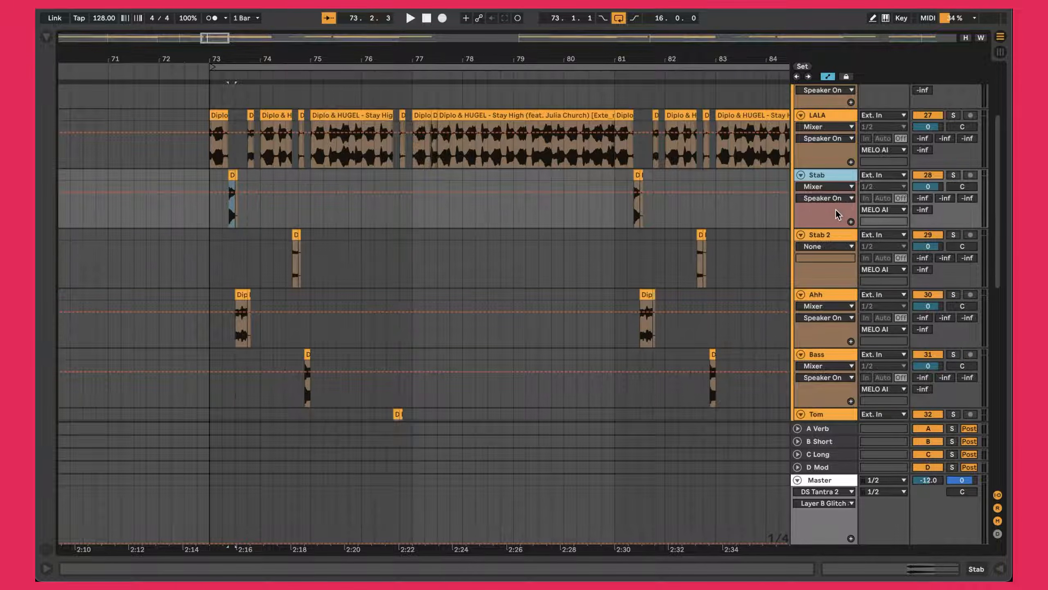
pyautogui.hotkey('ctrl', 'shift', 't')
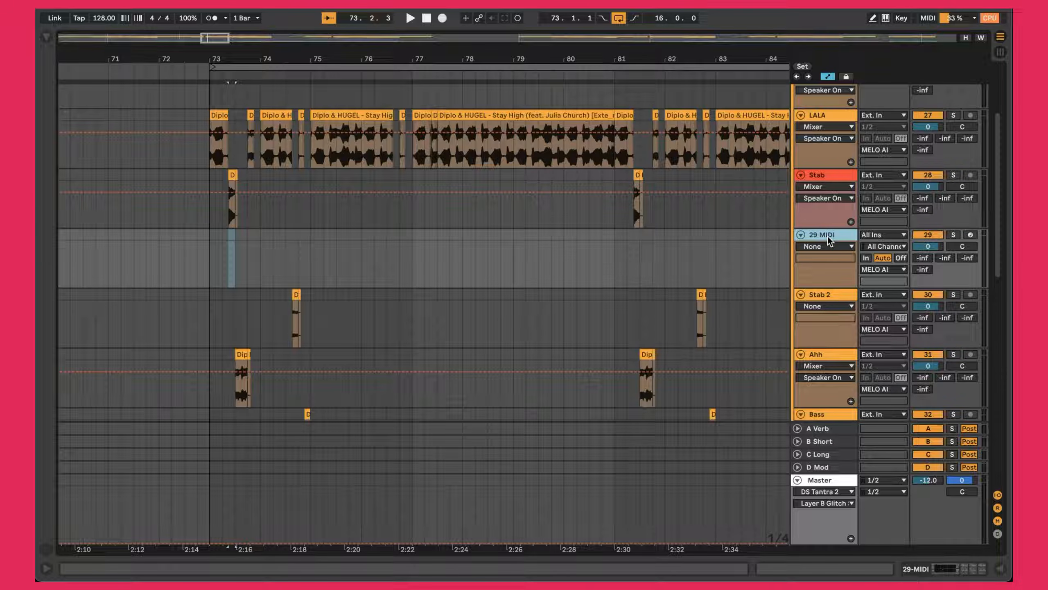
# - Search the browser for "synplant" and load the Synplant instrument onto the new MIDI track
pyautogui.hotkey('ctrl', 'f')
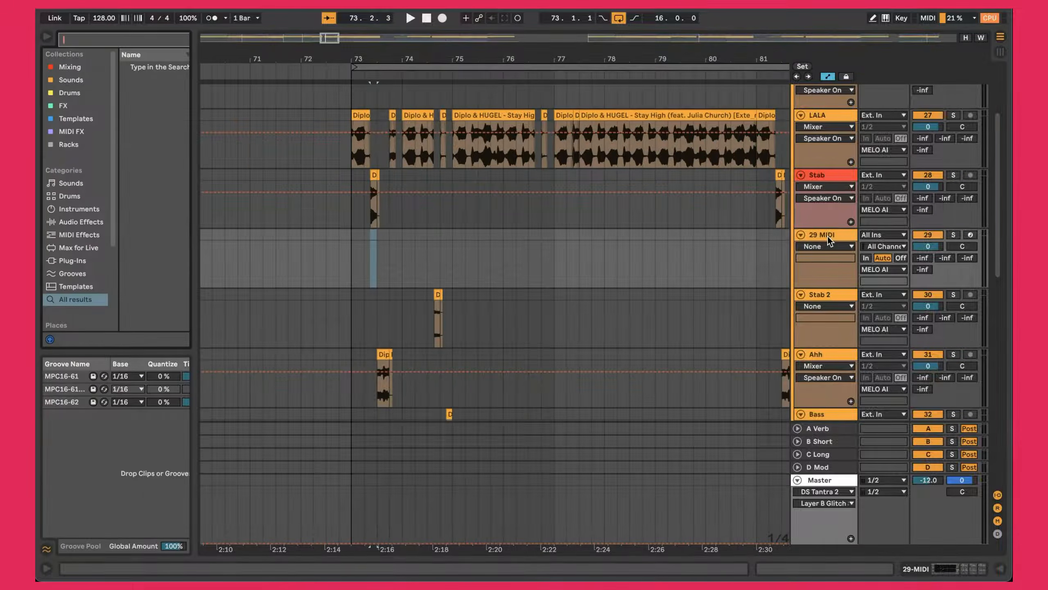
pyautogui.write('synplant')
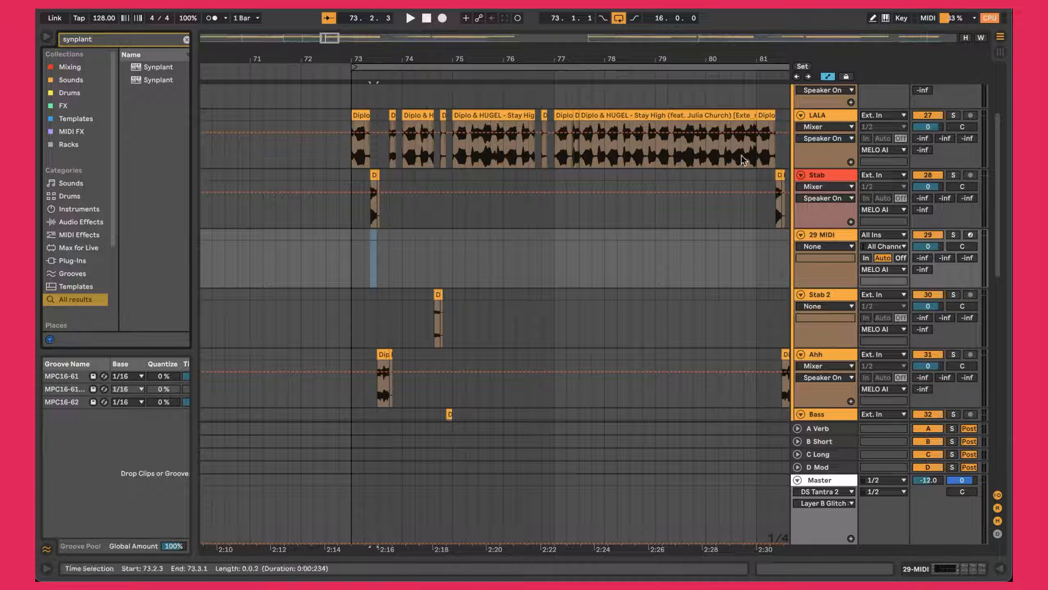
pyautogui.moveTo(825, 249); pyautogui.dragTo(823, 235)
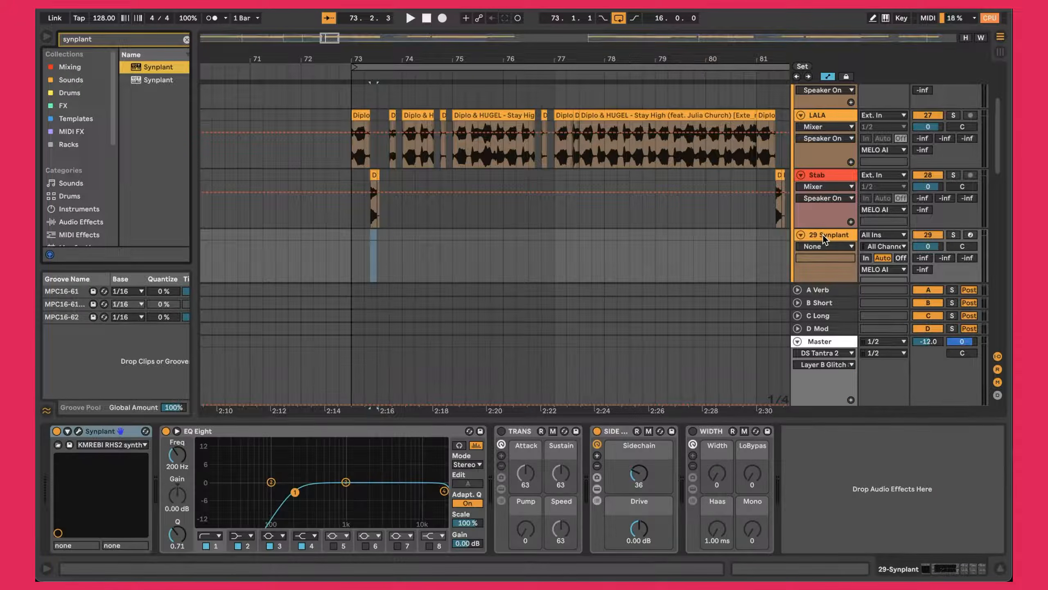
# - Open Synplant's Genopatch view, place its window clear of the clips, and load the first Stab clip as the reference sound
pyautogui.click(77, 431)
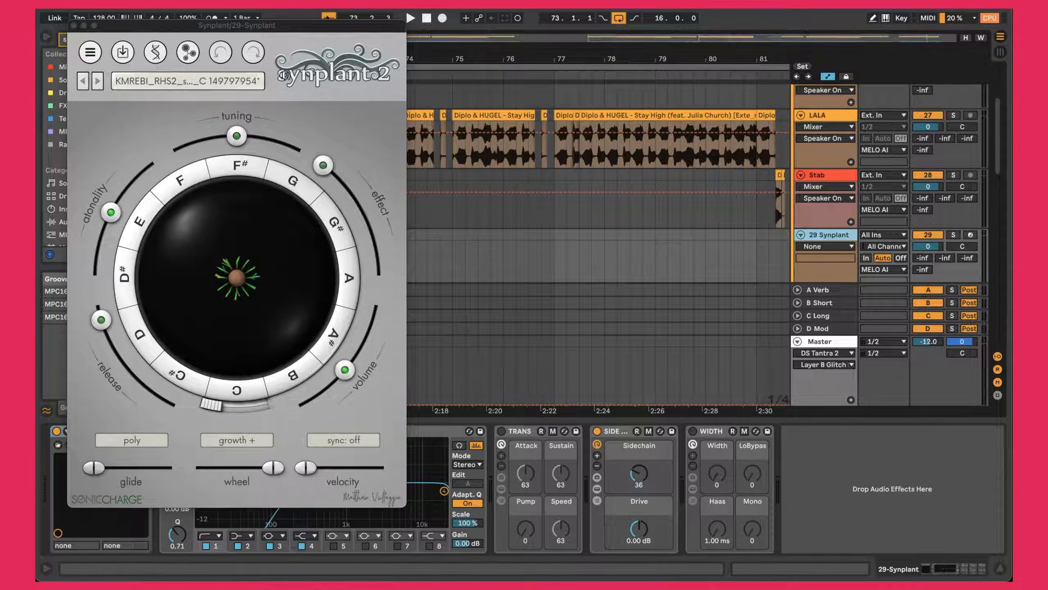
pyautogui.click(185, 56)
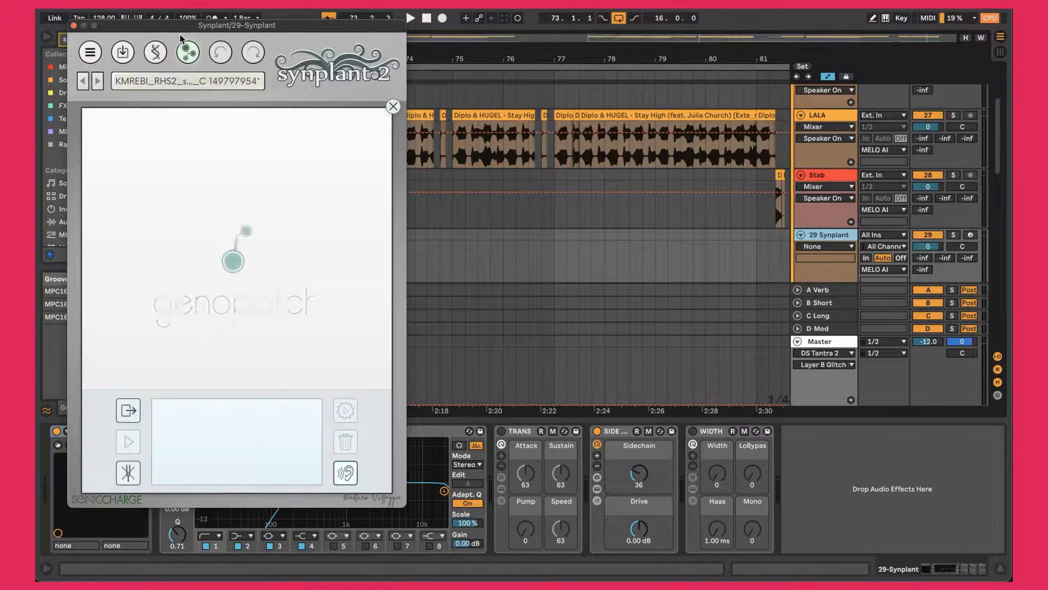
pyautogui.moveTo(196, 31); pyautogui.dragTo(727, 43)
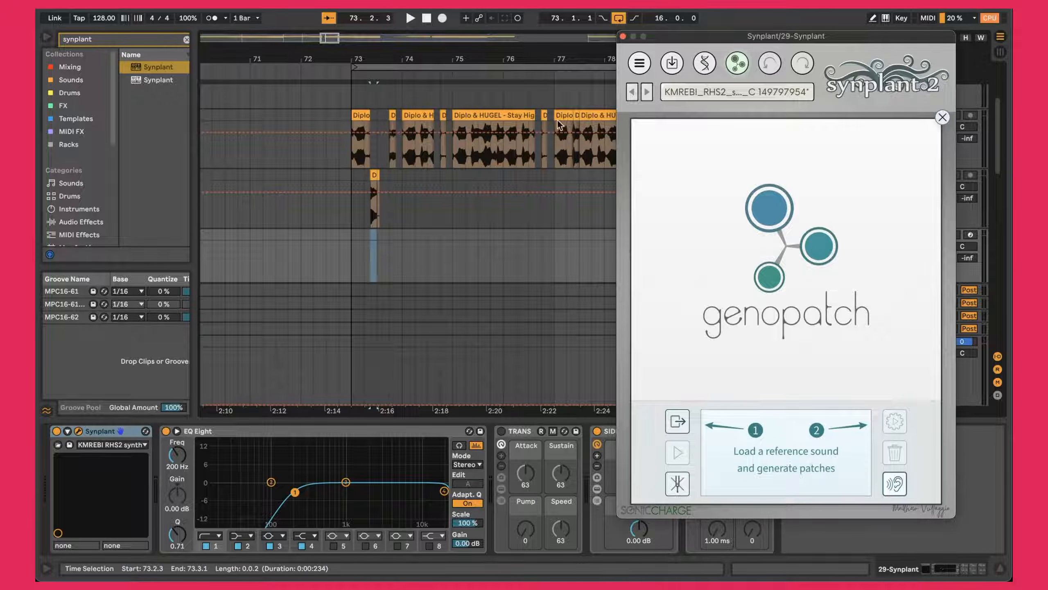
pyautogui.moveTo(374, 176); pyautogui.dragTo(690, 245)
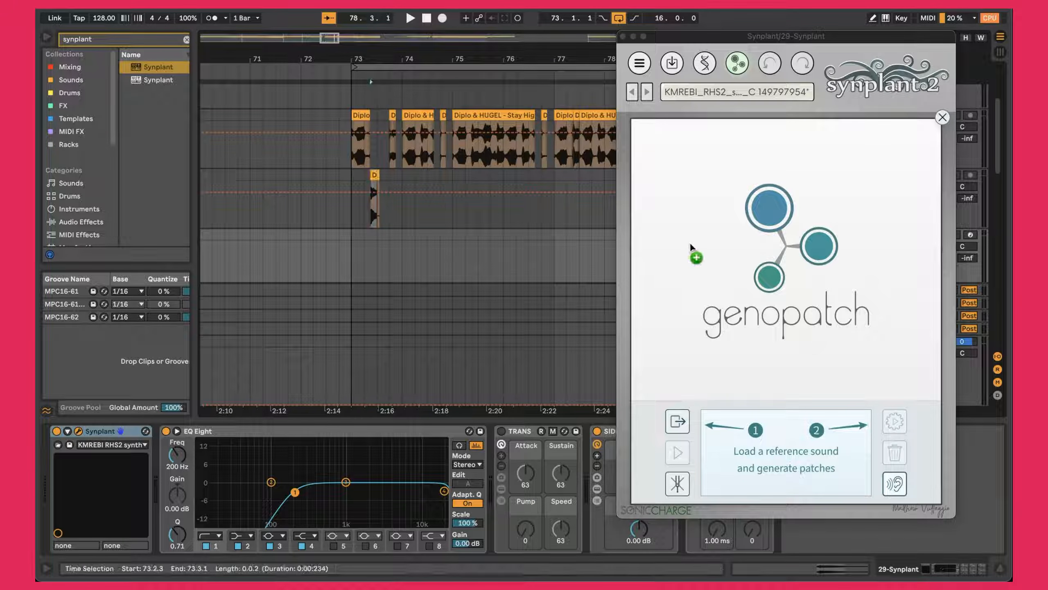
pyautogui.moveTo(775, 411); pyautogui.dragTo(776, 448)
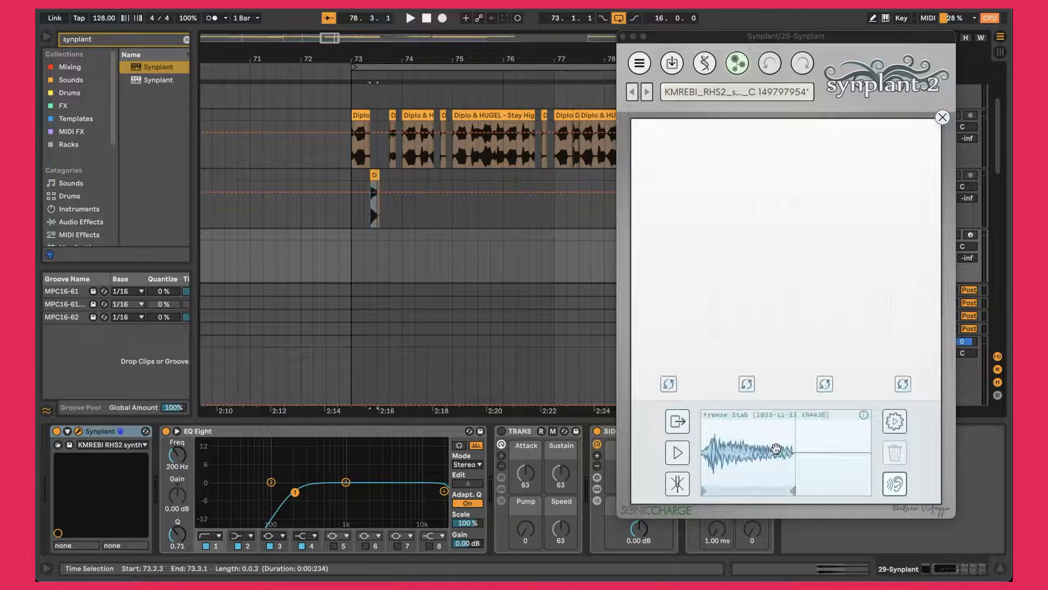
# - Preview the loaded reference sound and generate patches from it in the second Genopatch strand
pyautogui.click(681, 453)
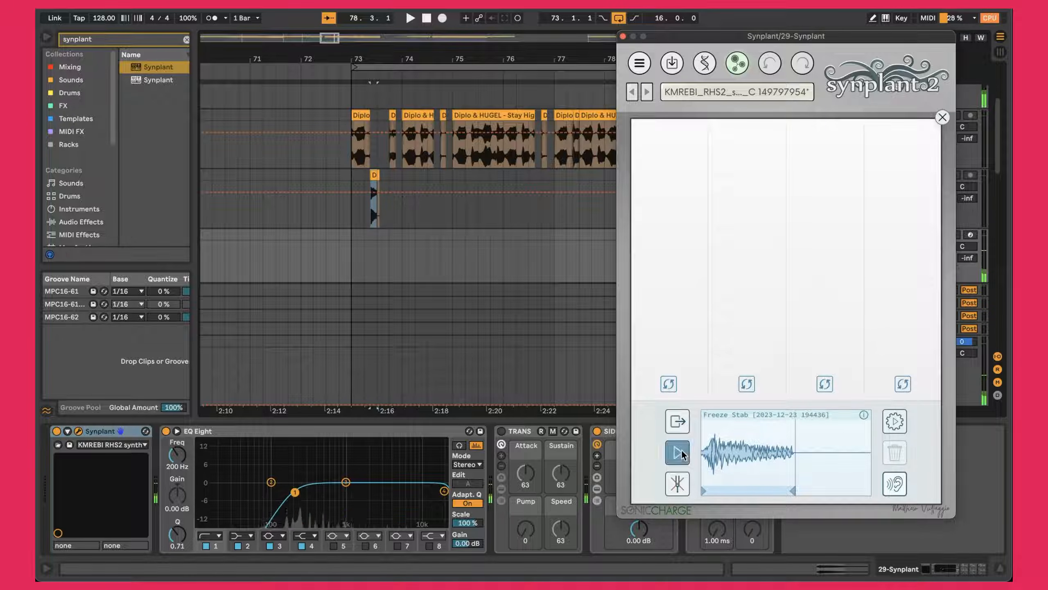
pyautogui.click(750, 382)
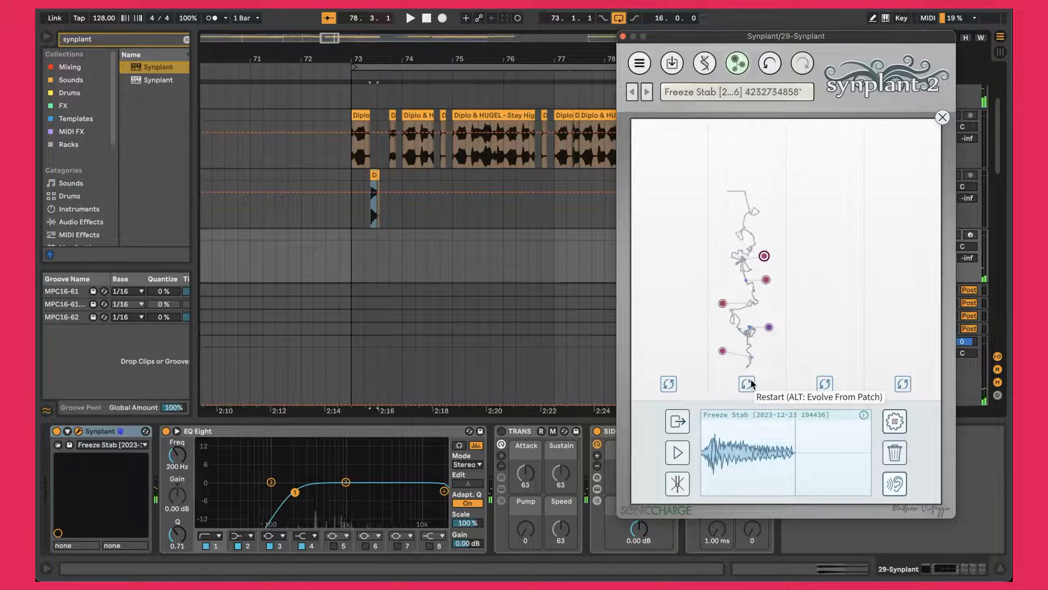
pyautogui.click(750, 382)
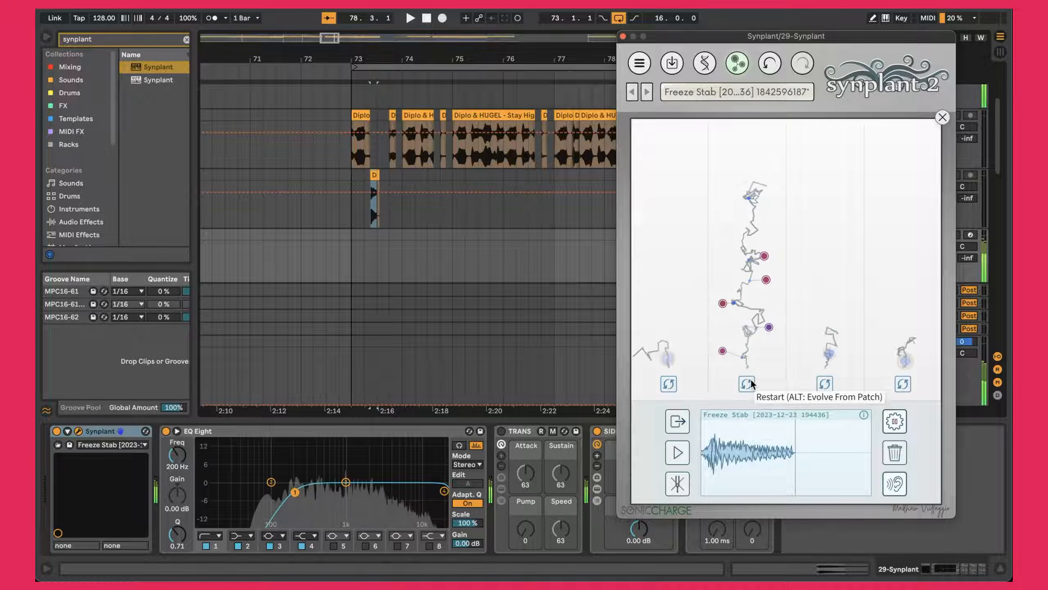
# - Keep auditioning patches as the Genopatch strands grow, and replay the reference sound for comparison
pyautogui.click(750, 382)
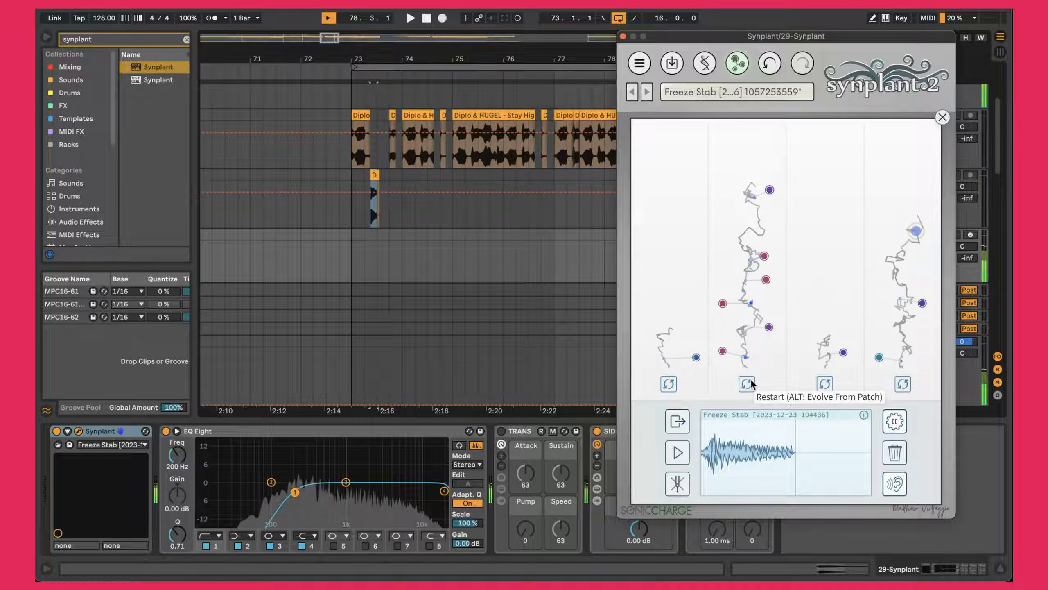
pyautogui.click(750, 382)
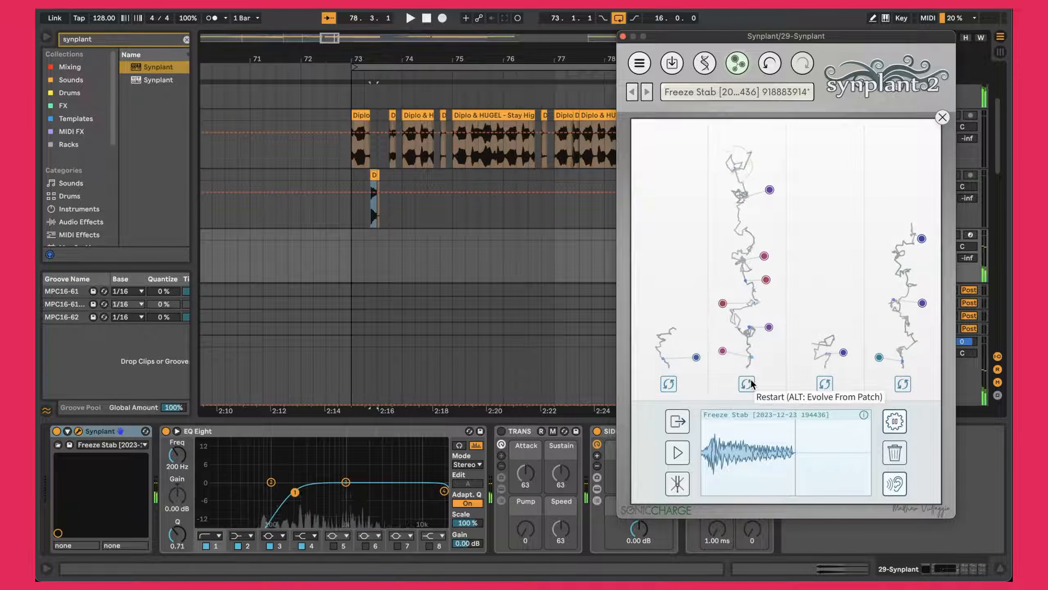
pyautogui.click(751, 382)
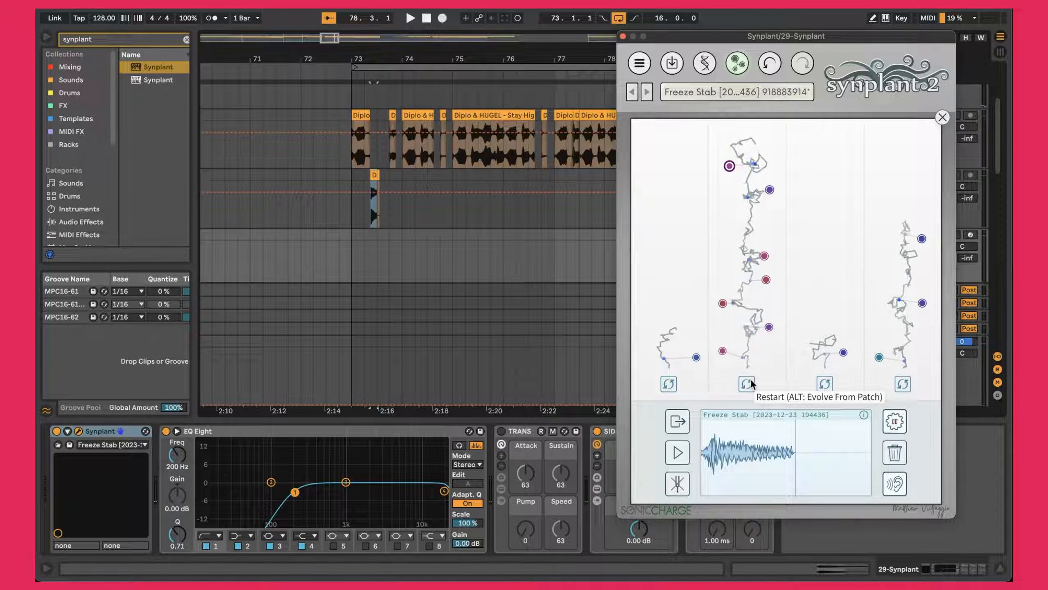
pyautogui.click(750, 382)
pyautogui.click(750, 382)
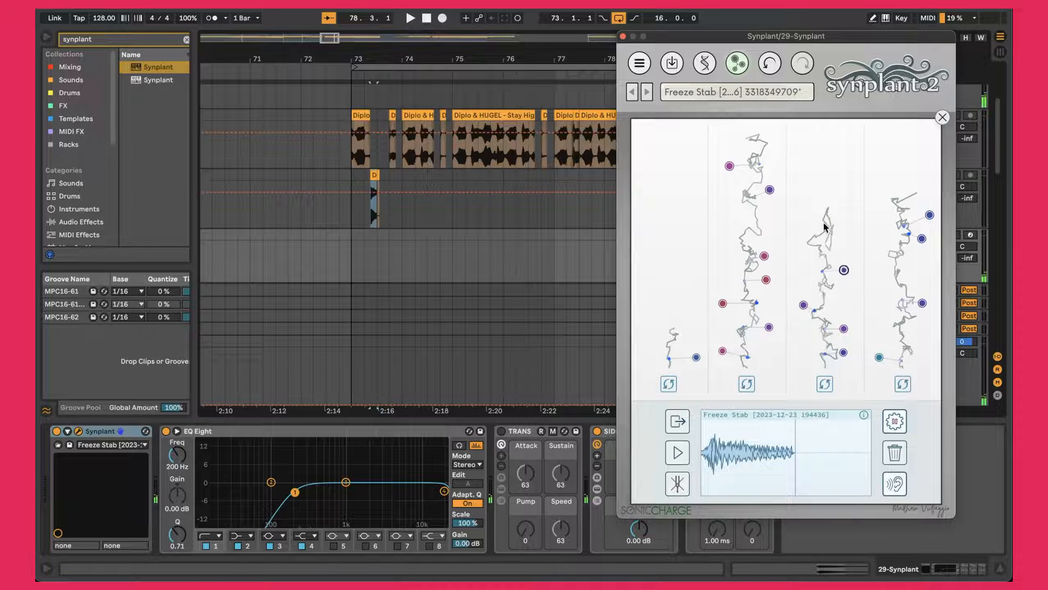
pyautogui.click(678, 452)
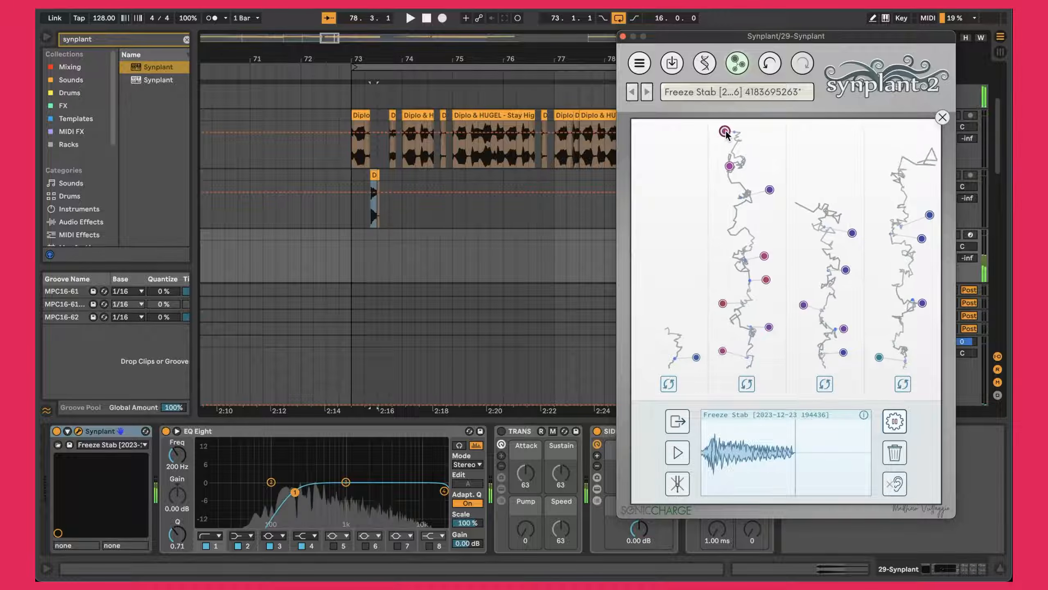
# - Audition the patches along the second Genopatch strand, finishing with its topmost one
pyautogui.click(729, 165)
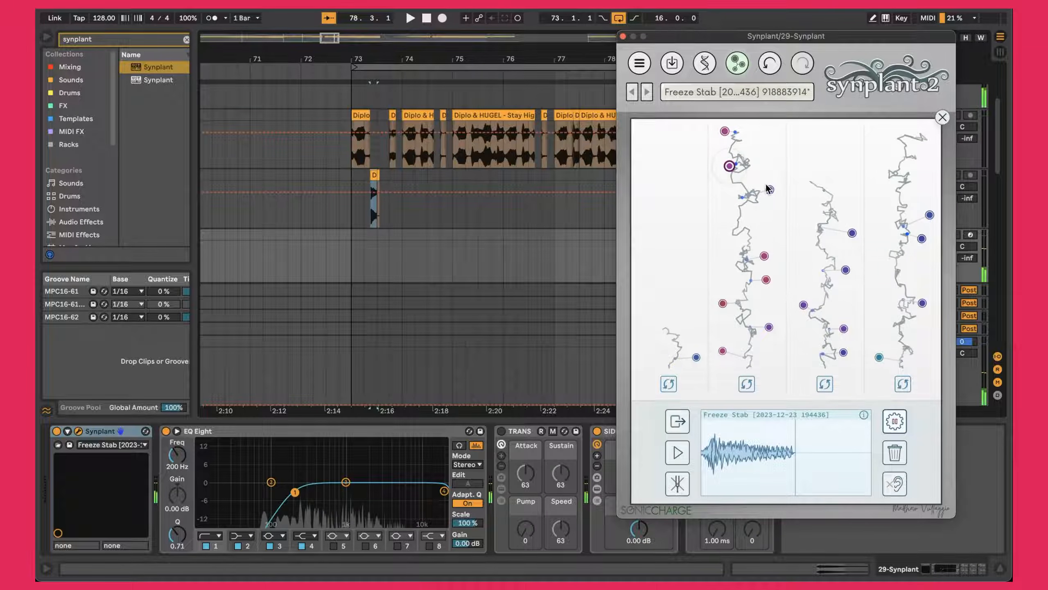
pyautogui.click(764, 256)
pyautogui.click(766, 280)
pyautogui.click(722, 303)
pyautogui.click(726, 132)
# - Audition the patches along the third Genopatch strand and choose its topmost one
pyautogui.click(799, 189)
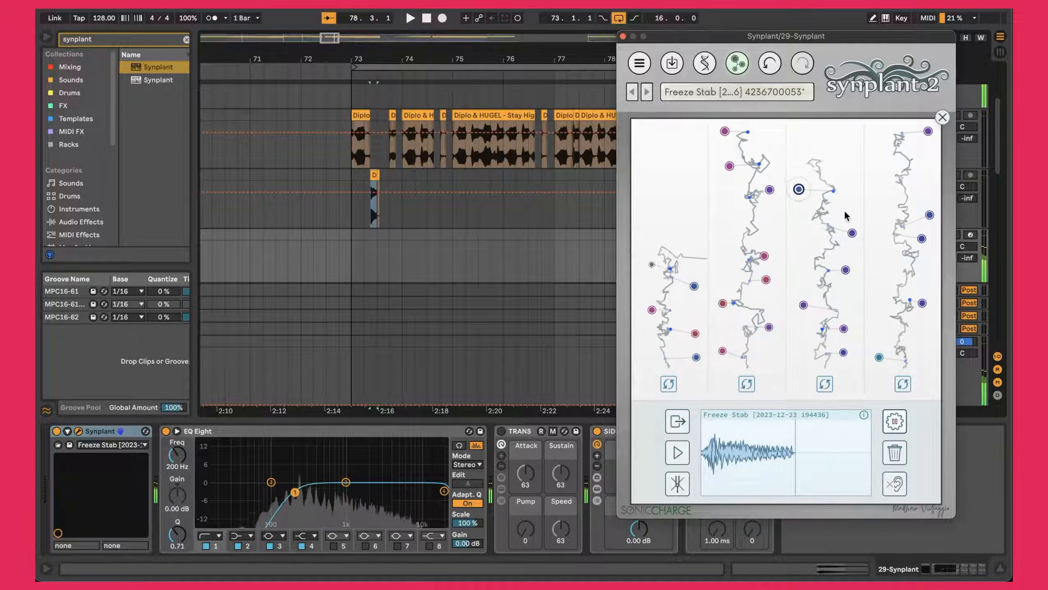
pyautogui.click(852, 234)
pyautogui.click(845, 270)
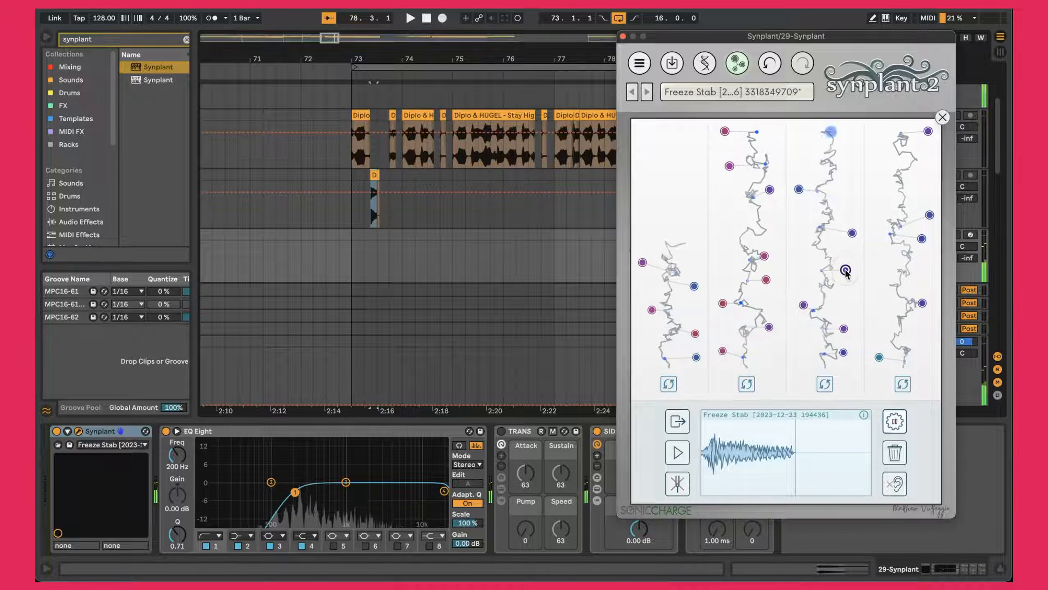
pyautogui.click(803, 305)
pyautogui.click(844, 329)
pyautogui.click(799, 189)
pyautogui.click(803, 131)
# - Inspect the chosen patch's envelope and LFO settings in the DNA view, then hide the Synplant window
pyautogui.click(705, 62)
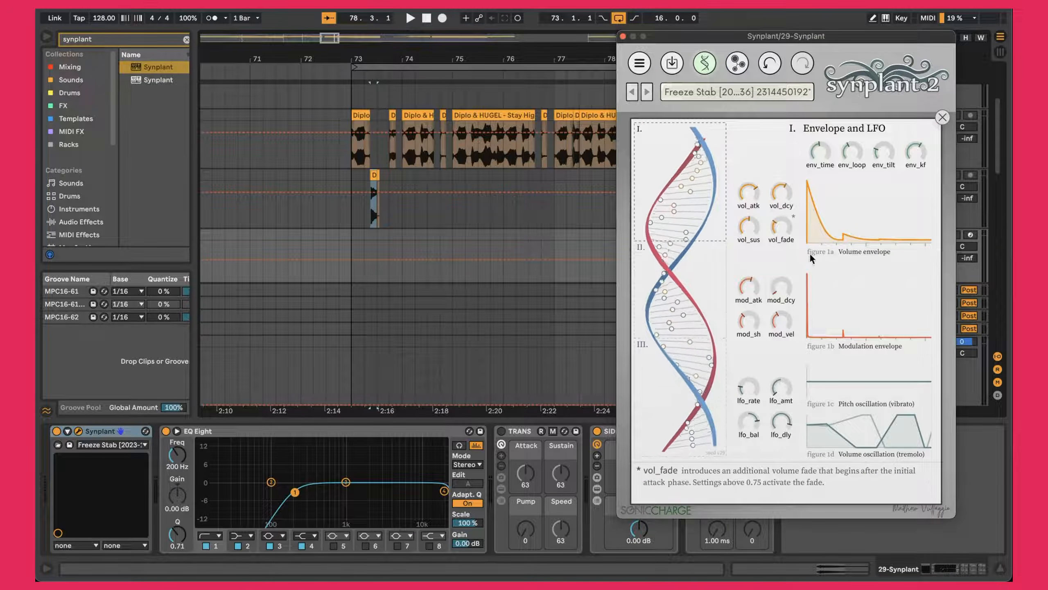
pyautogui.click(737, 63)
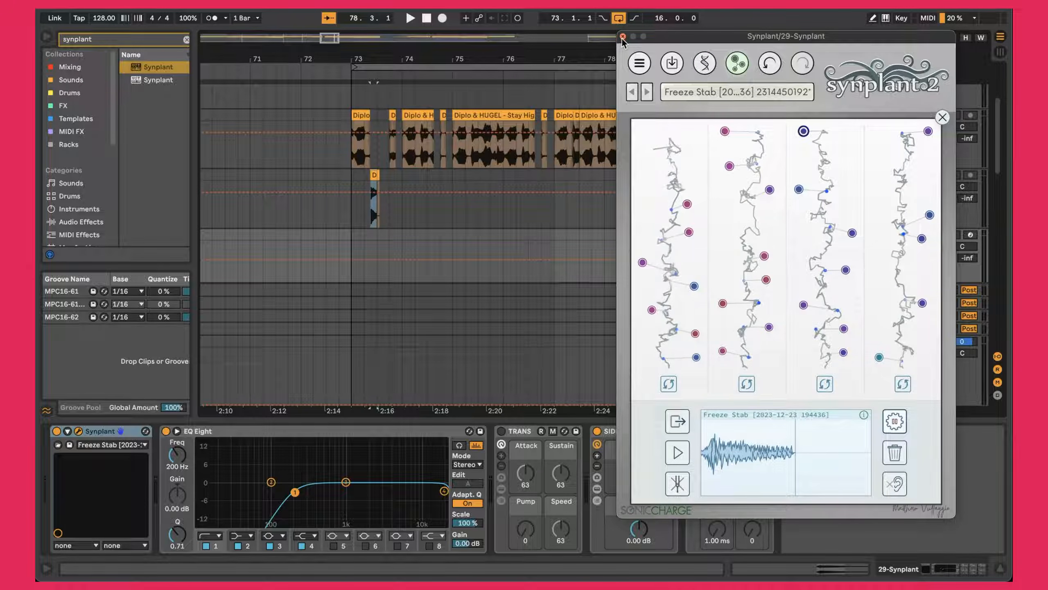
pyautogui.press('super+alt+p')
# - Collapse the MELO AI group to bring the MELO group's tracks into view
pyautogui.scroll(5, 637, 112)
pyautogui.hscroll(3, 471, 169)
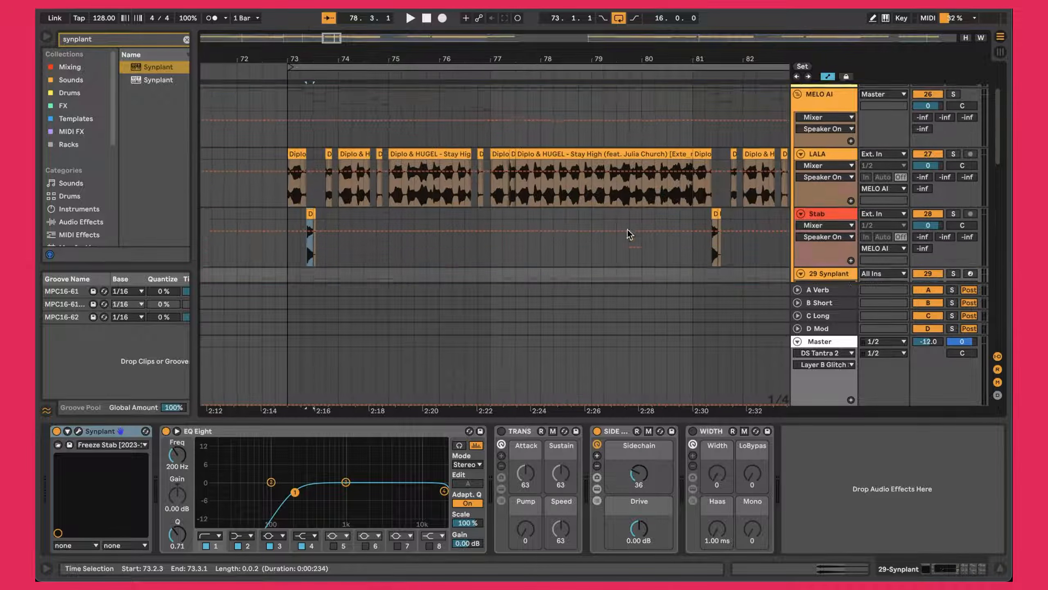
pyautogui.scroll(-3, 627, 234)
pyautogui.scroll(-2, 499, 264)
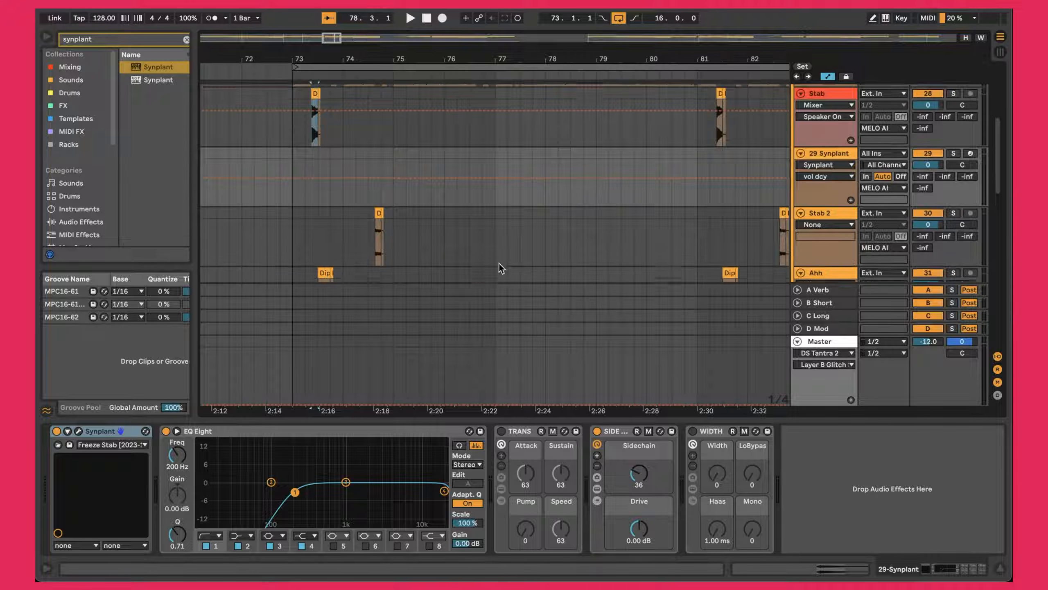
pyautogui.scroll(4, 667, 219)
pyautogui.scroll(3, 665, 216)
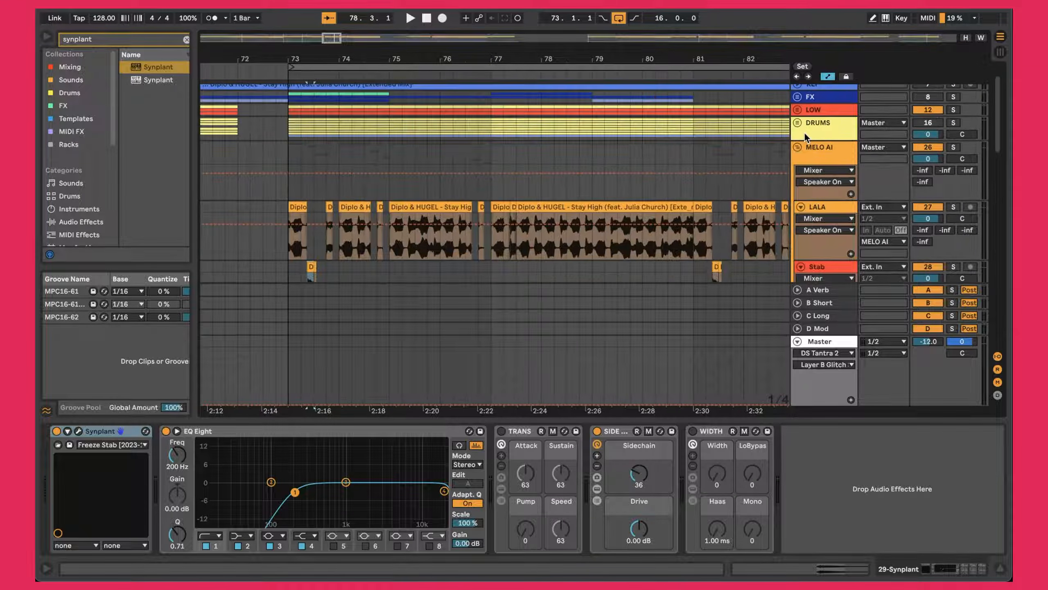
pyautogui.click(798, 148)
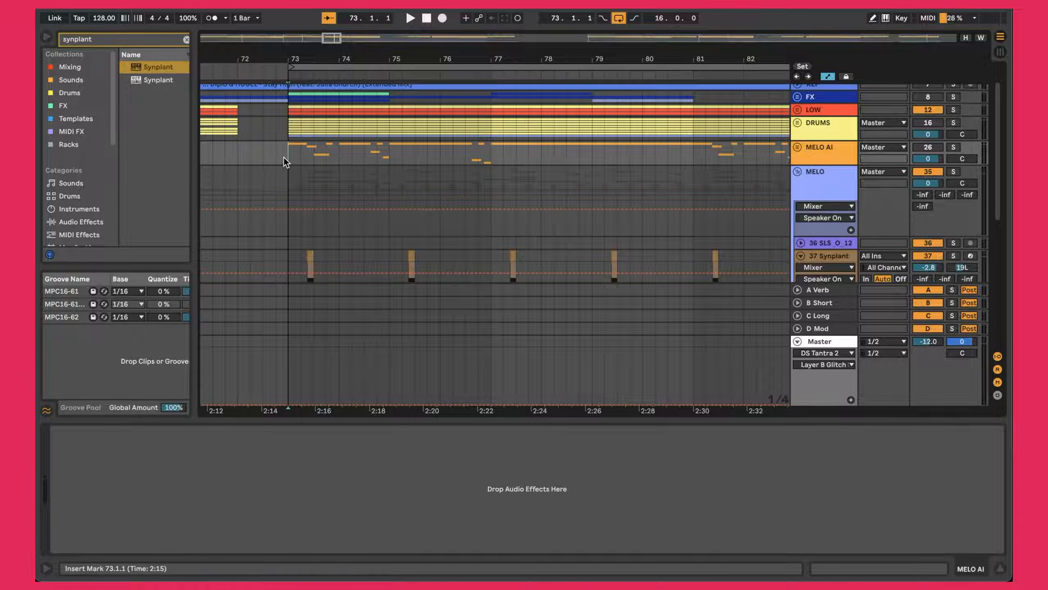
# - Play the MELO group from bar 73 and select the first clip on the 37 Synplant track
pyautogui.scroll(-10, 317, 177)
pyautogui.hscroll(-5, 316, 176)
pyautogui.press('space')
pyautogui.scroll(5, 474, 187)
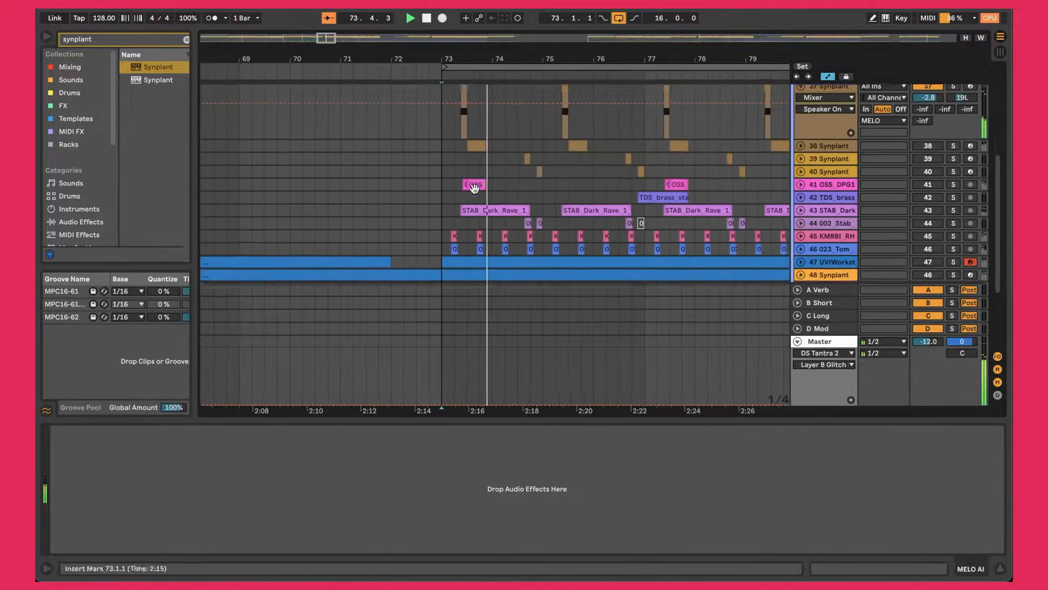
pyautogui.click(463, 171)
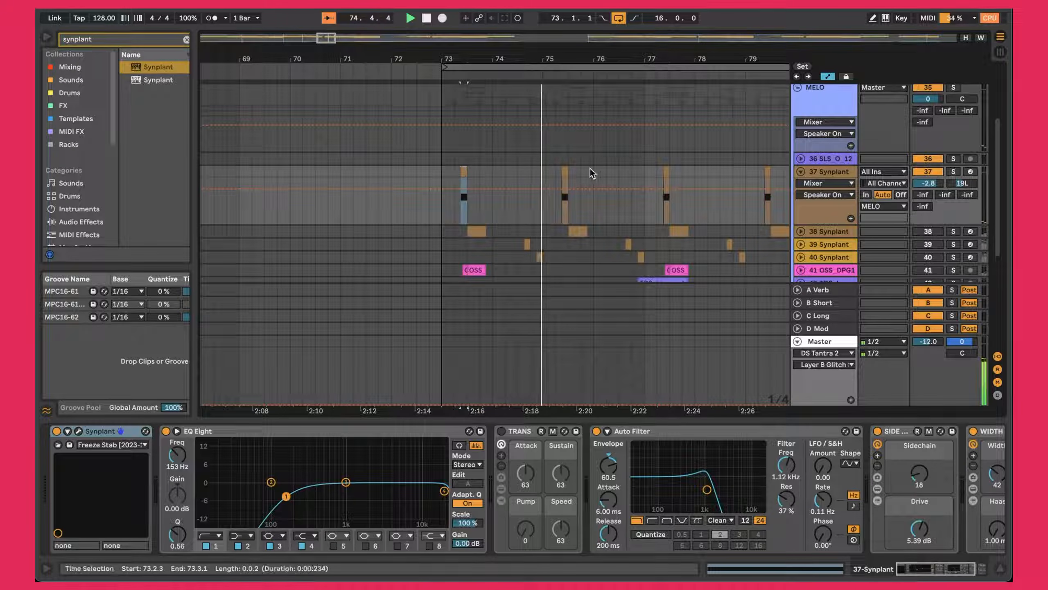
pyautogui.scroll(-3, 578, 170)
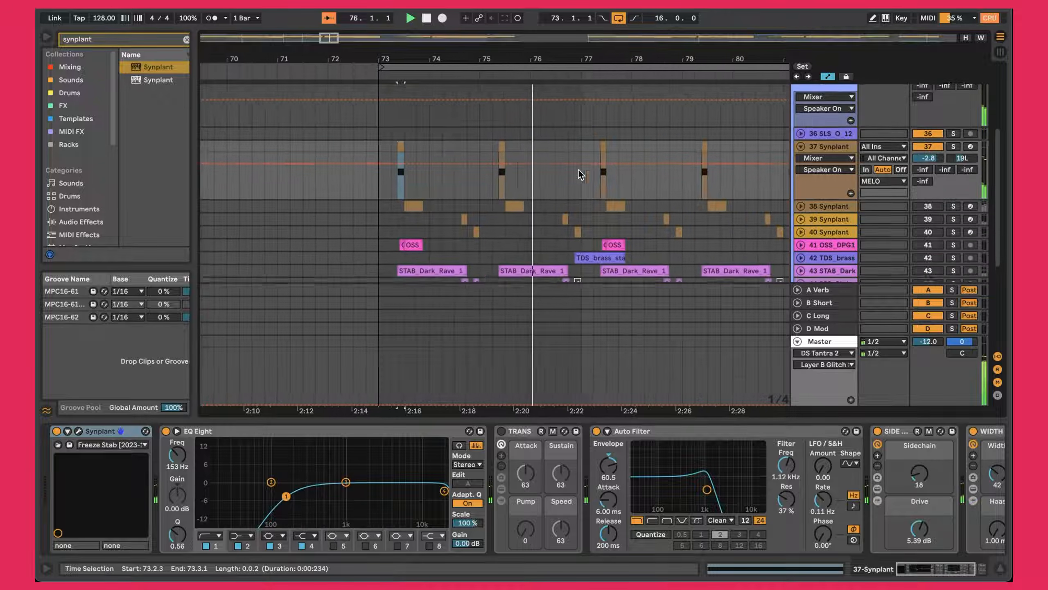
pyautogui.scroll(-3, 578, 170)
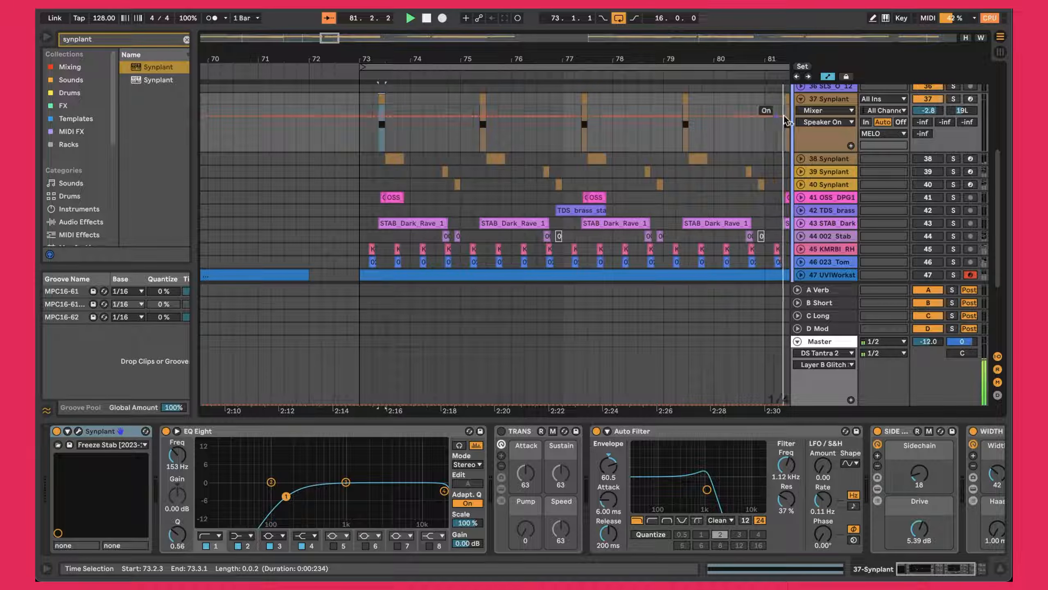
# - Expand the STAB_Dark_Rave_1 track and listen to its stab layered with the 37 Synplant track
pyautogui.click(818, 106)
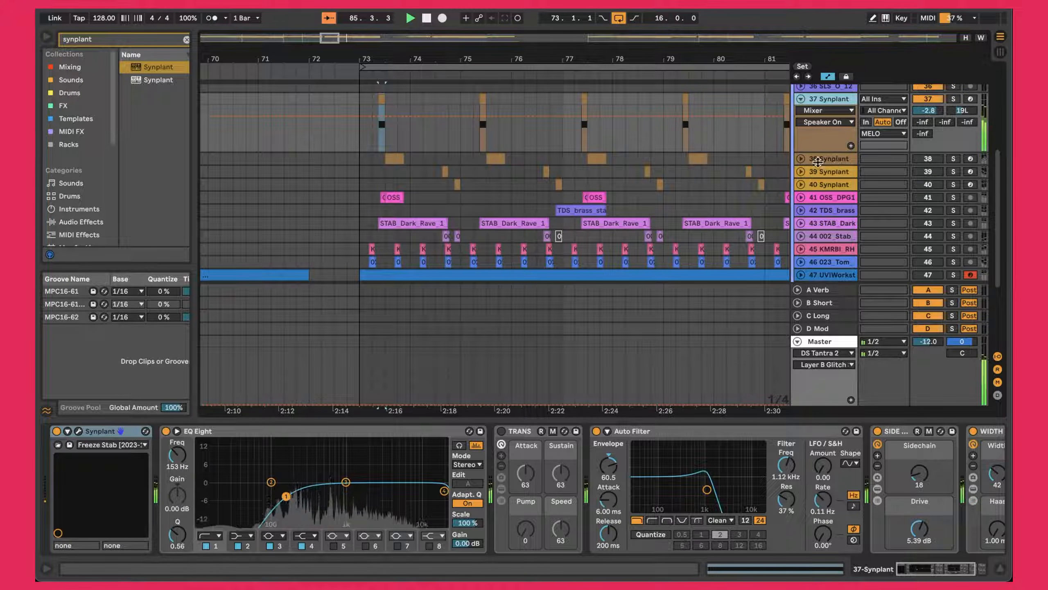
pyautogui.click(800, 224)
pyautogui.click(820, 224)
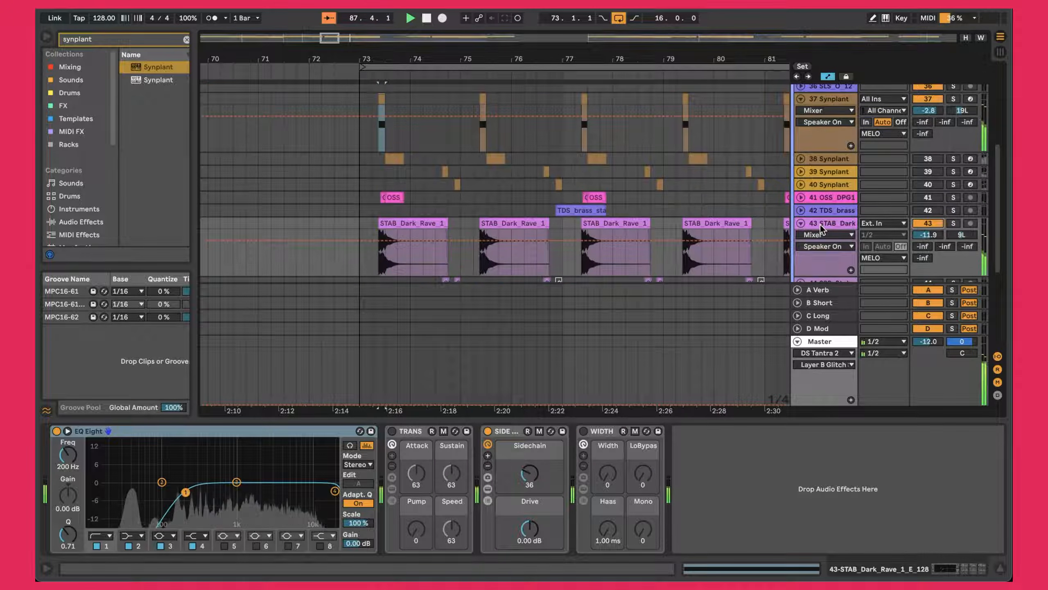
pyautogui.scroll(-2, 820, 225)
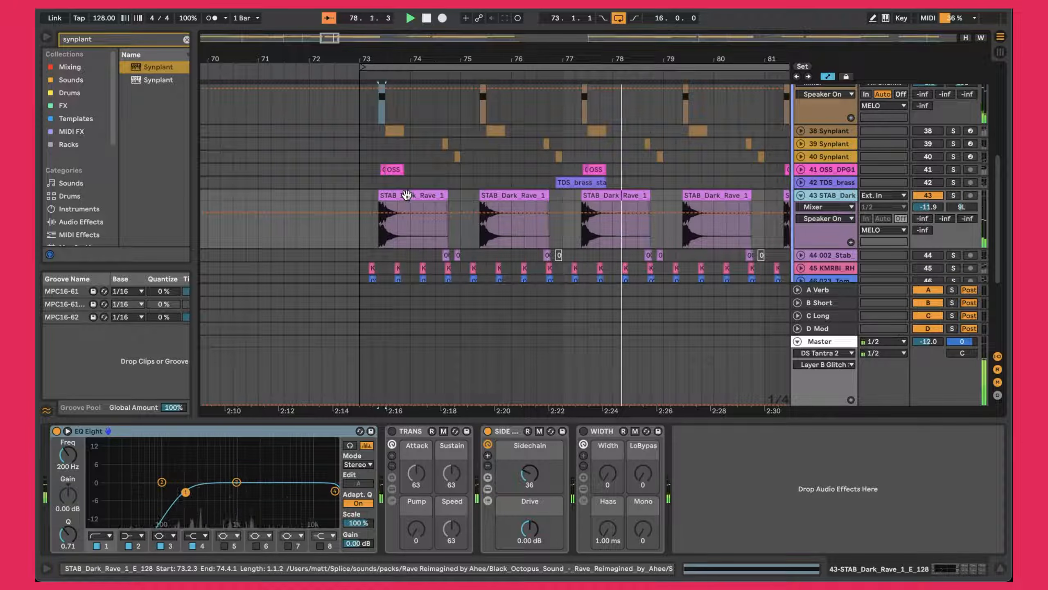
pyautogui.click(382, 135)
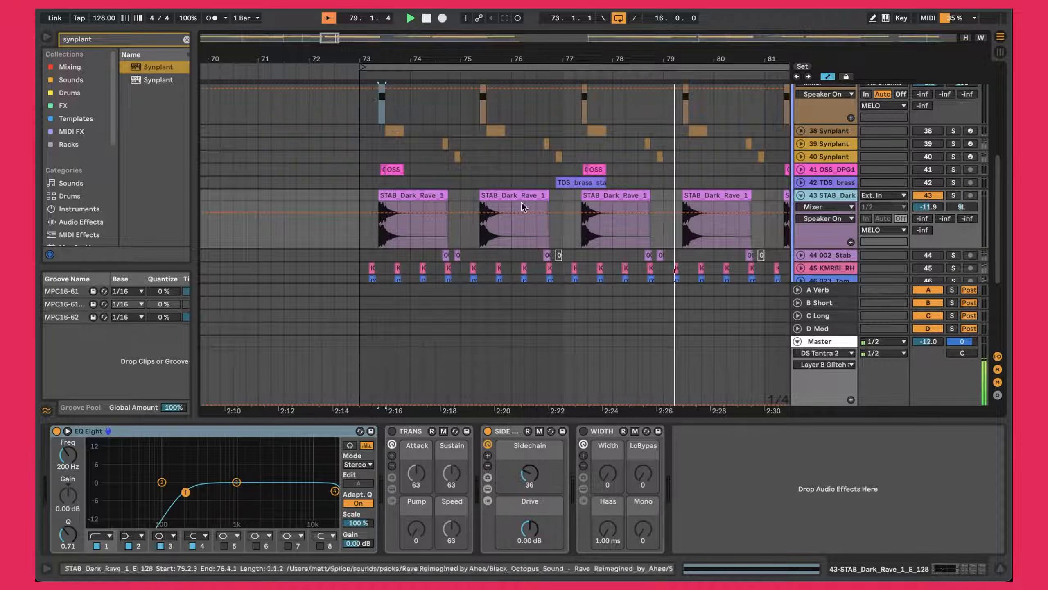
pyautogui.scroll(2, 648, 136)
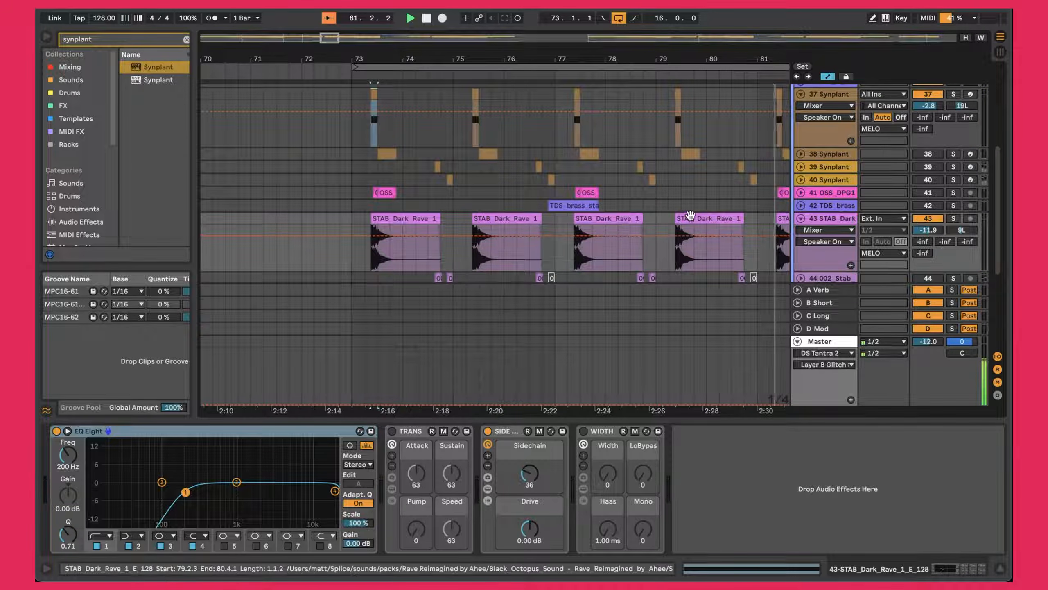
pyautogui.scroll(1, 649, 187)
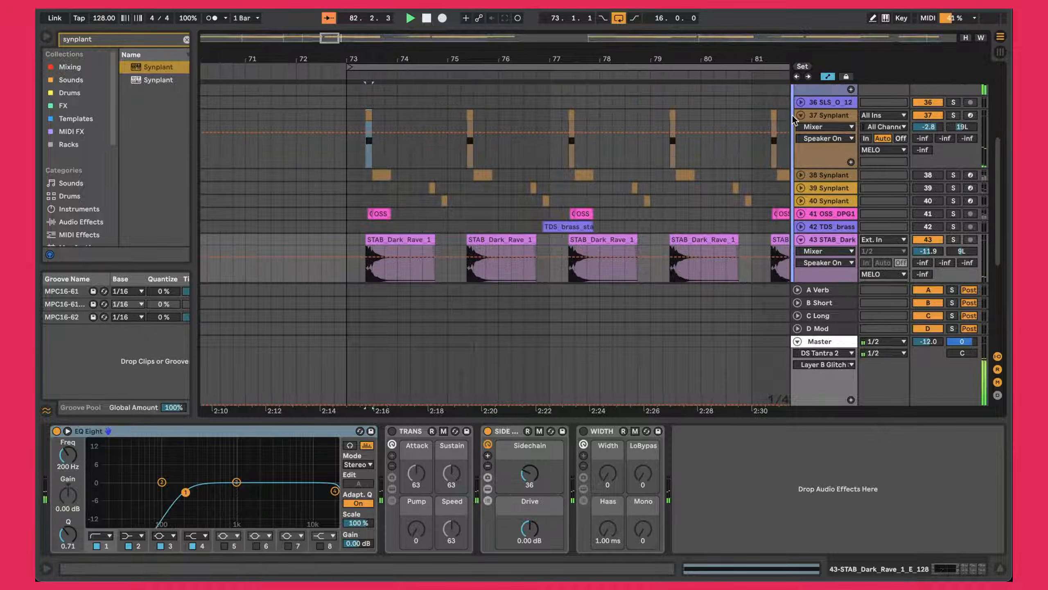
# - Set the Auto Filter frequency on the 37 Synplant track to 1.16 kHz and look over its other settings
pyautogui.click(826, 118)
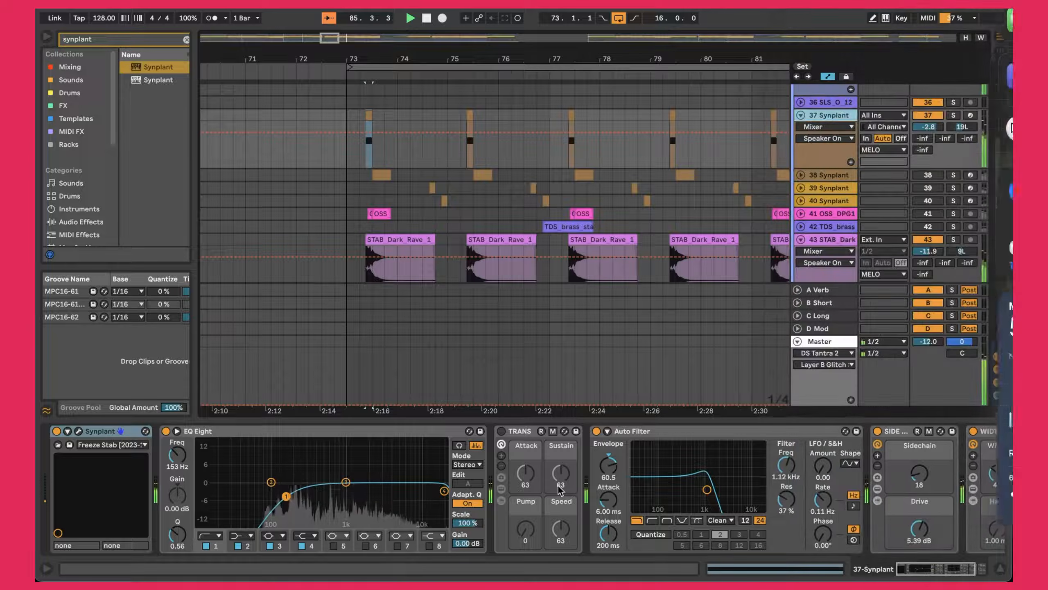
pyautogui.hscroll(3, 717, 481)
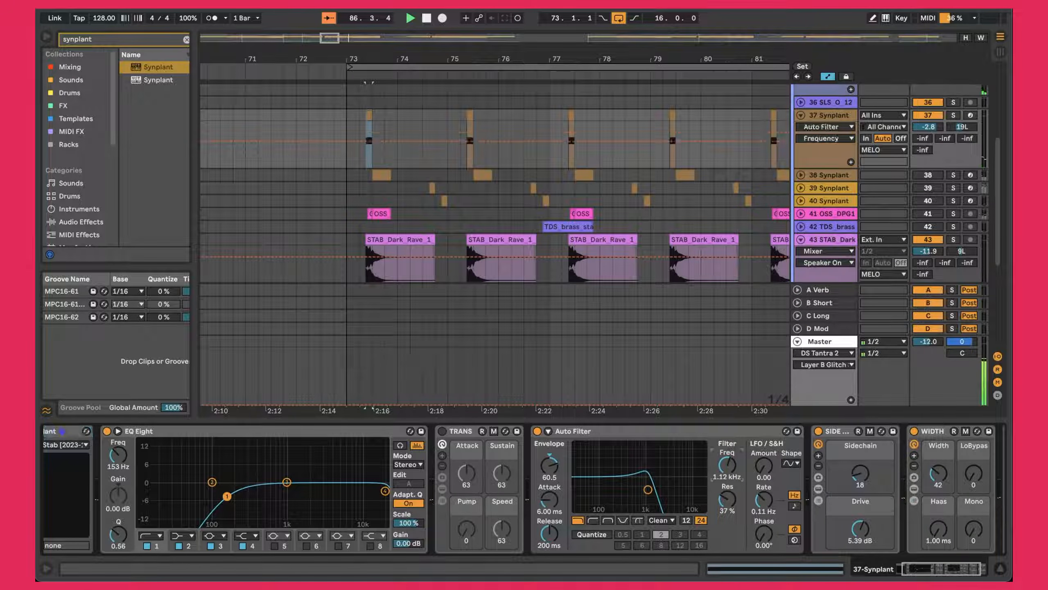
pyautogui.moveTo(727, 465); pyautogui.dragTo(728, 464)
pyautogui.click(727, 500)
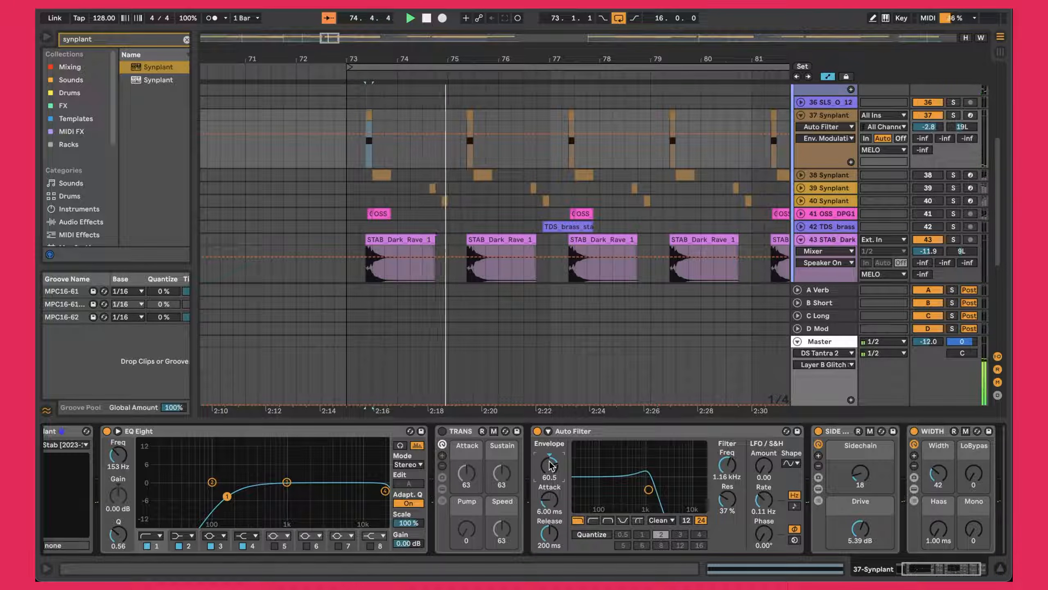
pyautogui.hscroll(3, 549, 465)
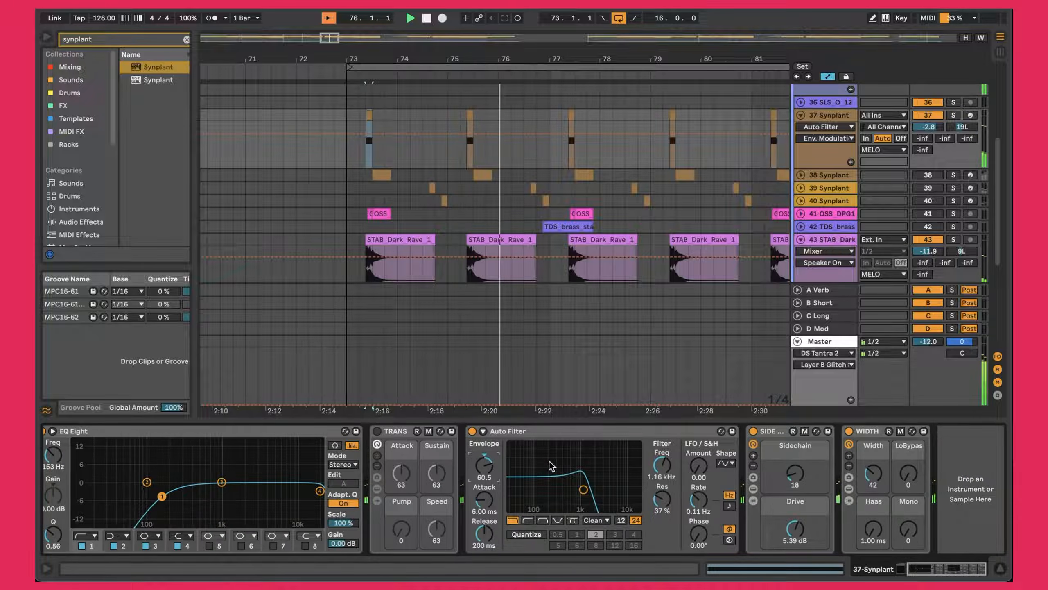
# - Examine the SIDE + SAT and WIDTH racks on the 37 Synplant track, then the device chain of the STAB_Dark_Rave_1 track
pyautogui.click(781, 434)
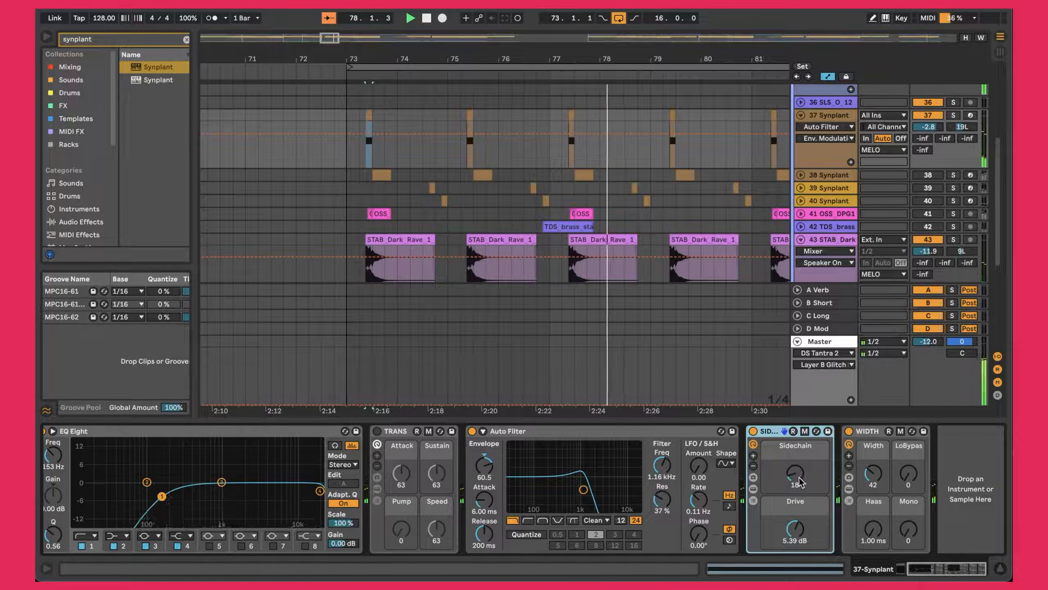
pyautogui.click(799, 535)
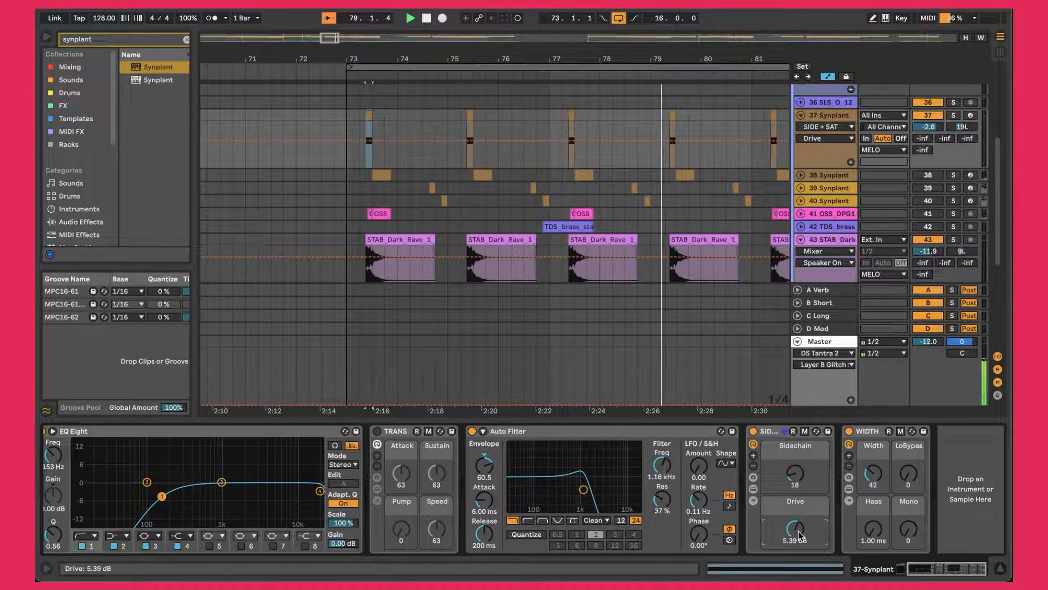
pyautogui.click(873, 429)
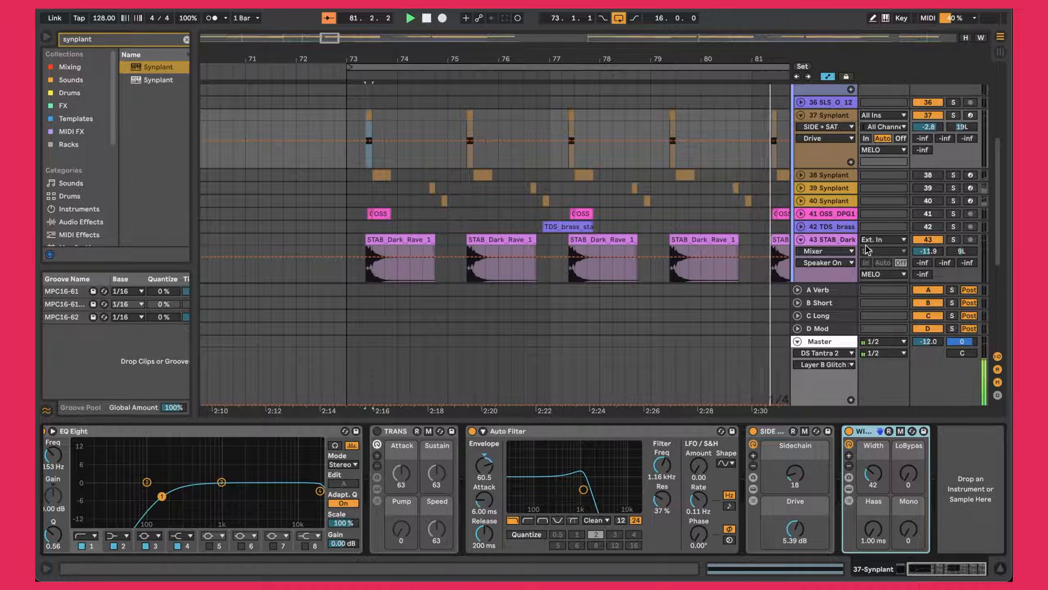
pyautogui.click(842, 240)
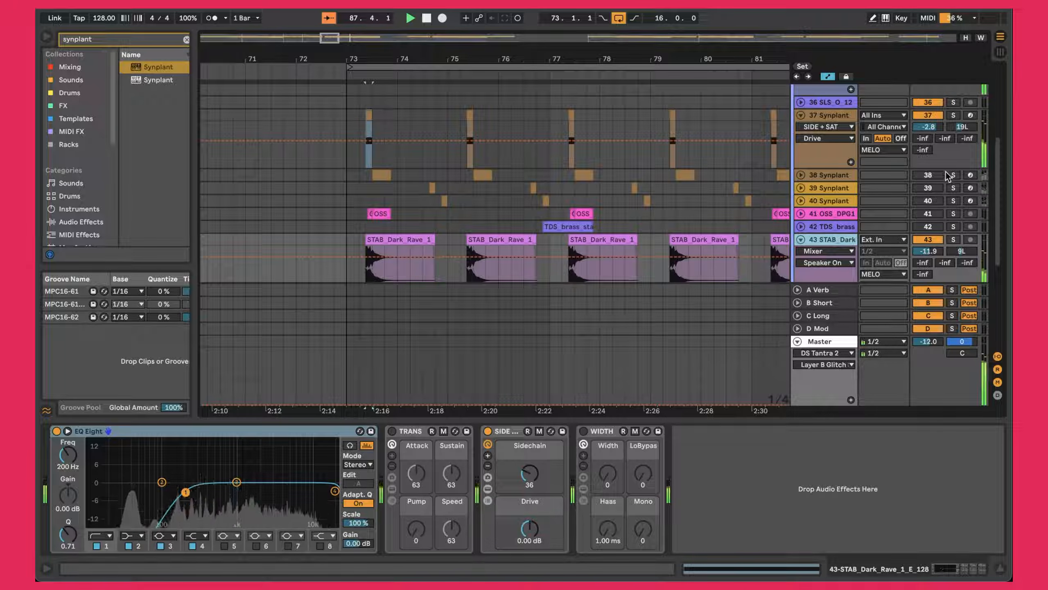
# - Expand the 38 Synplant track and show its device chain
pyautogui.click(801, 174)
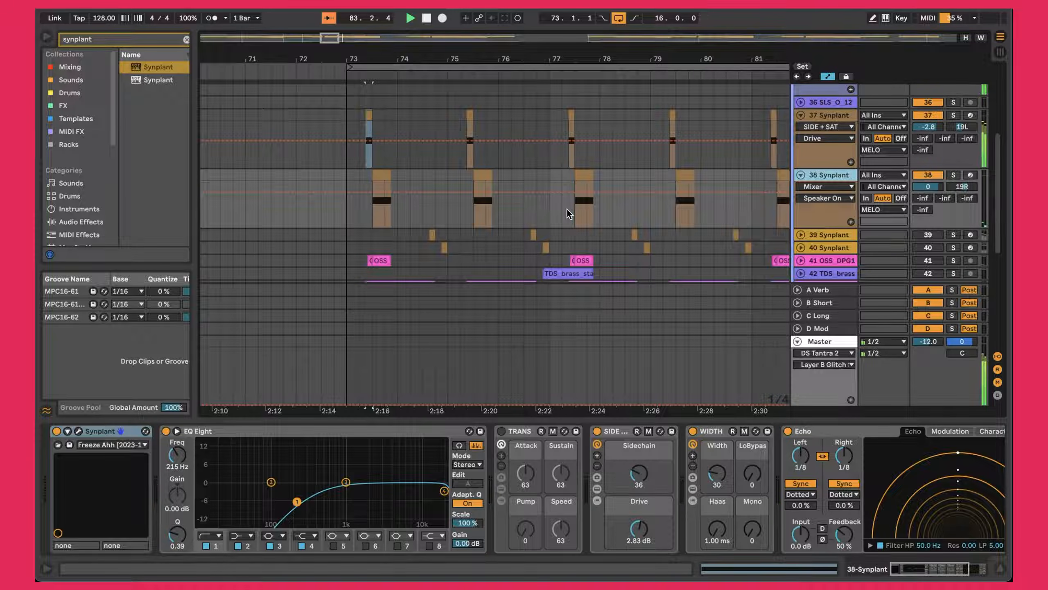
pyautogui.scroll(10, 567, 209)
pyautogui.scroll(-12, 548, 179)
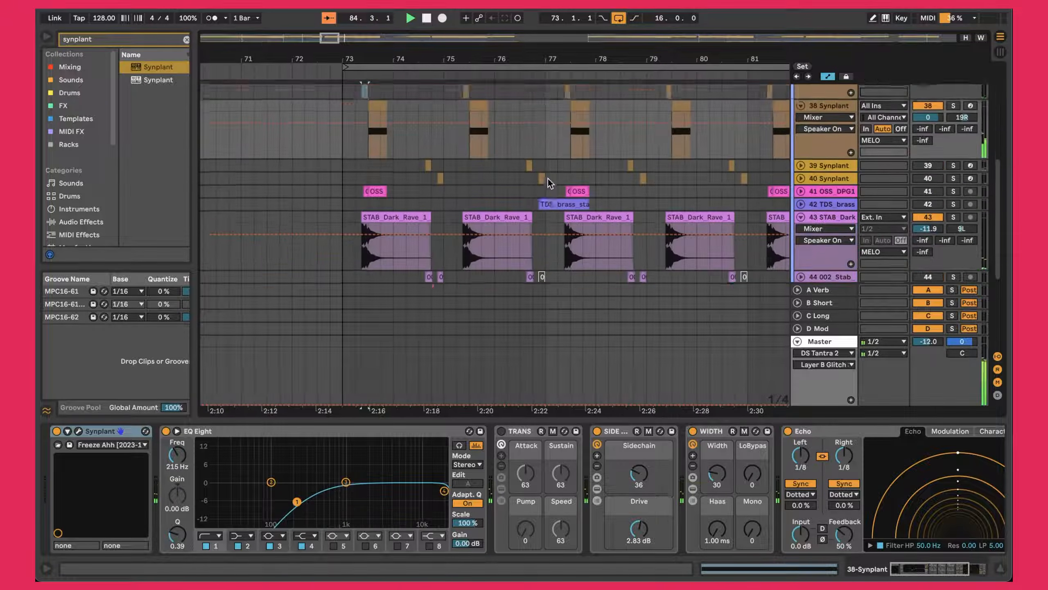
pyautogui.scroll(-3, 548, 179)
pyautogui.scroll(6, 474, 204)
pyautogui.click(817, 171)
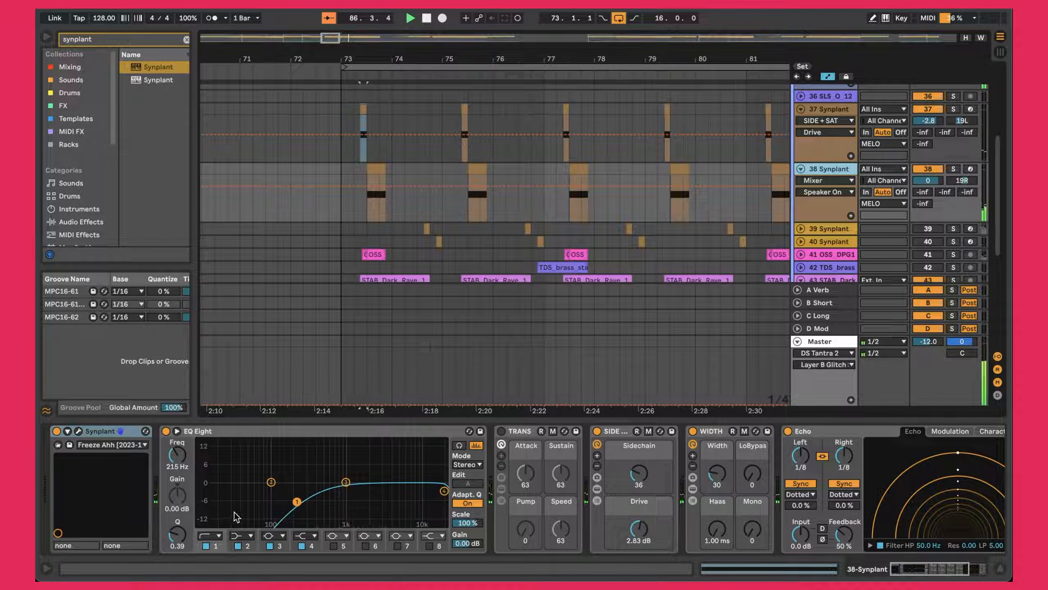
# - Examine the SIDE + SAT, WIDTH and Echo devices on the 38 Synplant track
pyautogui.hscroll(3, 367, 498)
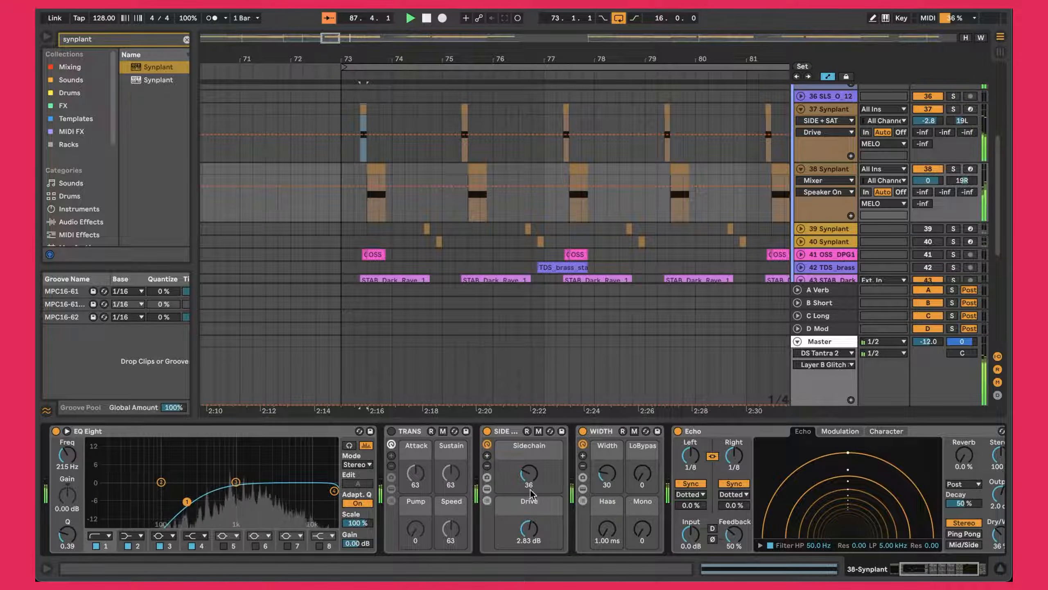
pyautogui.click(533, 536)
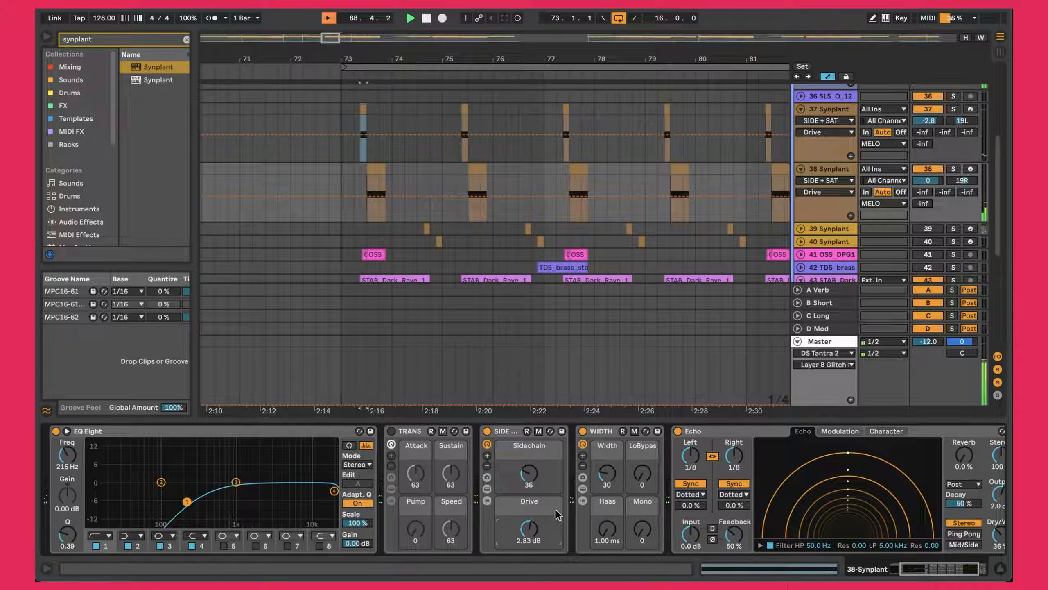
pyautogui.click(612, 428)
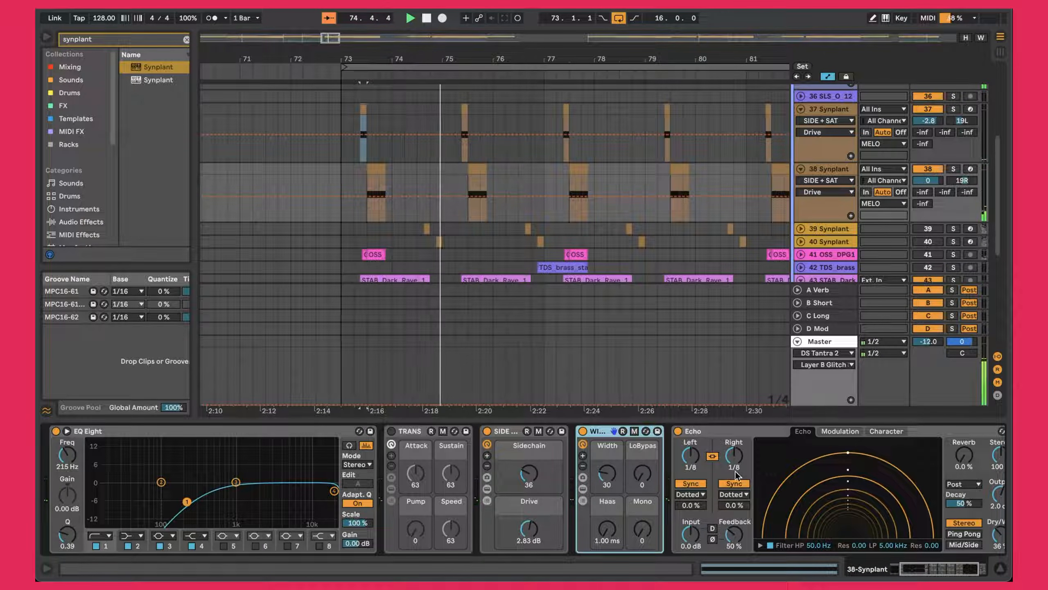
# - Activate and expand the 41 OSS_DPG1 track, listen to it in the mix, and show its device chain
pyautogui.scroll(-5, 620, 178)
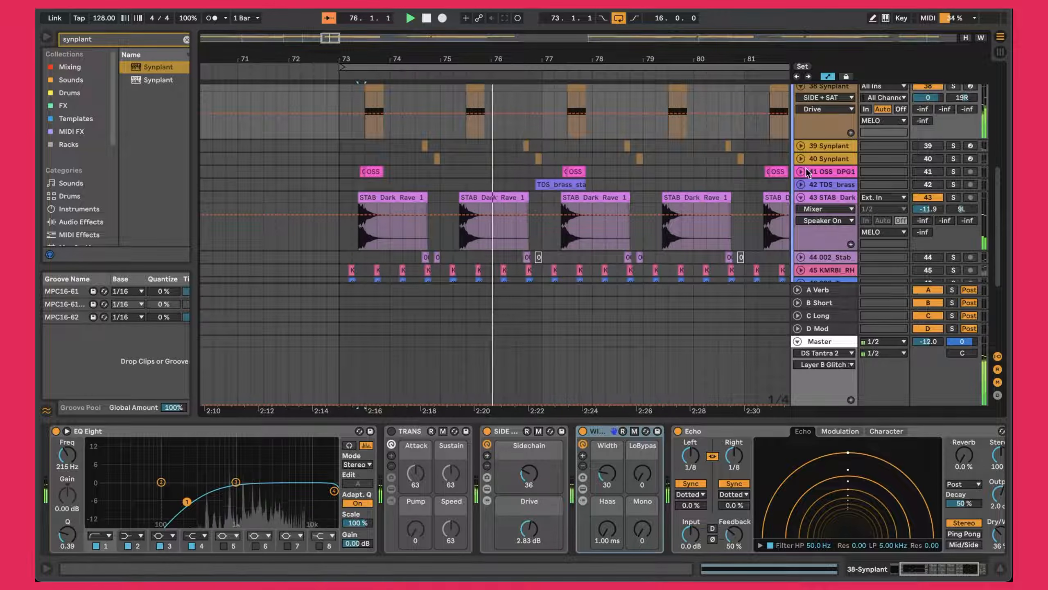
pyautogui.click(928, 171)
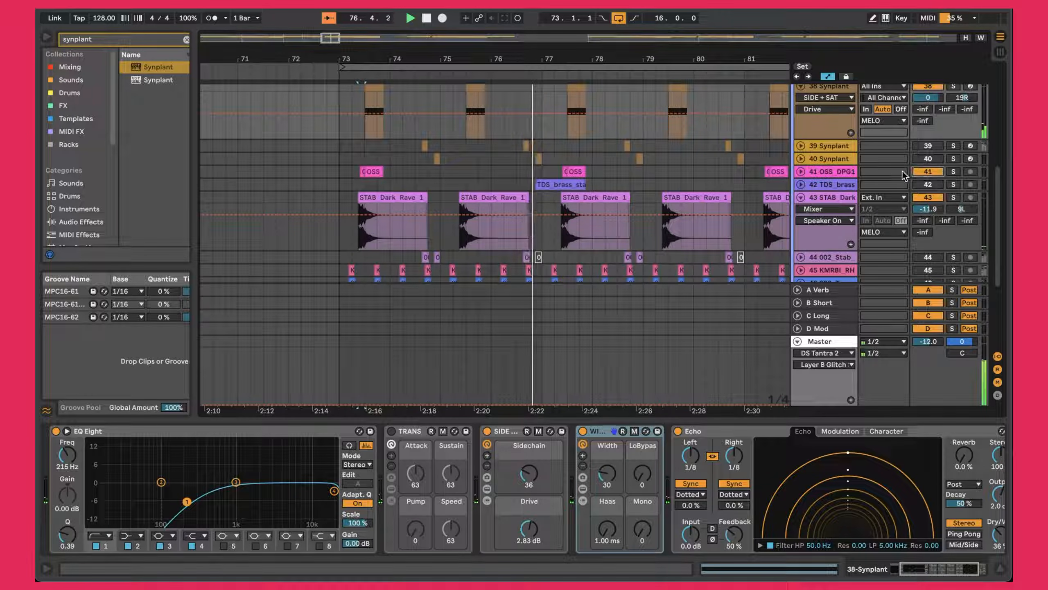
pyautogui.click(800, 171)
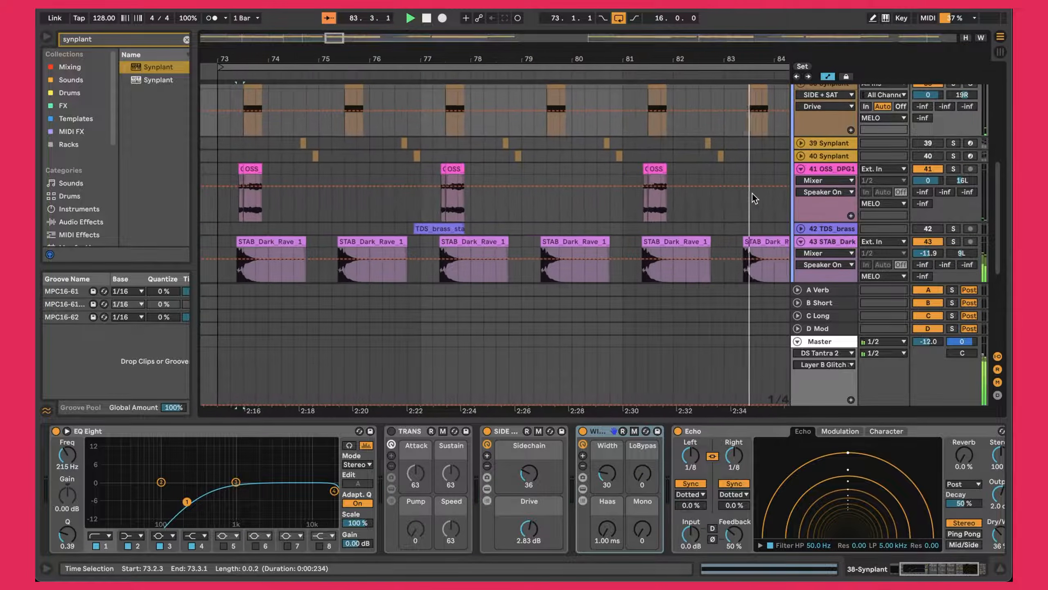
pyautogui.scroll(1, 751, 193)
pyautogui.scroll(1, 752, 193)
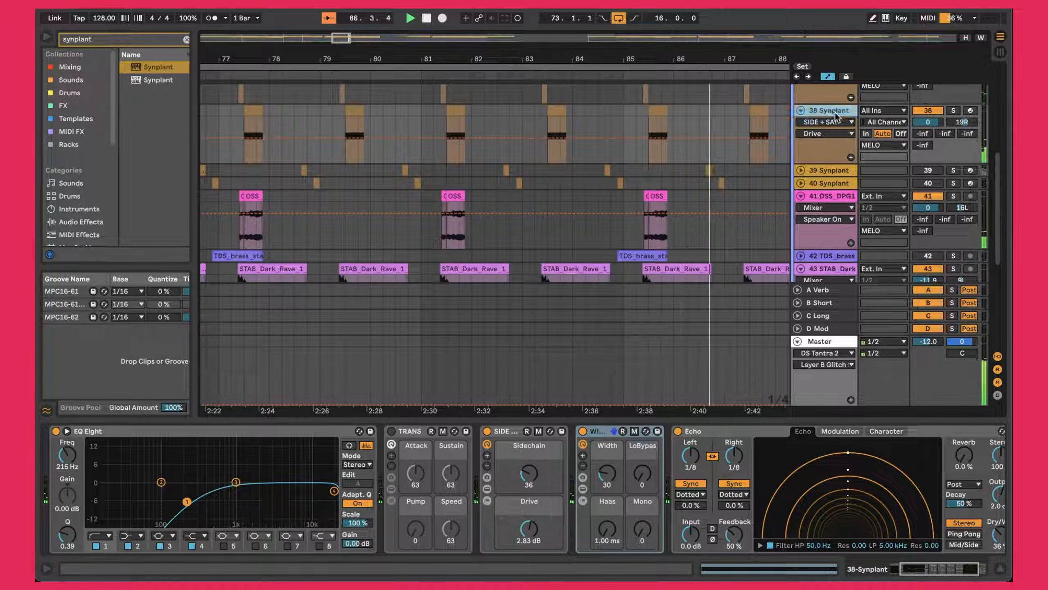
pyautogui.click(830, 197)
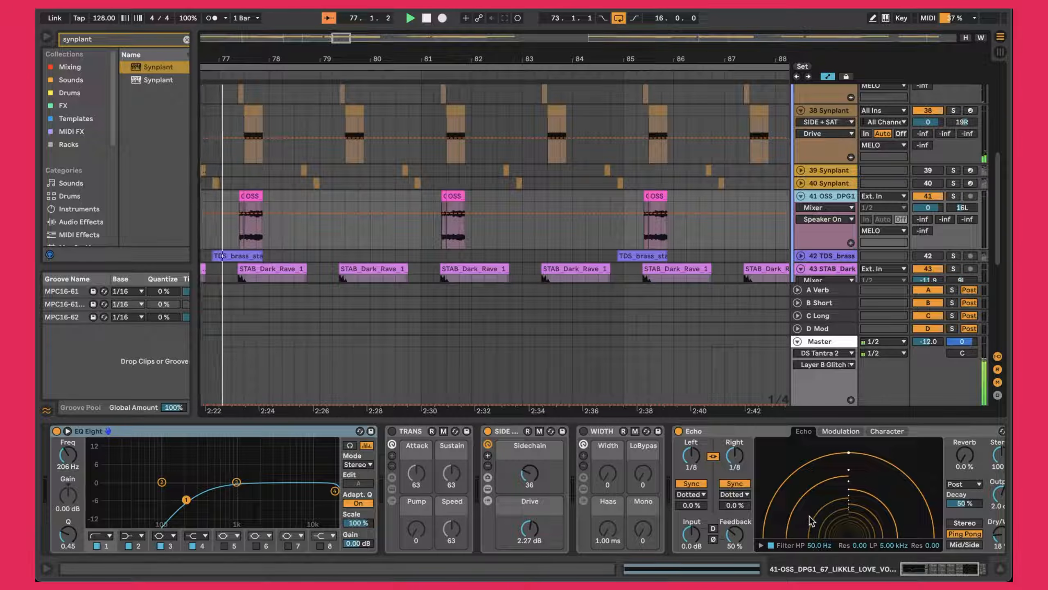
# - Activate the 39 and 40 Synplant tracks and inspect the MIDI note in a clip of each
pyautogui.hscroll(-5, 600, 205)
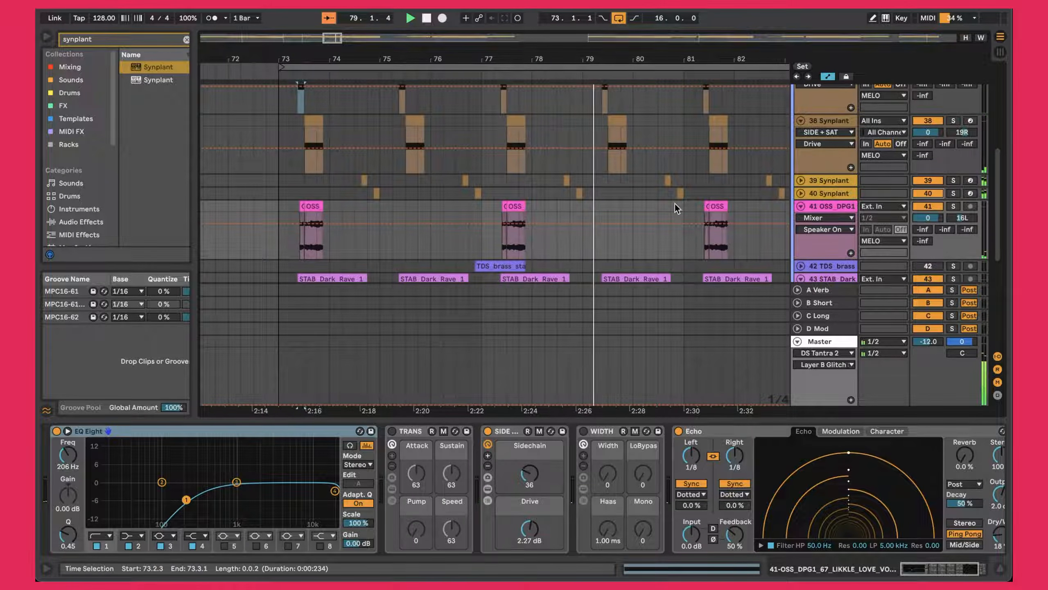
pyautogui.hscroll(2, 676, 205)
pyautogui.hscroll(1, 675, 203)
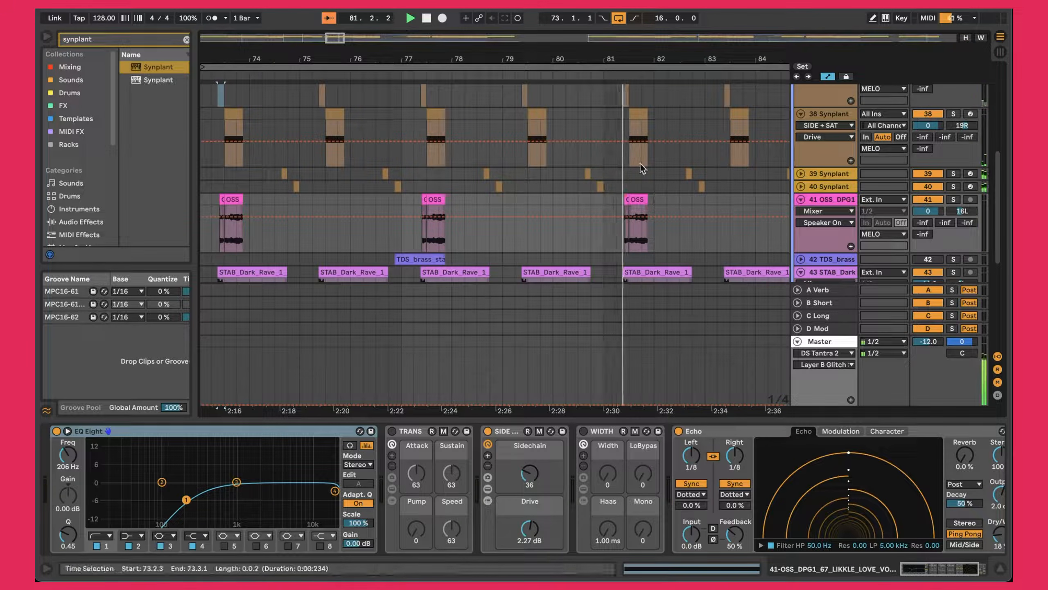
pyautogui.doubleClick(585, 177)
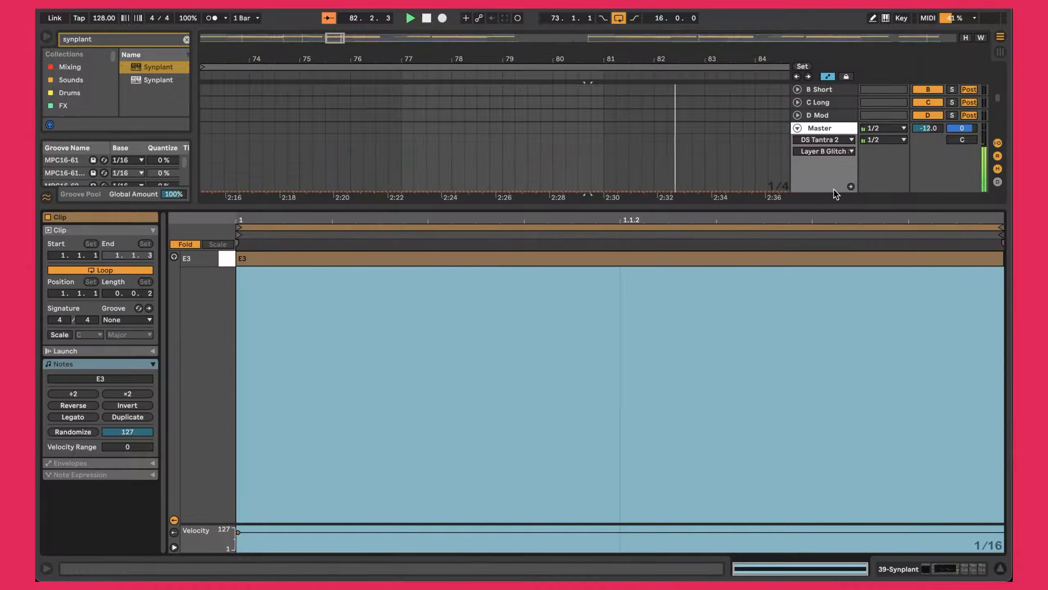
pyautogui.press('super+alt+l')
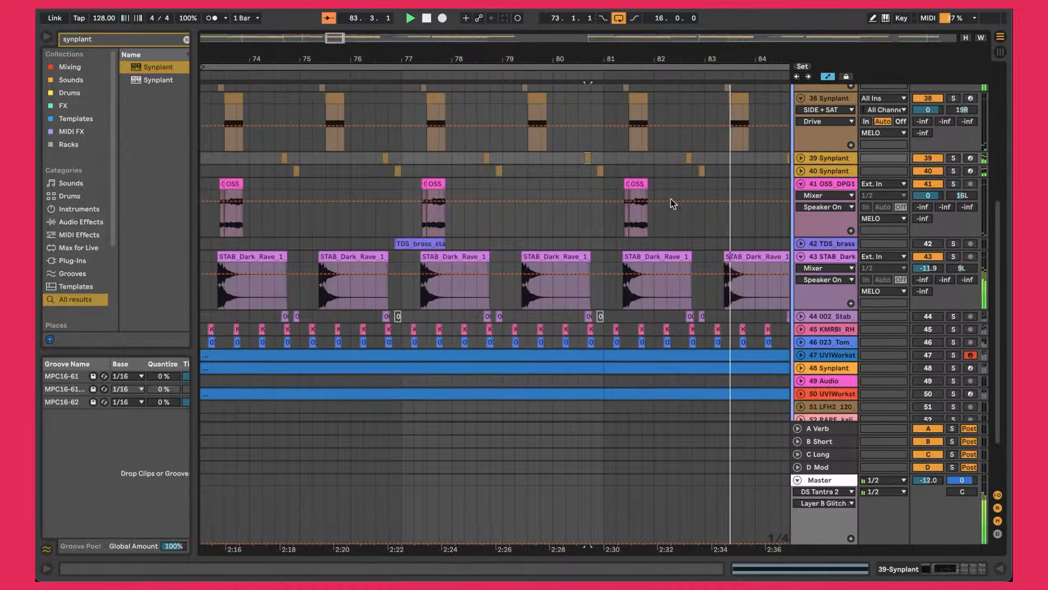
pyautogui.doubleClick(599, 171)
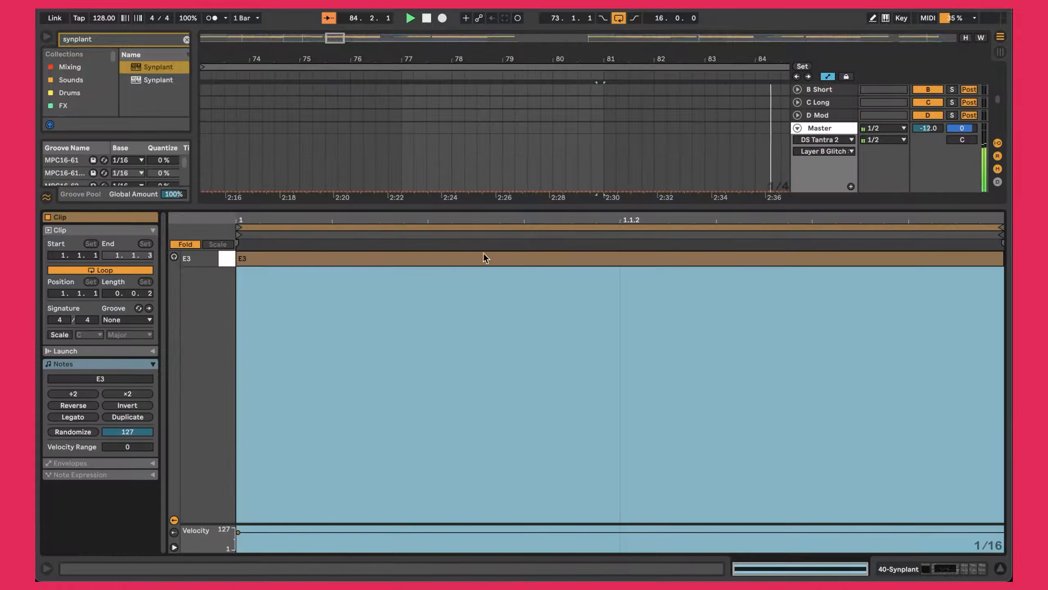
pyautogui.click(450, 256)
pyautogui.press('super+alt+l')
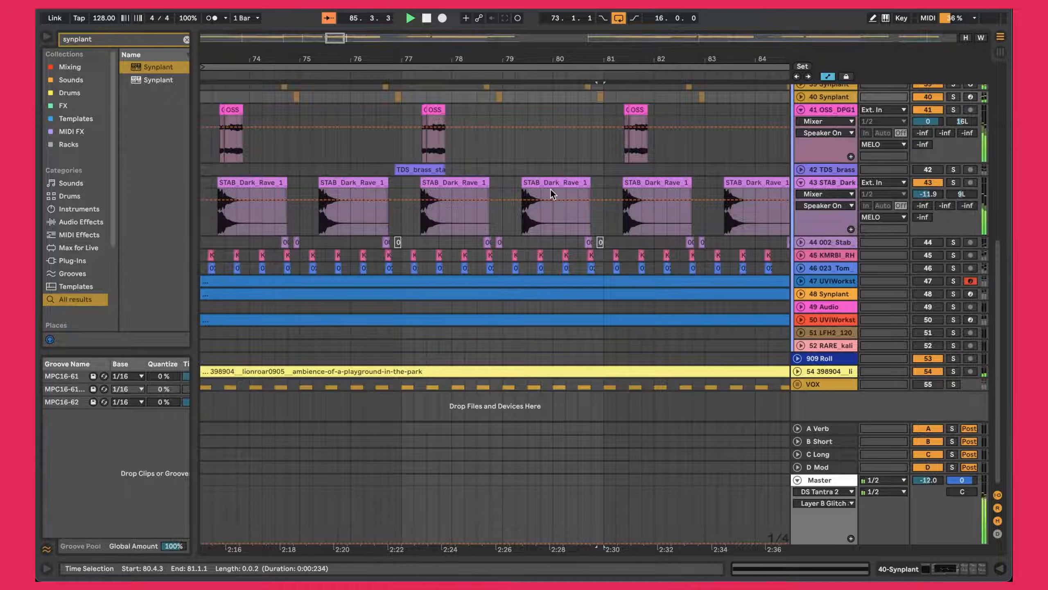
# - Activate the 45 KMRBI_RH and 46 023_Tom tracks and expand both to show their waveforms
pyautogui.scroll(3, 542, 198)
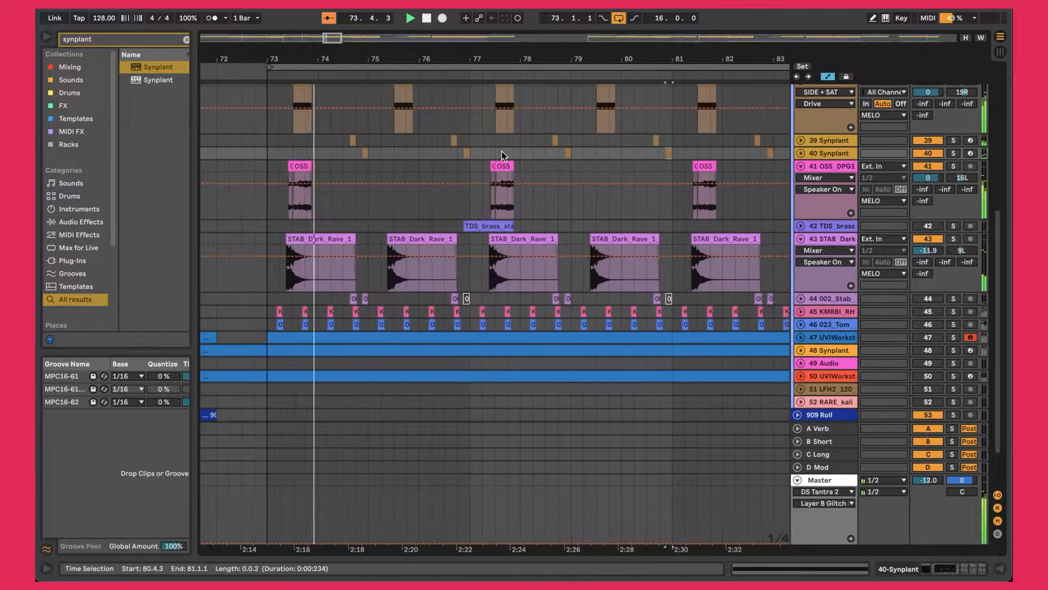
pyautogui.press('super+z')
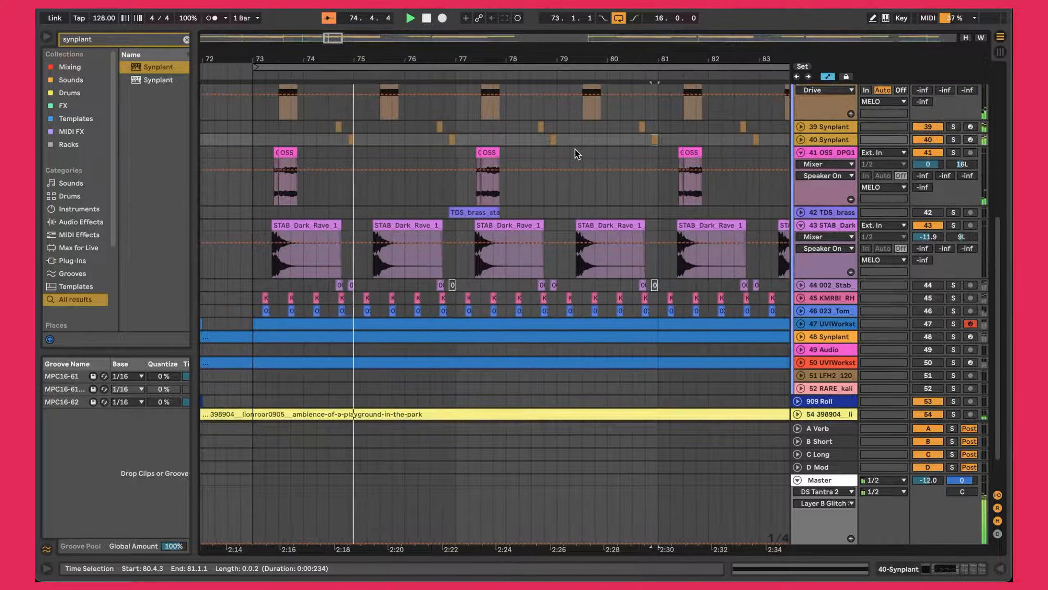
pyautogui.click(927, 298)
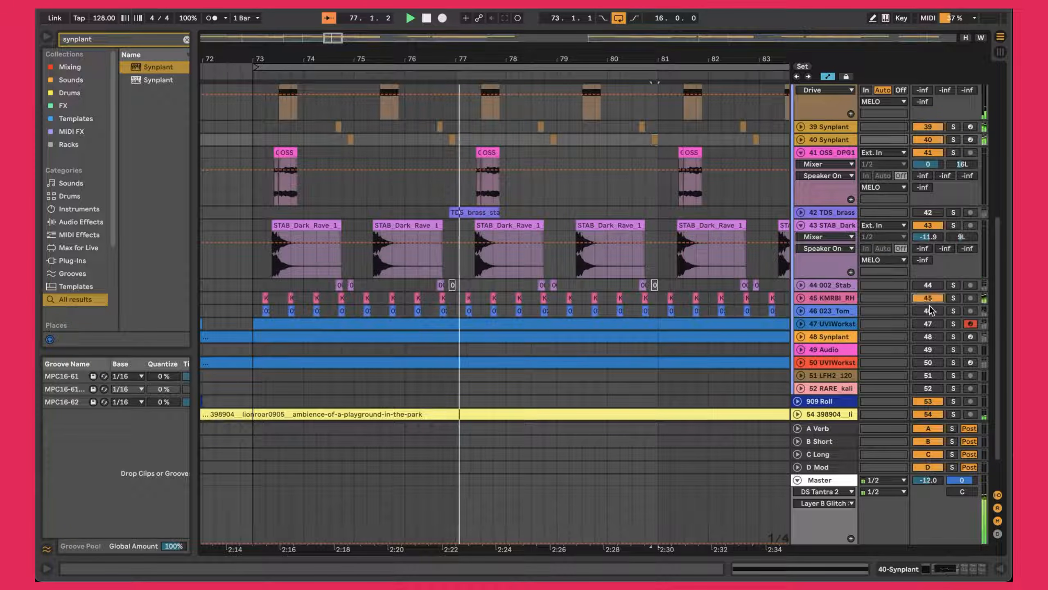
pyautogui.click(800, 297)
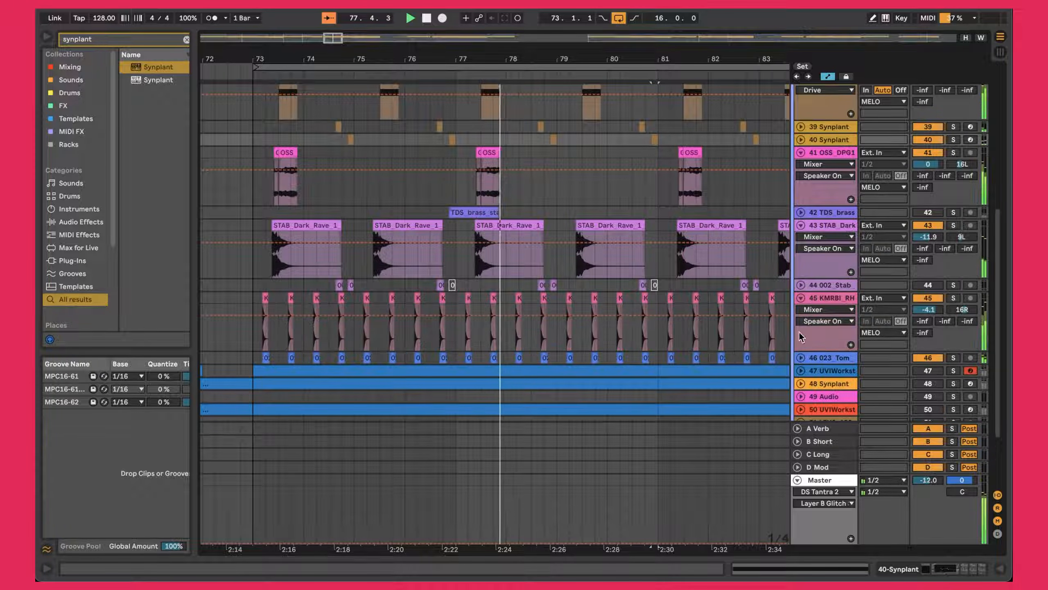
pyautogui.click(799, 358)
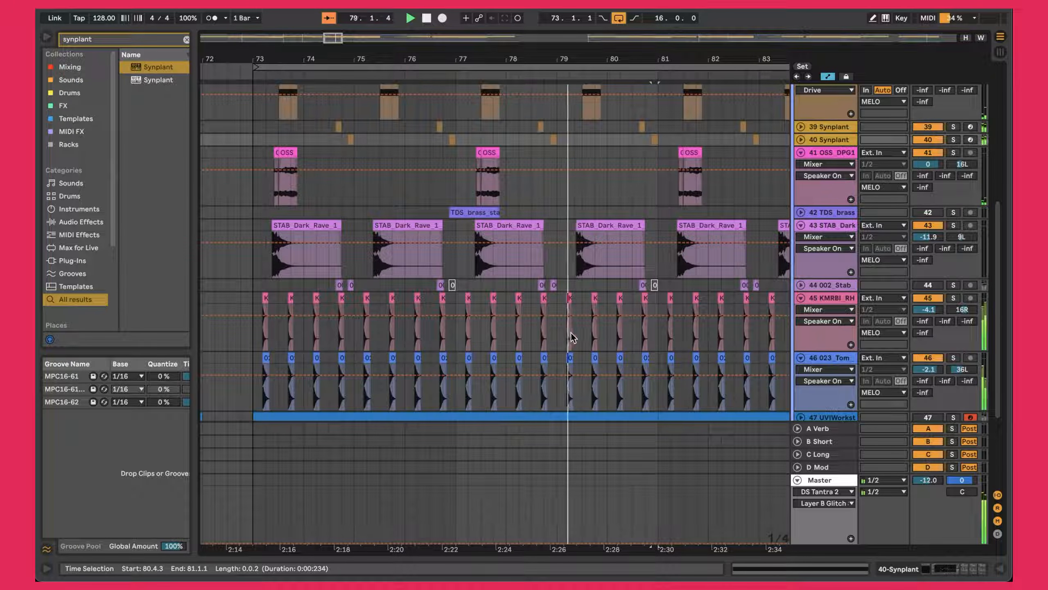
# - Examine the device chains of the 39 Synplant and 40 Synplant tracks, including their EQ Eight, SIDE + SAT and WIDTH settings
pyautogui.click(834, 289)
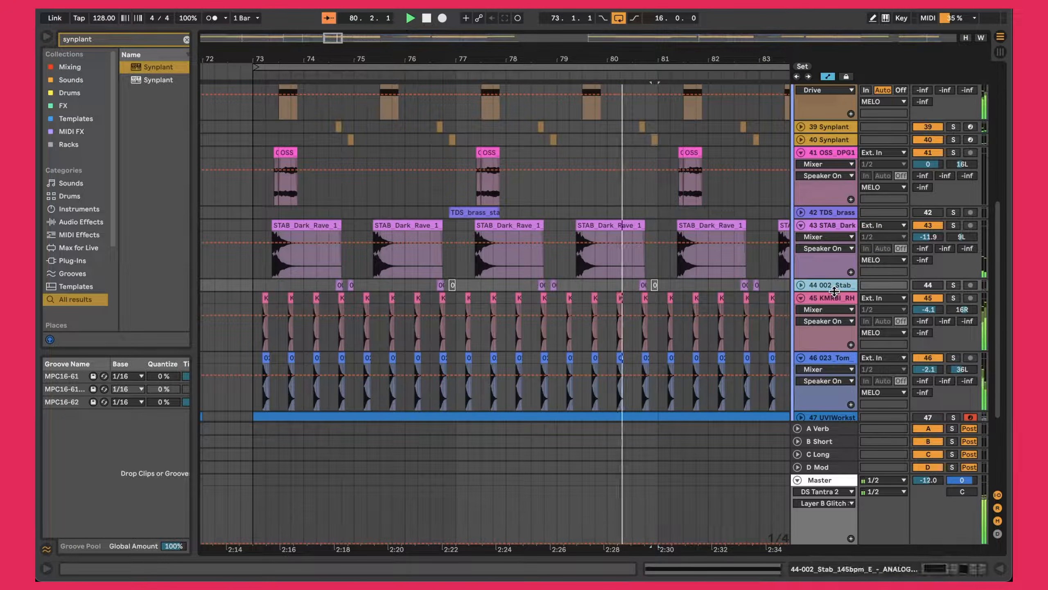
pyautogui.click(831, 128)
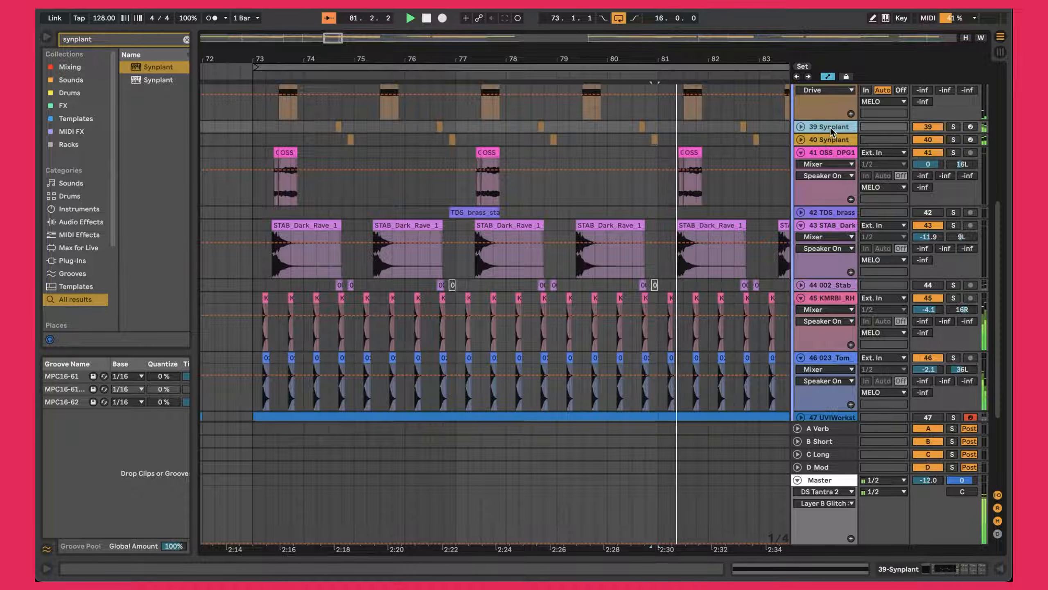
pyautogui.doubleClick(831, 128)
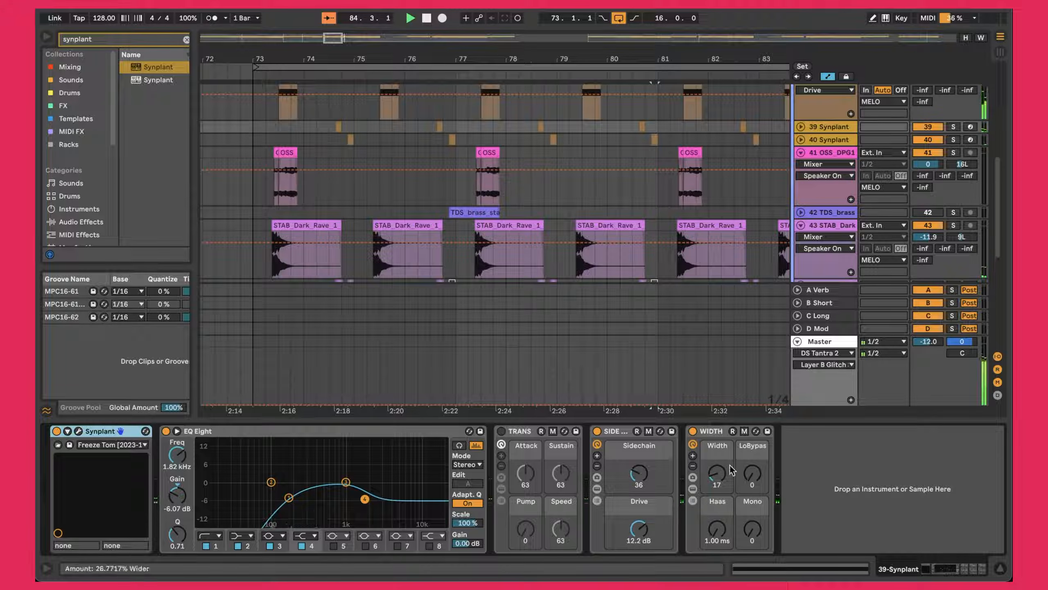
pyautogui.click(843, 141)
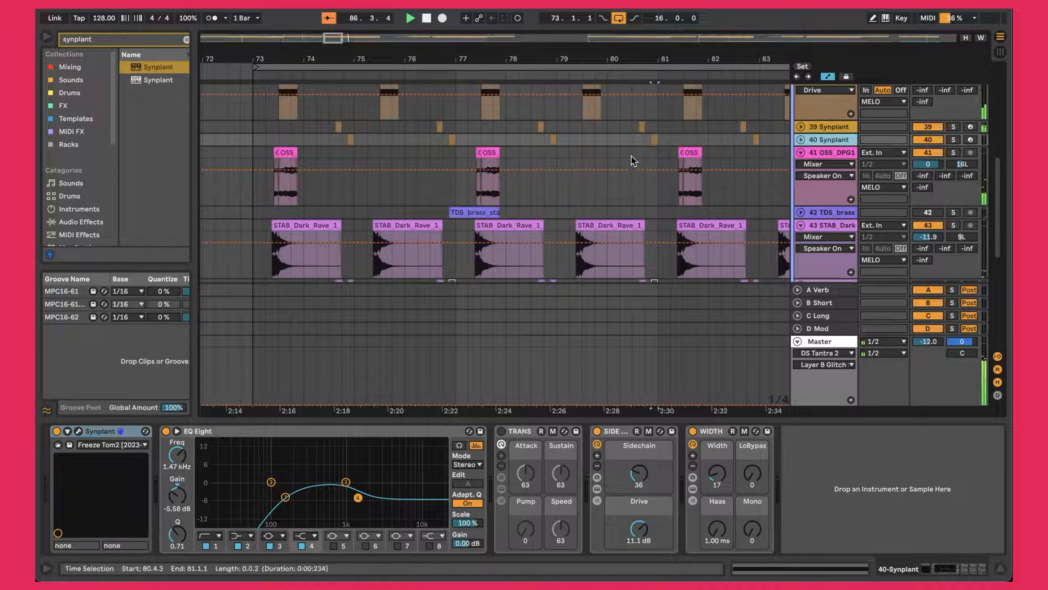
# - Examine the device chains of the 44 002_Stab and 45 KMRBI_RH tracks
pyautogui.scroll(-4, 630, 152)
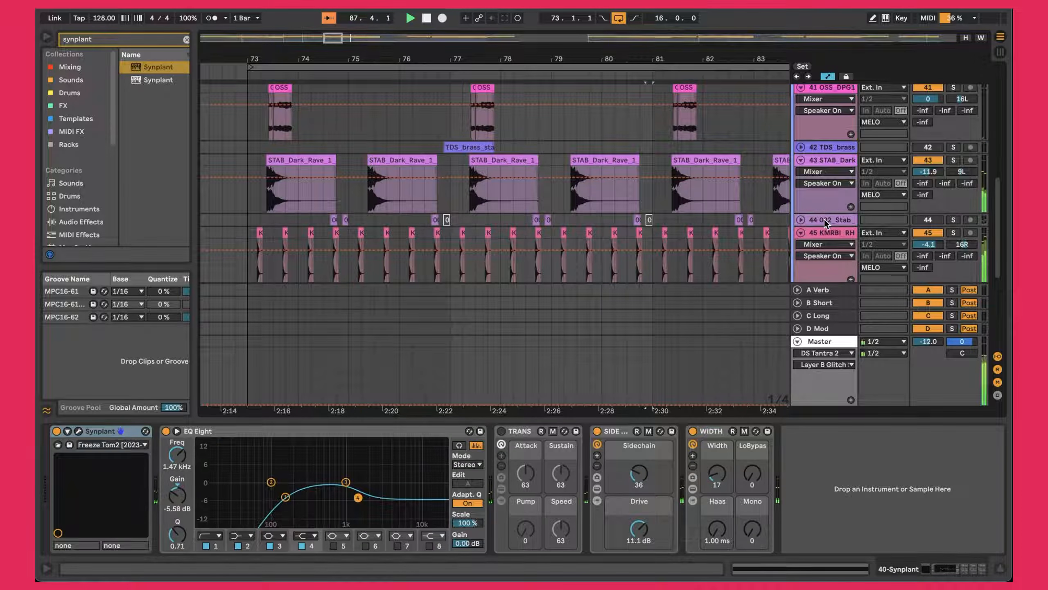
pyautogui.click(825, 223)
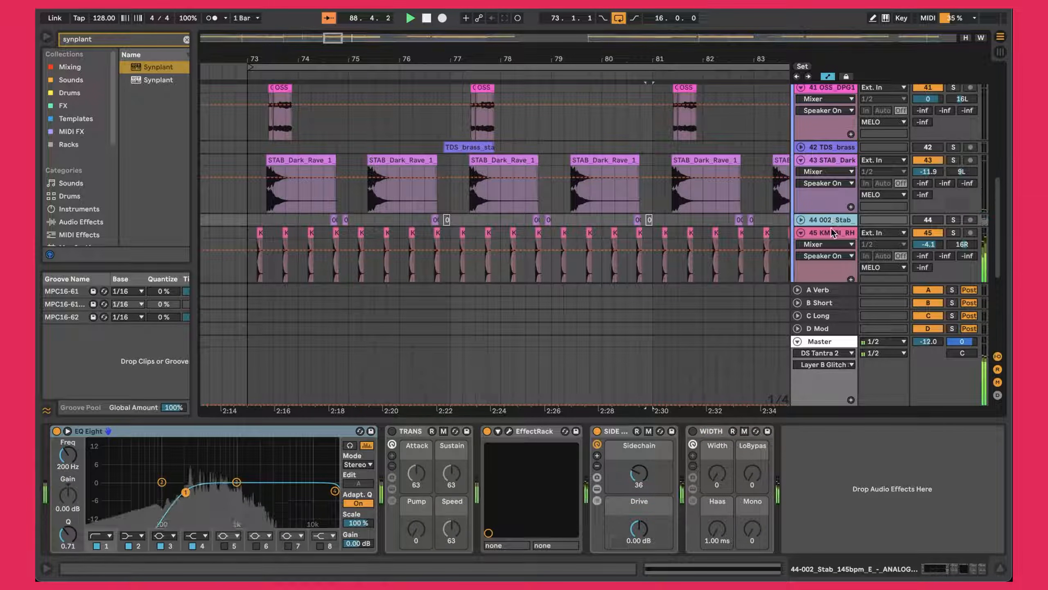
pyautogui.click(831, 234)
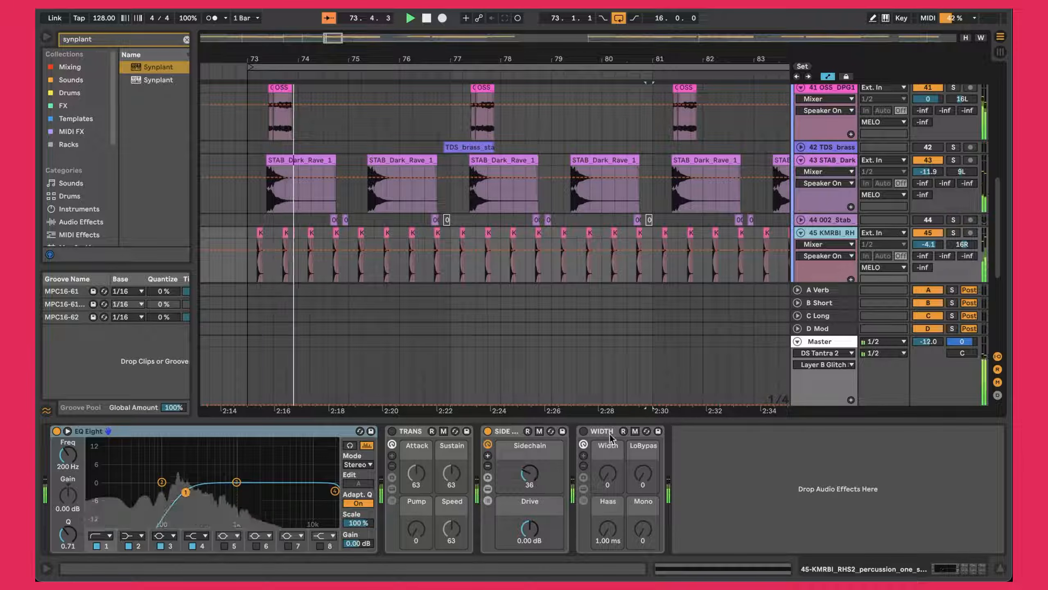
pyautogui.click(650, 264)
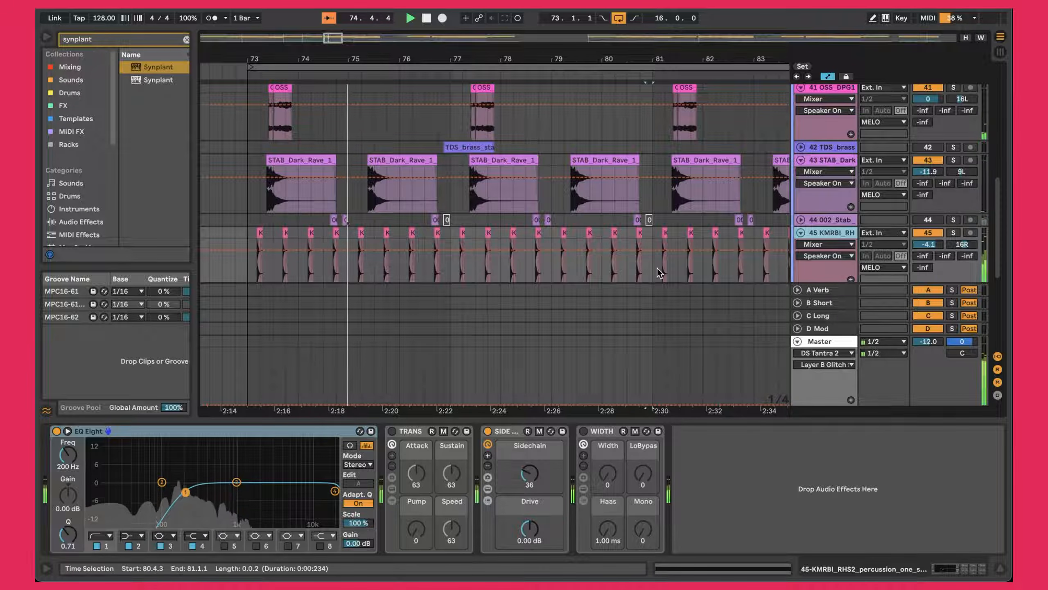
# - Activate and expand the 42 TDS_brass track and look at how its stab repeats across the loop
pyautogui.scroll(2, 659, 273)
pyautogui.click(800, 173)
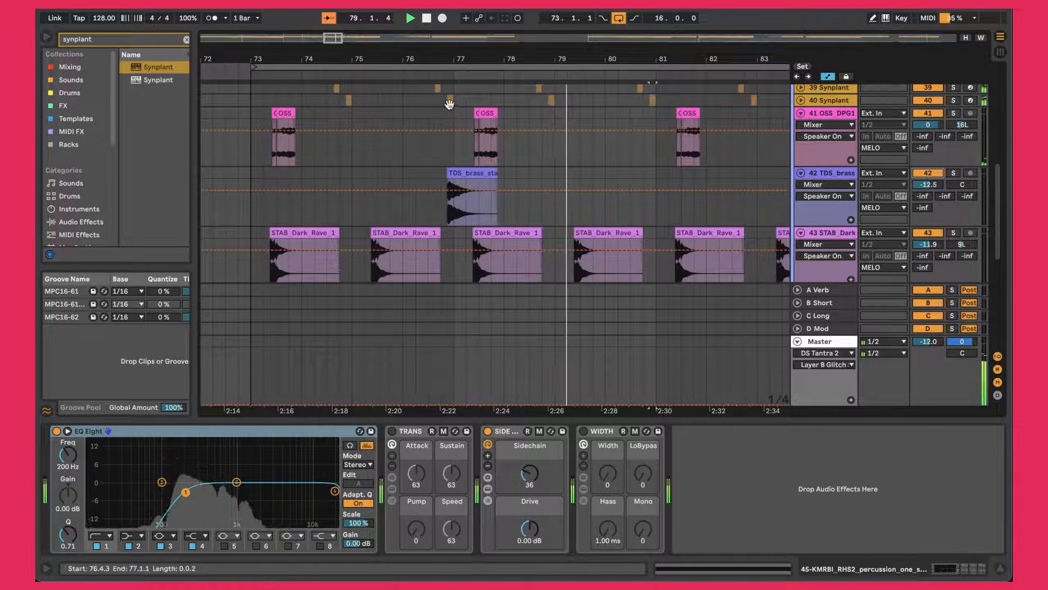
pyautogui.scroll(5, 450, 125)
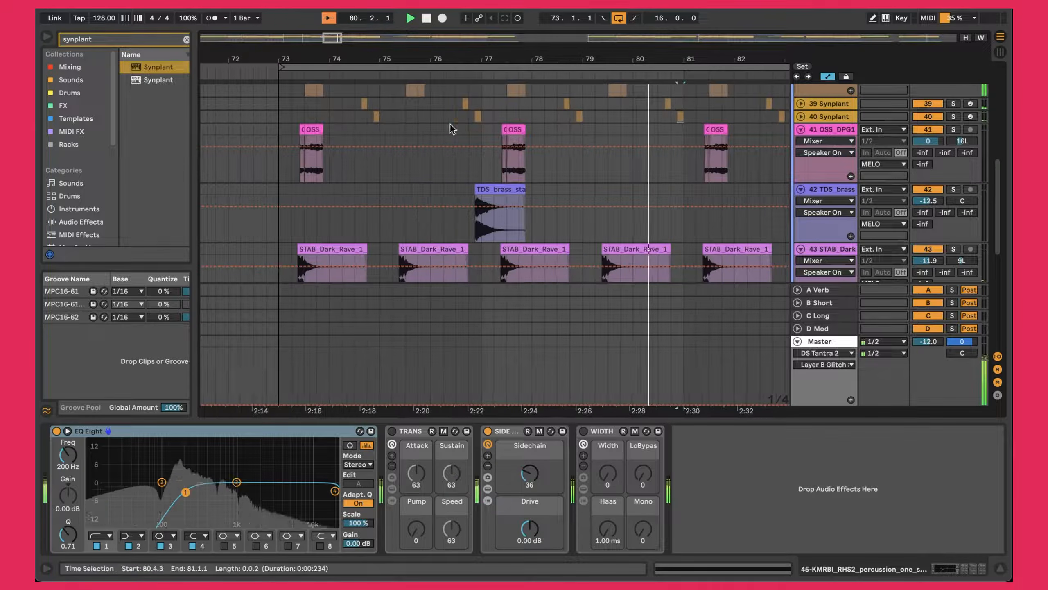
pyautogui.moveTo(456, 61); pyautogui.dragTo(551, 140)
pyautogui.scroll(-3, 551, 140)
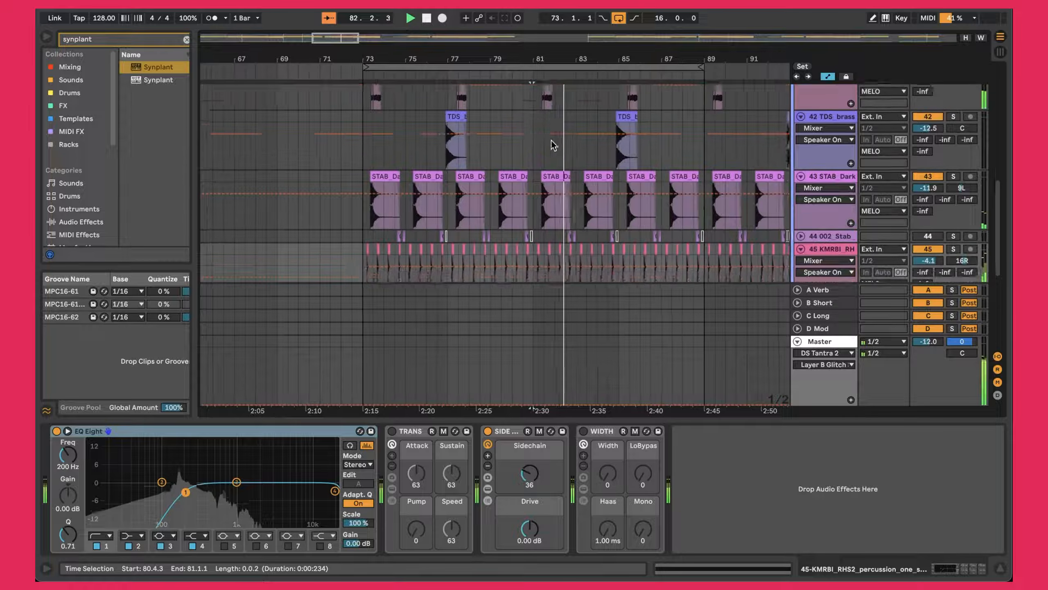
# - Activate the 44 002_Stab track and listen to it with the other stabs
pyautogui.scroll(-3, 551, 140)
pyautogui.click(928, 192)
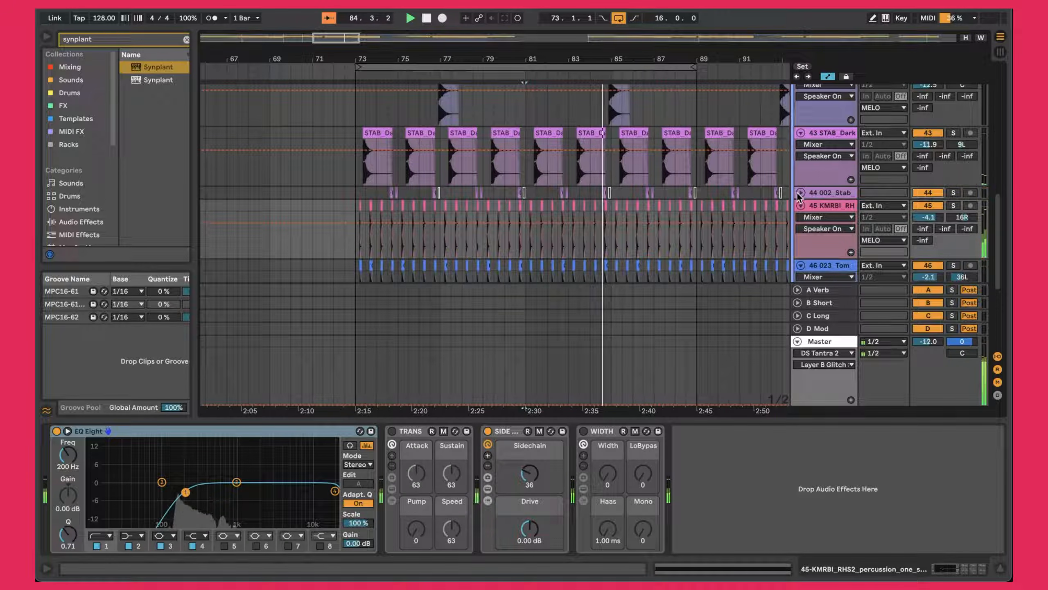
pyautogui.scroll(-3, 784, 171)
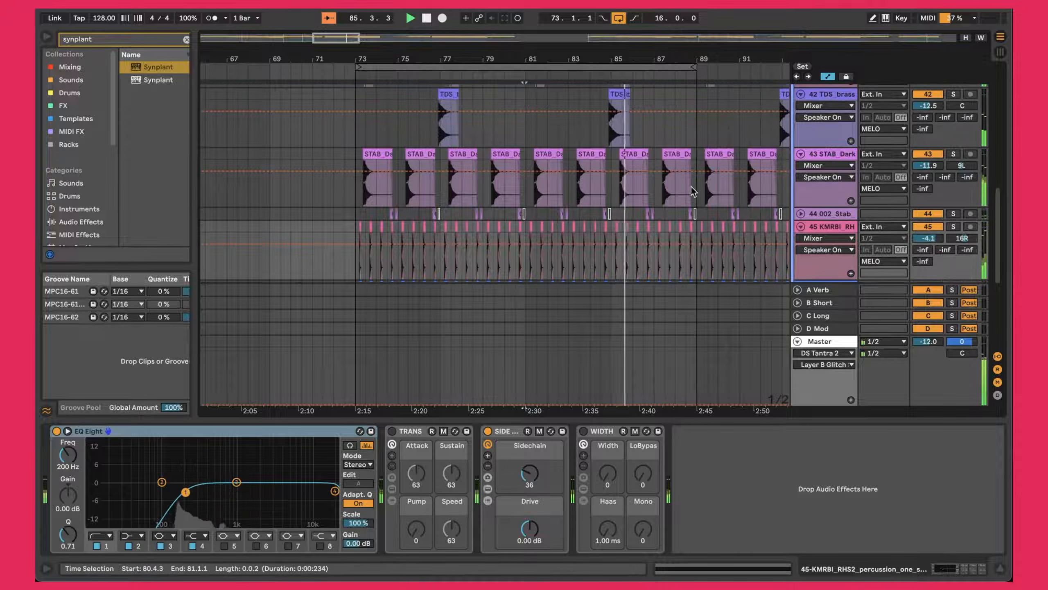
# - Activate the 47 UVIWorkstation track and expand it to show its MIDI clips
pyautogui.scroll(-6, 773, 181)
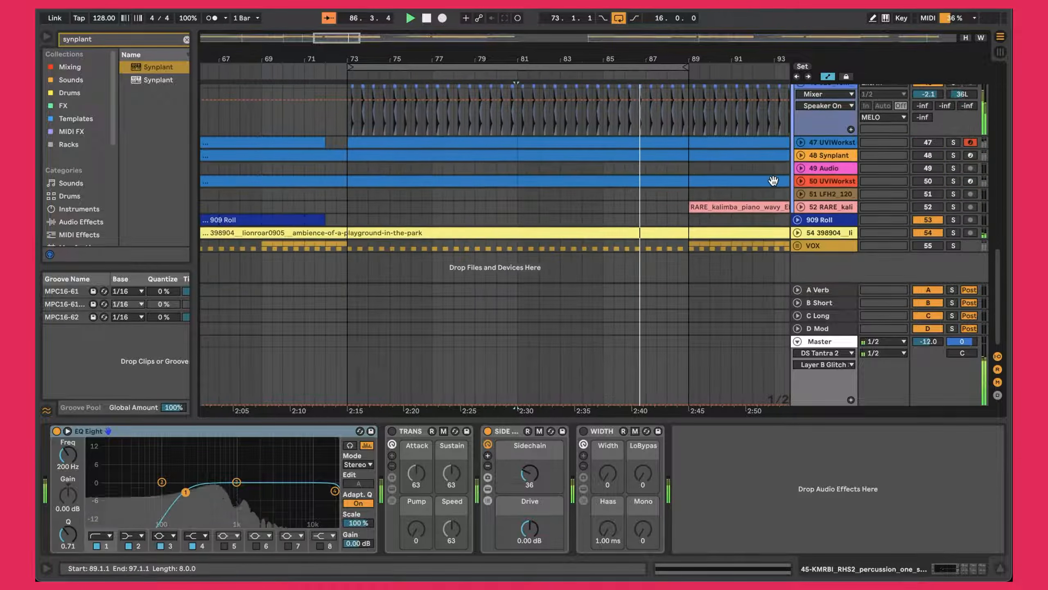
pyautogui.click(925, 143)
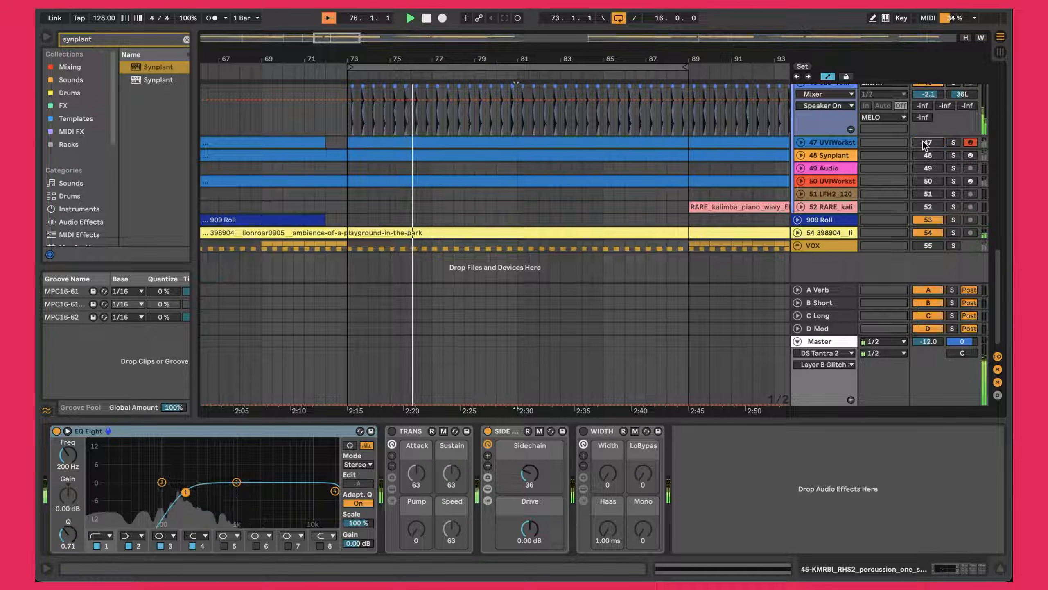
pyautogui.click(802, 142)
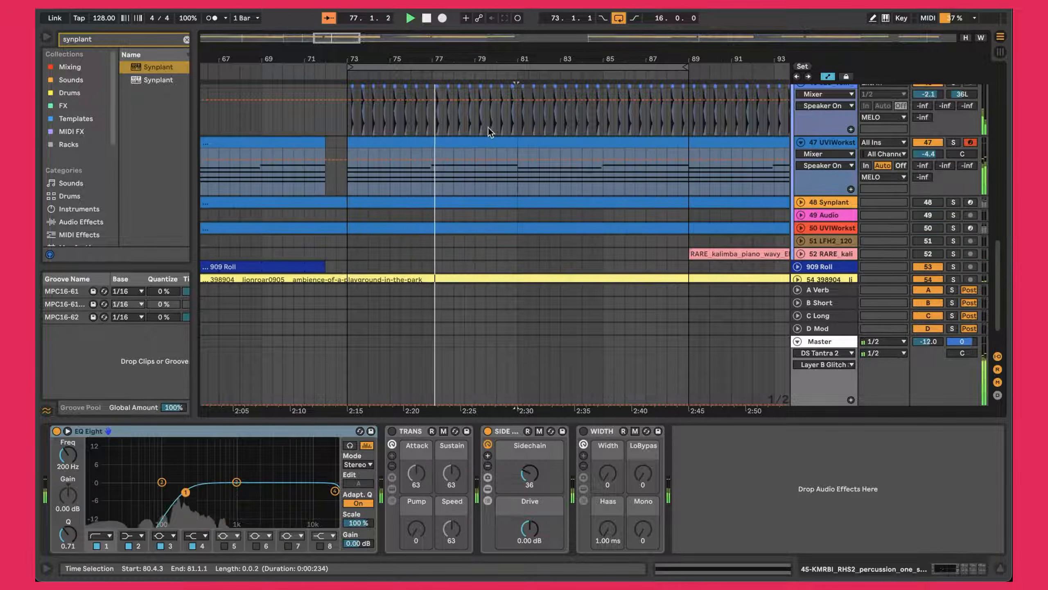
# - Inspect the chord notes in the 47 UVIWorkstation clip at bar 73 and the instrument's Breathing preset
pyautogui.click(485, 139)
pyautogui.doubleClick(447, 141)
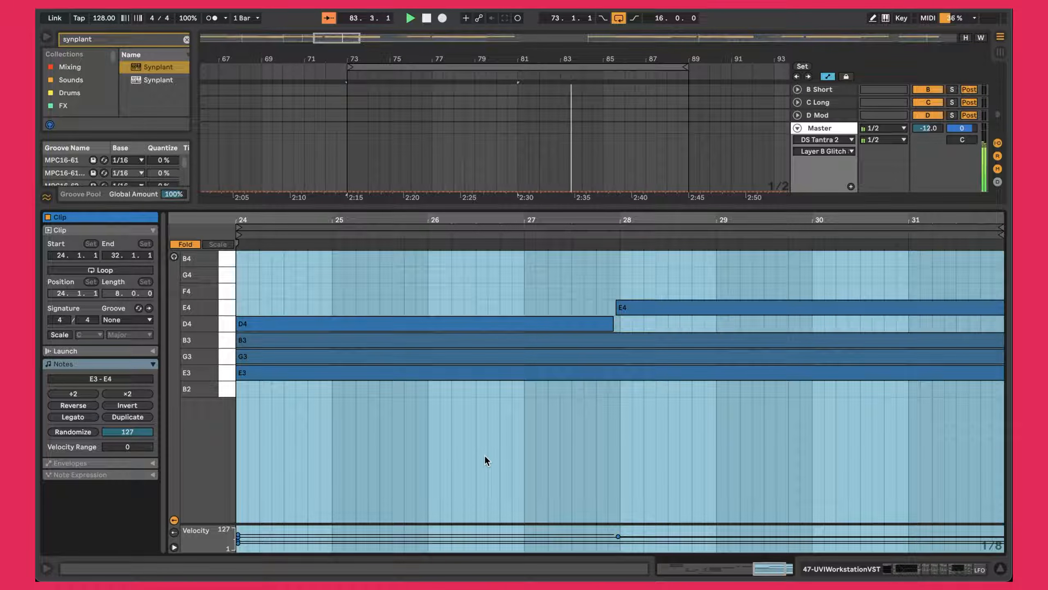
pyautogui.hotkey('shift', 'Tab')
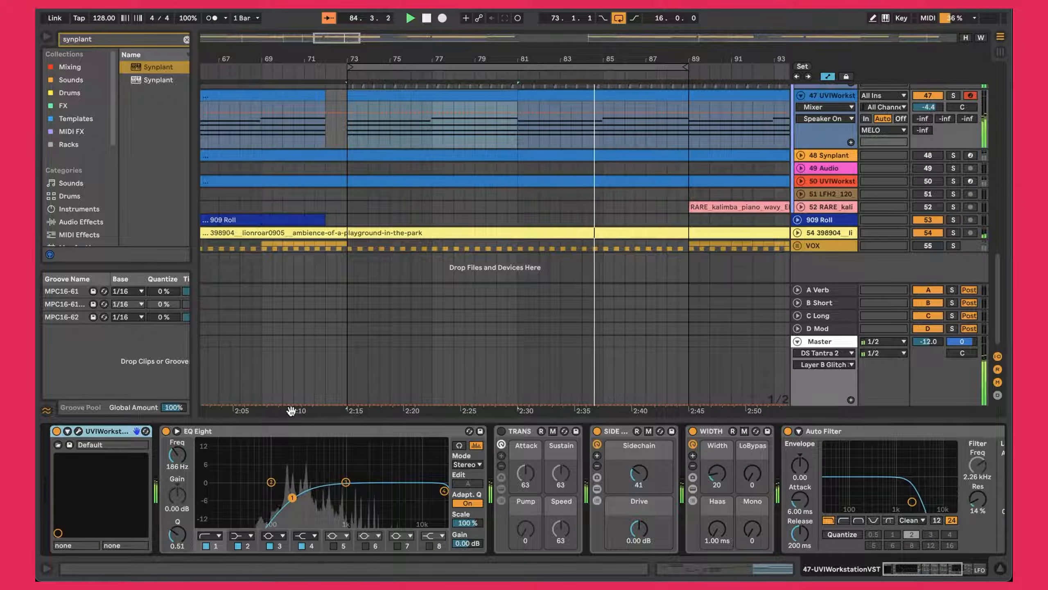
pyautogui.click(78, 431)
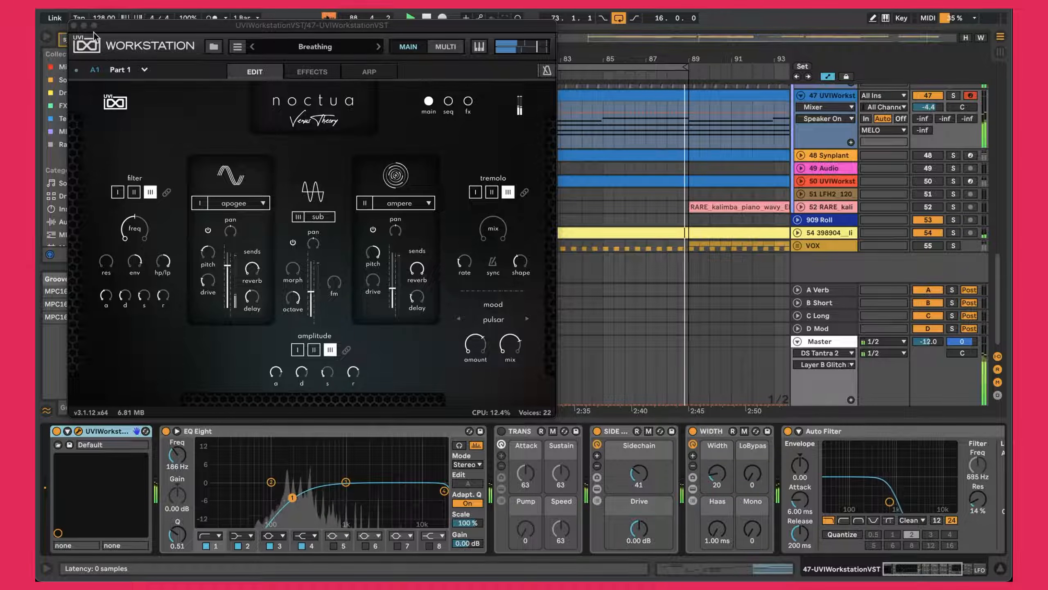
pyautogui.click(74, 26)
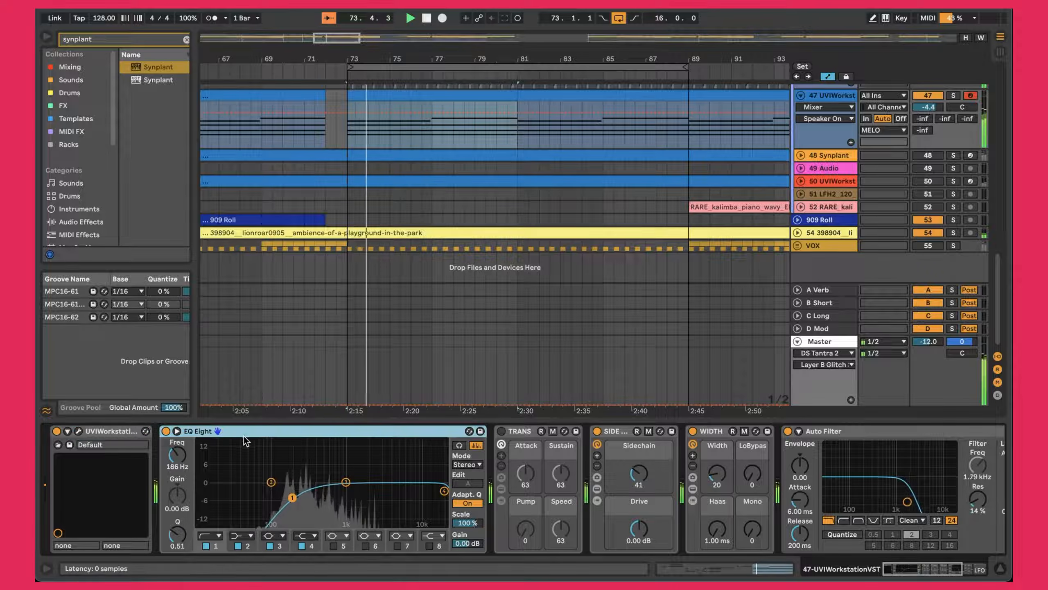
# - Examine the 47 UVIWorkstation track's effect chain through the WIDTH rack, Auto Filter and LFO
pyautogui.hscroll(3, 593, 458)
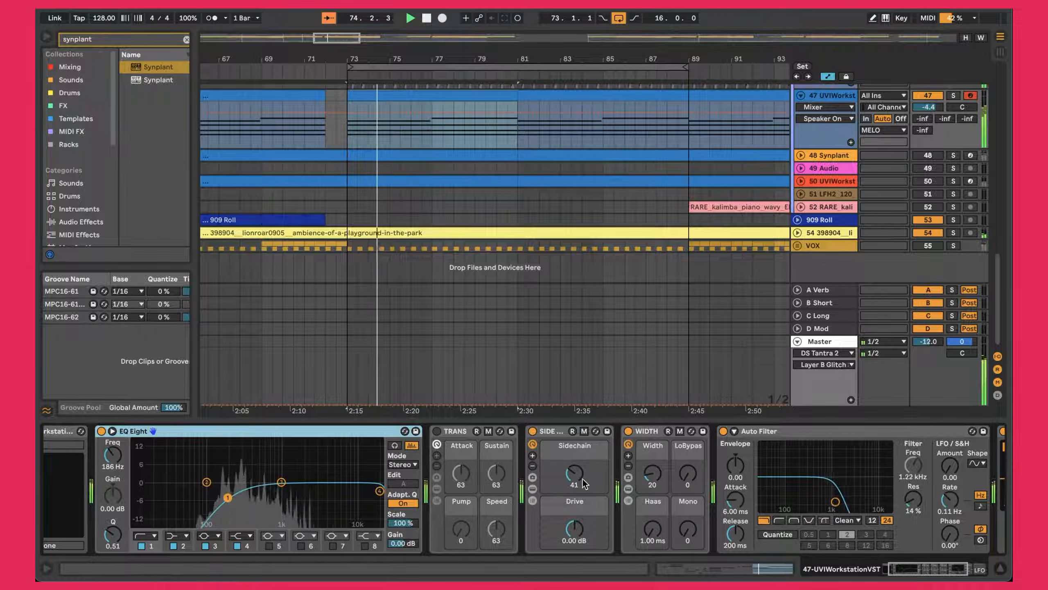
pyautogui.click(657, 480)
pyautogui.hscroll(5, 648, 480)
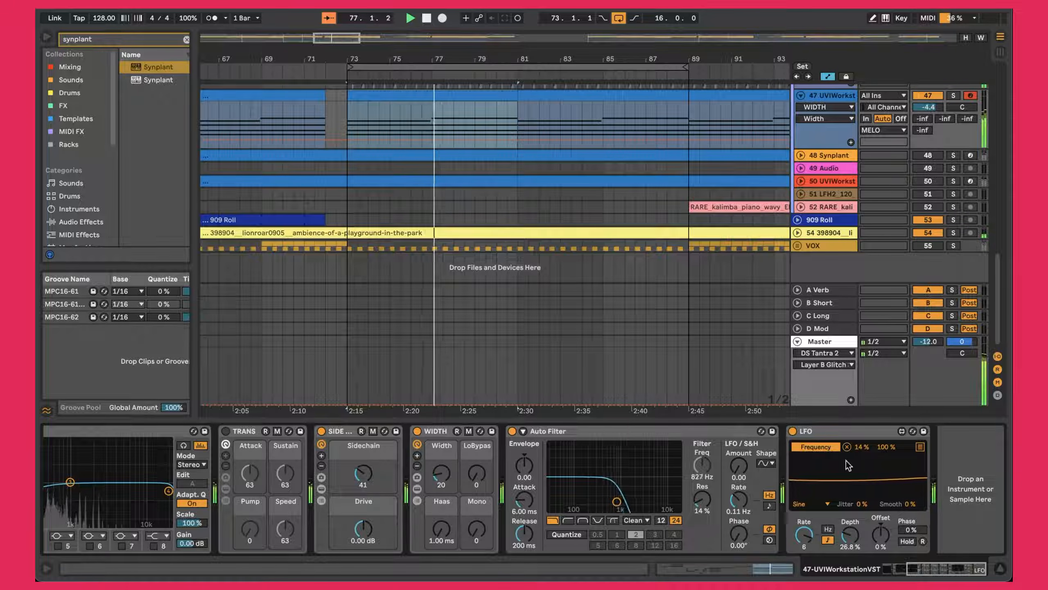
pyautogui.click(837, 434)
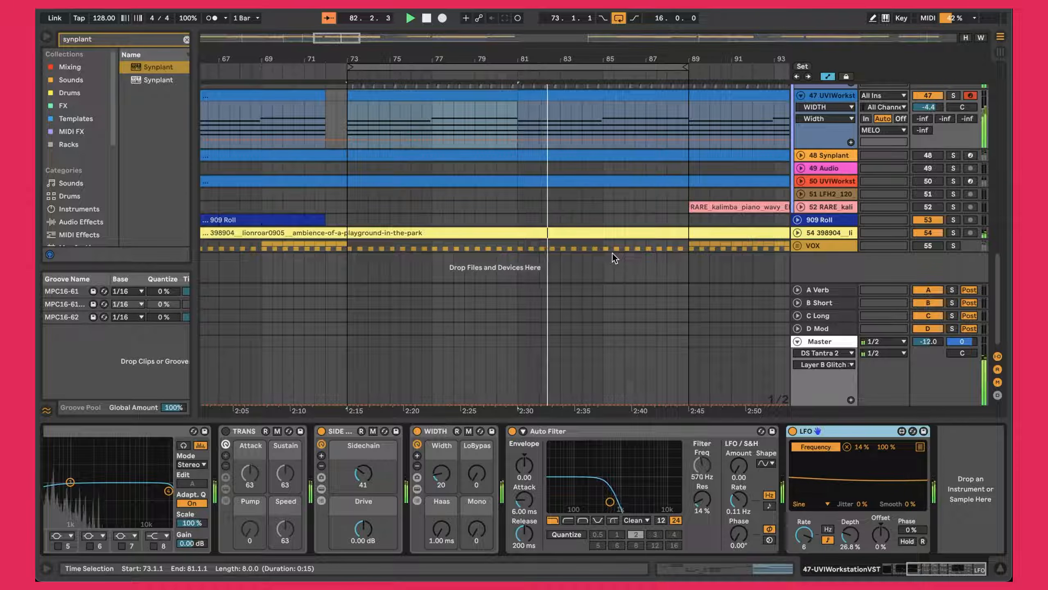
# - Expand the 48 Synplant track and inspect its Arpeggiator settings and Synplant patch
pyautogui.click(800, 155)
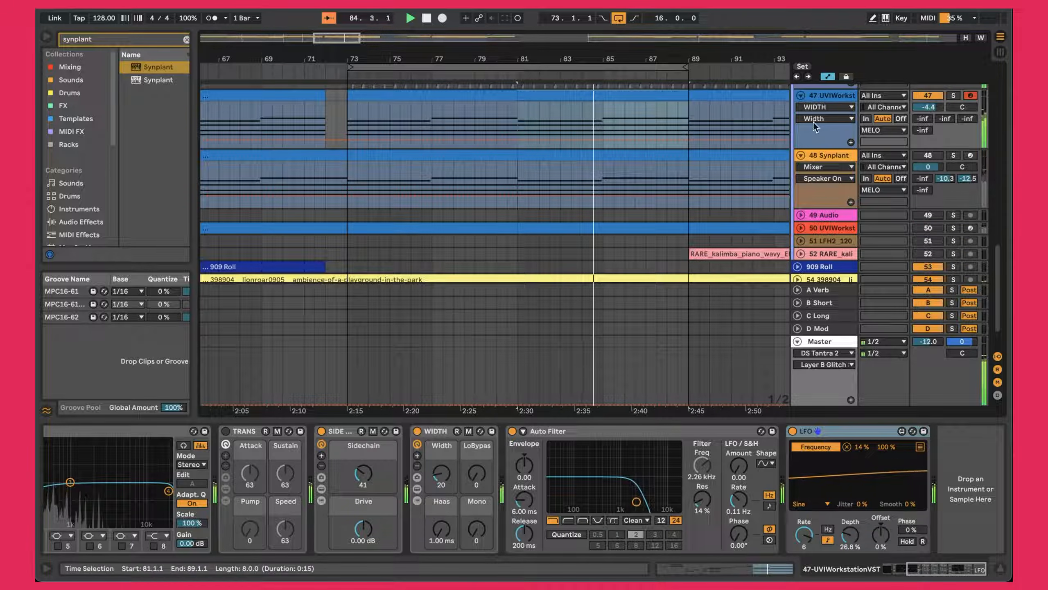
pyautogui.click(823, 154)
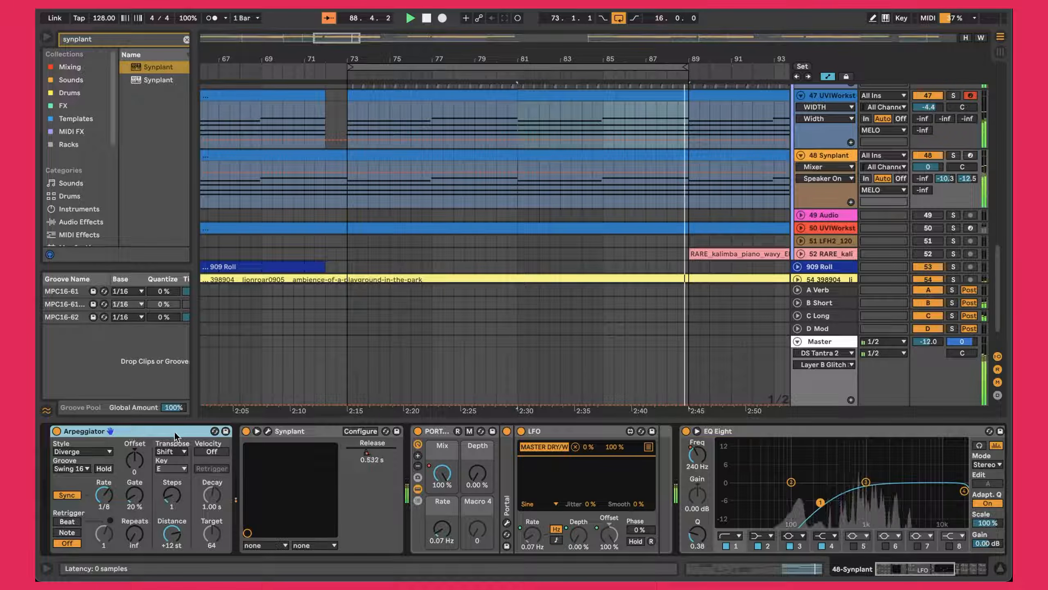
pyautogui.click(267, 432)
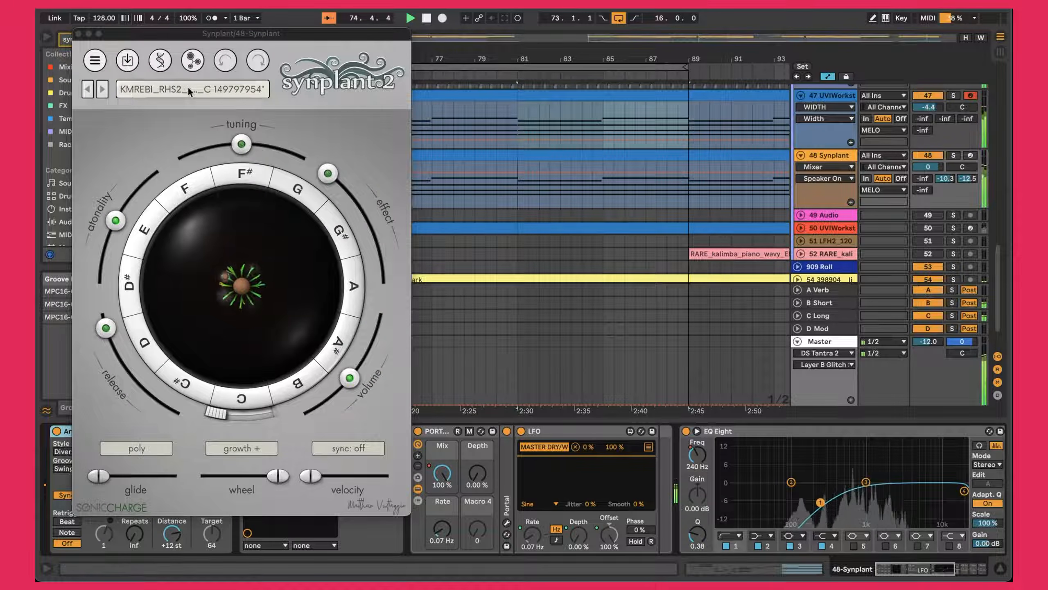
pyautogui.click(78, 34)
# - Examine the 48 Synplant track's effects, including the Portal plug-in, its LFO, EQ Eight and the WIDTH rack
pyautogui.hscroll(3, 420, 497)
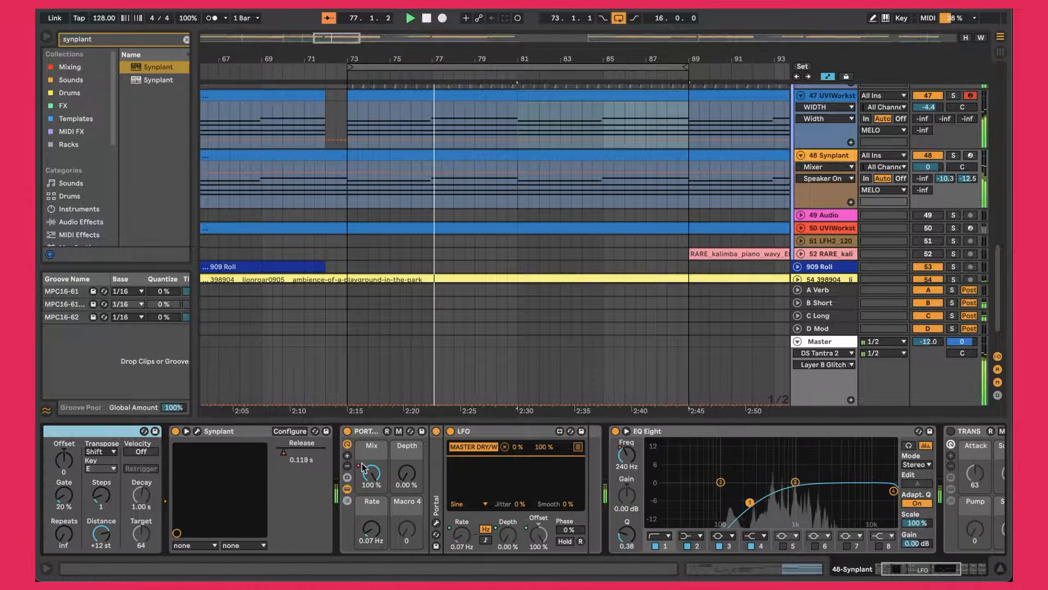
pyautogui.click(347, 489)
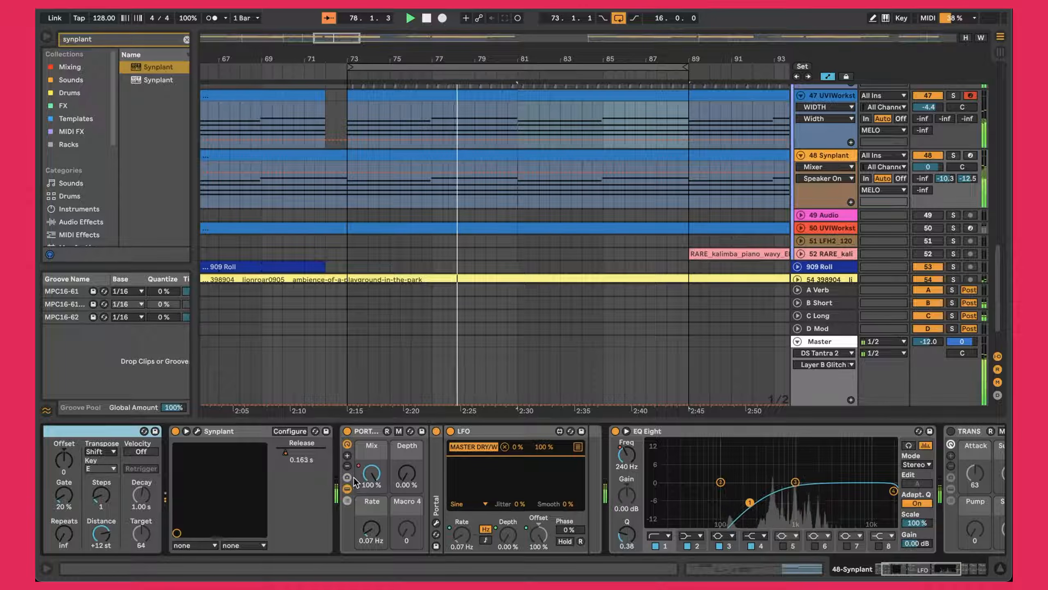
pyautogui.click(436, 522)
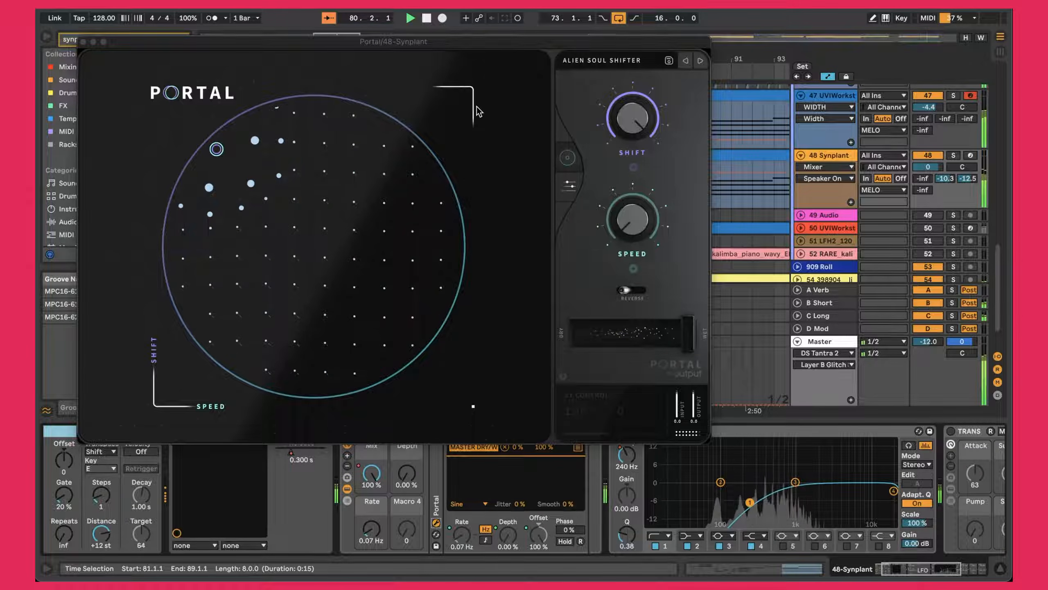
pyautogui.click(83, 42)
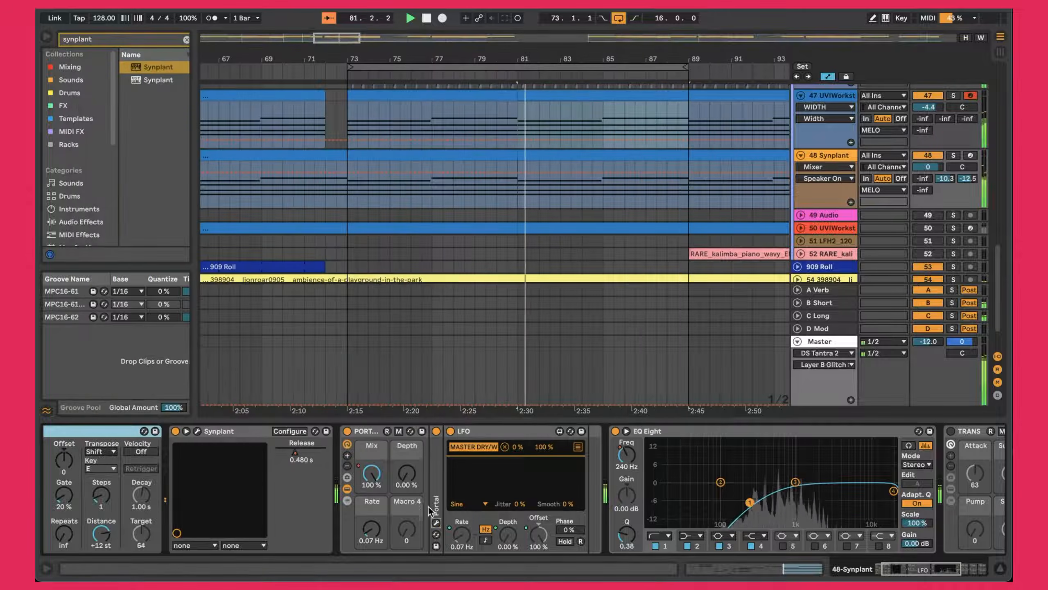
pyautogui.hscroll(6, 429, 511)
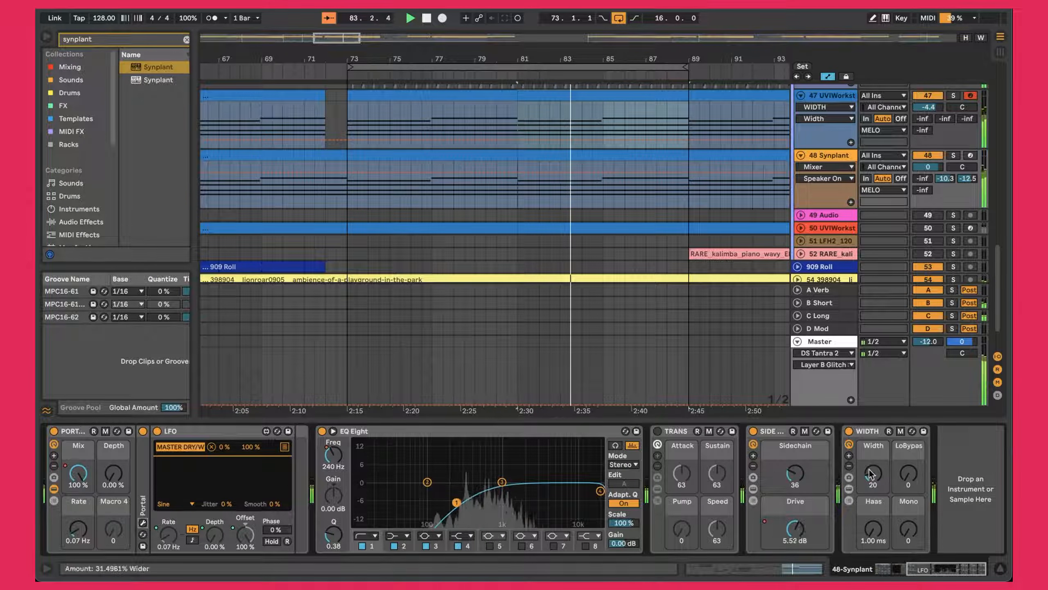
# - Collapse the MELO group and unfold the VOX group to show the 56 Kim Wilde and 57 Supremes tracks
pyautogui.scroll(-3, 642, 212)
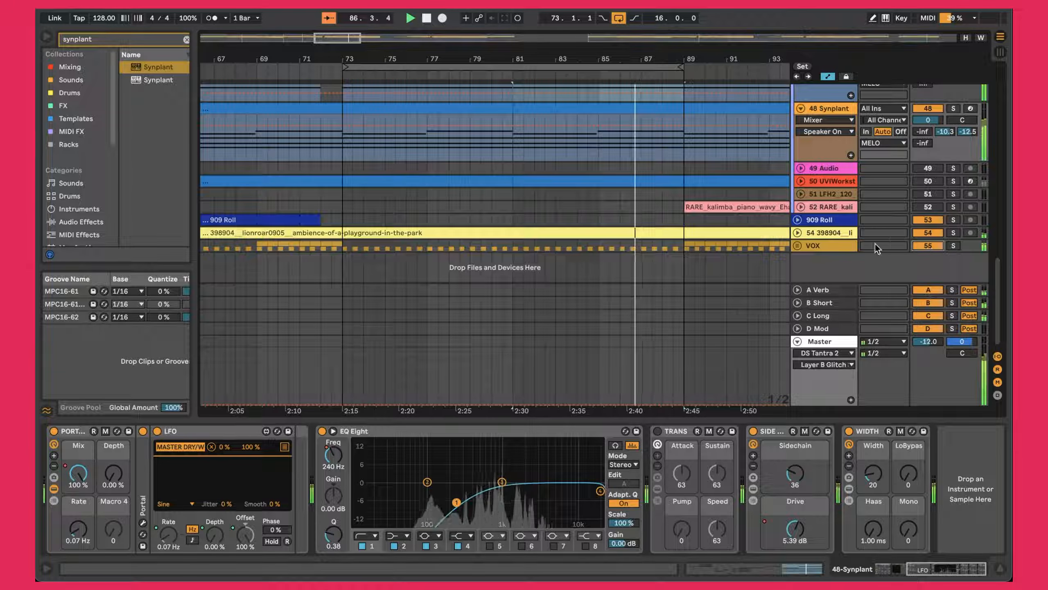
pyautogui.scroll(10, 799, 247)
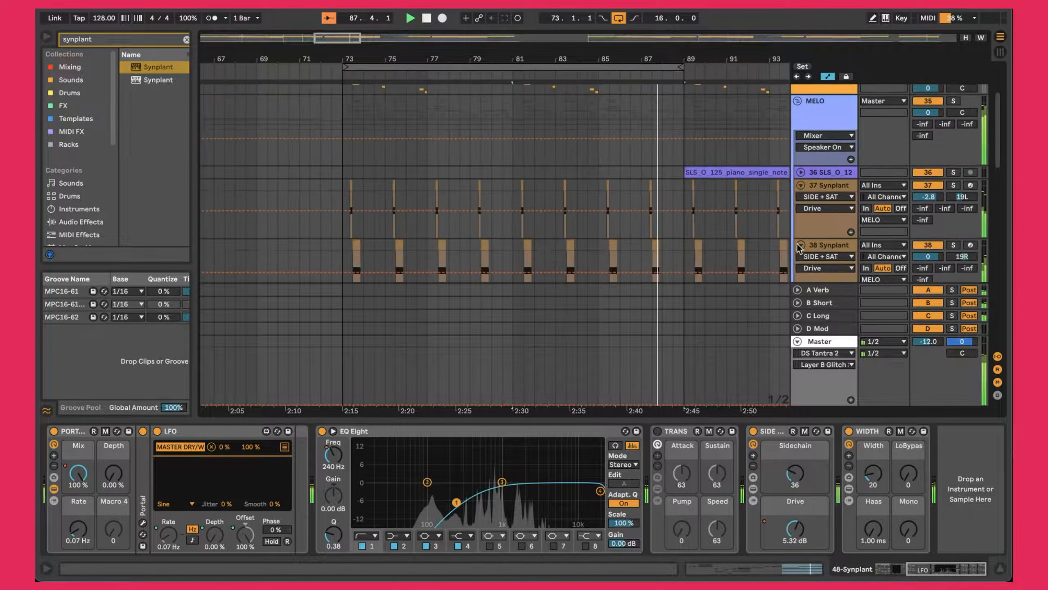
pyautogui.scroll(5, 800, 248)
pyautogui.click(921, 157)
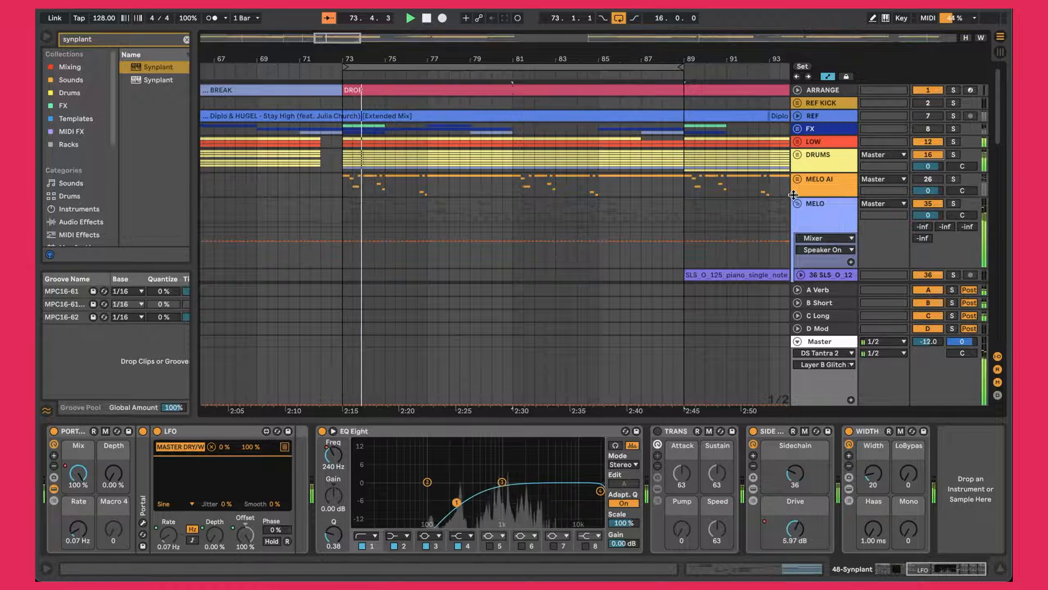
pyautogui.click(582, 197)
pyautogui.scroll(-10, 581, 198)
pyautogui.scroll(10, 581, 198)
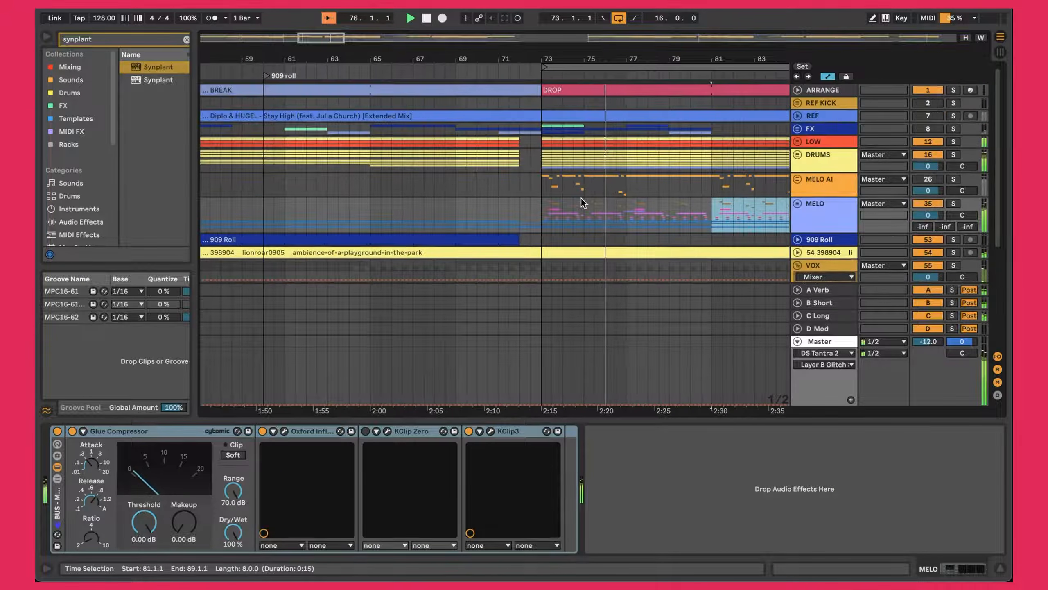
pyautogui.scroll(-10, 436, 170)
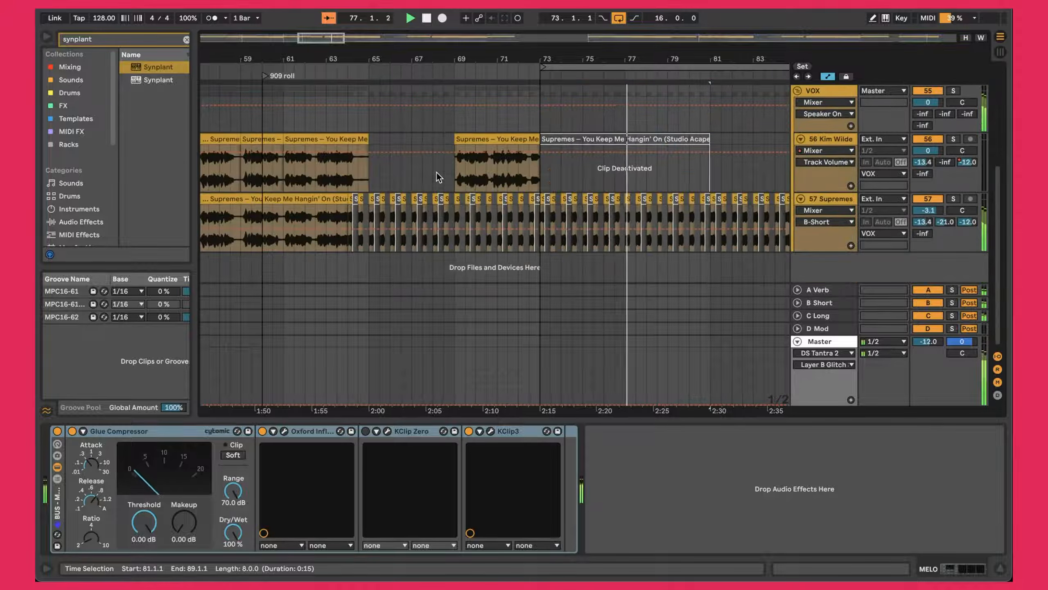
# - Play the arrangement from bar 65 to hear the vocals build into the drop
pyautogui.click(369, 122)
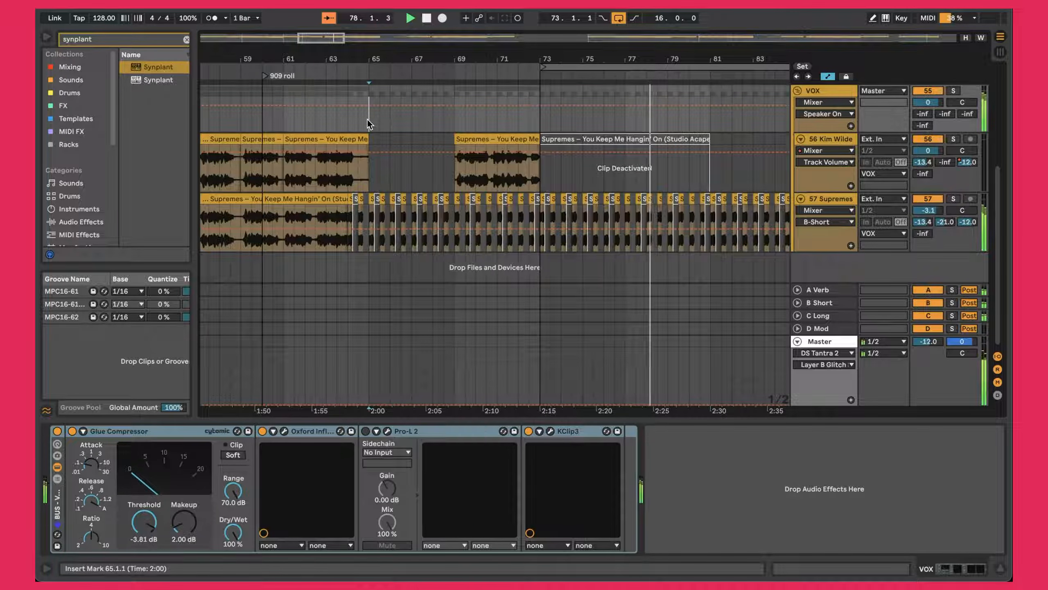
pyautogui.press('space')
pyautogui.press('space')
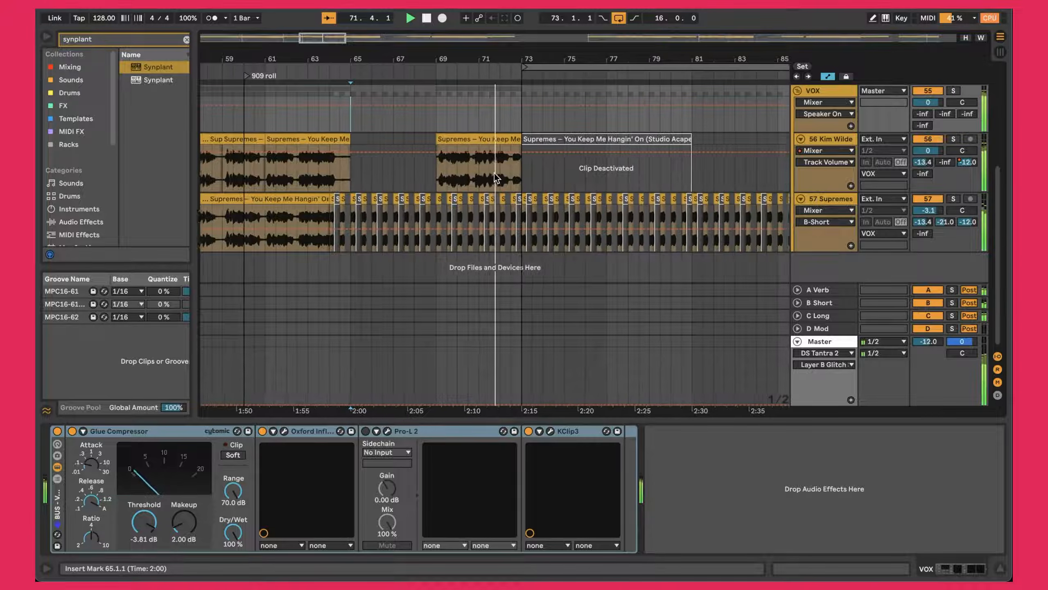
pyautogui.scroll(5, 494, 174)
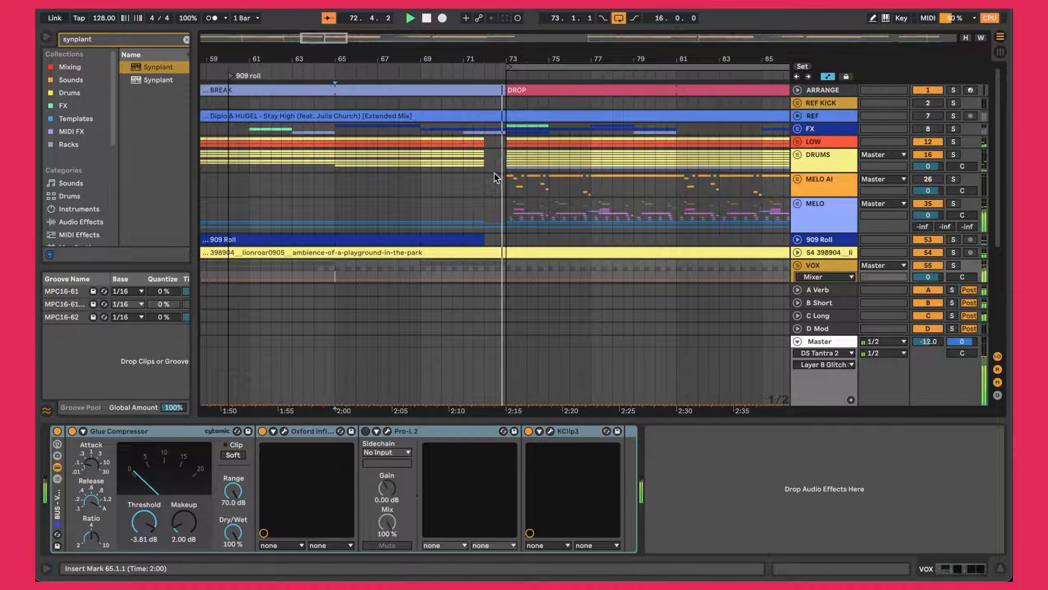
# - Select the vocal chop at 73.3.1 on the 57 Supremes track and look at the track's device chain
pyautogui.scroll(-5, 545, 125)
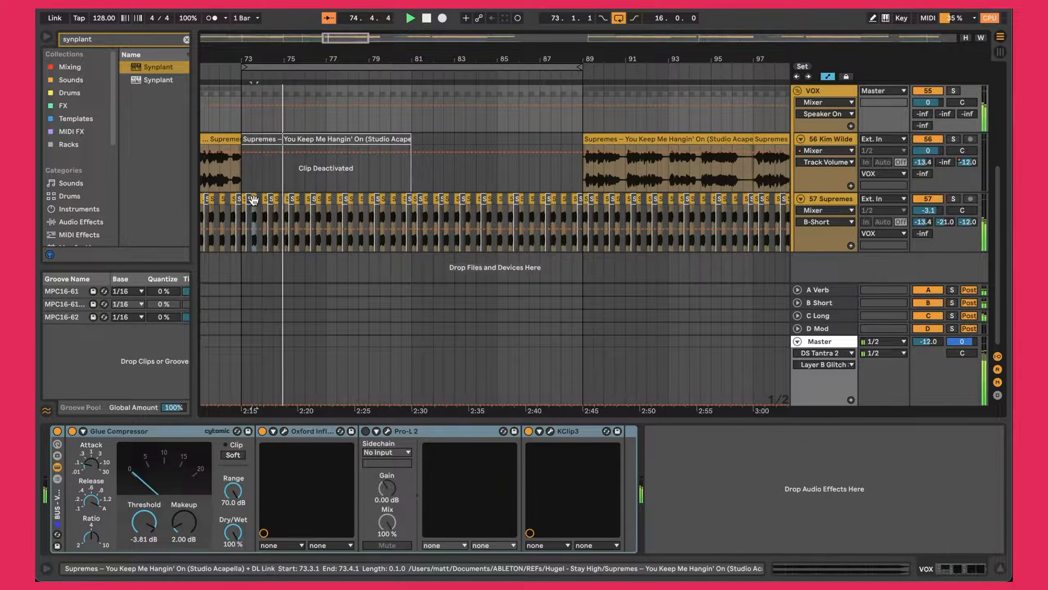
pyautogui.click(252, 212)
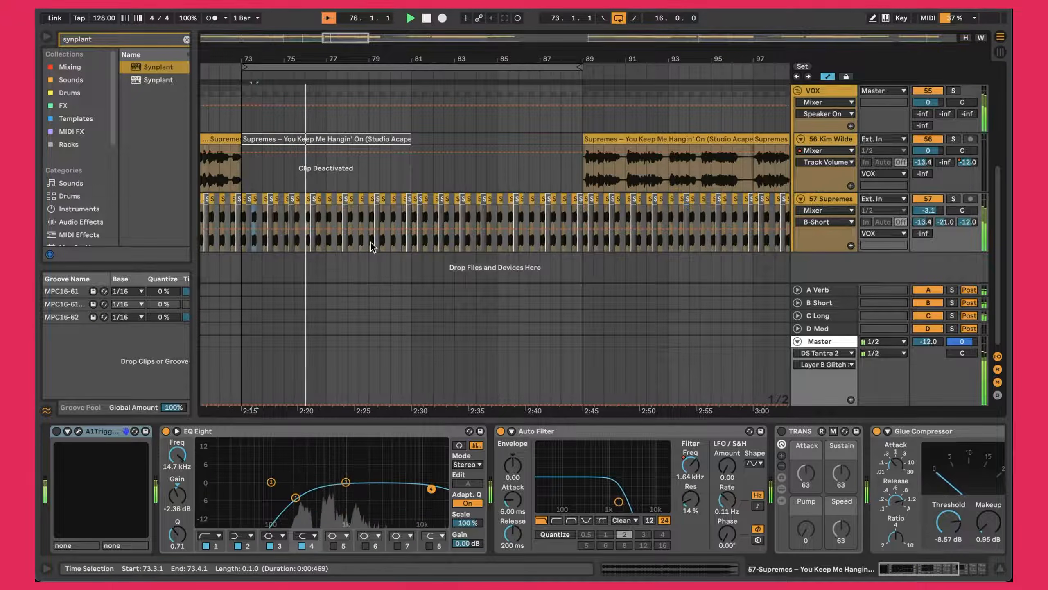
pyautogui.scroll(1, 375, 244)
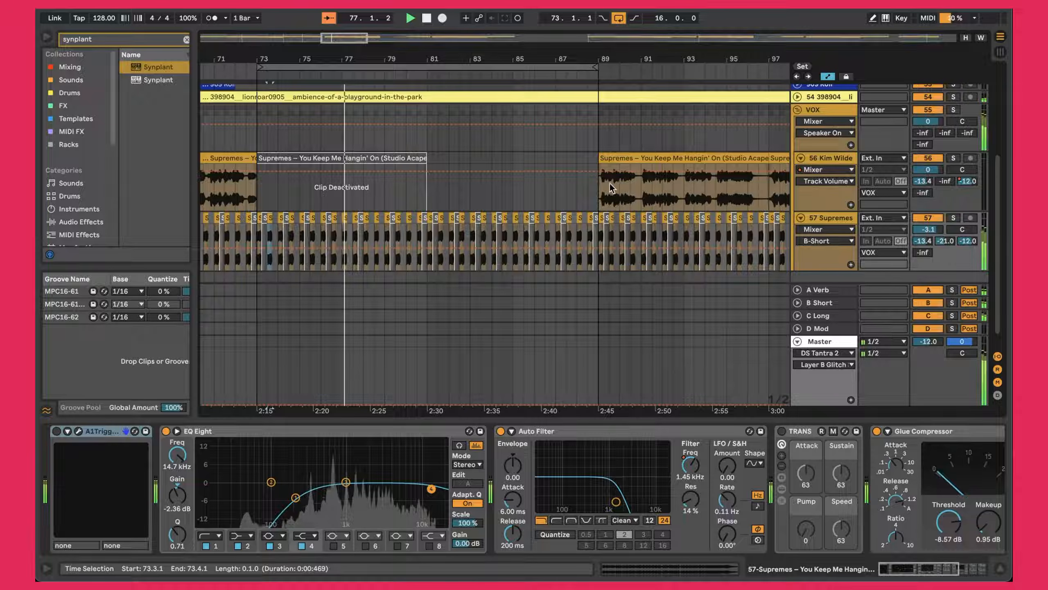
# - Listen to the vocals from bar 89 and deactivate the 56 Kim Wilde track
pyautogui.click(599, 187)
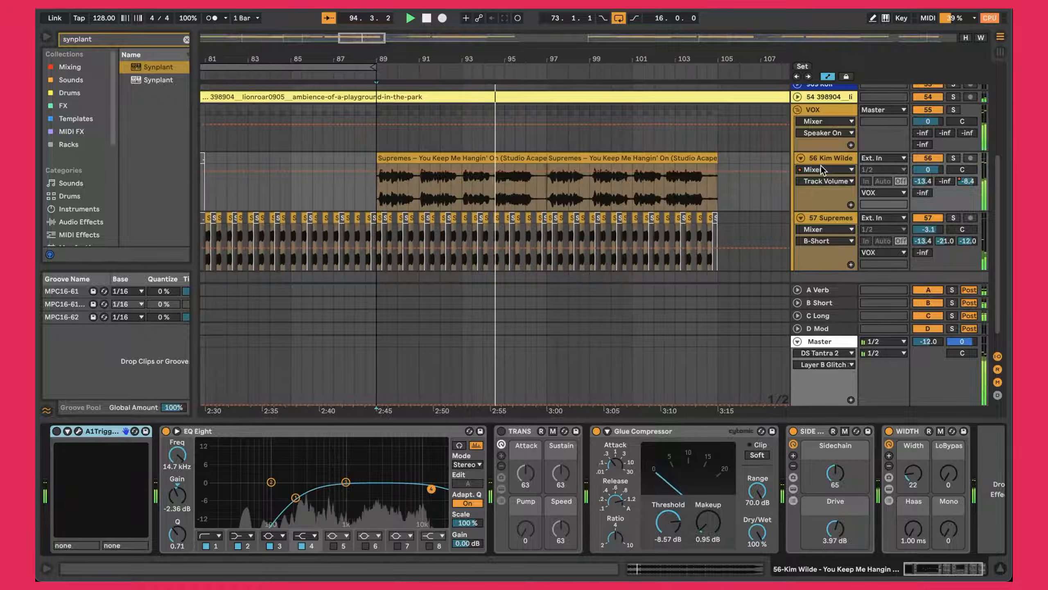
pyautogui.click(852, 170)
pyautogui.click(825, 111)
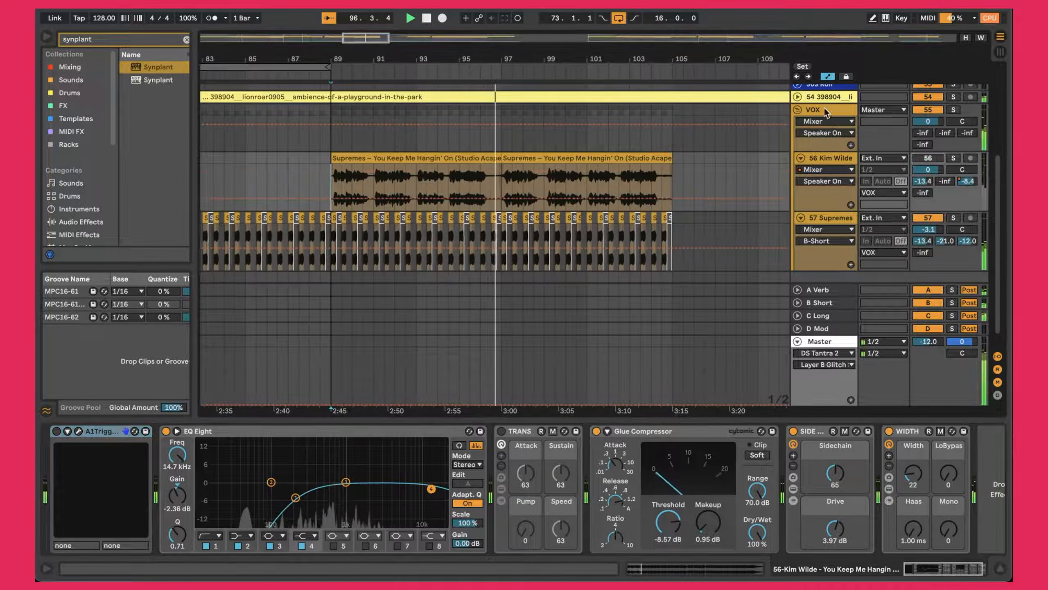
# - Loop the two 56 Kim Wilde vocal clips from bar 89 to bar 105 and play them
pyautogui.click(369, 157)
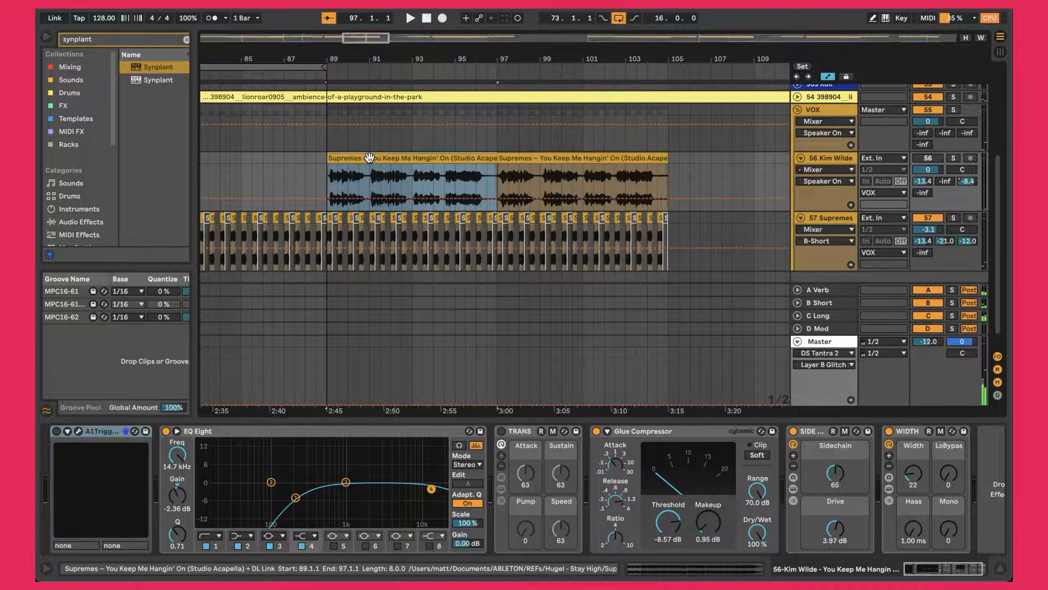
pyautogui.keyDown('shift'); pyautogui.click(642, 158); pyautogui.keyUp('shift')
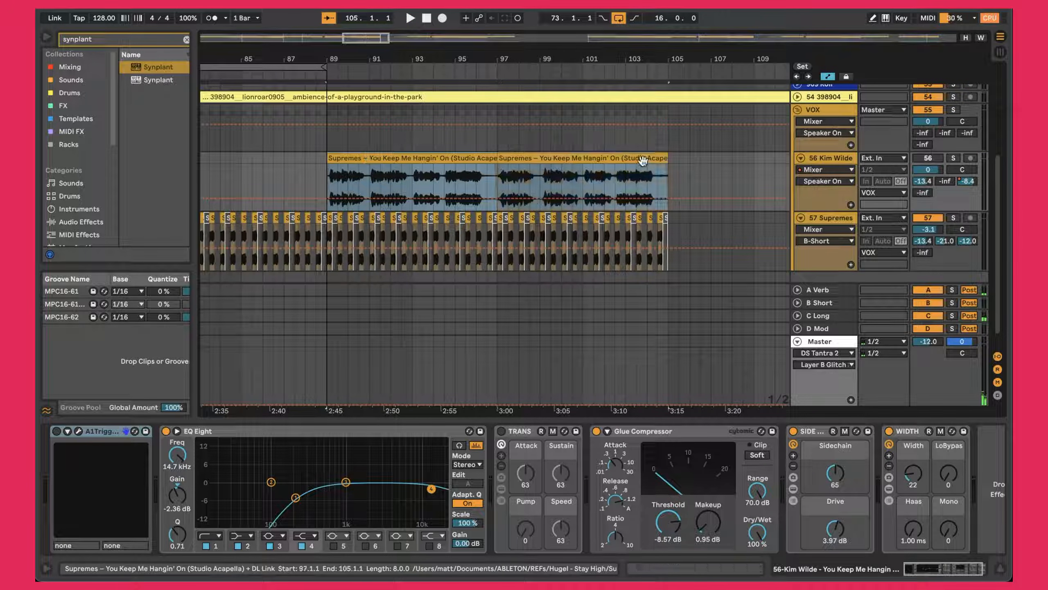
pyautogui.press('super+l')
pyautogui.press('space')
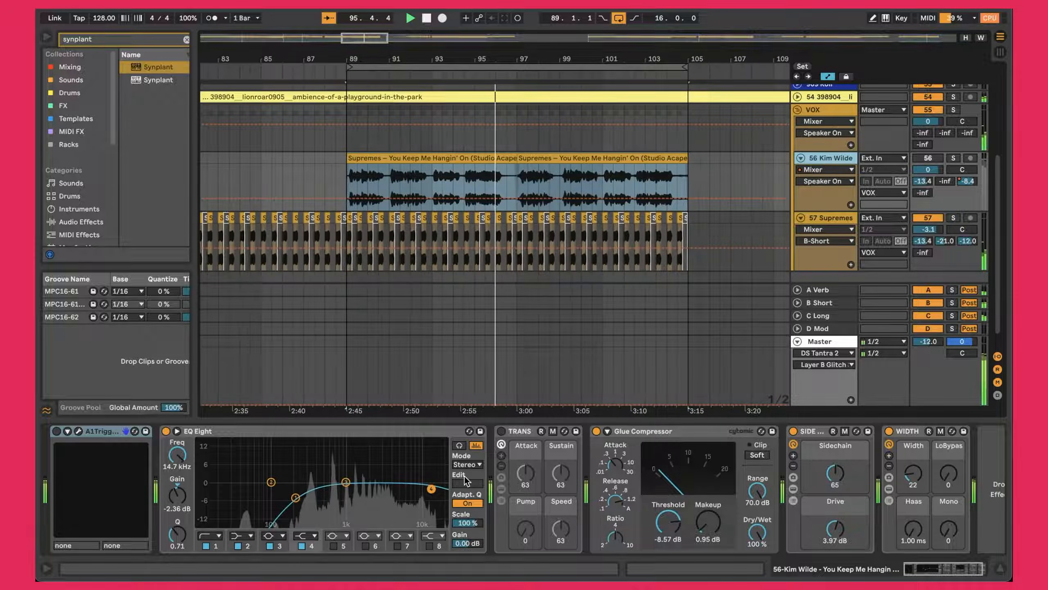
# - Examine the Glue Compressor, SIDE + SAT and WIDTH settings on the 56 Kim Wilde track
pyautogui.click(683, 432)
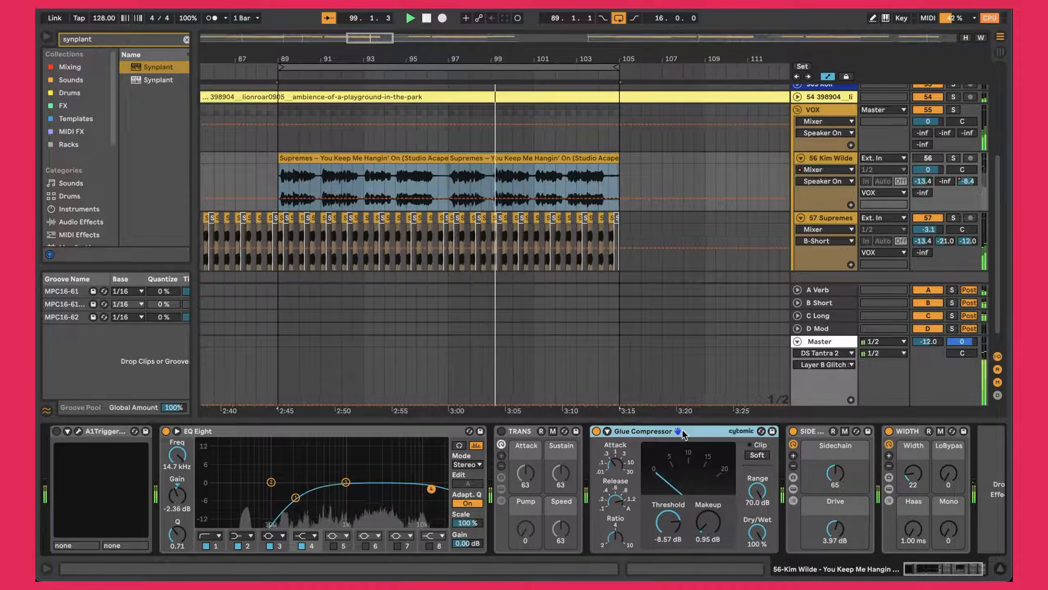
pyautogui.click(618, 509)
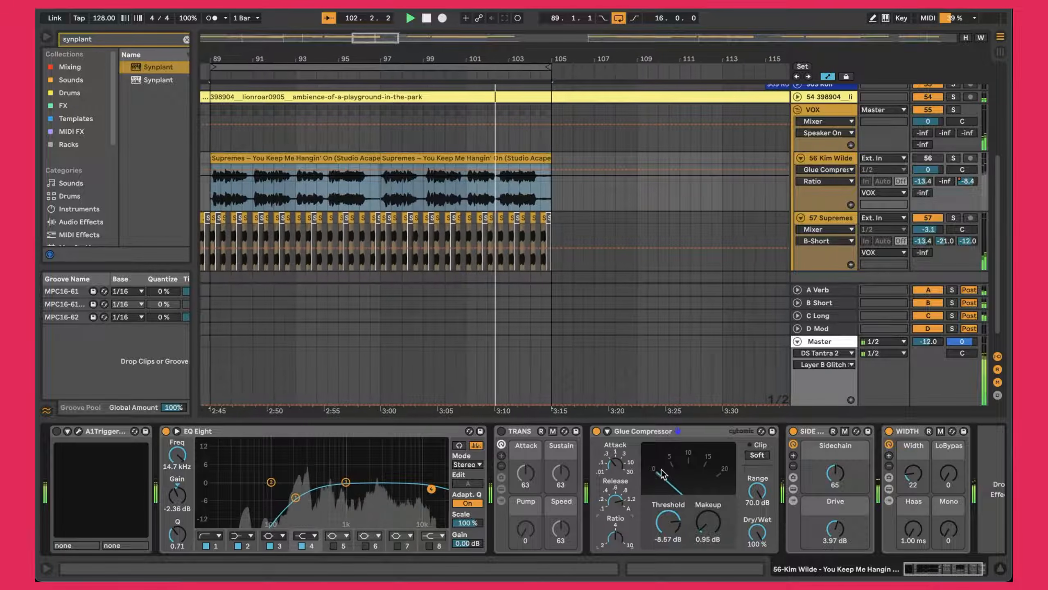
pyautogui.hscroll(3, 655, 469)
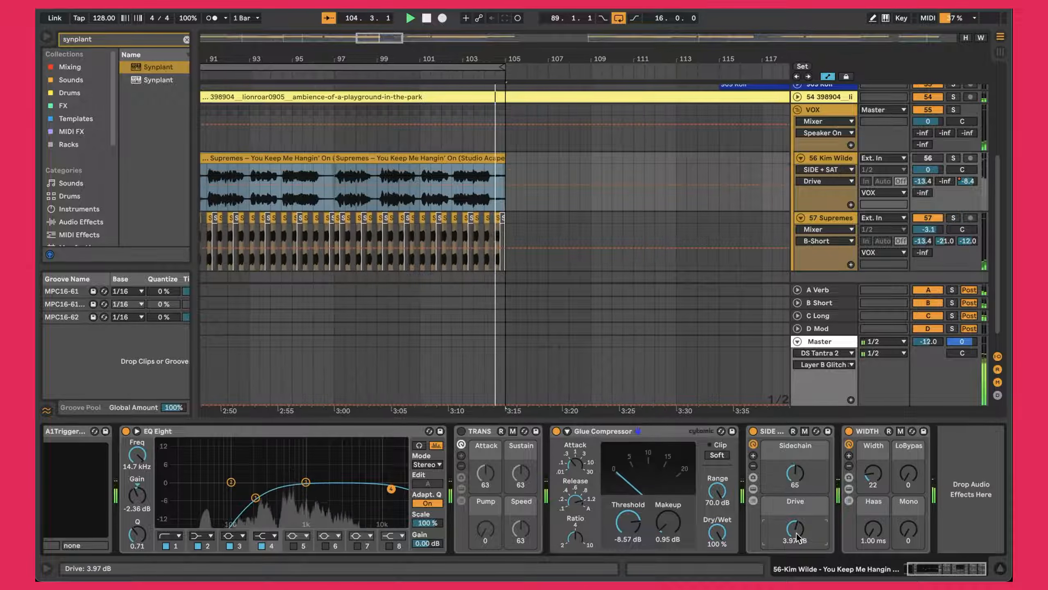
pyautogui.click(874, 474)
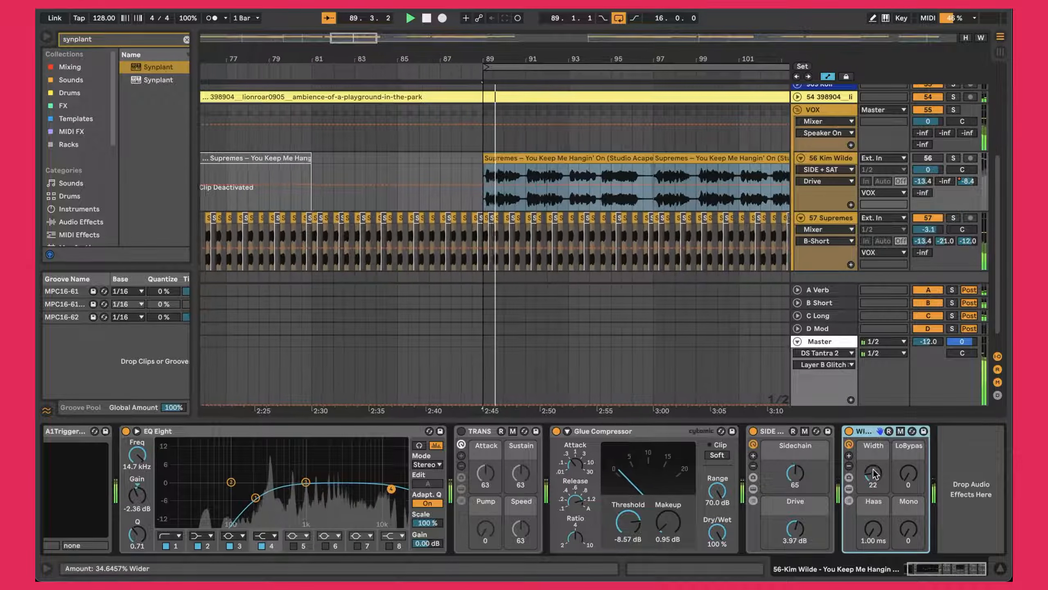
# - Show the 57 Supremes track's device chain and display its Auto Filter frequency automation in the arrangement
pyautogui.click(831, 218)
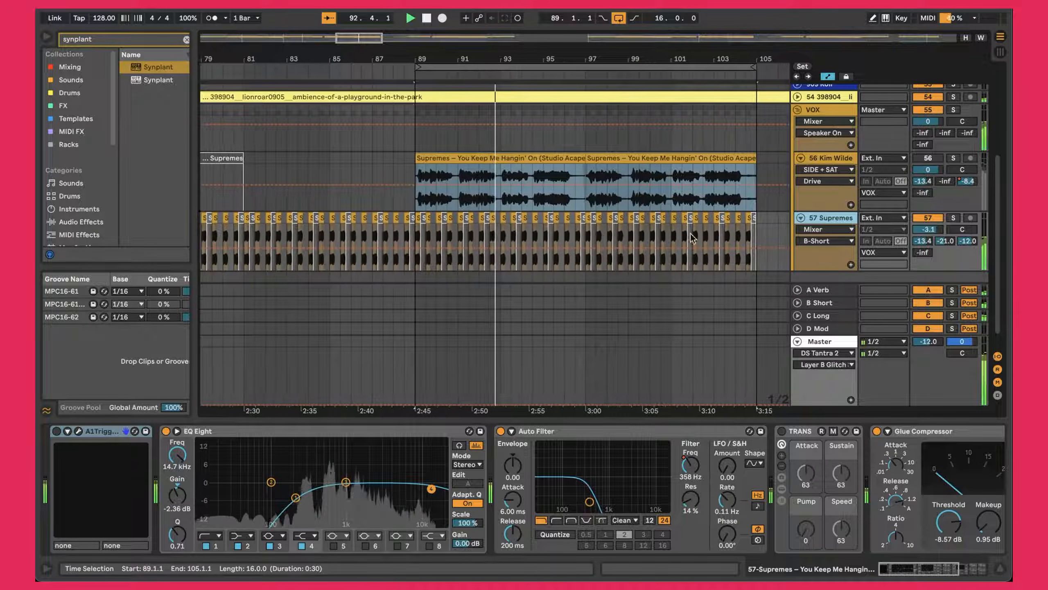
pyautogui.hscroll(5, 337, 502)
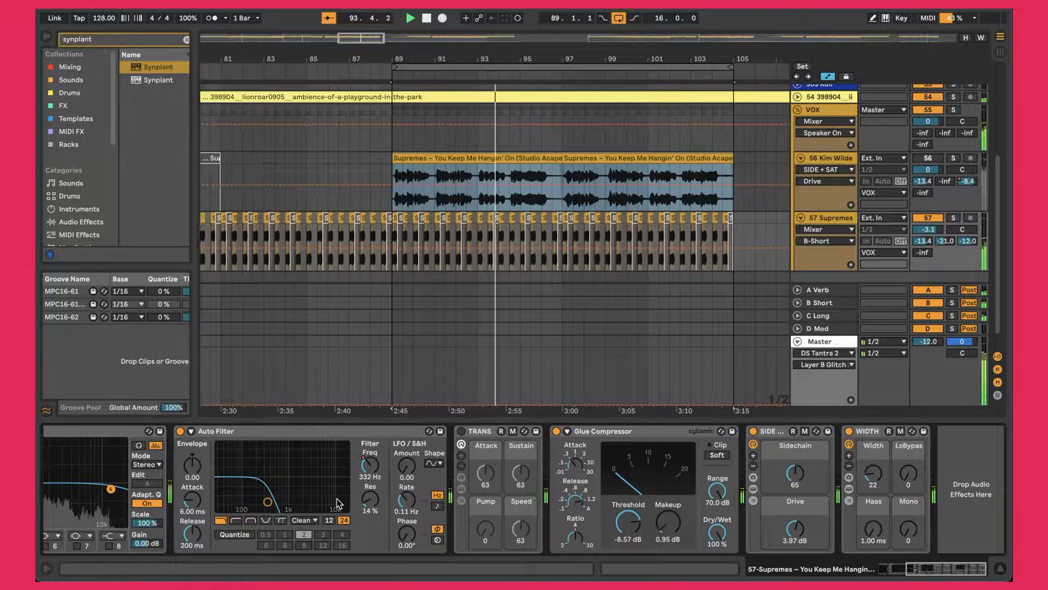
pyautogui.click(518, 447)
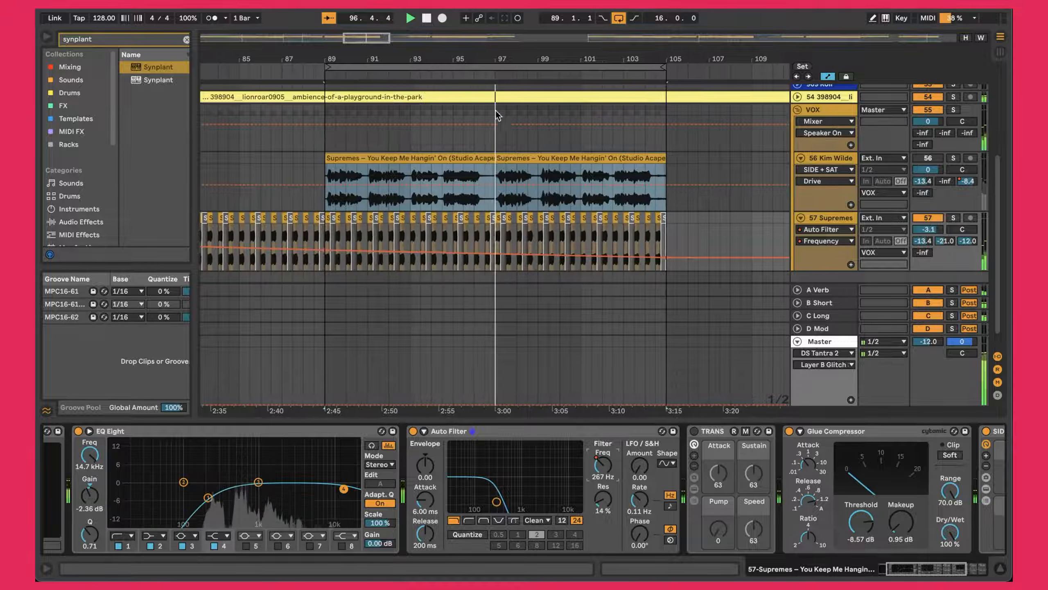
# - Play the arrangement from the INTRO and inspect the first Kick clip and the Kick track's Auto Filter
pyautogui.moveTo(433, 56); pyautogui.dragTo(416, 61)
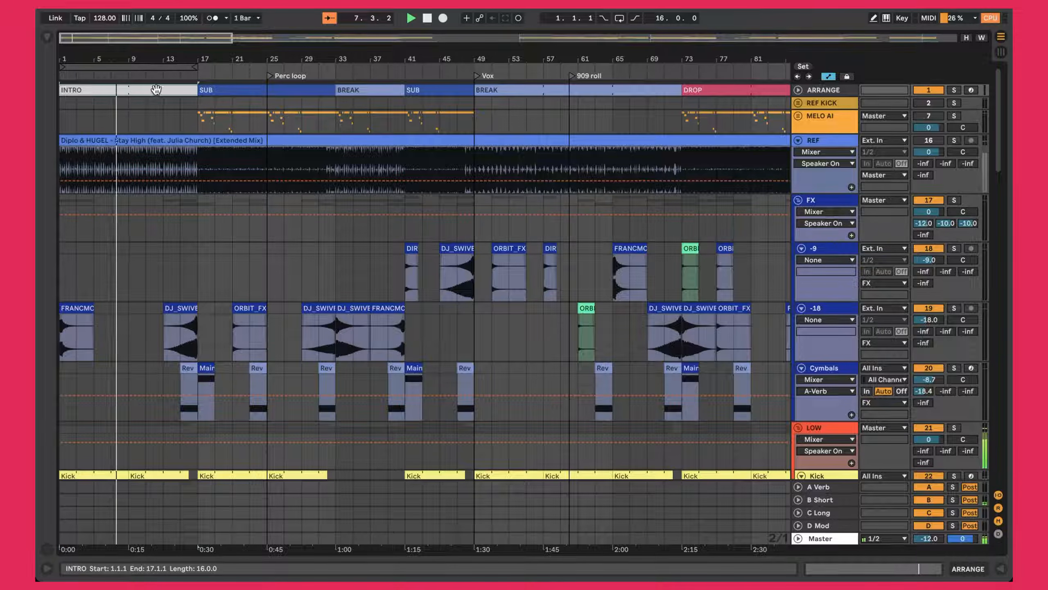
pyautogui.scroll(-5, 160, 154)
pyautogui.scroll(-4, 159, 152)
pyautogui.click(78, 225)
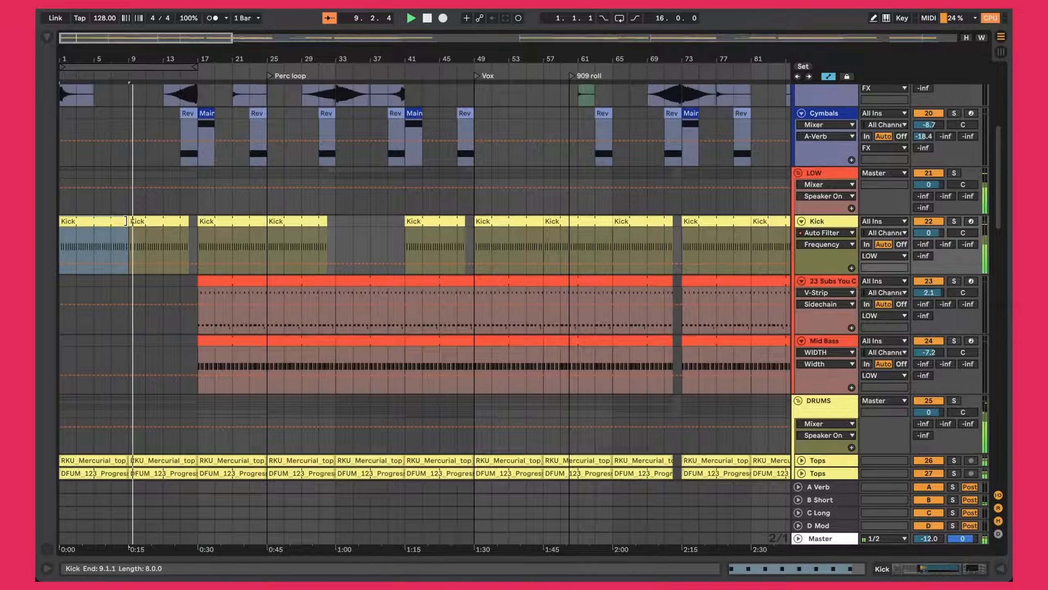
pyautogui.doubleClick(823, 220)
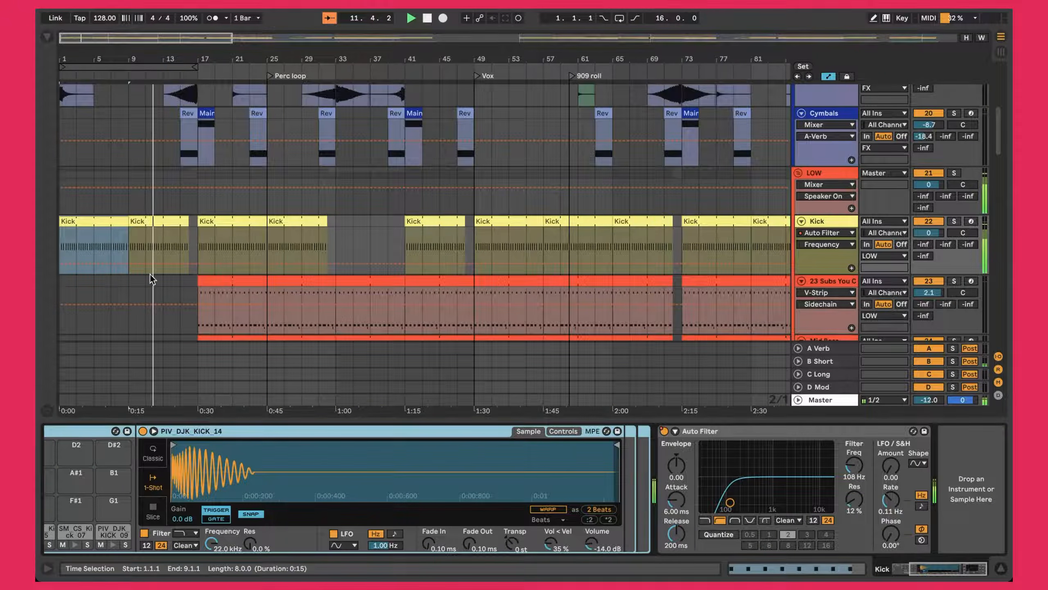
# - Listen to the end of the INTRO and examine the FX and Cymbals clips leading into bar 17
pyautogui.scroll(-3, 150, 274)
pyautogui.scroll(6, 150, 274)
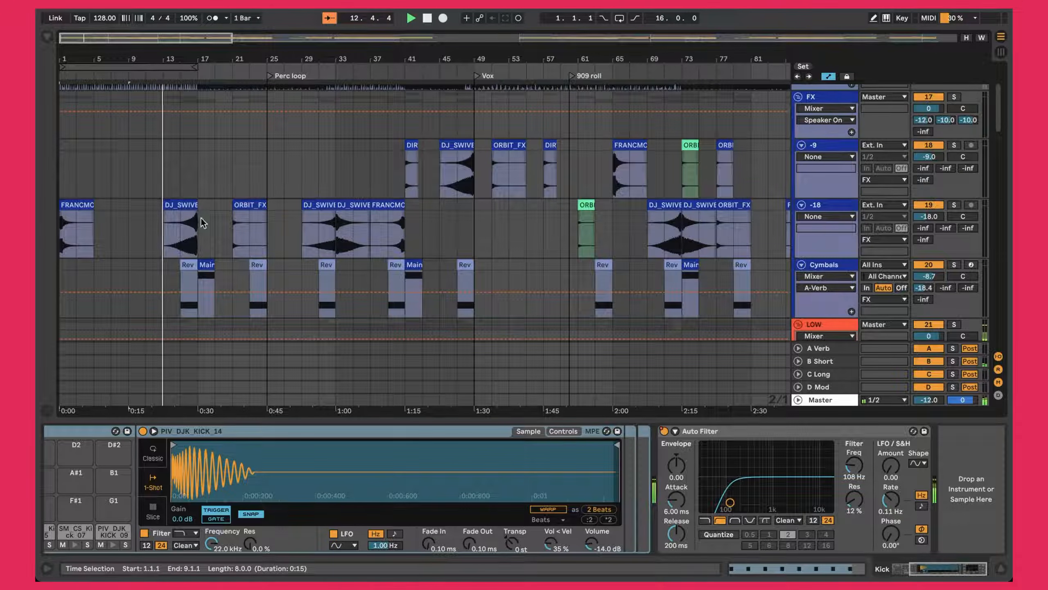
pyautogui.scroll(-3, 206, 162)
pyautogui.scroll(8, 217, 196)
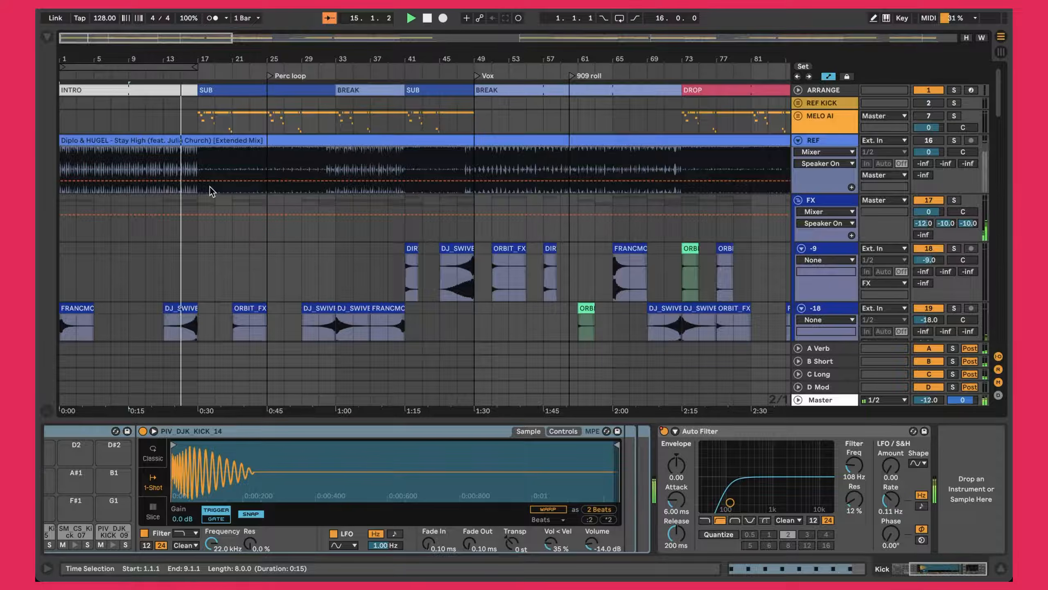
# - Listen to the SUB section from bar 17 and examine its Kick, sub, Mid Bass and drum clips
pyautogui.scroll(-10, 210, 187)
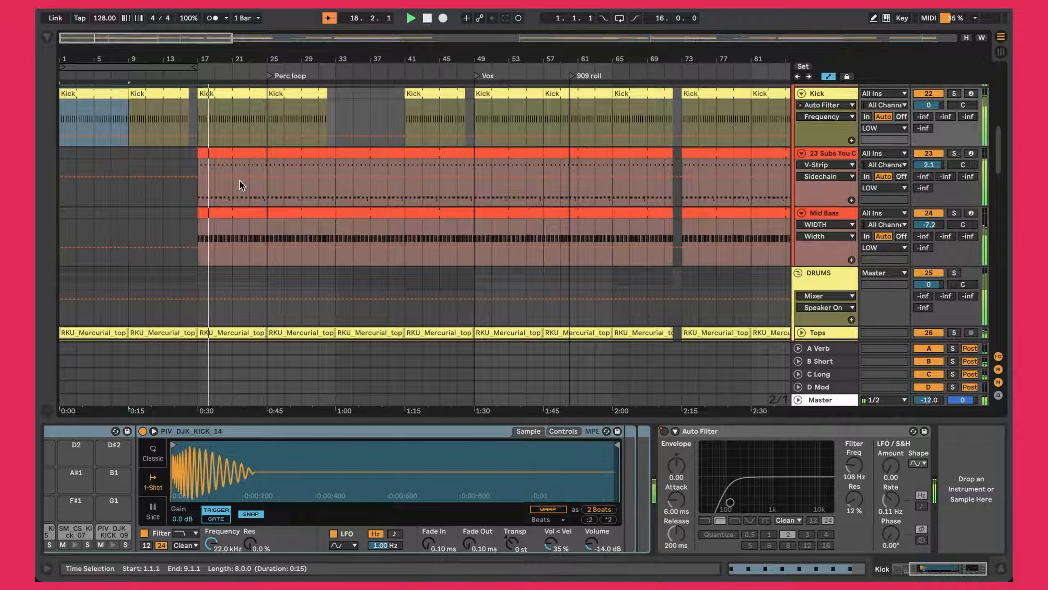
pyautogui.scroll(2, 239, 180)
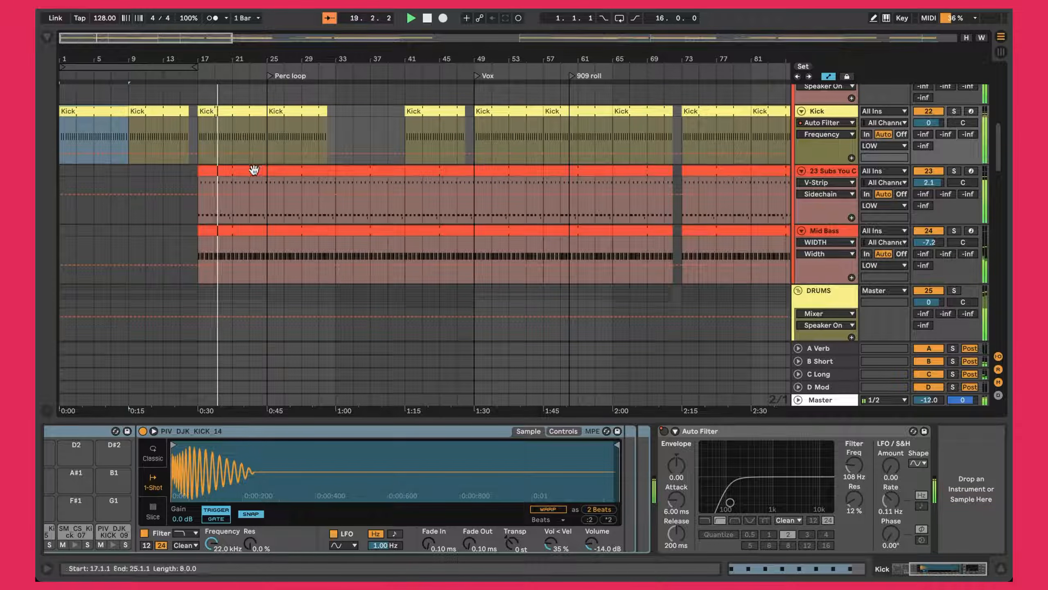
pyautogui.scroll(-3, 277, 169)
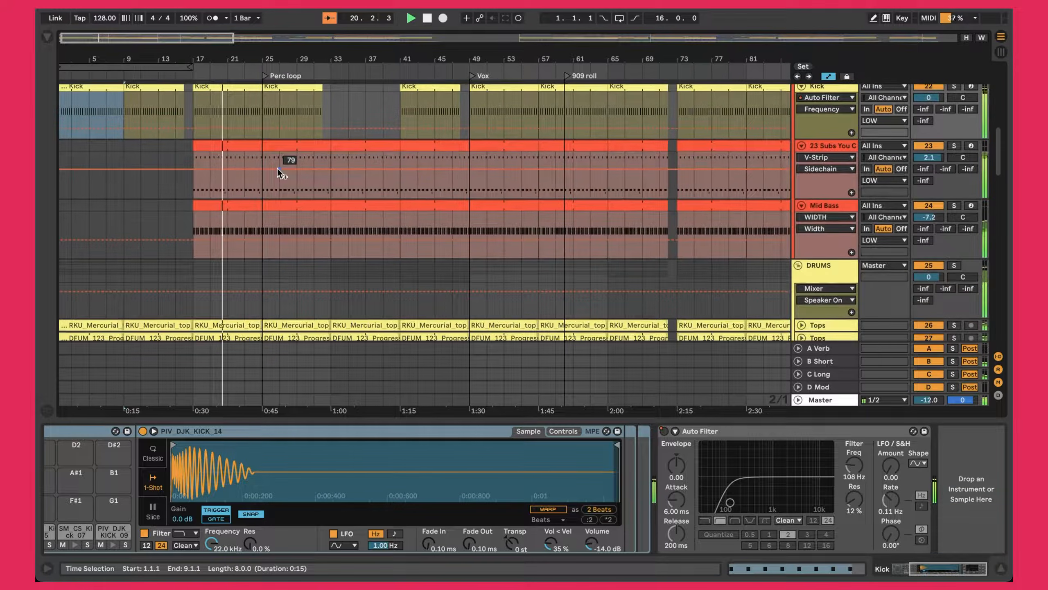
pyautogui.scroll(6, 277, 169)
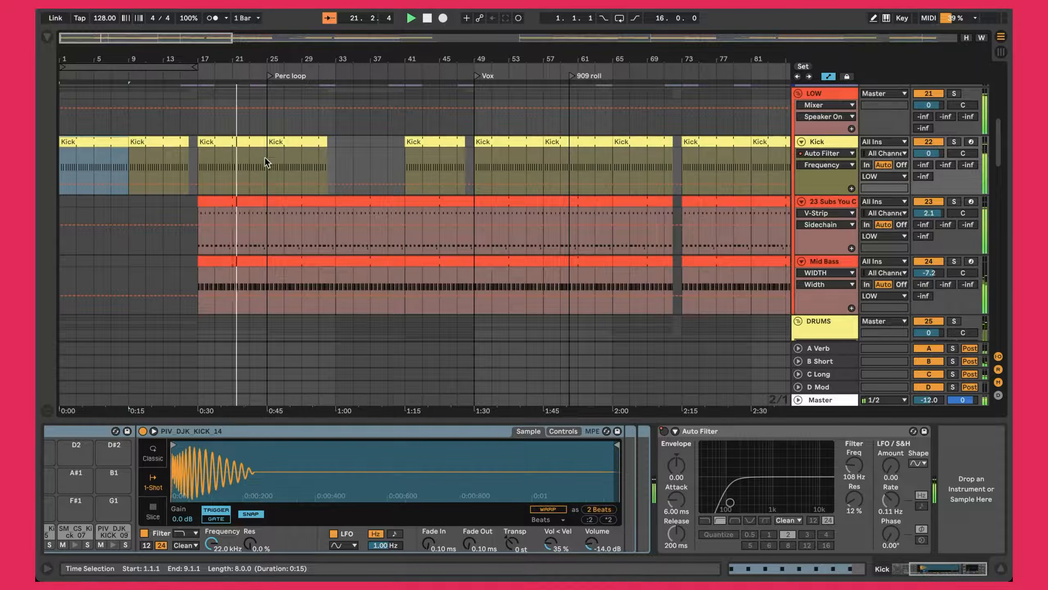
pyautogui.scroll(-10, 264, 156)
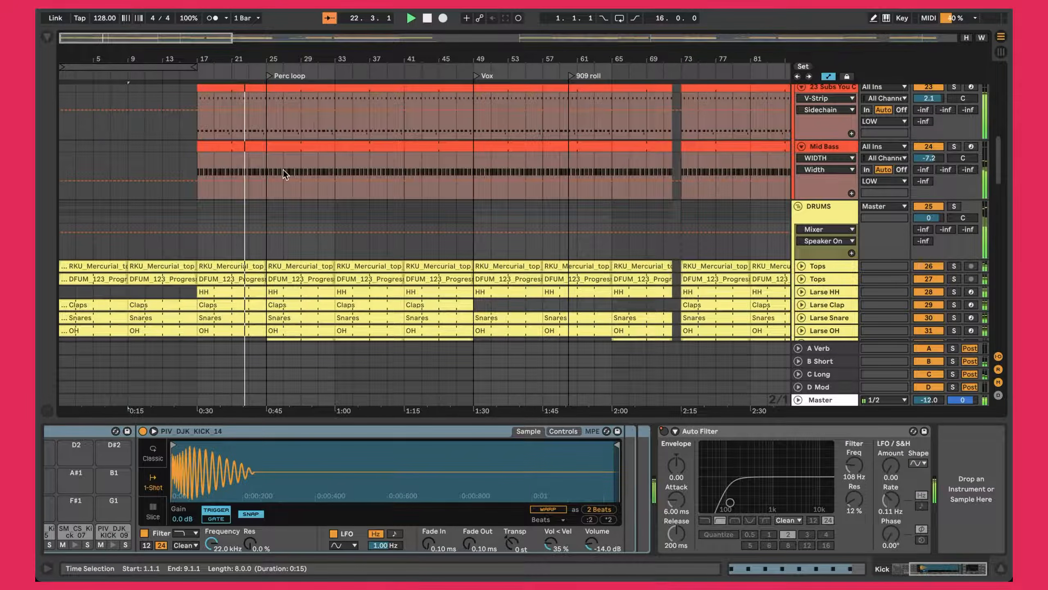
# - Examine the layers around the Perc loop marker and select the TAP_Congas clip at bar 25 to view its effects
pyautogui.scroll(-15, 283, 170)
pyautogui.scroll(-1, 280, 170)
pyautogui.scroll(15, 308, 168)
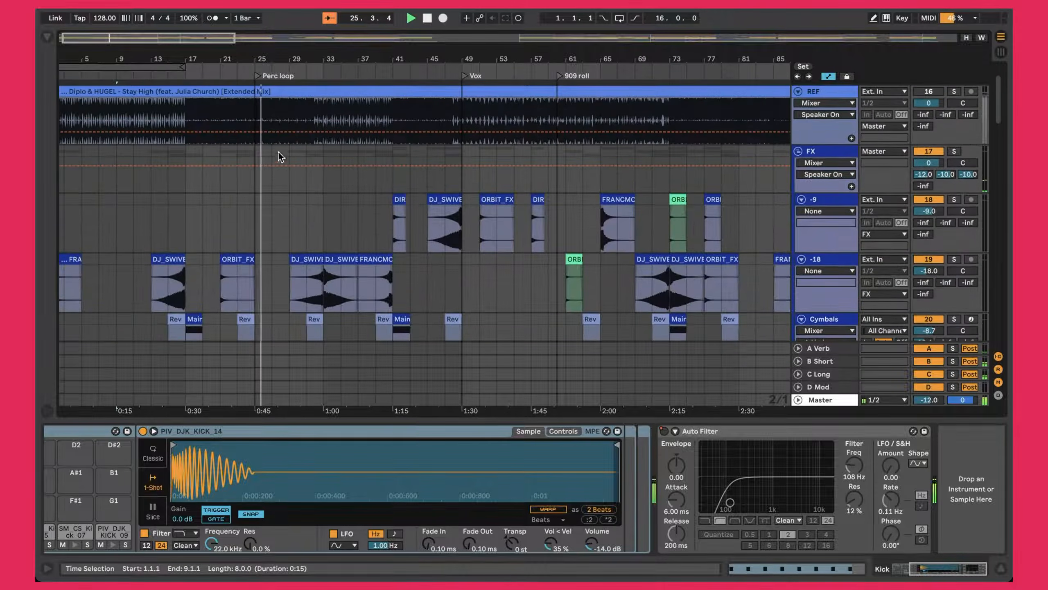
pyautogui.scroll(5, 241, 268)
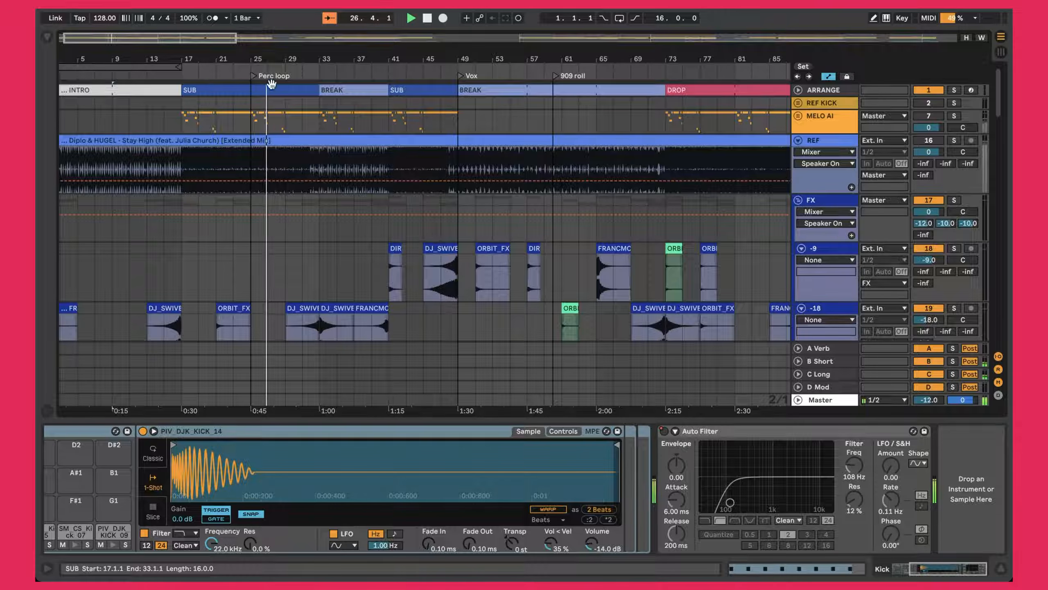
pyautogui.scroll(-15, 279, 234)
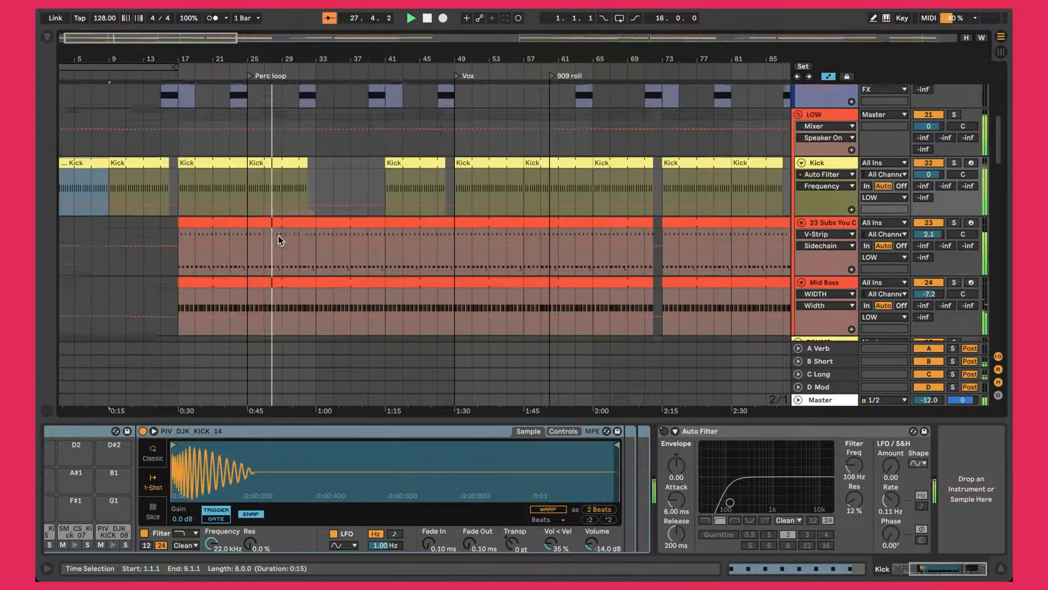
pyautogui.scroll(4, 278, 236)
pyautogui.click(282, 154)
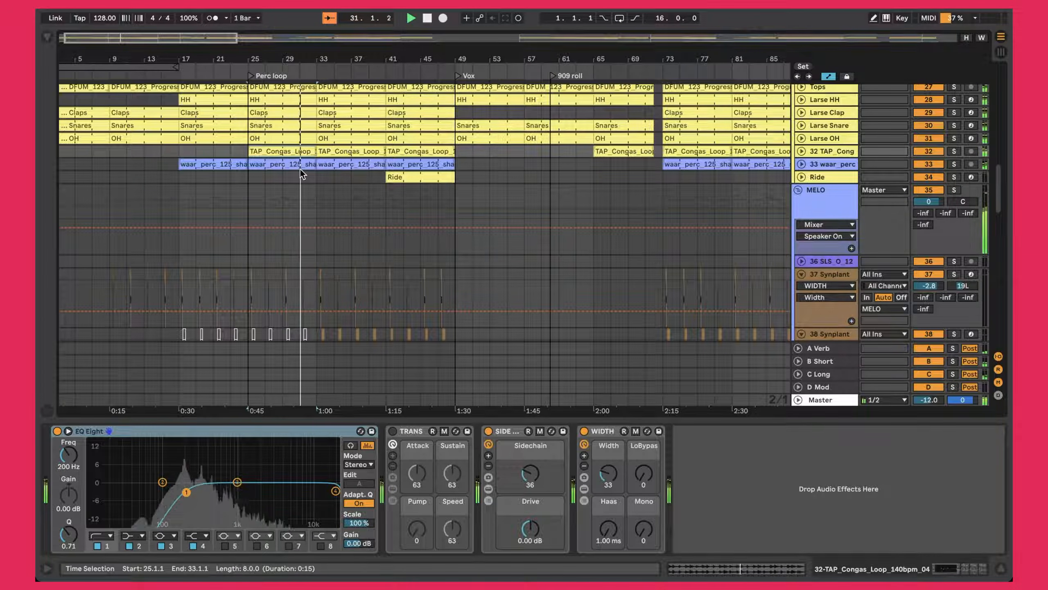
# - Listen to the BREAK from bar 33 and examine how the FX, Kick and bass clips are arranged through it
pyautogui.scroll(10, 300, 168)
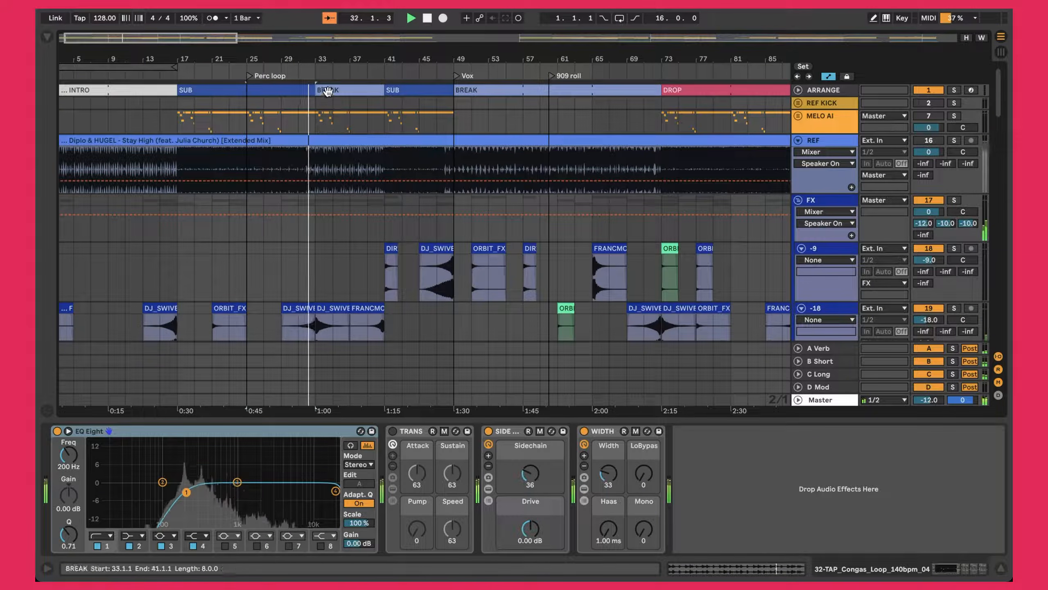
pyautogui.scroll(-8, 359, 195)
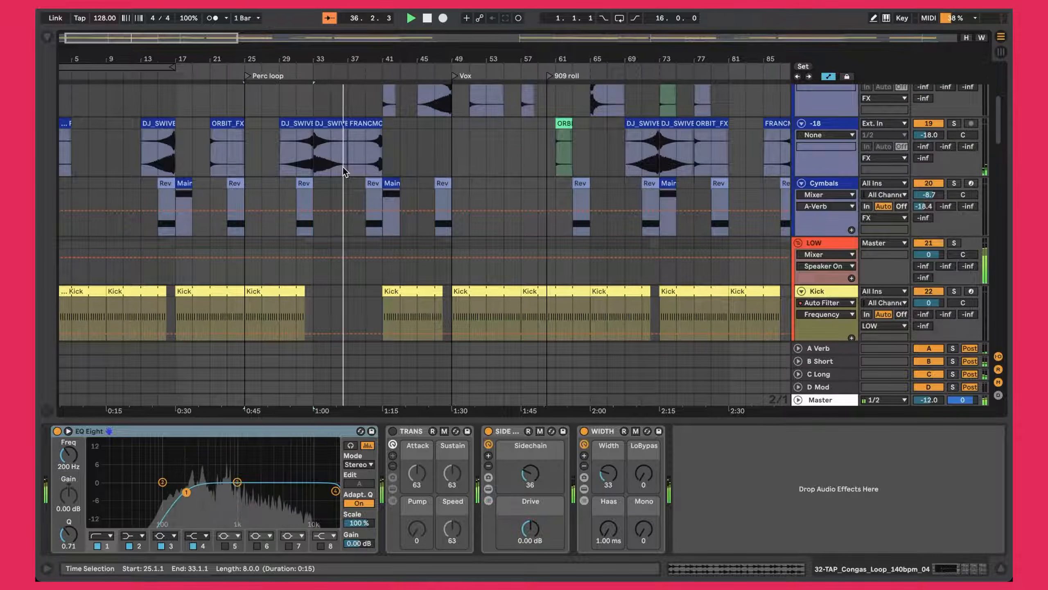
pyautogui.scroll(-7, 342, 167)
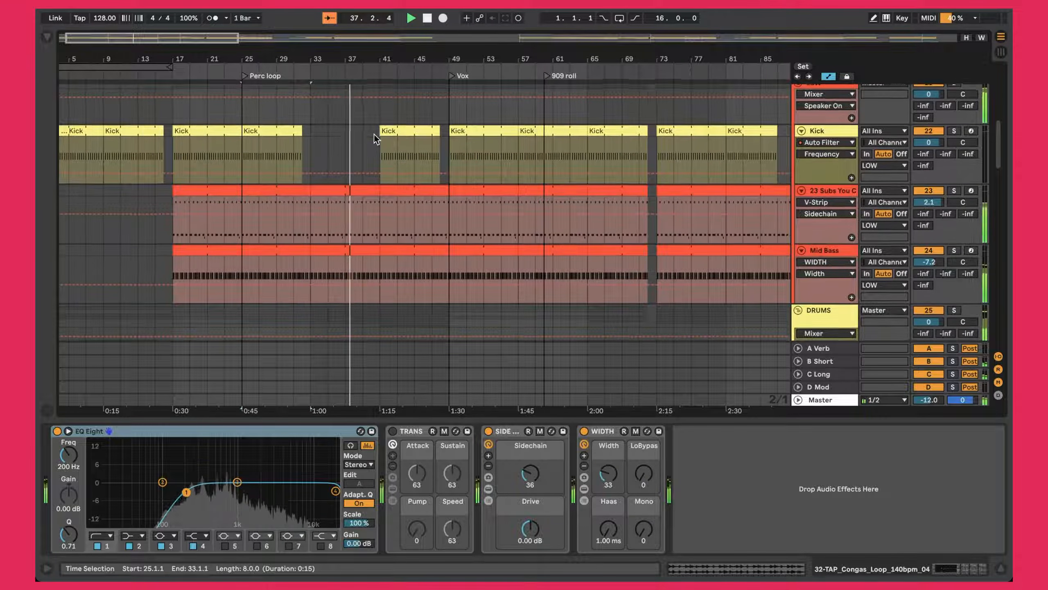
pyautogui.scroll(-4, 374, 134)
pyautogui.scroll(12, 373, 130)
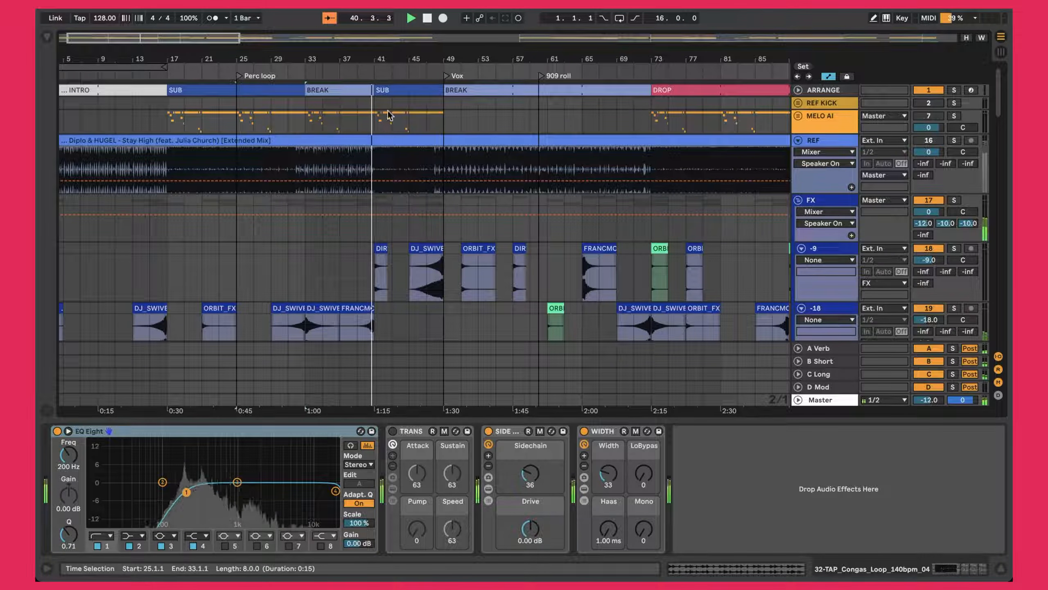
# - Listen to the second SUB section from bar 41 and examine its Kick, percussion, Ride and Synplant layers
pyautogui.scroll(-10, 399, 171)
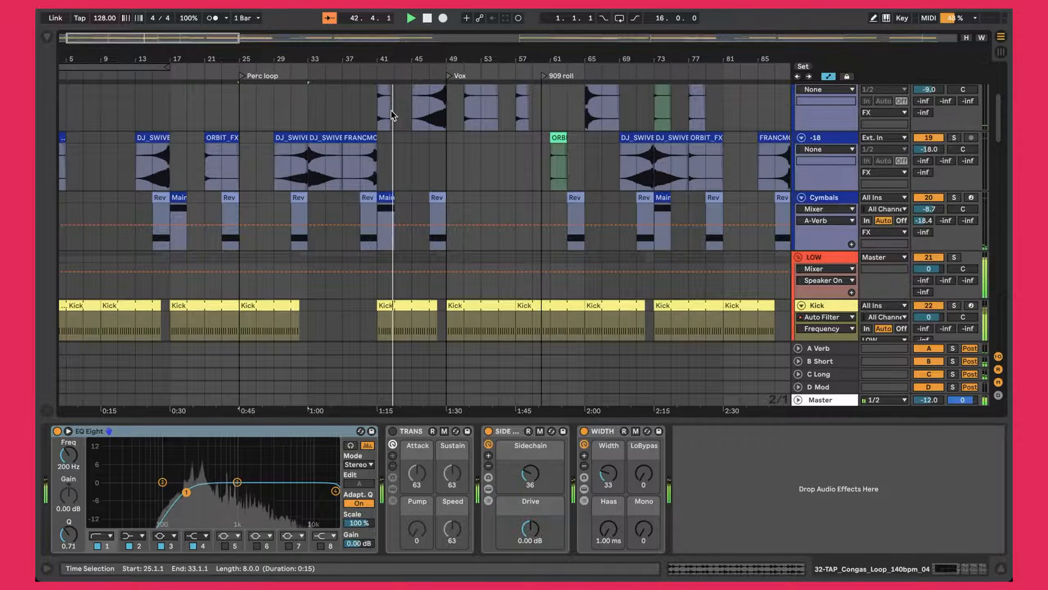
pyautogui.scroll(-10, 396, 182)
pyautogui.scroll(-10, 398, 193)
pyautogui.scroll(6, 397, 193)
pyautogui.scroll(-15, 397, 192)
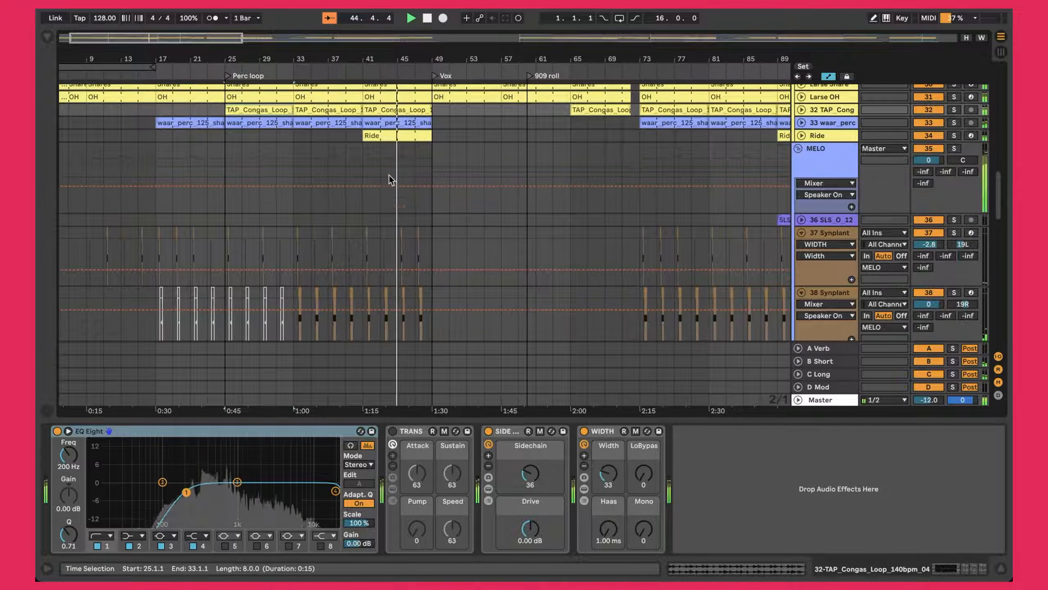
pyautogui.scroll(-4, 392, 152)
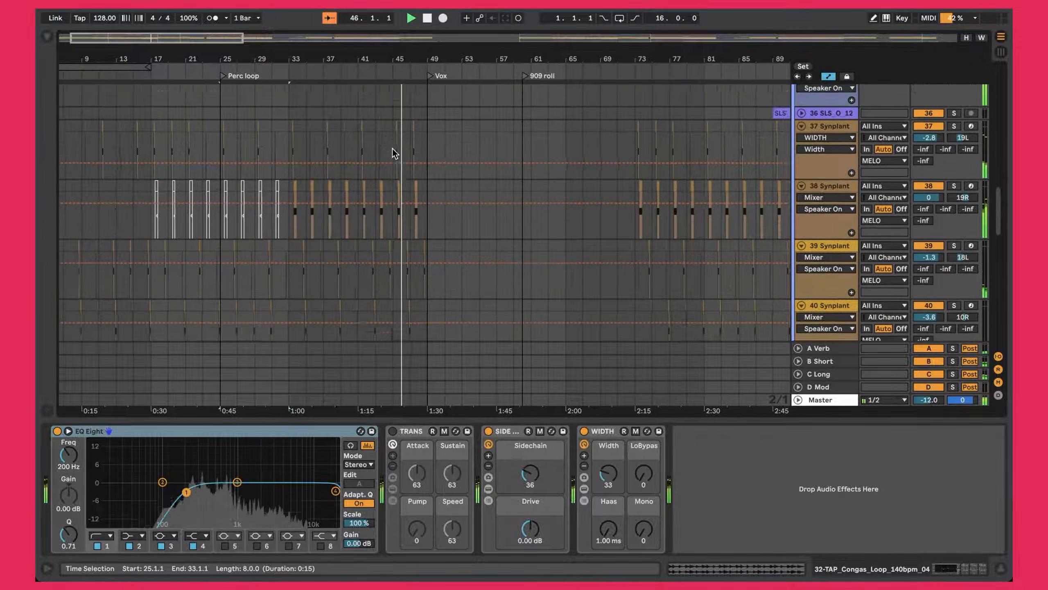
# - Follow the transition into the BREAK at bar 49 and select the 57 Supremes vocal clip there to view its devices
pyautogui.scroll(14, 393, 152)
pyautogui.scroll(15, 395, 160)
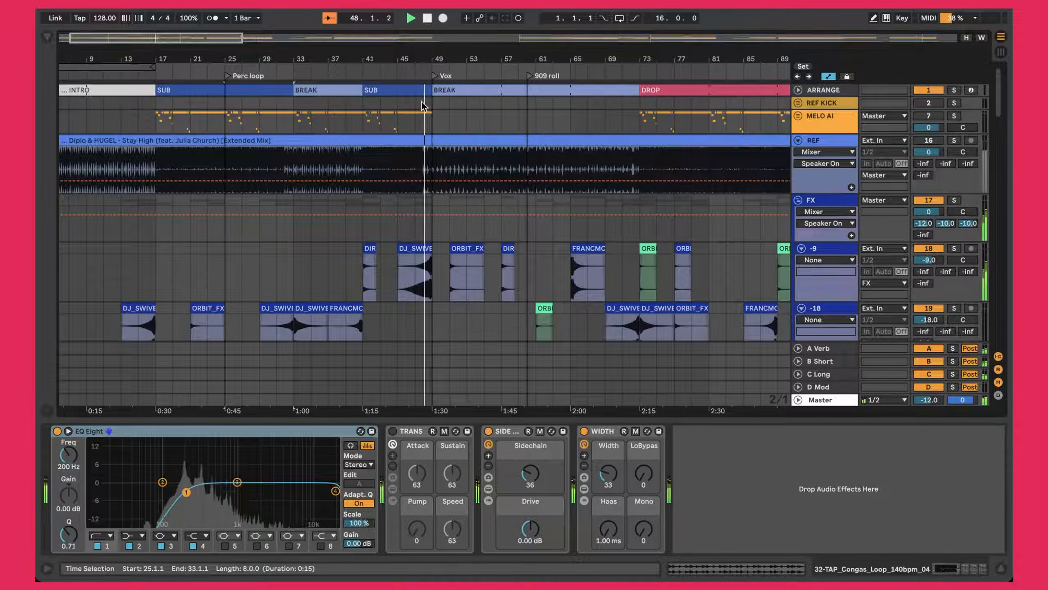
pyautogui.scroll(-12, 394, 219)
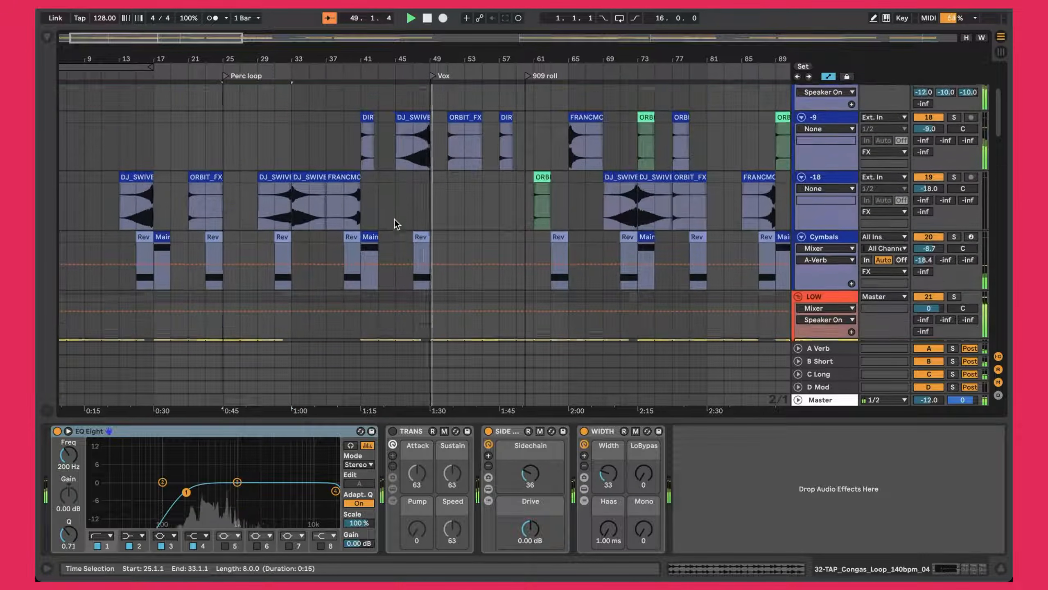
pyautogui.scroll(-15, 395, 220)
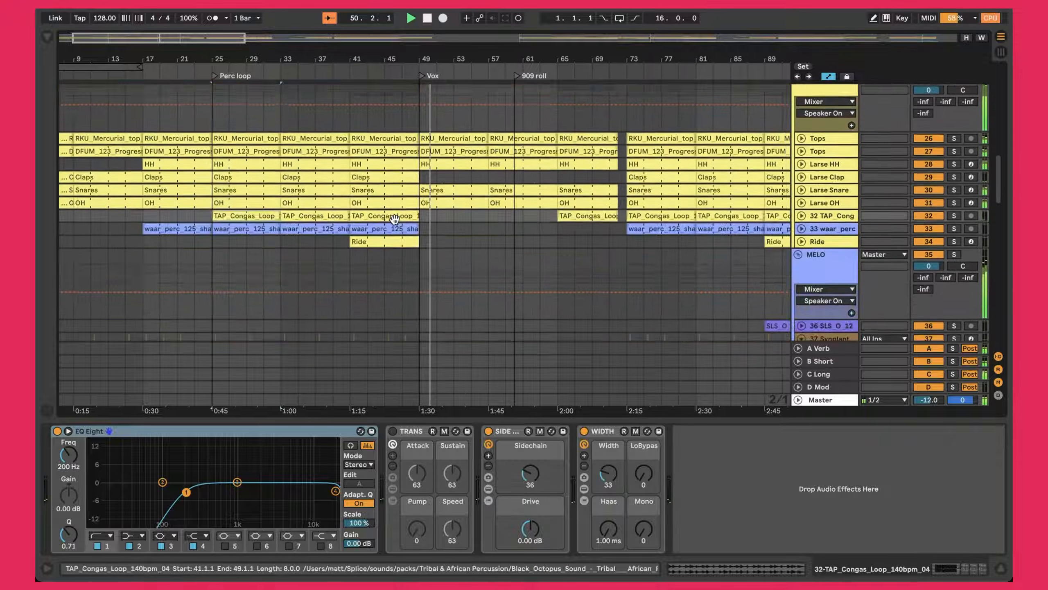
pyautogui.scroll(-8, 395, 219)
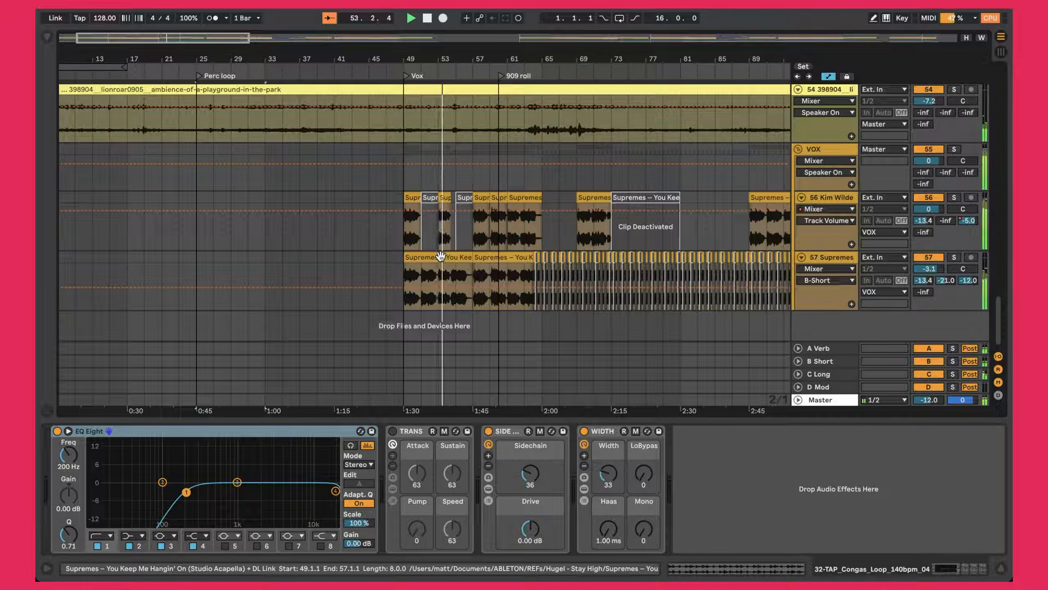
pyautogui.click(441, 256)
# - Examine the synth layers in the BREAK and select the Kick clip at bar 49 to view its Auto Filter
pyautogui.scroll(4, 441, 259)
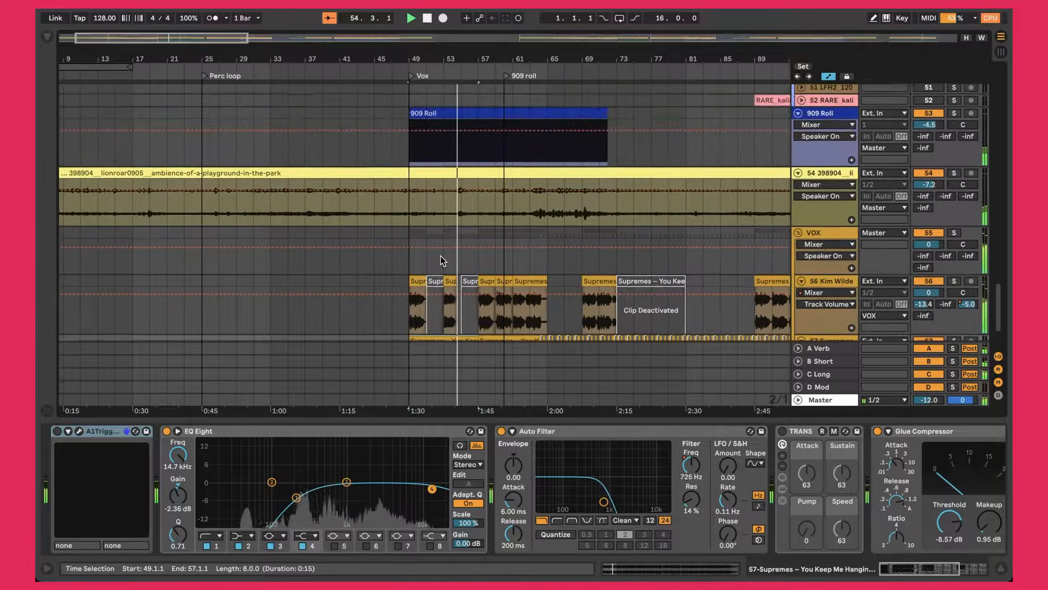
pyautogui.scroll(10, 442, 259)
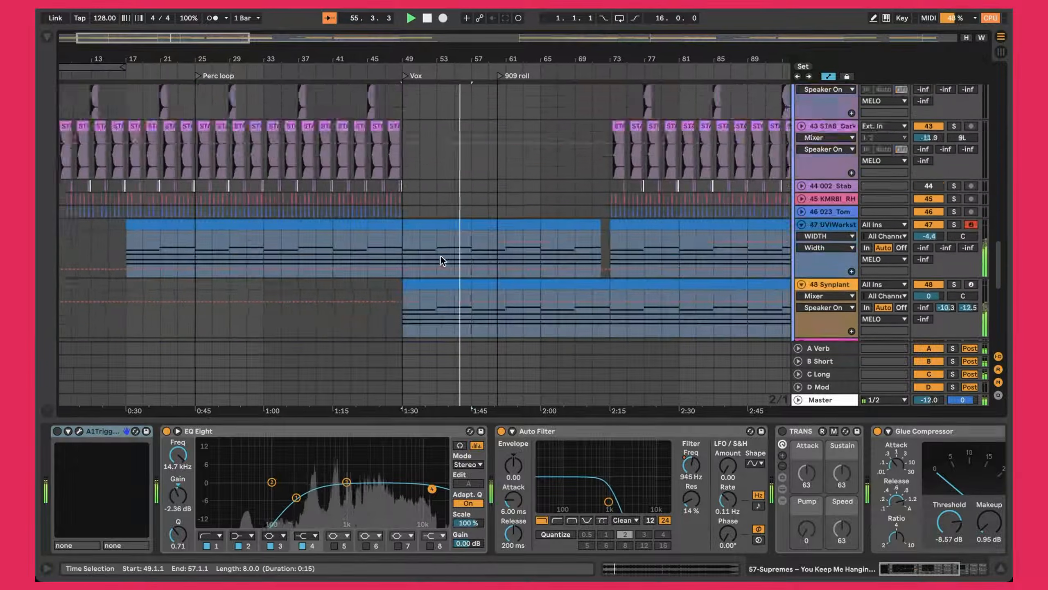
pyautogui.scroll(15, 441, 258)
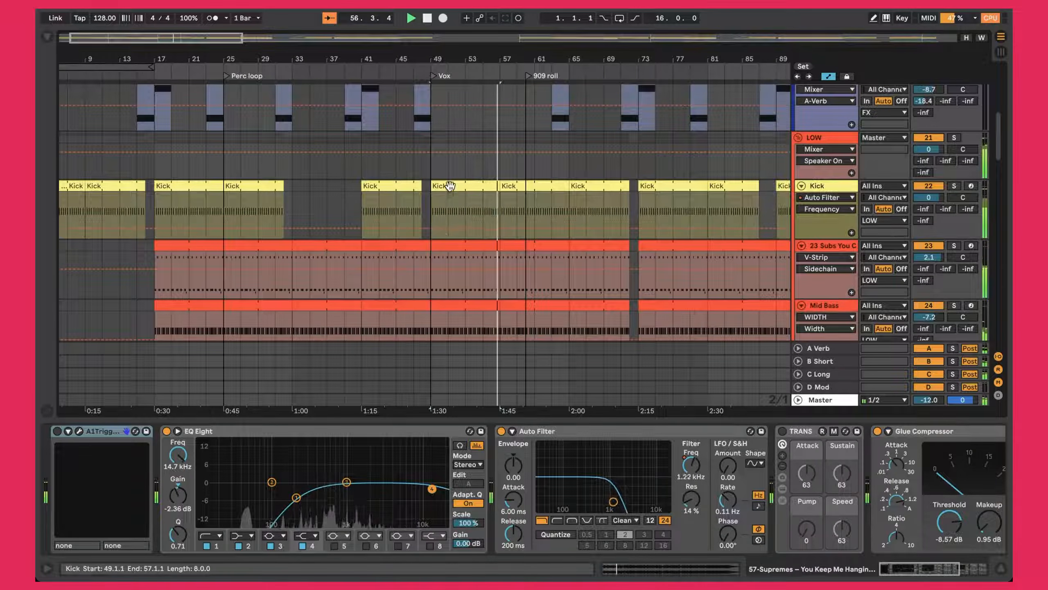
pyautogui.click(450, 187)
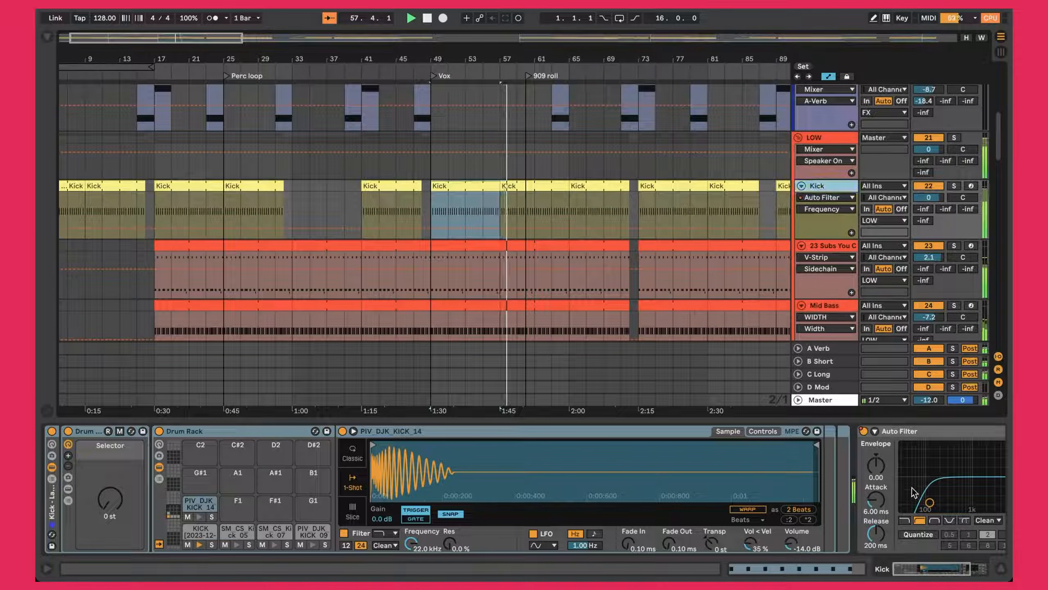
# - Check the percussion and MELO tracks around the 909 roll marker and select the BREAK section clip spanning bars 49 to 73
pyautogui.scroll(-10, 550, 290)
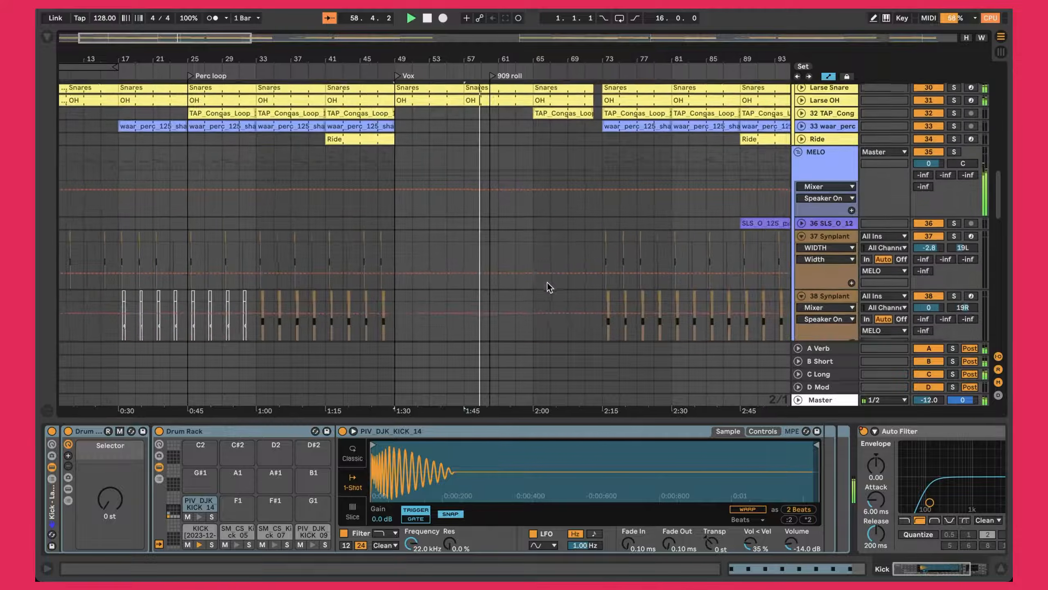
pyautogui.scroll(15, 547, 285)
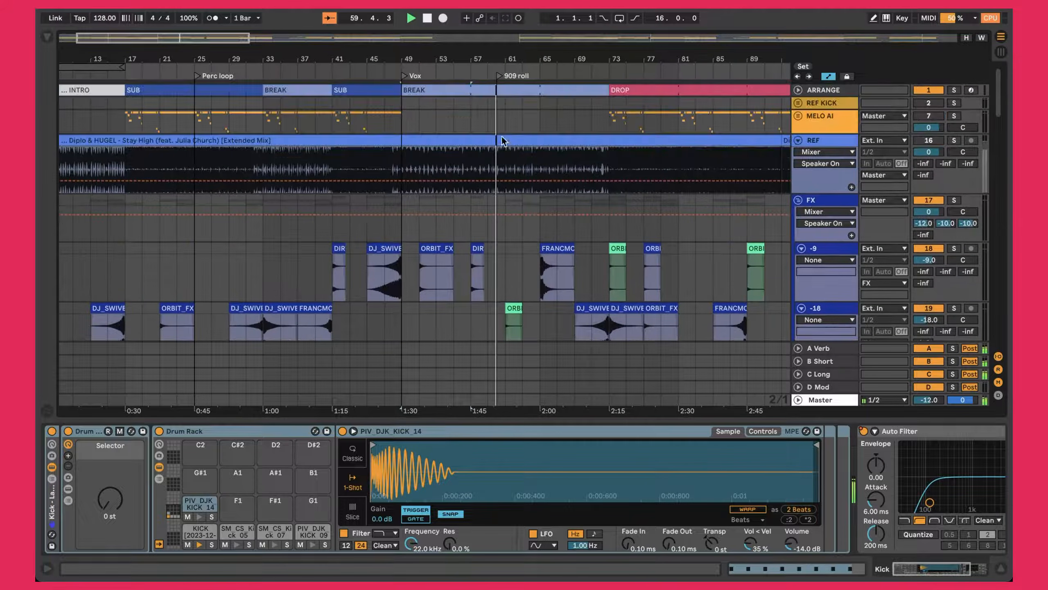
pyautogui.click(472, 92)
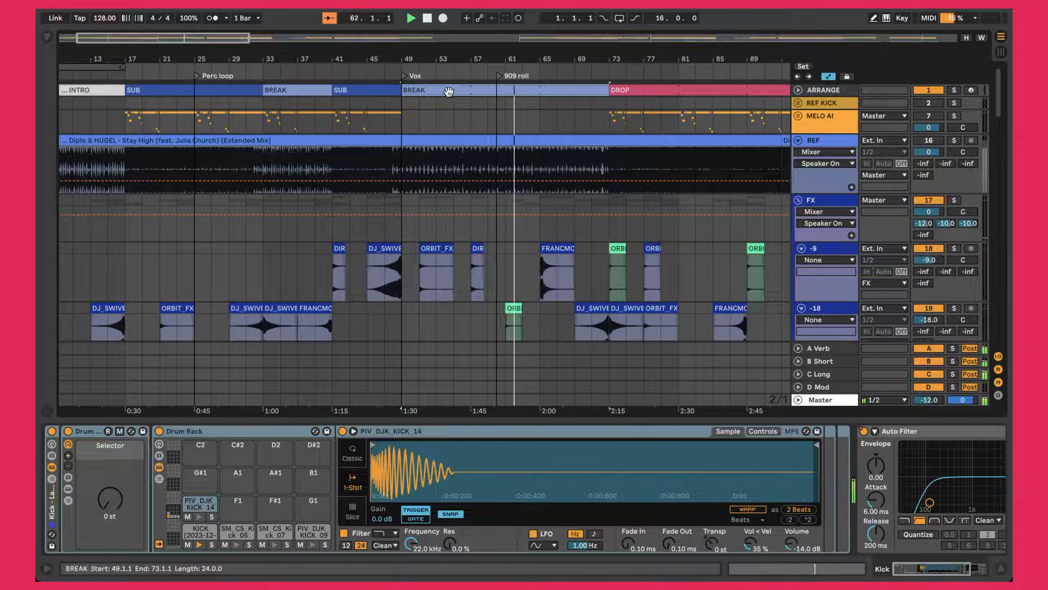
# - Select the BREAK span from bar 49 to 73 and examine its 909 Roll and the chopped 57 Supremes vocals
pyautogui.click(472, 140)
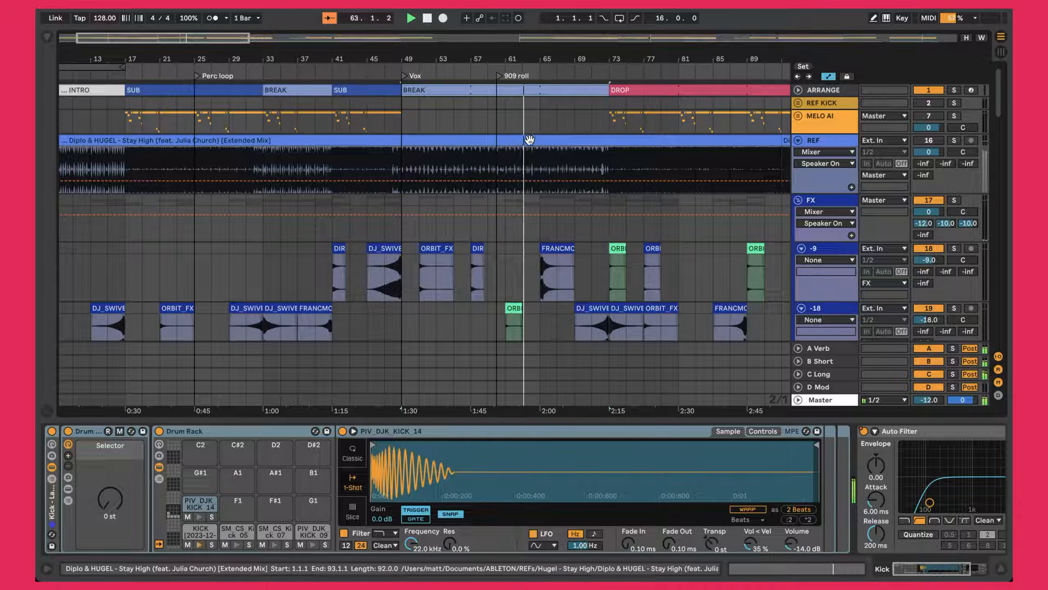
pyautogui.click(447, 90)
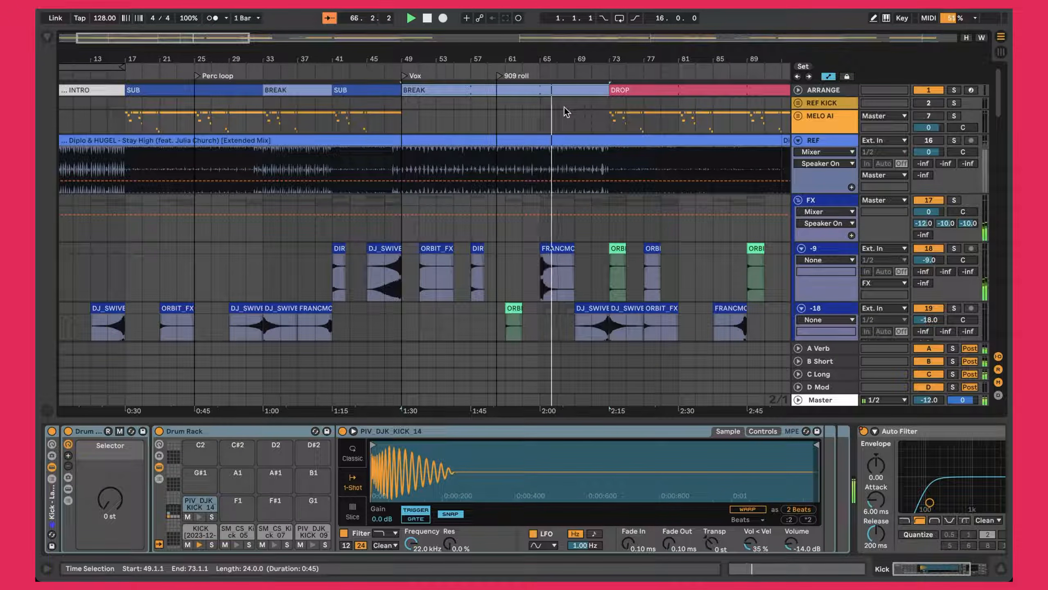
pyautogui.scroll(-20, 533, 127)
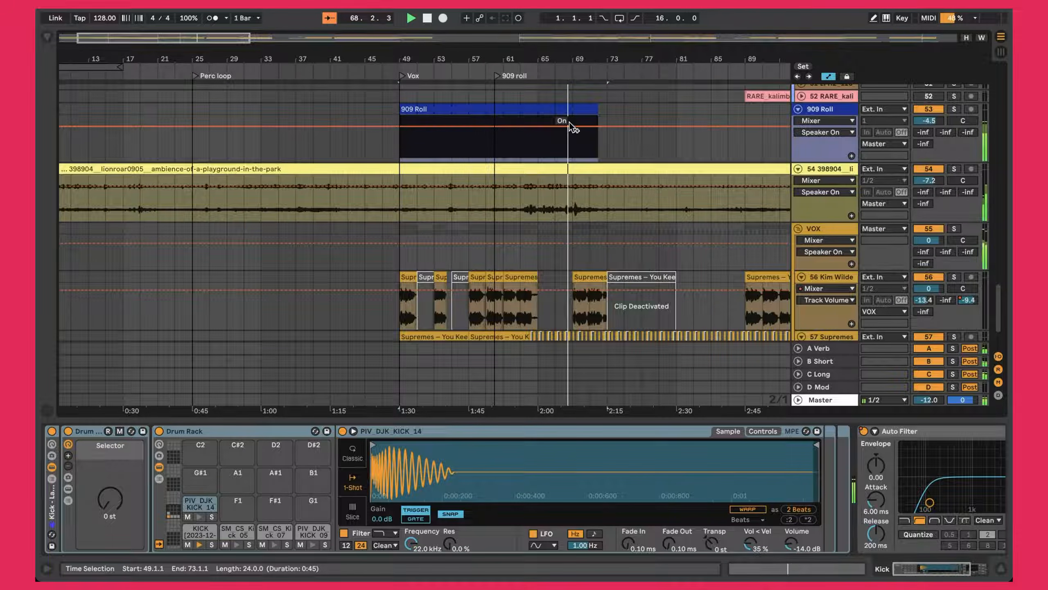
pyautogui.scroll(10, 569, 124)
pyautogui.scroll(-12, 569, 126)
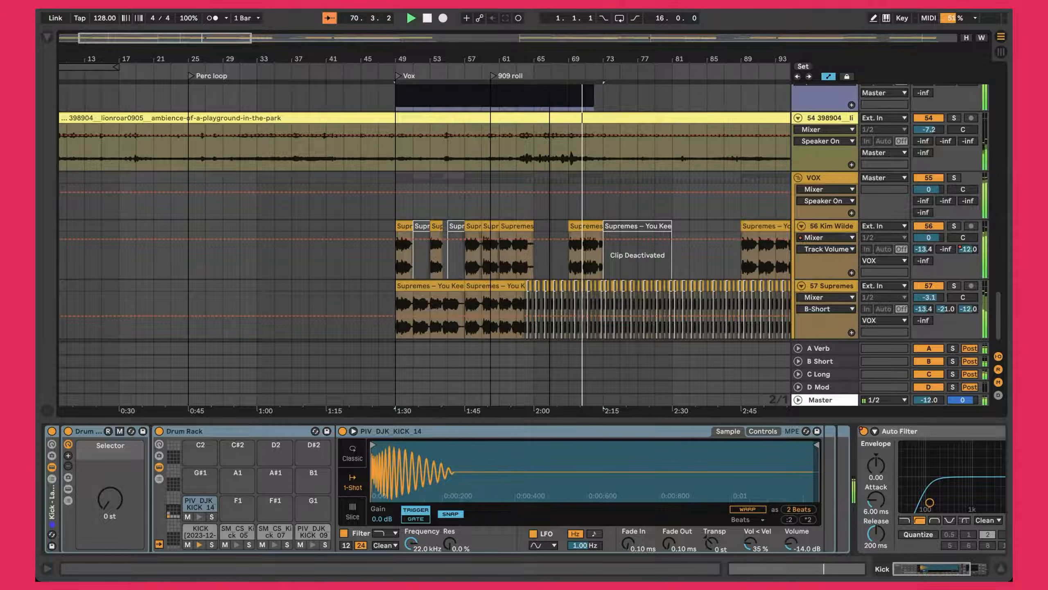
pyautogui.scroll(5, 558, 124)
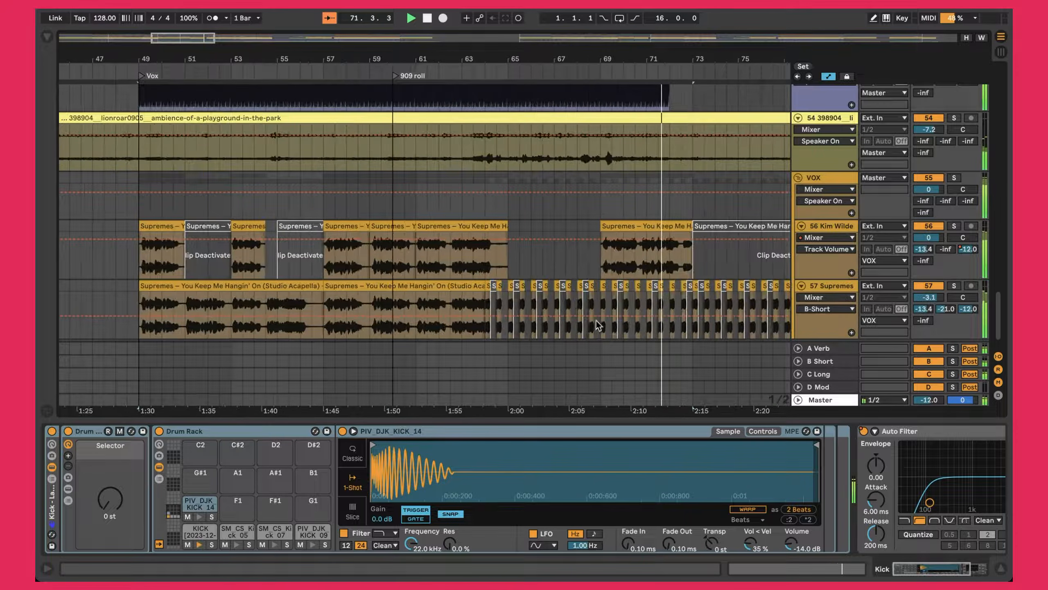
# - Follow the transition into the DROP at bar 73 and examine its FX, stab, synth and vocal layers
pyautogui.scroll(20, 651, 308)
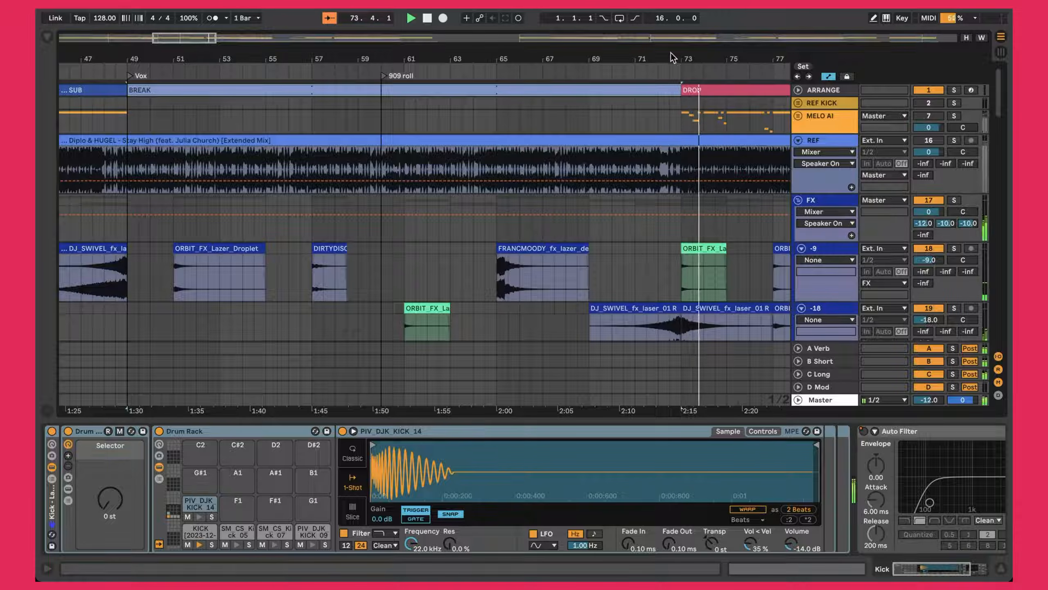
pyautogui.scroll(-5, 382, 136)
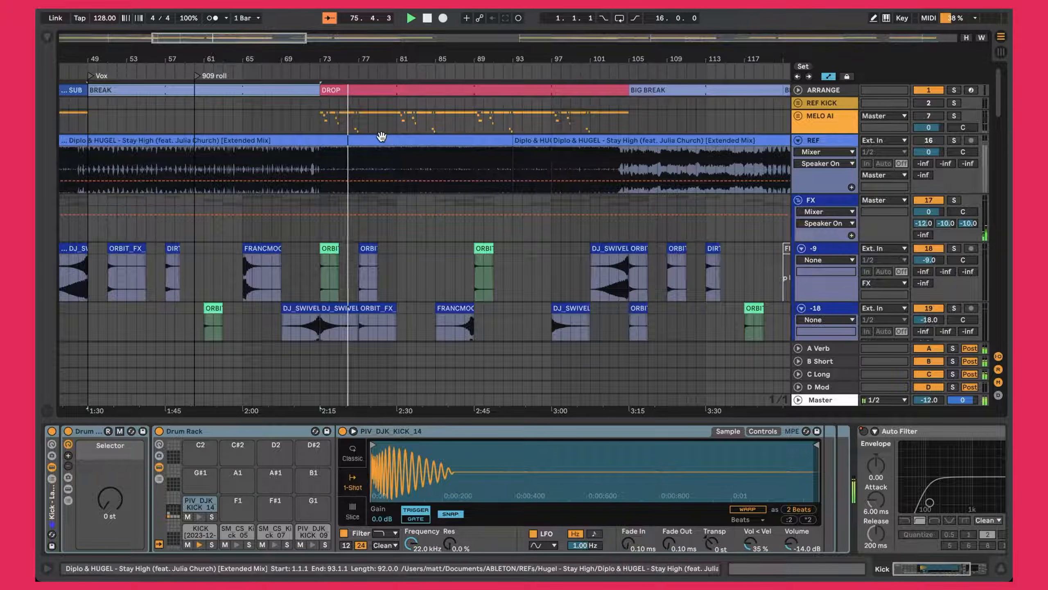
pyautogui.scroll(-18, 382, 136)
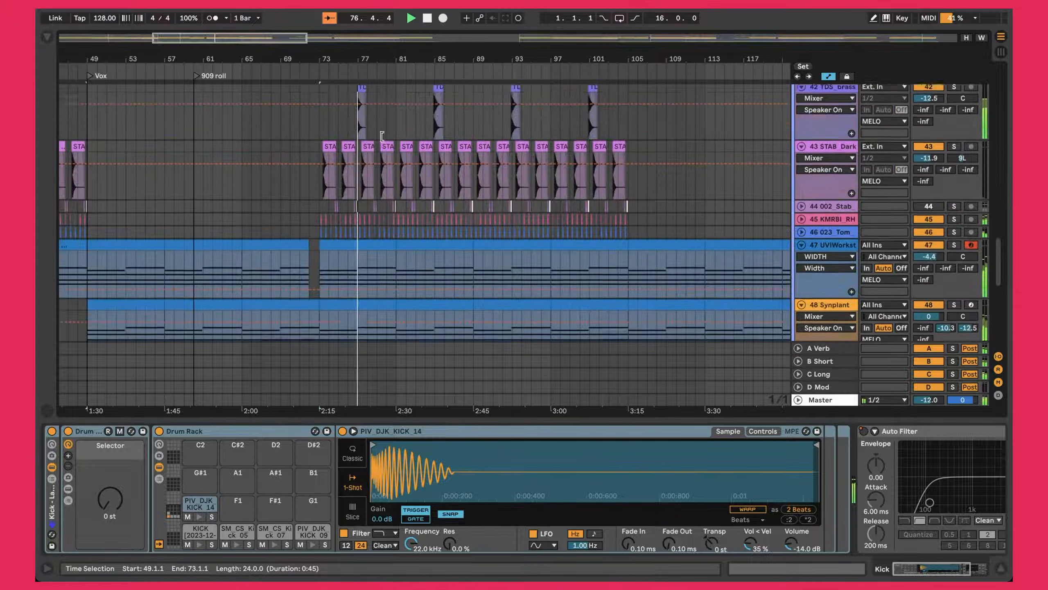
pyautogui.scroll(-8, 381, 135)
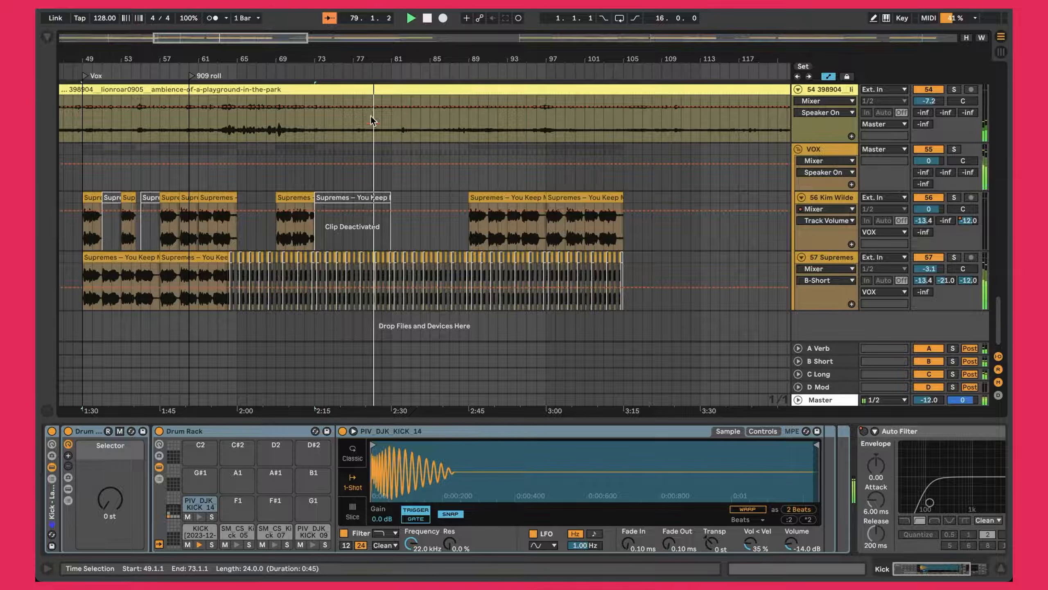
# - Inspect the deactivated vocal clip at bar 73 and the chopped 57 Supremes clips beneath it up close
pyautogui.scroll(8, 388, 161)
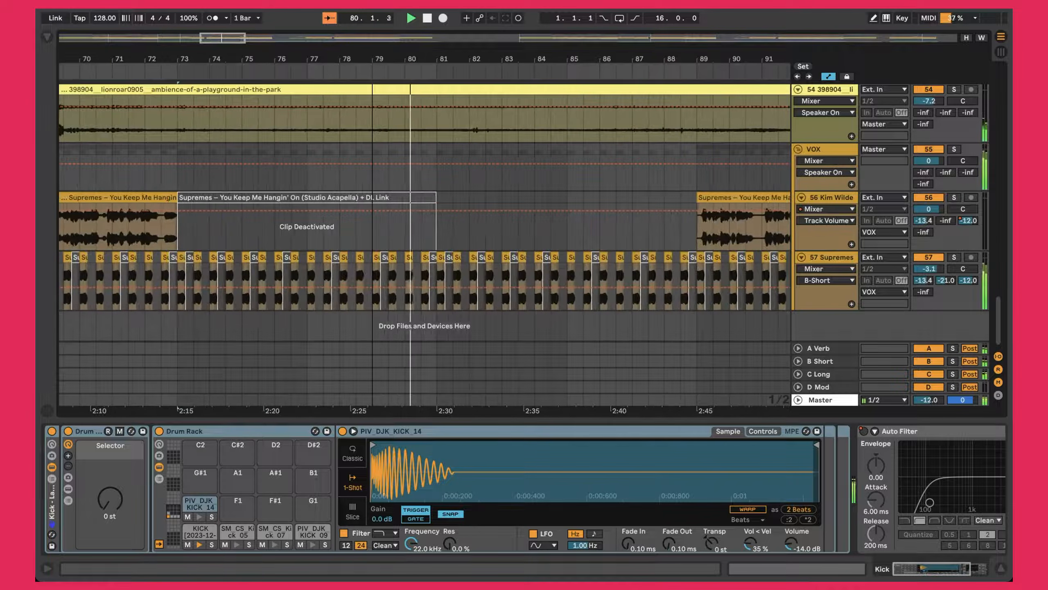
pyautogui.scroll(-2, 378, 161)
pyautogui.scroll(1, 409, 145)
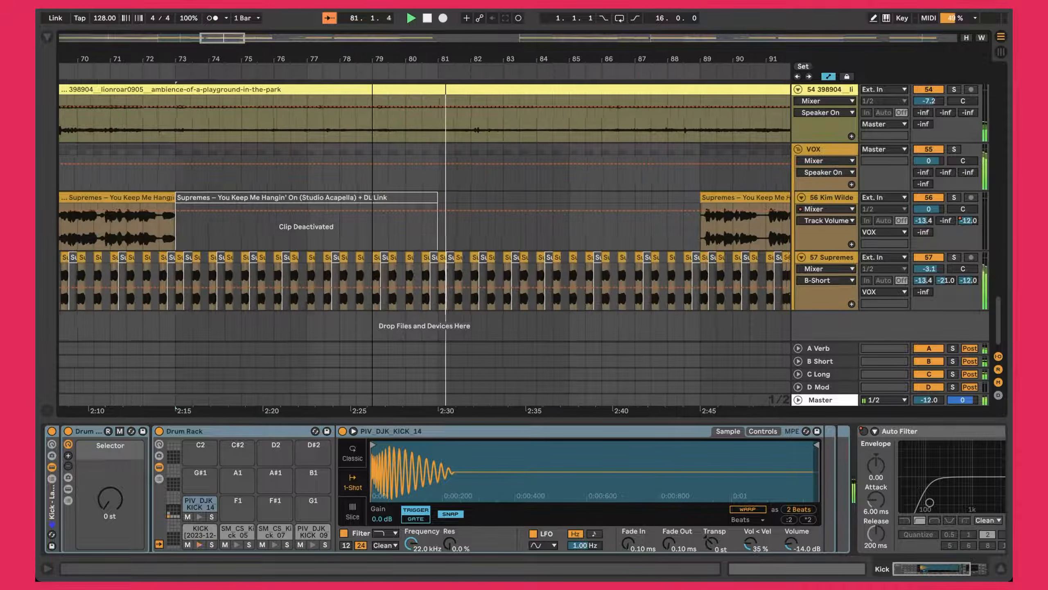
# - Examine the DROP's laser FX, Cymbals, Kick and bass clips around the switch to its second half at bar 89
pyautogui.scroll(15, 428, 196)
pyautogui.scroll(2, 430, 195)
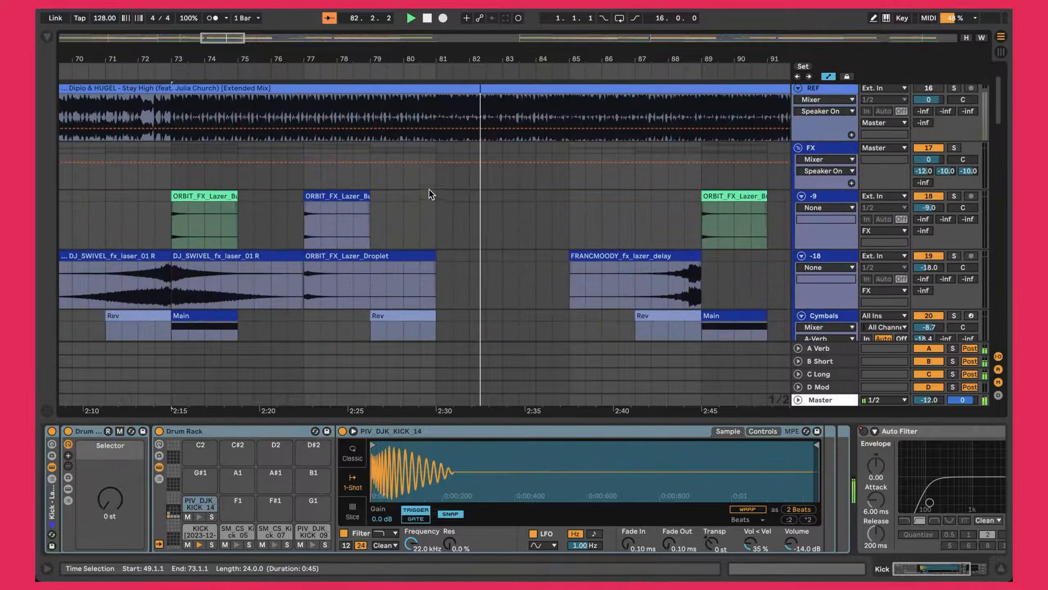
pyautogui.moveTo(418, 70); pyautogui.dragTo(419, 57)
pyautogui.scroll(-4, 418, 224)
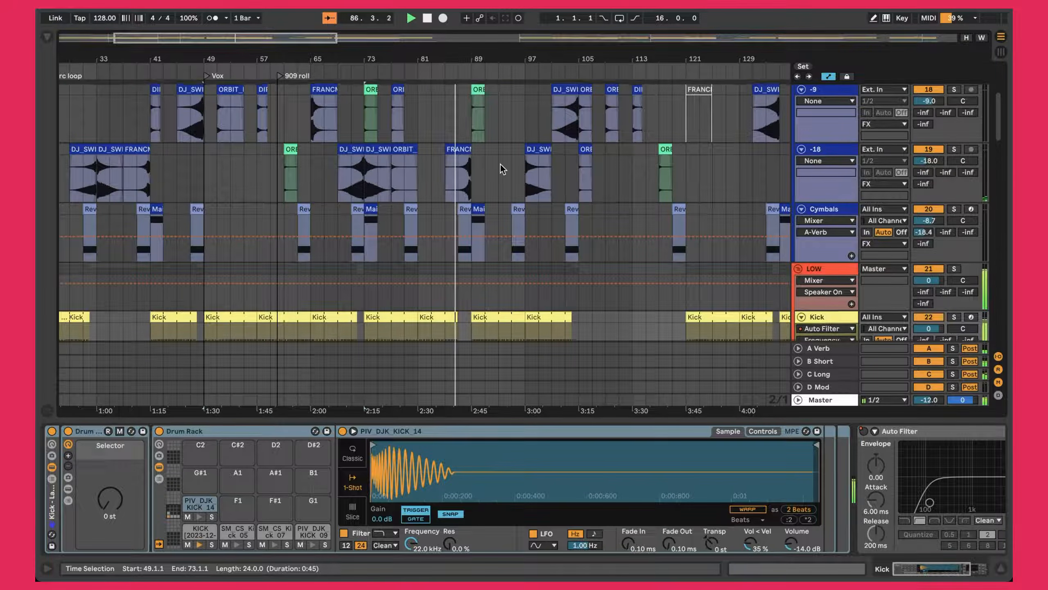
pyautogui.scroll(-5, 500, 164)
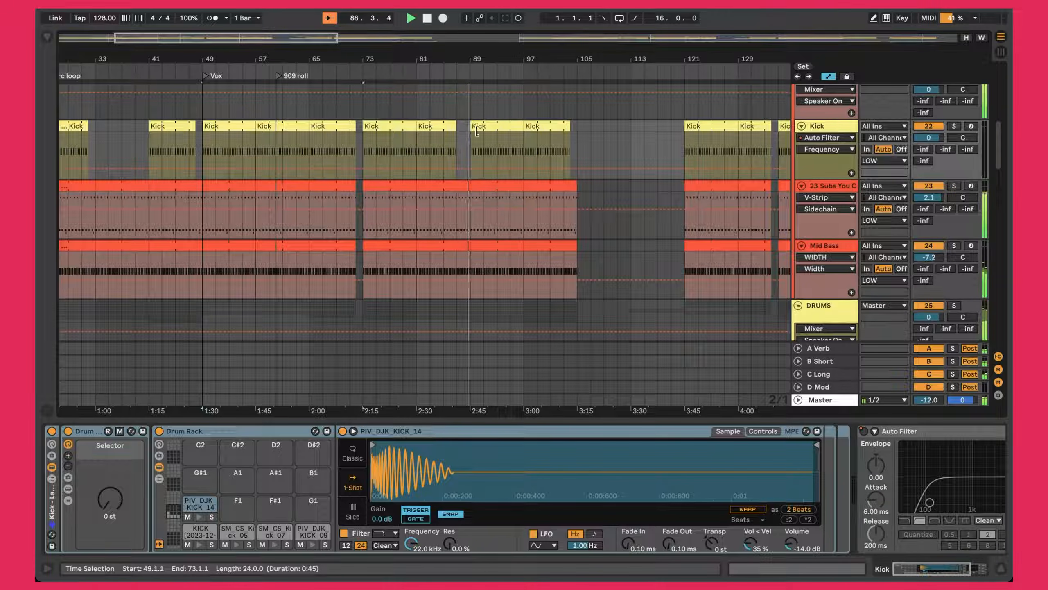
pyautogui.scroll(5, 497, 215)
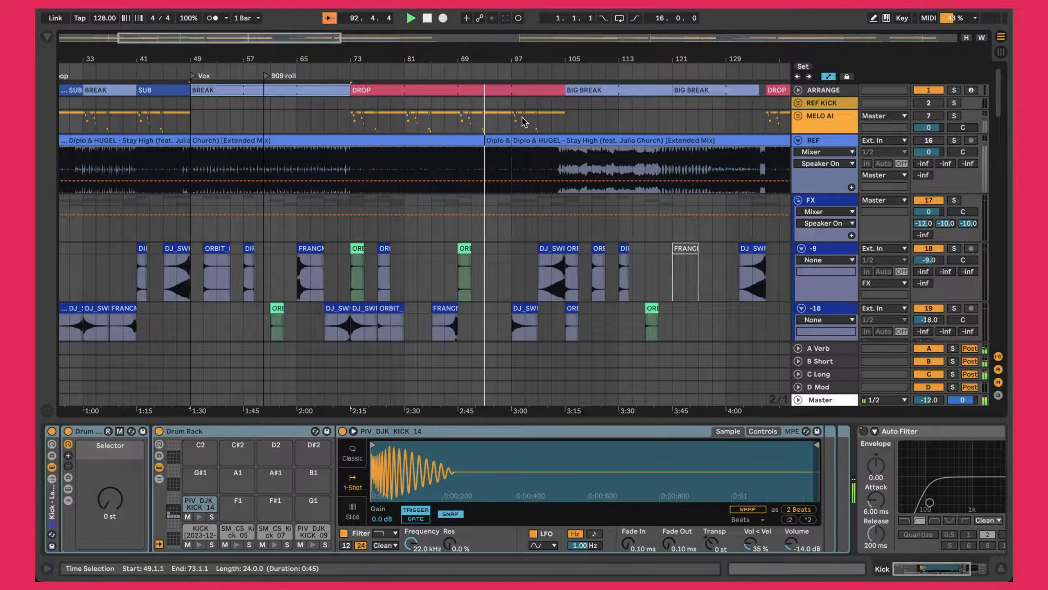
# - Select the 56 Kim Wilde vocal clip spanning bars 89 to 97 in the DROP to view its devices
pyautogui.scroll(-15, 524, 120)
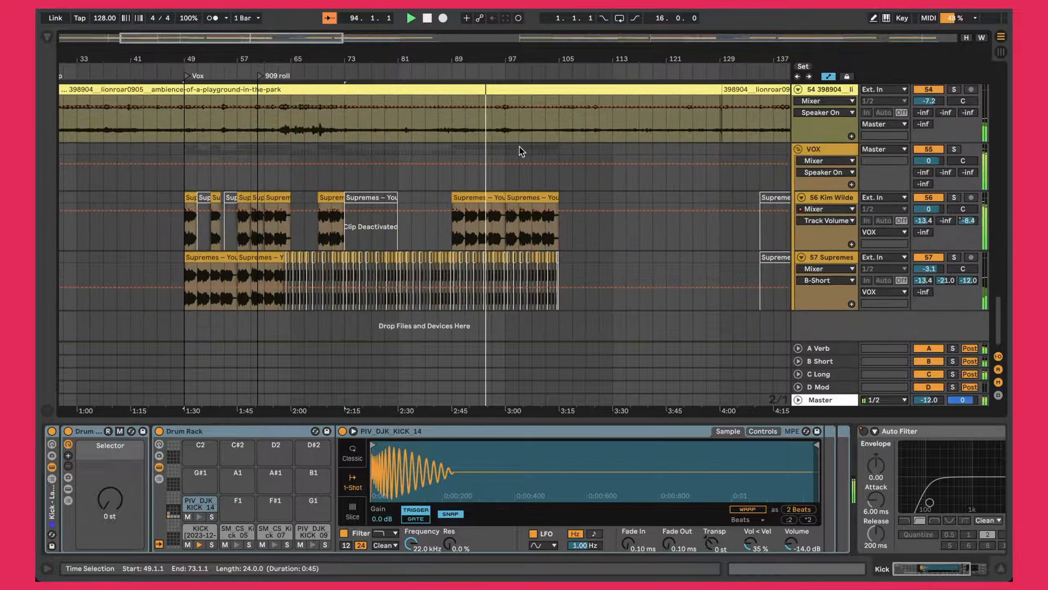
pyautogui.click(478, 197)
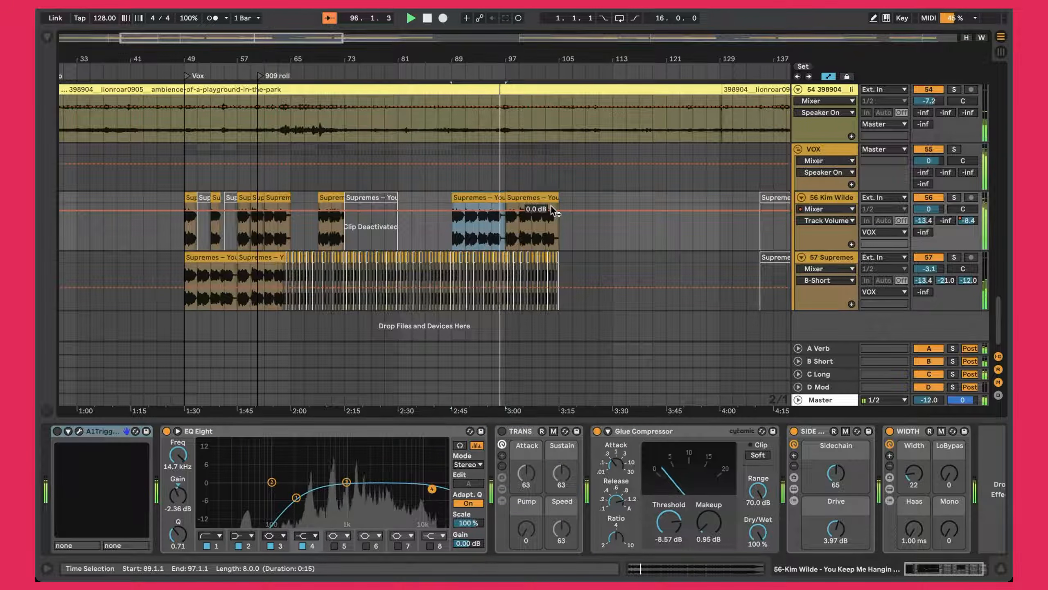
pyautogui.scroll(15, 544, 114)
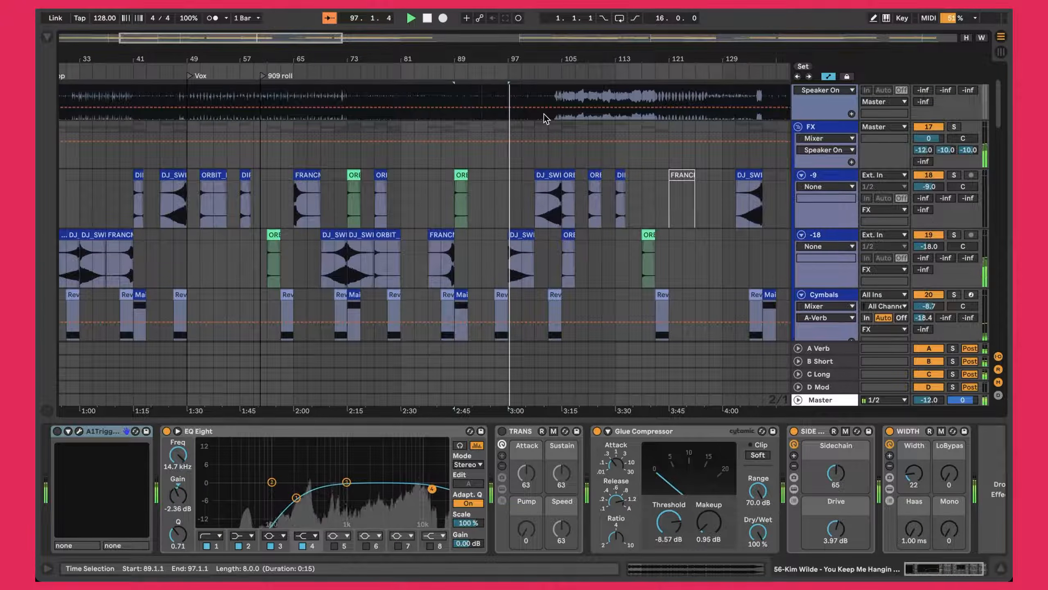
# - Examine the RARE kalimba clips from bar 89 together with the neighbouring LFH2 and 909 Roll clips
pyautogui.scroll(-15, 543, 114)
pyautogui.scroll(-10, 544, 114)
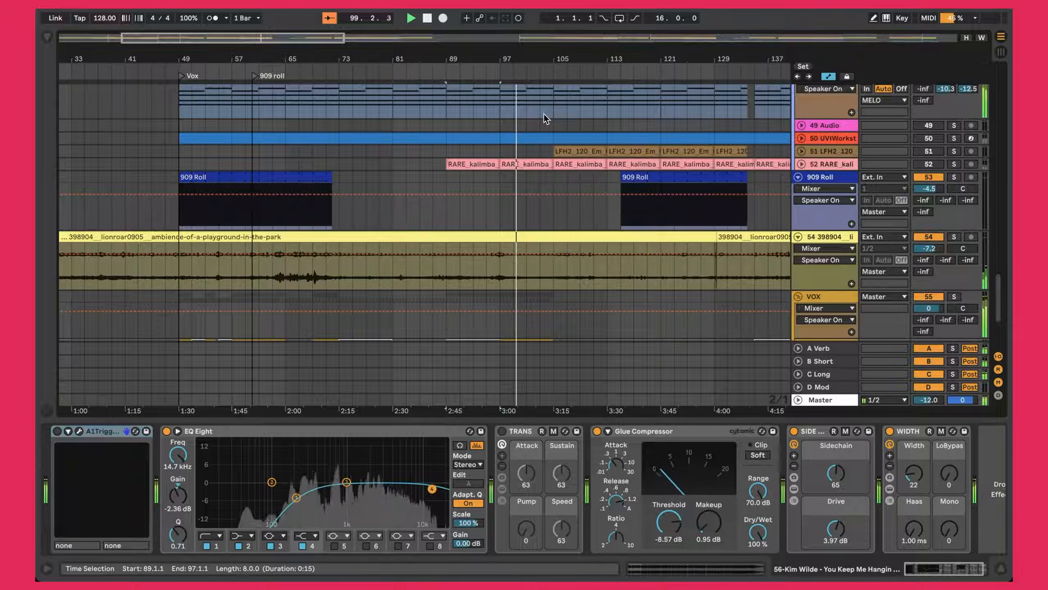
pyautogui.scroll(-1, 544, 114)
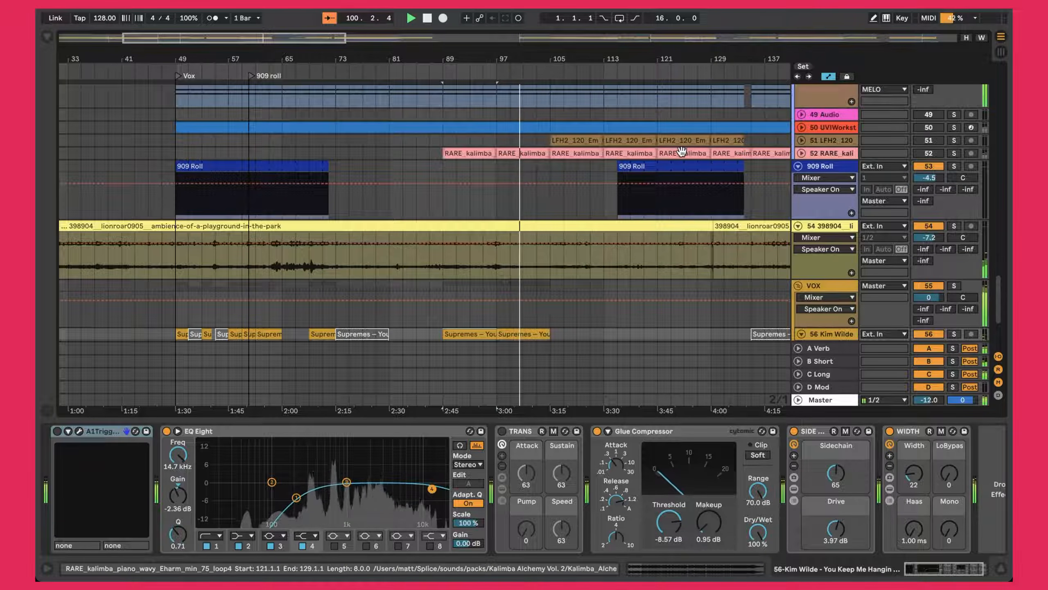
pyautogui.scroll(1, 678, 154)
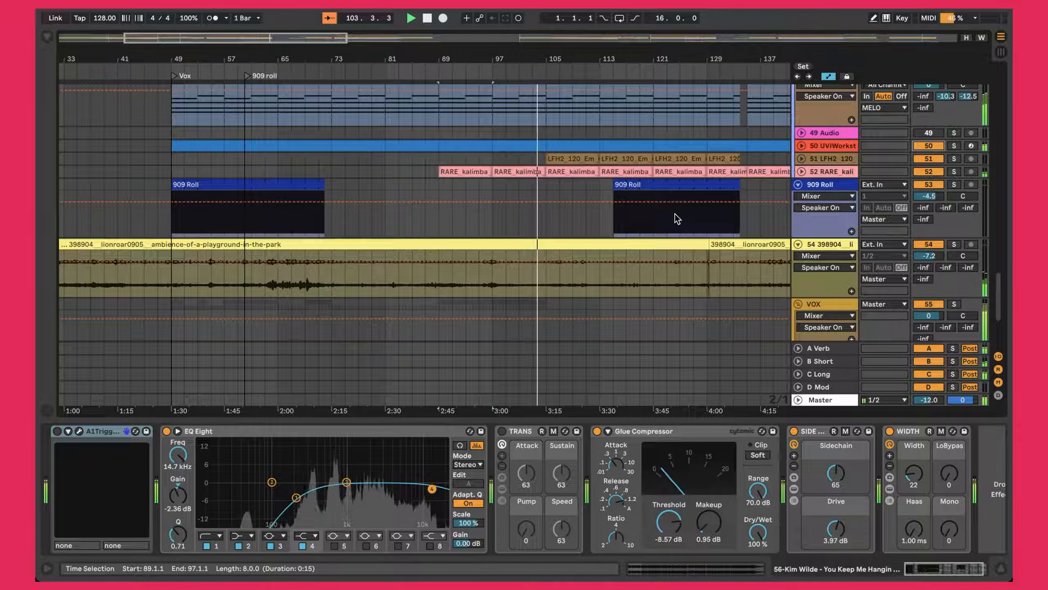
# - Follow the transition into the BIG BREAK at bar 105 and compare its bass and drum layers with the earlier sections
pyautogui.scroll(8, 571, 178)
pyautogui.scroll(15, 570, 178)
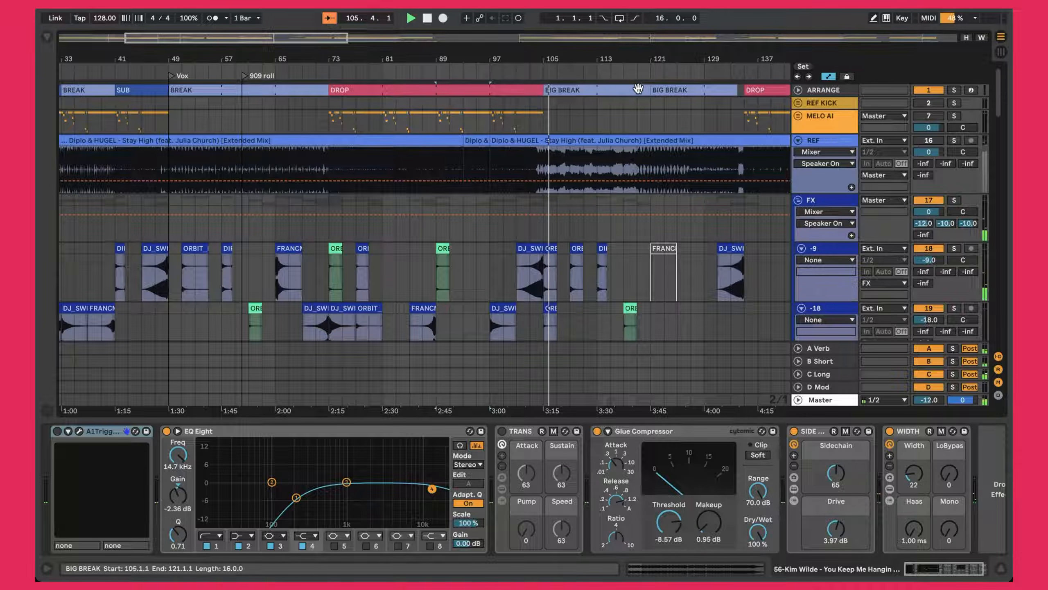
pyautogui.scroll(-5, 596, 170)
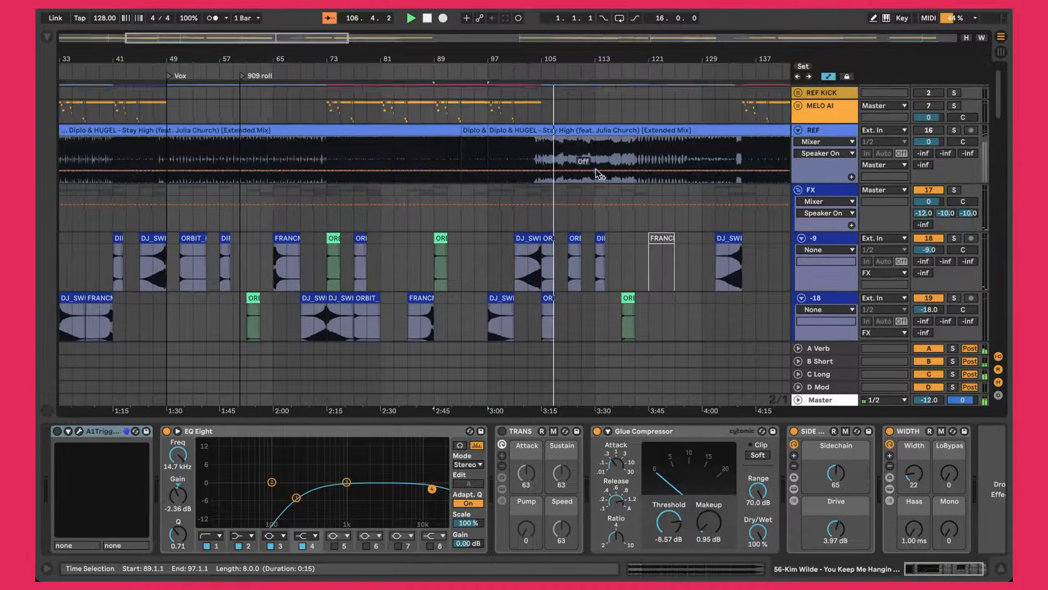
pyautogui.scroll(-15, 596, 170)
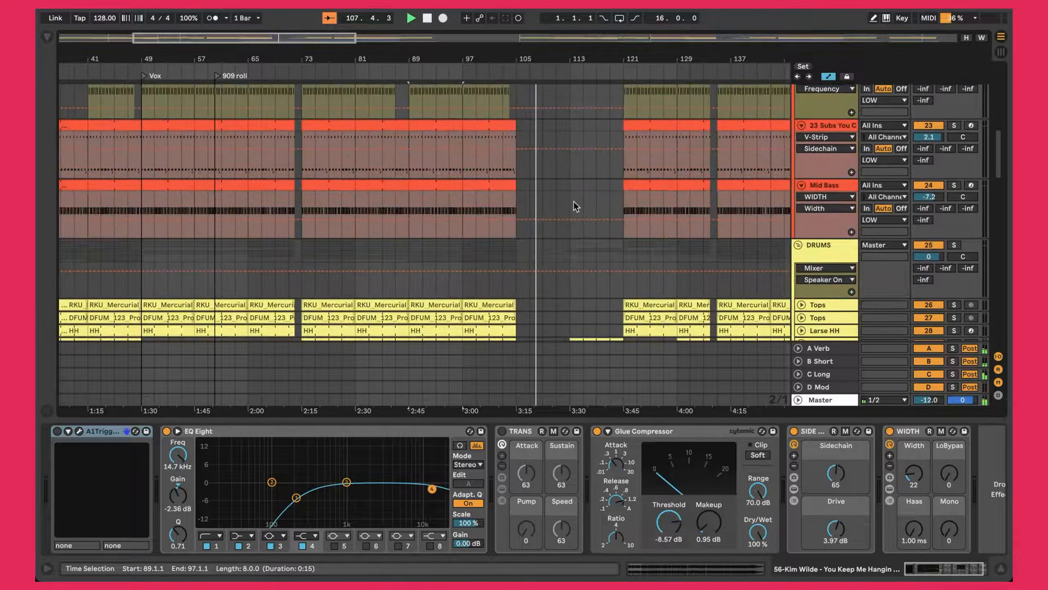
pyautogui.scroll(-5, 574, 354)
pyautogui.hscroll(-10, 549, 186)
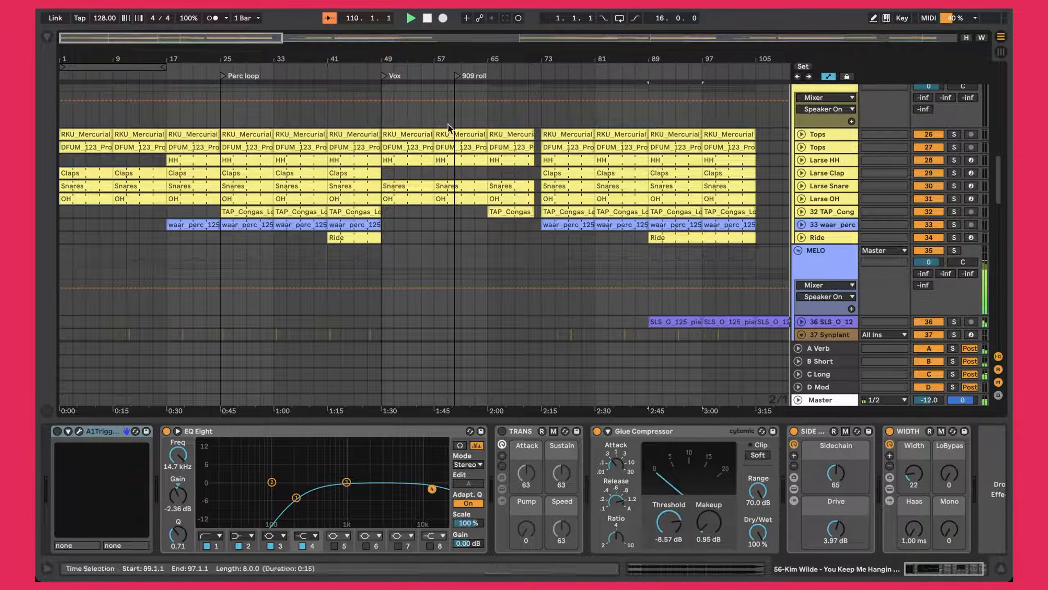
pyautogui.hscroll(10, 475, 165)
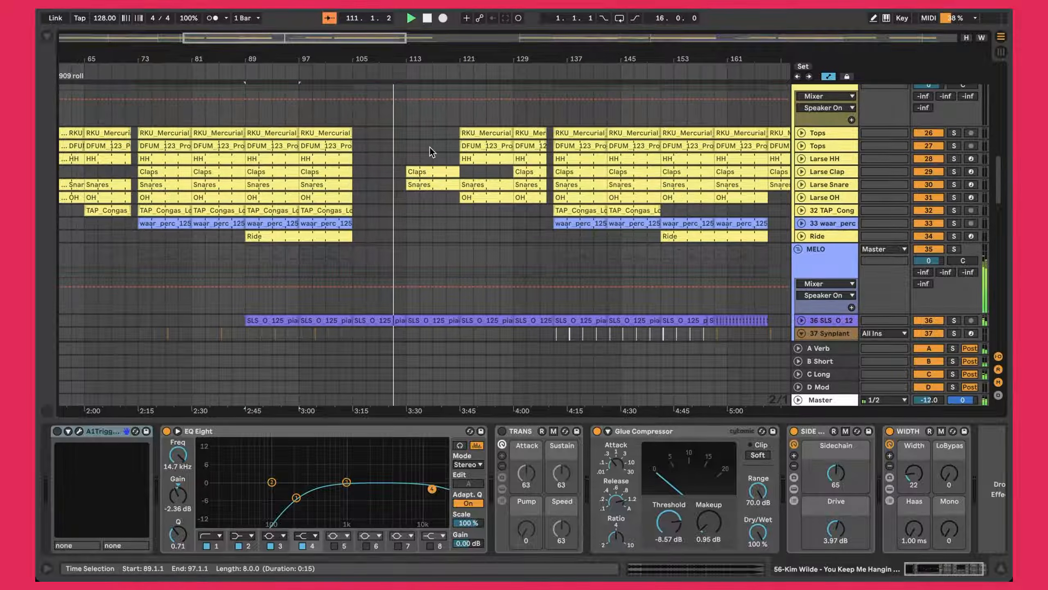
# - Check the BIG BREAK's synth and kalimba layers and unfold the 51 LFH2 track to view its waveforms
pyautogui.scroll(-5, 429, 148)
pyautogui.scroll(-10, 429, 147)
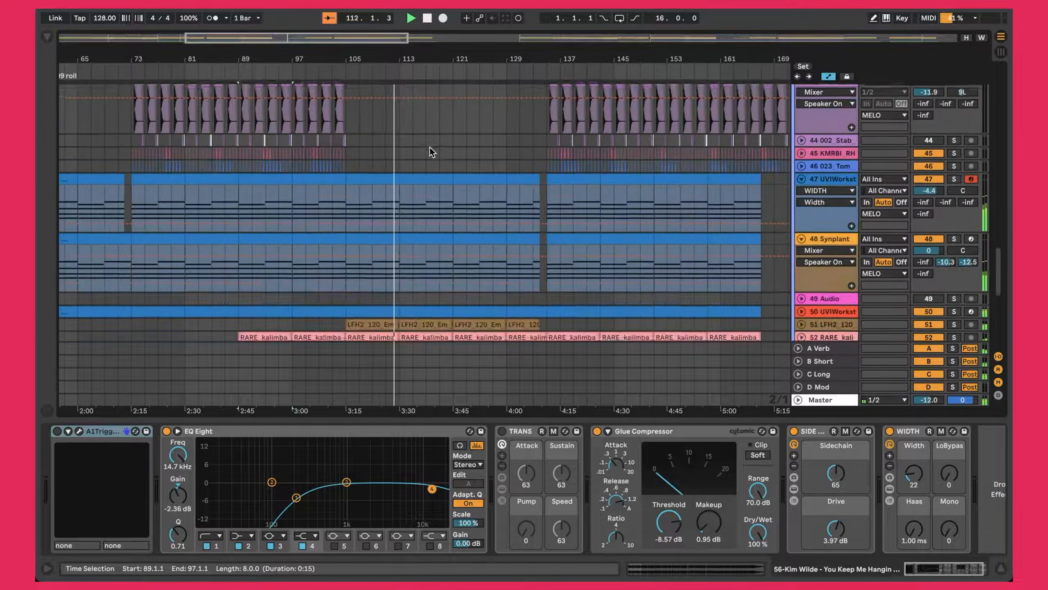
pyautogui.scroll(-3, 430, 147)
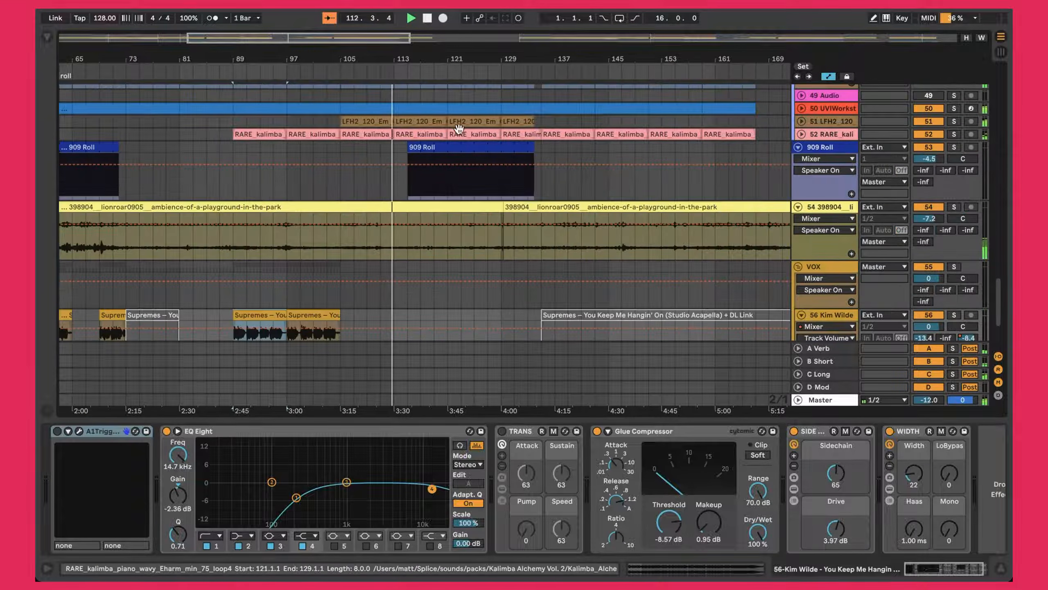
pyautogui.click(801, 121)
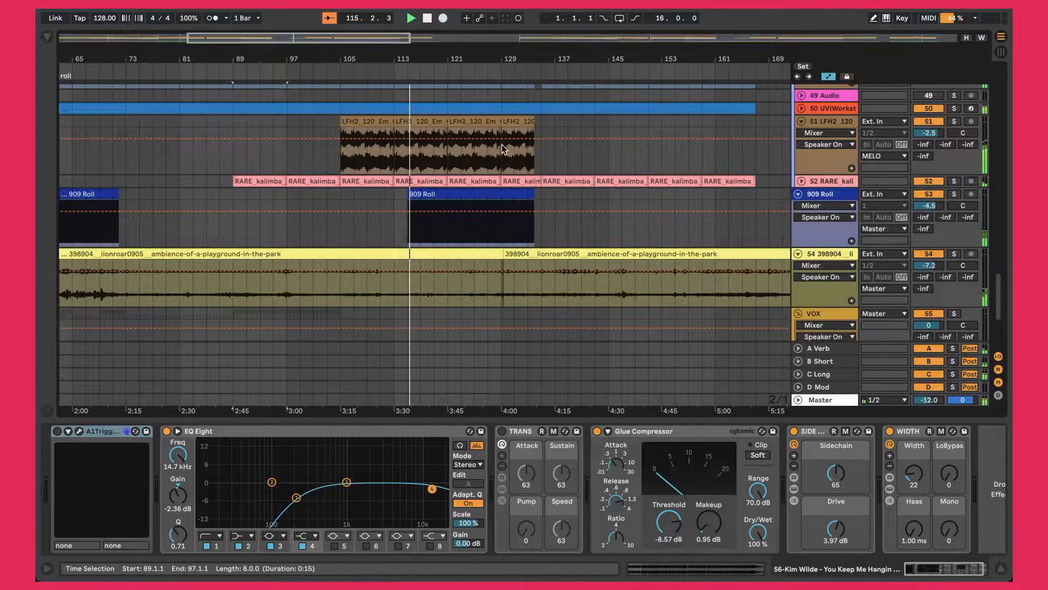
# - Listen to the second BIG BREAK section from bar 121 and examine its FX, Kick, bass, drum and MELO layers
pyautogui.scroll(20, 423, 145)
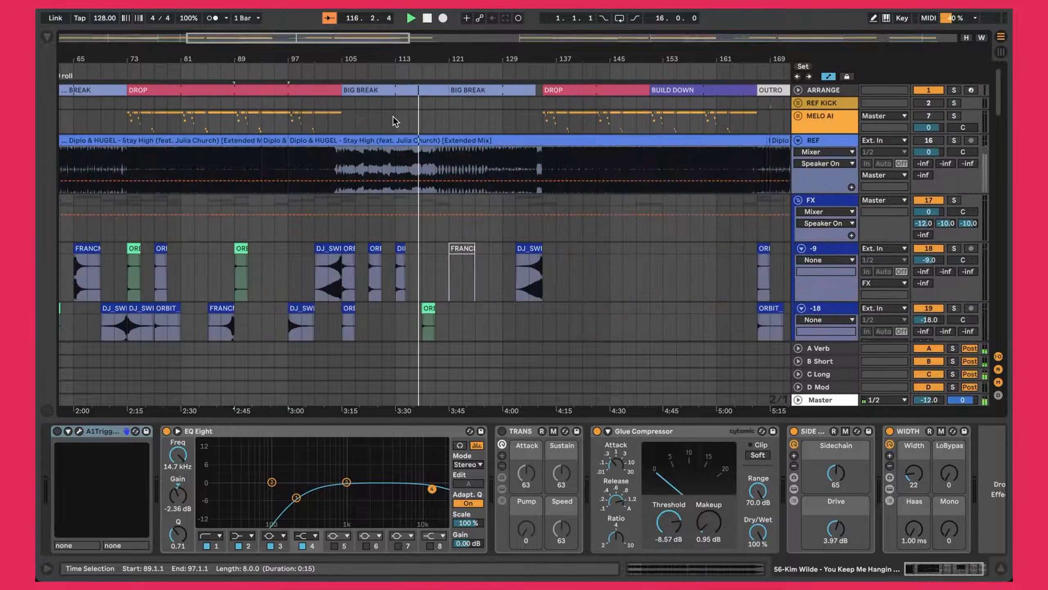
pyautogui.scroll(-5, 398, 112)
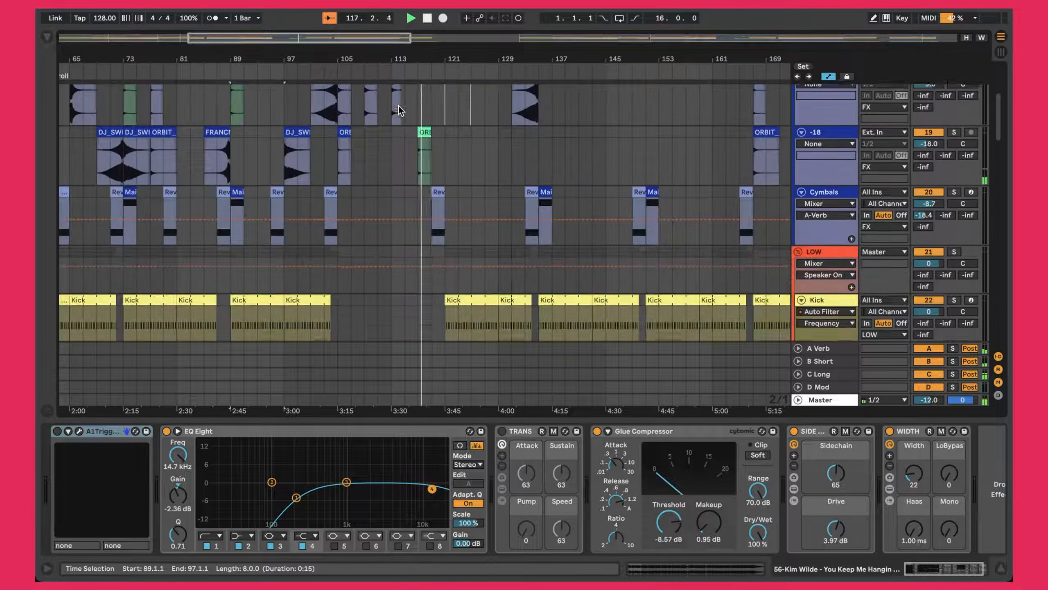
pyautogui.scroll(-10, 415, 217)
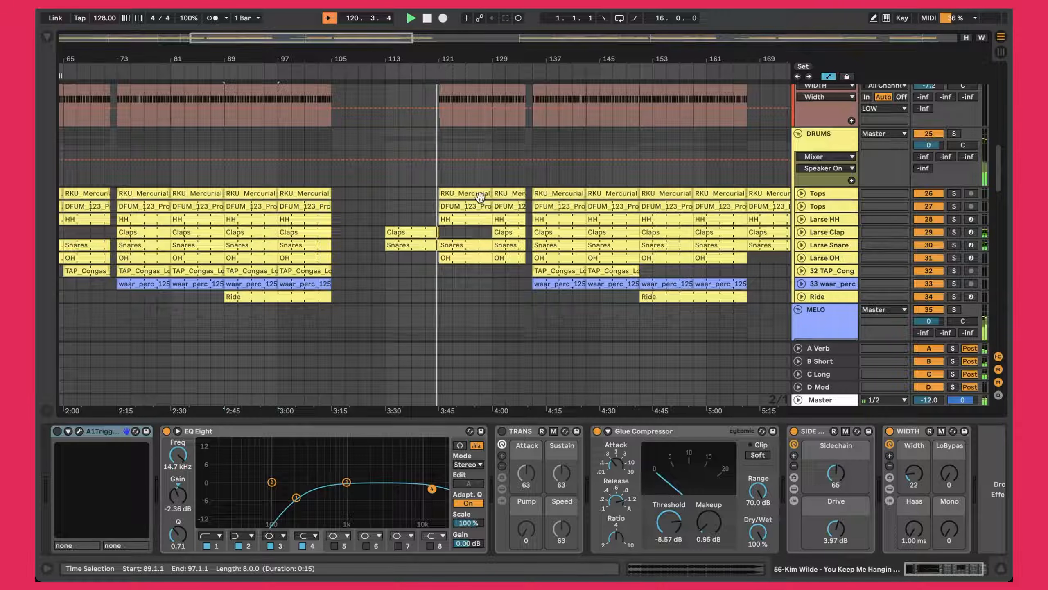
pyautogui.scroll(8, 467, 234)
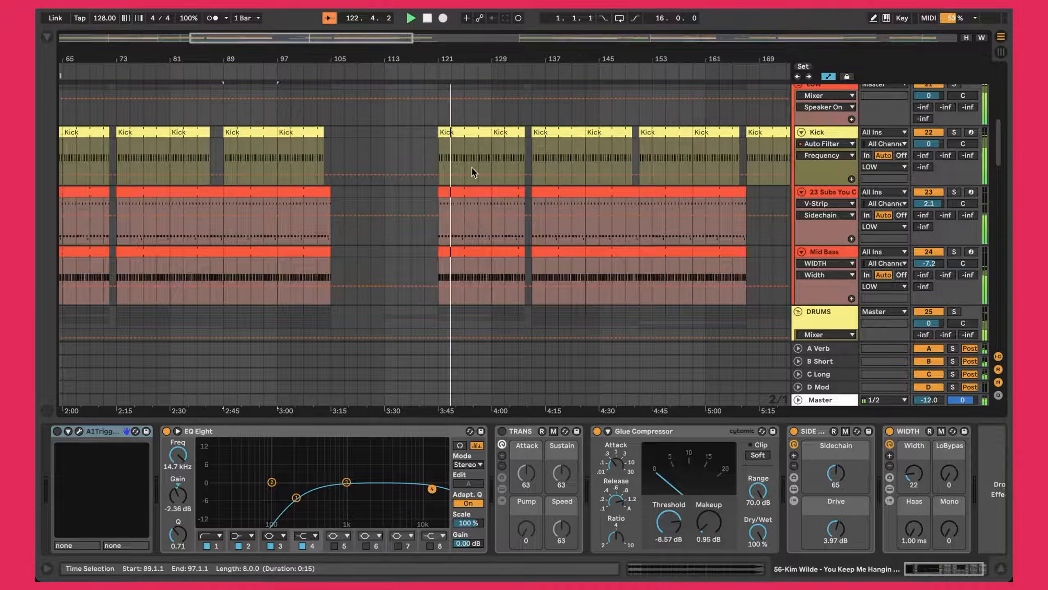
pyautogui.scroll(-5, 471, 167)
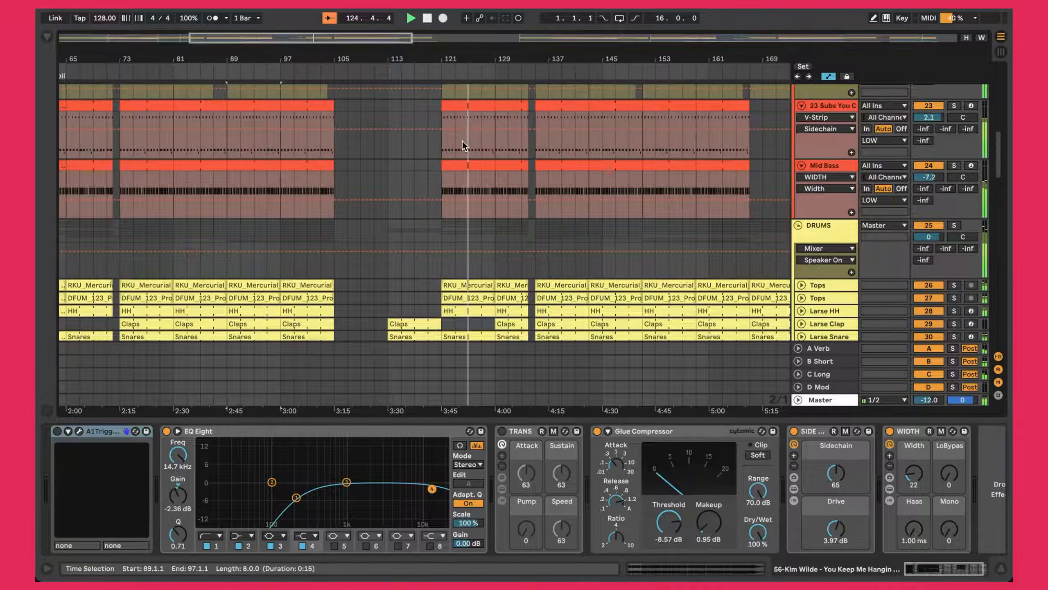
pyautogui.scroll(-5, 461, 140)
pyautogui.scroll(-15, 462, 141)
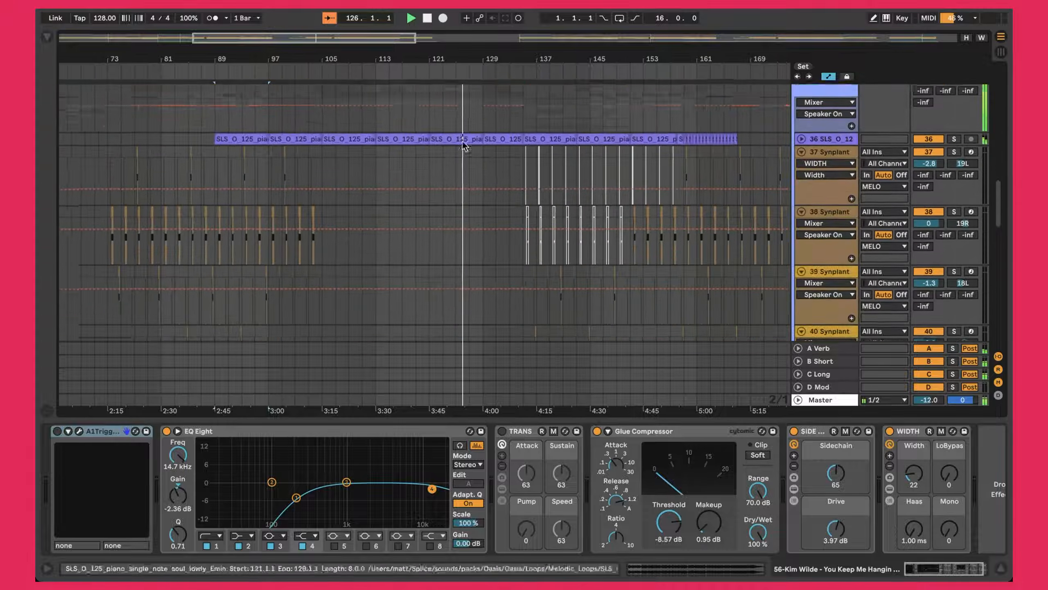
# - Follow the end of the second BIG BREAK into the DROP at bar 135, checking the FX, bass and drum layers around the gap
pyautogui.scroll(15, 462, 141)
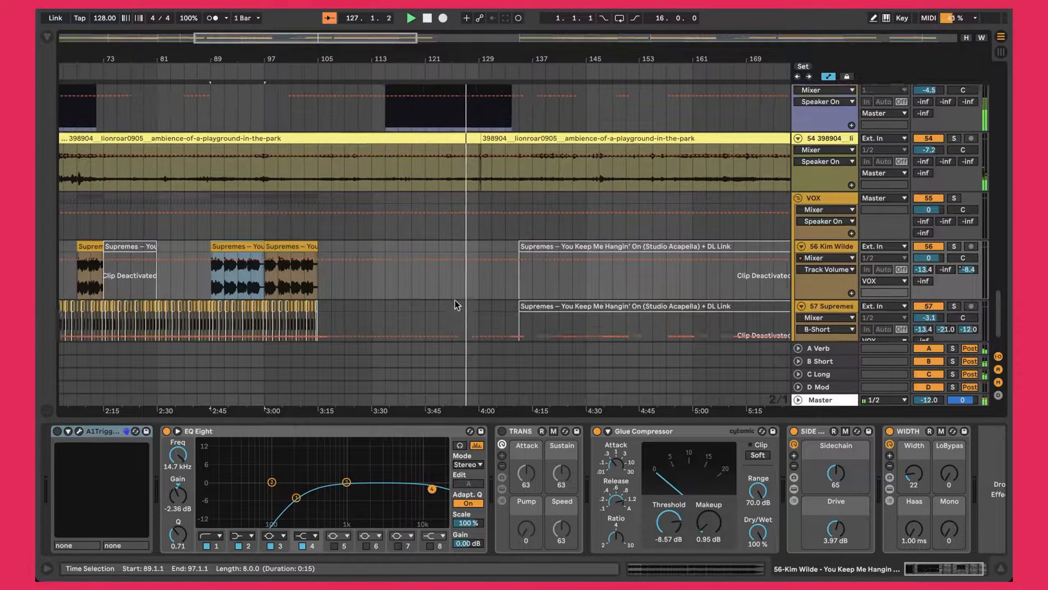
pyautogui.scroll(15, 478, 139)
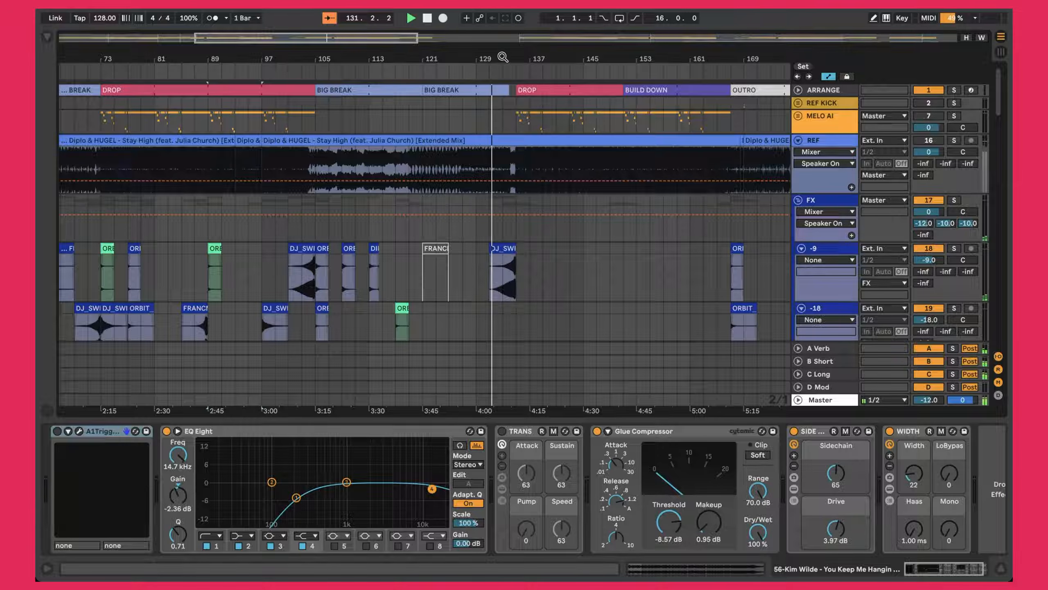
pyautogui.scroll(5, 503, 84)
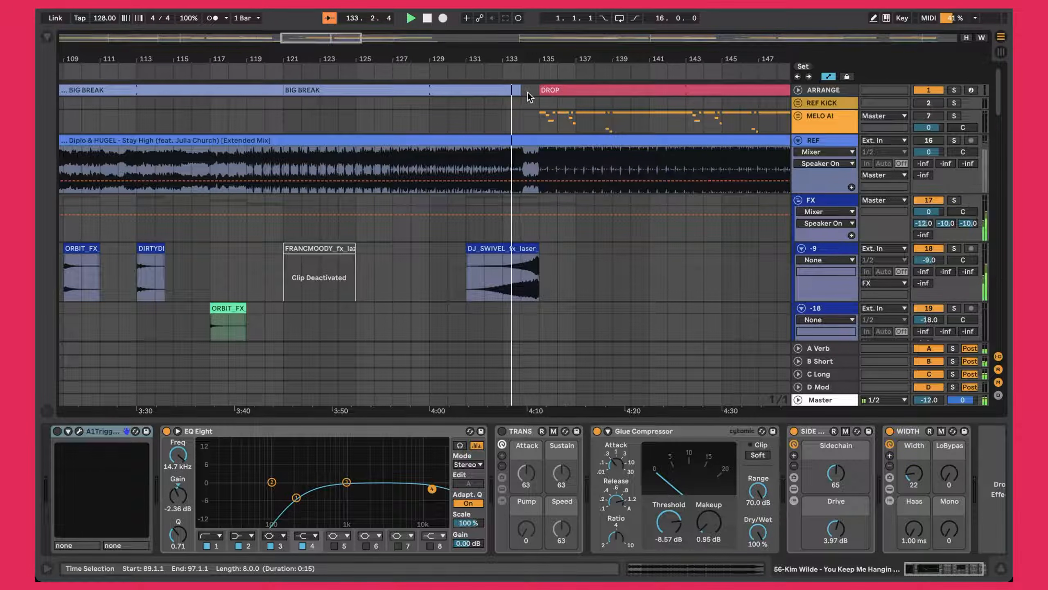
pyautogui.scroll(-15, 530, 141)
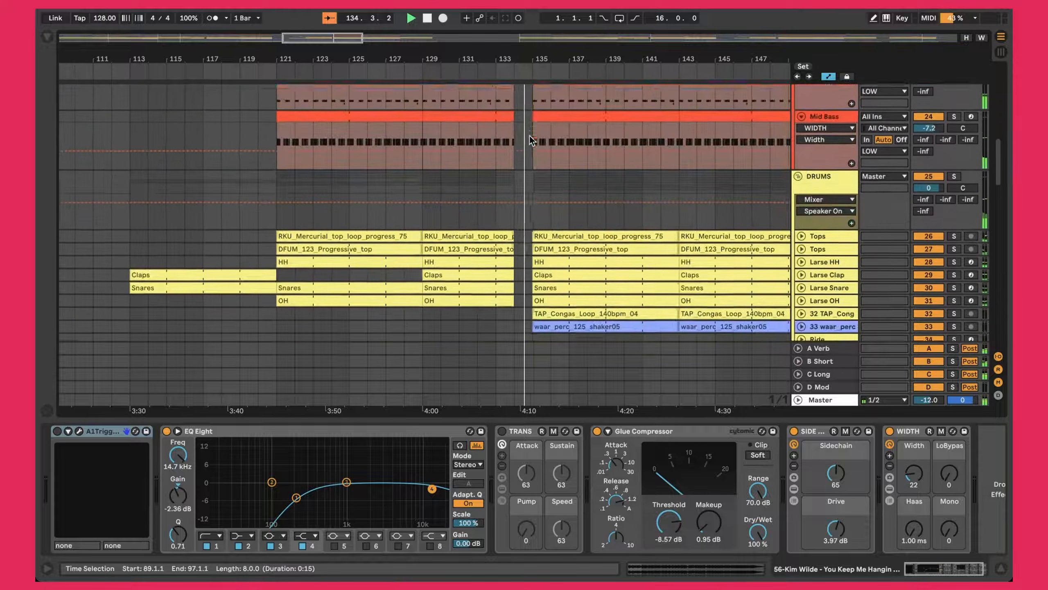
pyautogui.scroll(-3, 528, 141)
pyautogui.scroll(20, 529, 141)
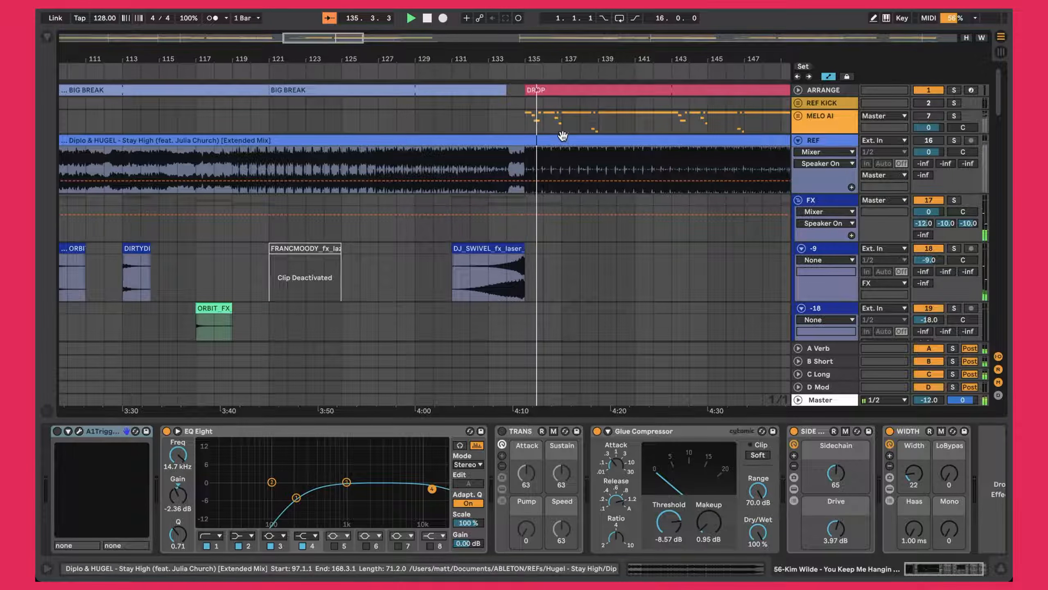
pyautogui.moveTo(533, 43); pyautogui.dragTo(359, 132)
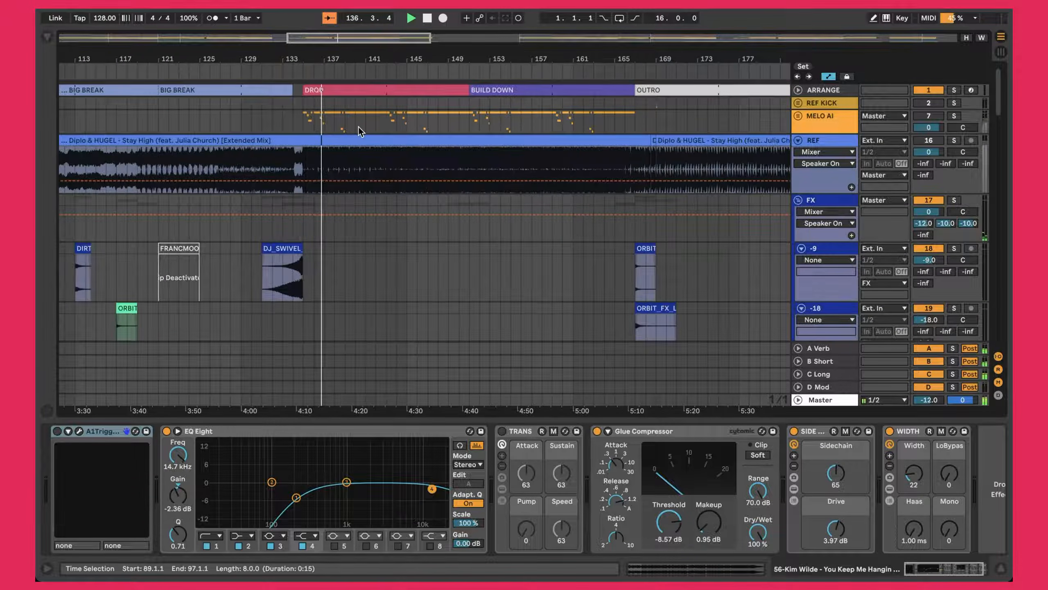
# - Check the second DROP's synth, kalimba and vocal layers and unfold the 52 RARE kalimba track to view its waveforms
pyautogui.scroll(-10, 359, 132)
pyautogui.scroll(-15, 359, 131)
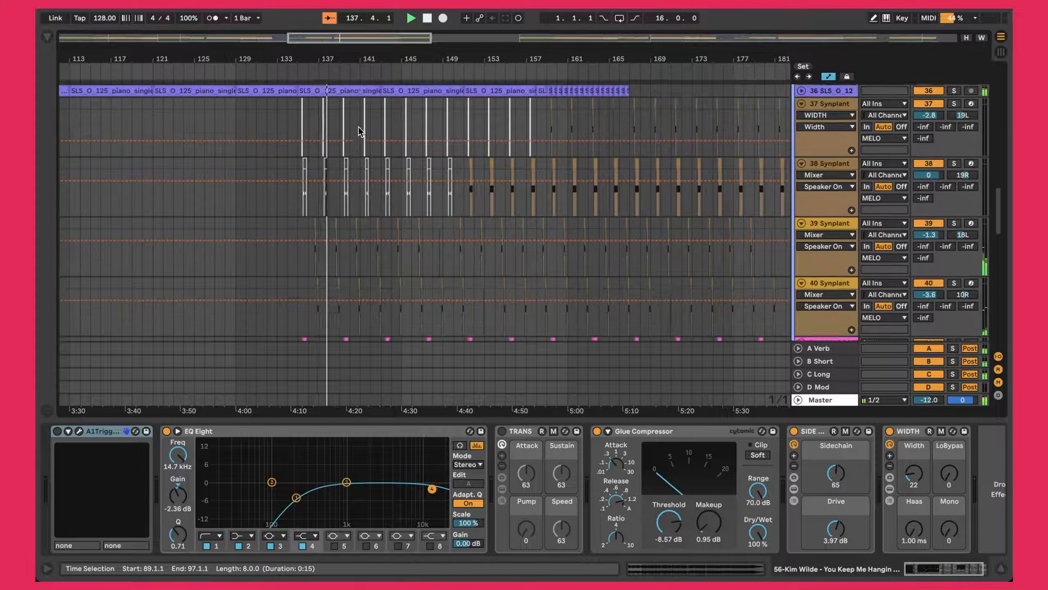
pyautogui.scroll(-15, 359, 132)
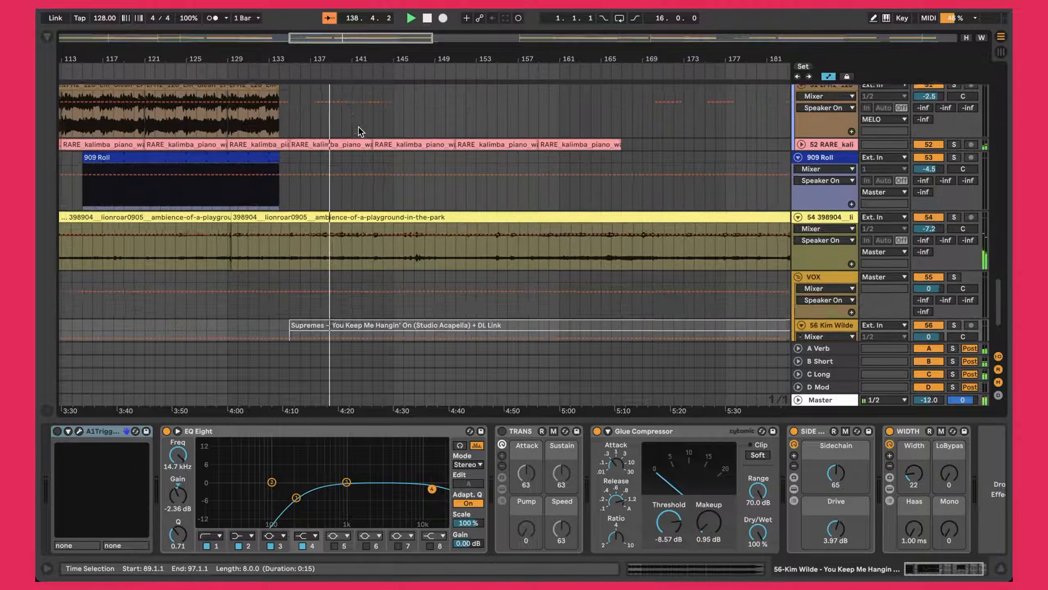
pyautogui.scroll(5, 359, 126)
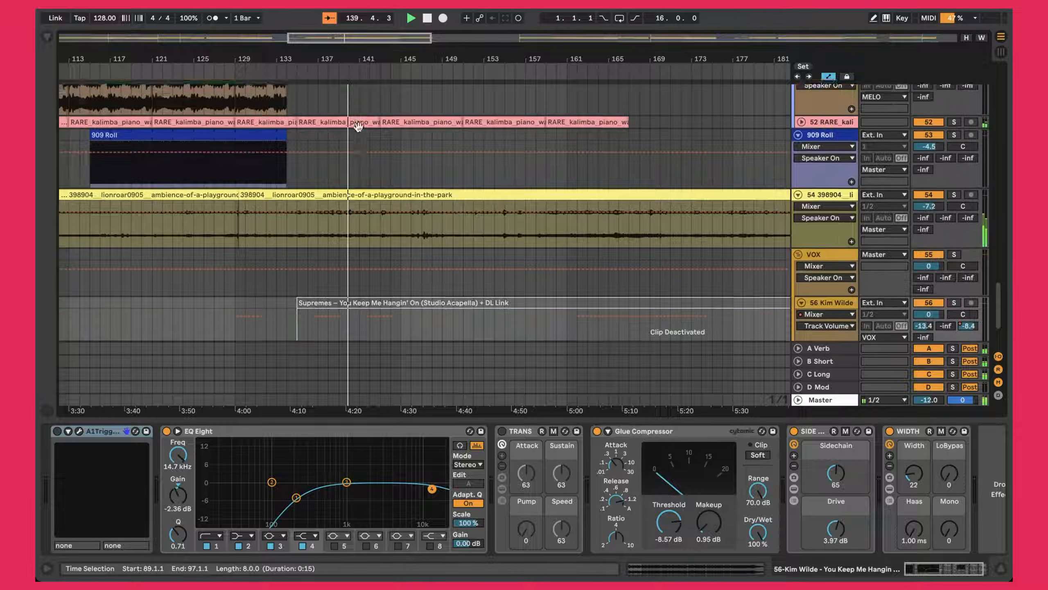
pyautogui.scroll(1, 359, 127)
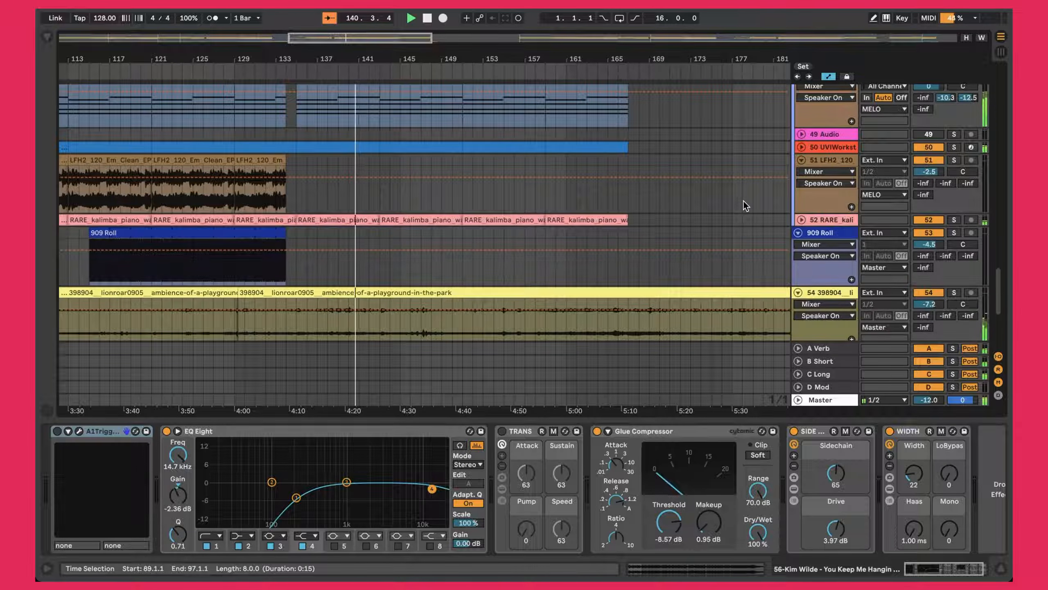
pyautogui.click(801, 219)
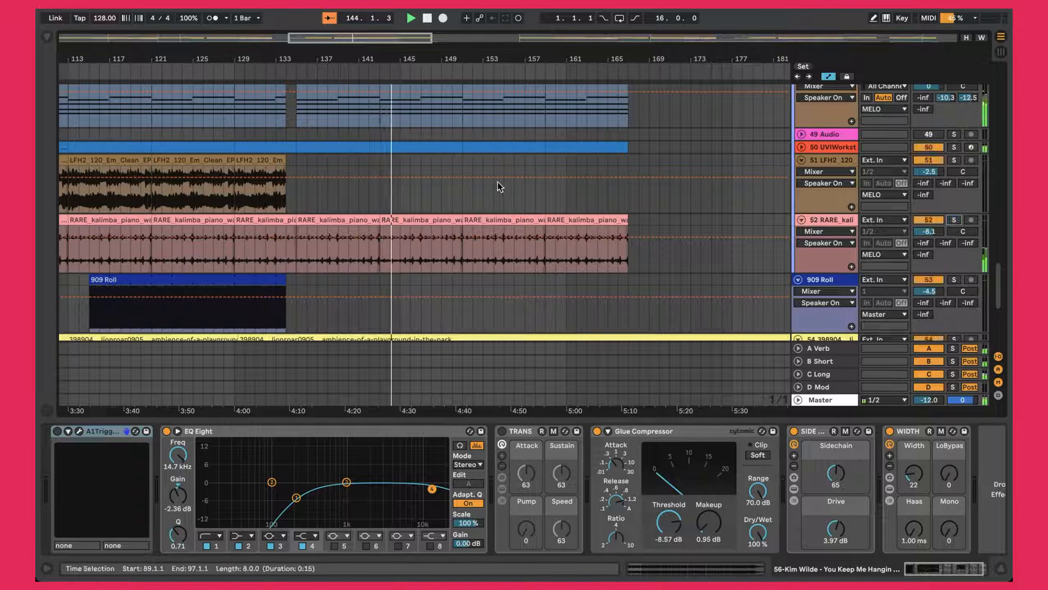
# - Examine the second DROP's MELO, stab, percussion, bass and Kick layers up to the Kick gap before bar 151
pyautogui.scroll(1, 498, 182)
pyautogui.scroll(3, 568, 169)
pyautogui.scroll(3, 569, 170)
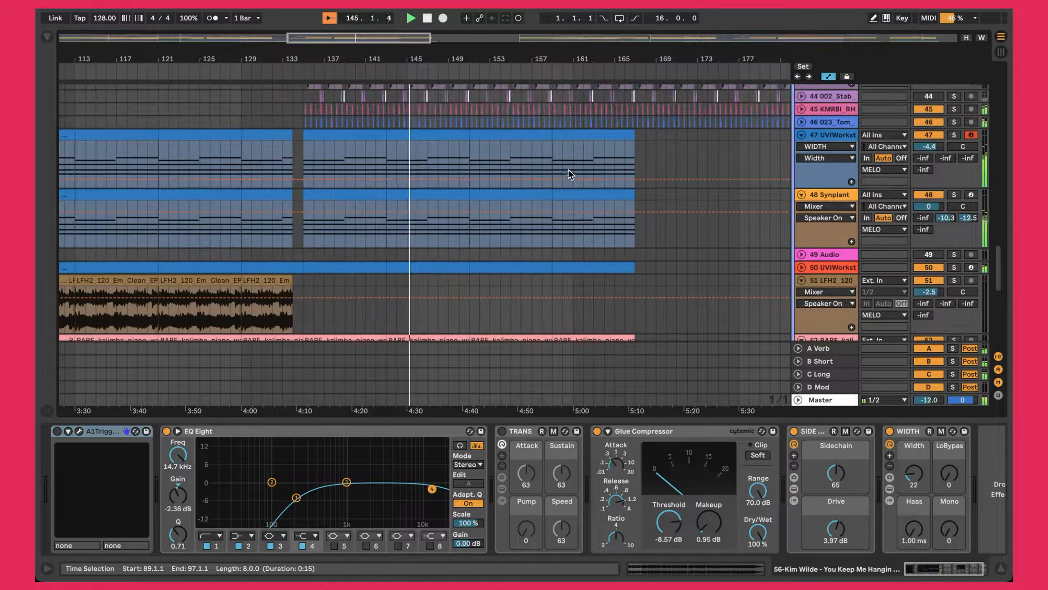
pyautogui.scroll(1, 585, 233)
pyautogui.scroll(5, 585, 232)
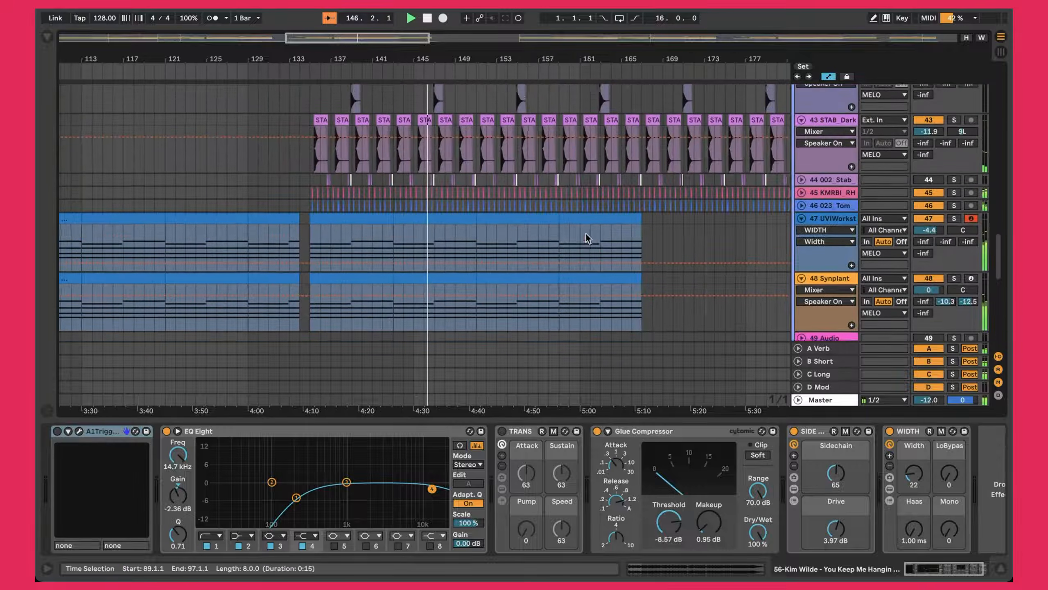
pyautogui.scroll(15, 586, 239)
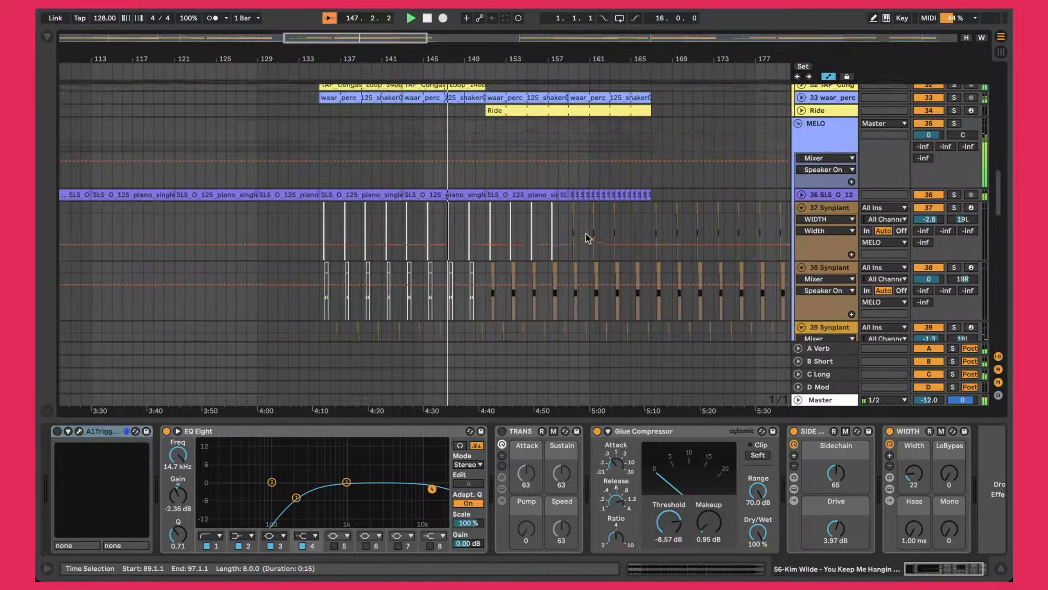
pyautogui.scroll(10, 418, 200)
pyautogui.scroll(-8, 409, 191)
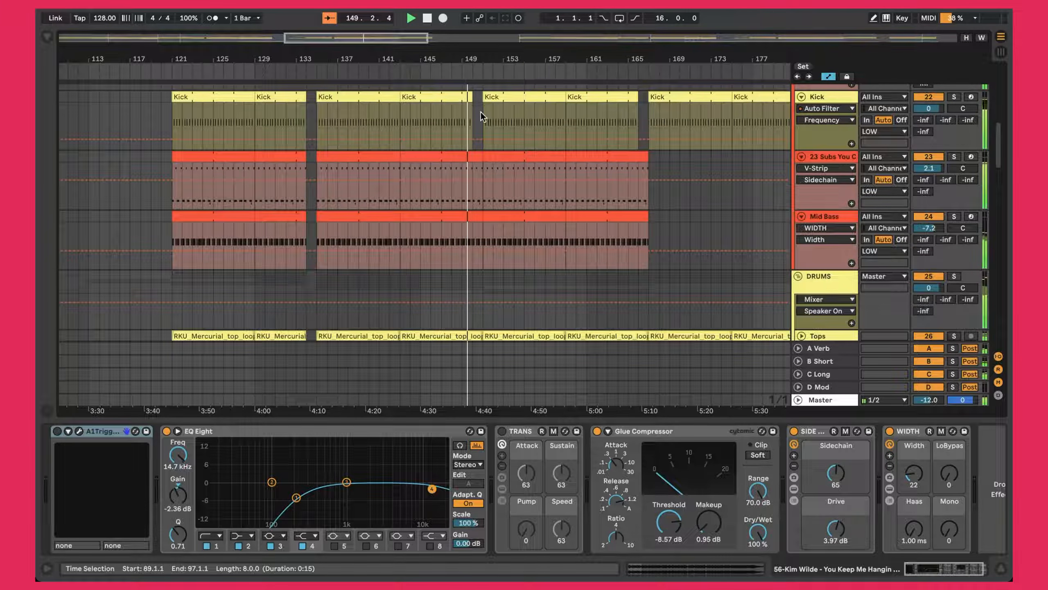
# - Select the BUILD DOWN section from bar 151 and examine its Kick, bass, drum and MELO layers
pyautogui.scroll(10, 475, 132)
pyautogui.scroll(-8, 479, 131)
pyautogui.scroll(8, 491, 123)
pyautogui.click(524, 89)
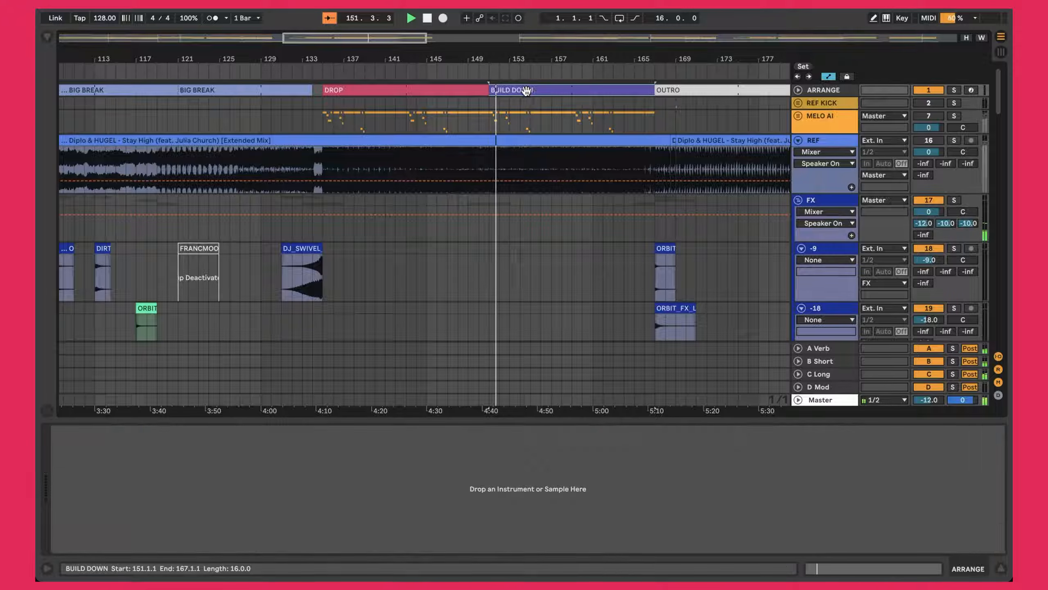
pyautogui.scroll(-15, 617, 102)
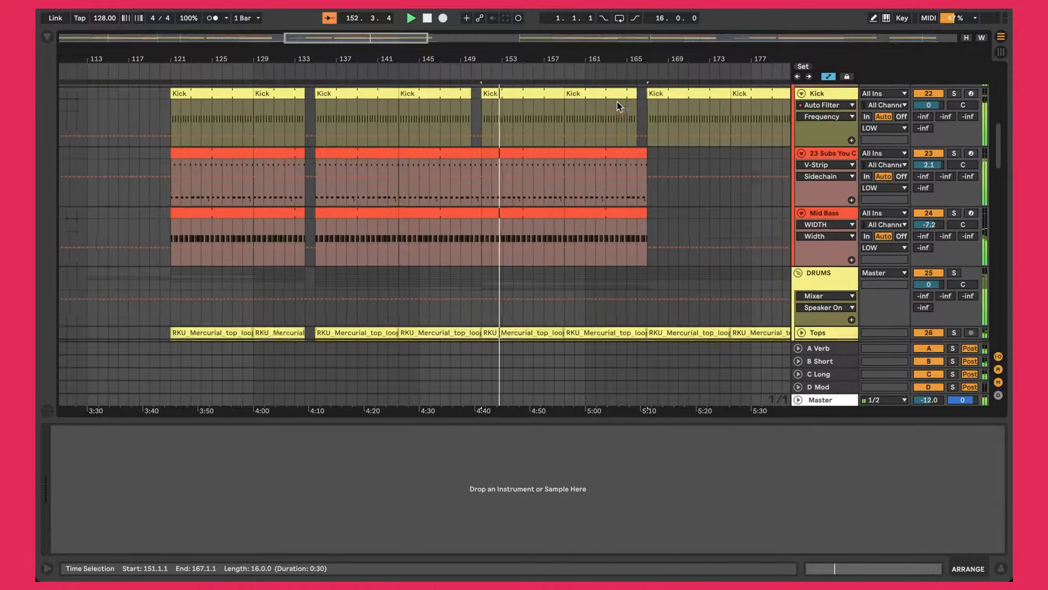
pyautogui.scroll(-3, 618, 102)
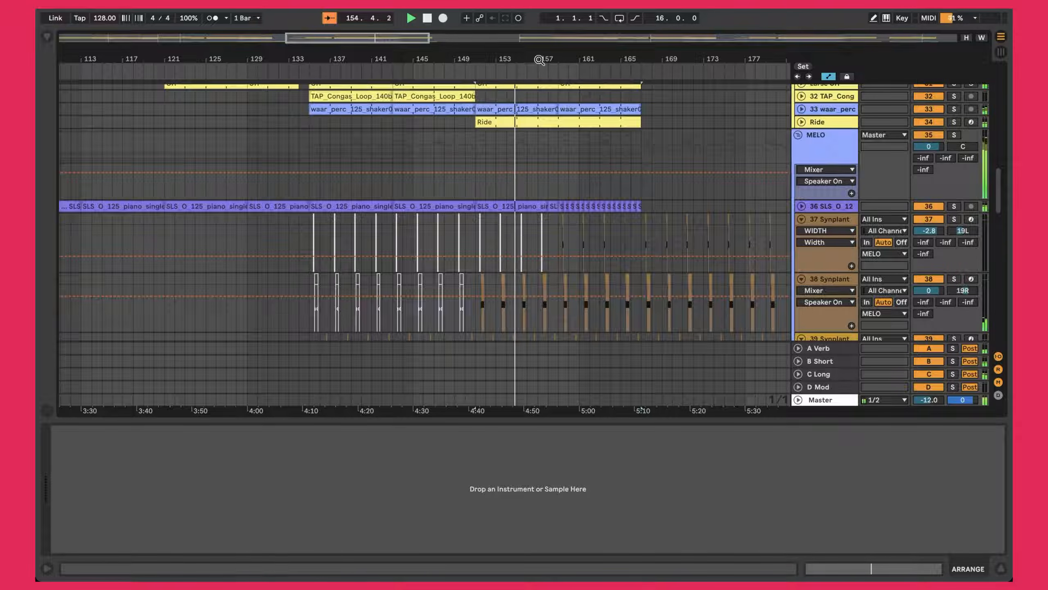
# - View the whole arrangement's section markers and select the OUTRO section from bar 167
pyautogui.press('w')
pyautogui.scroll(18, 251, 181)
pyautogui.moveTo(108, 57); pyautogui.dragTo(93, 197)
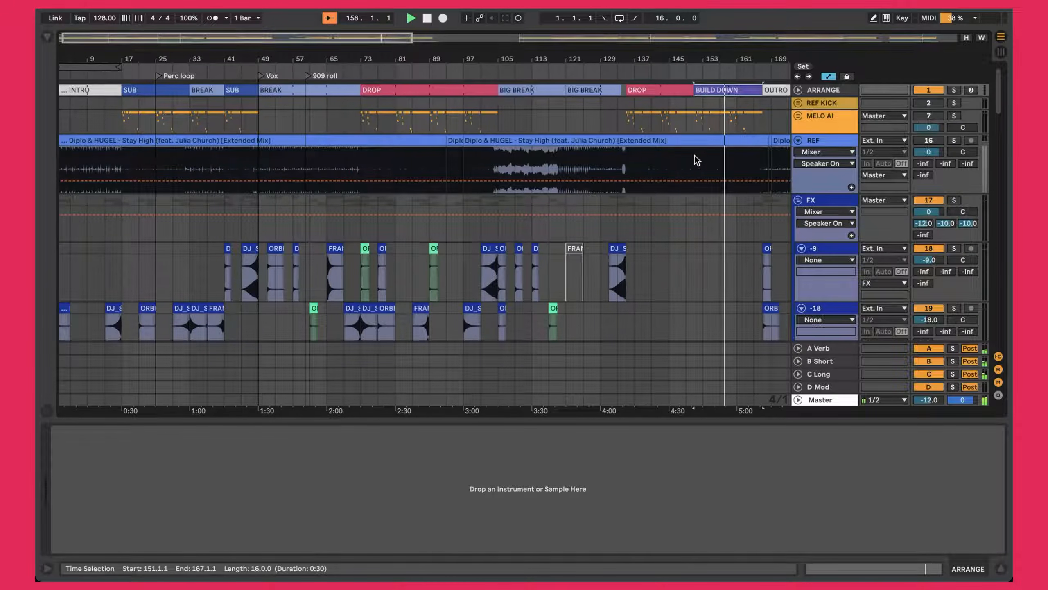
pyautogui.hscroll(5, 707, 148)
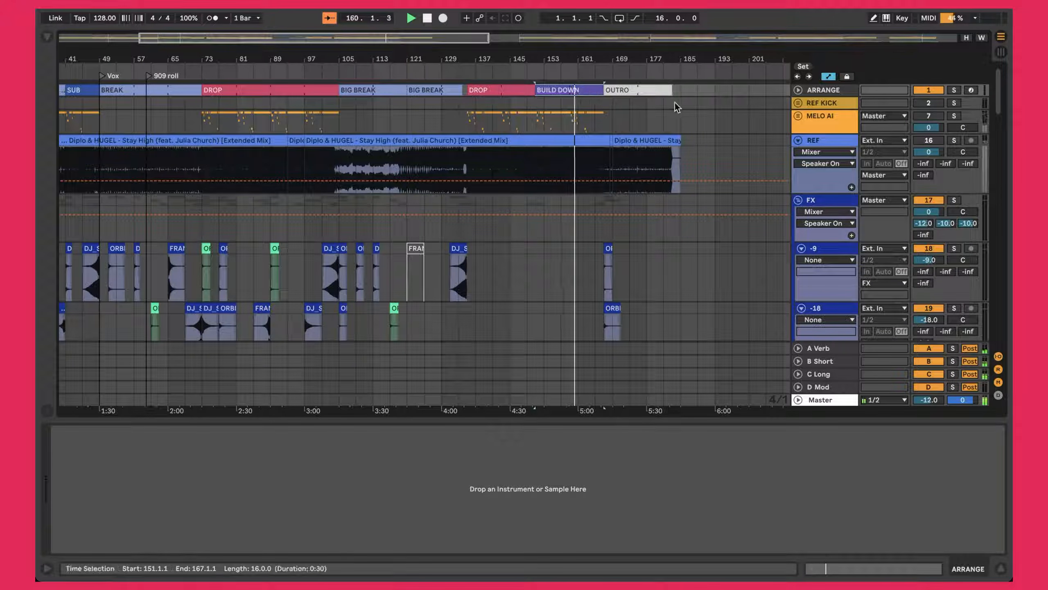
pyautogui.click(631, 89)
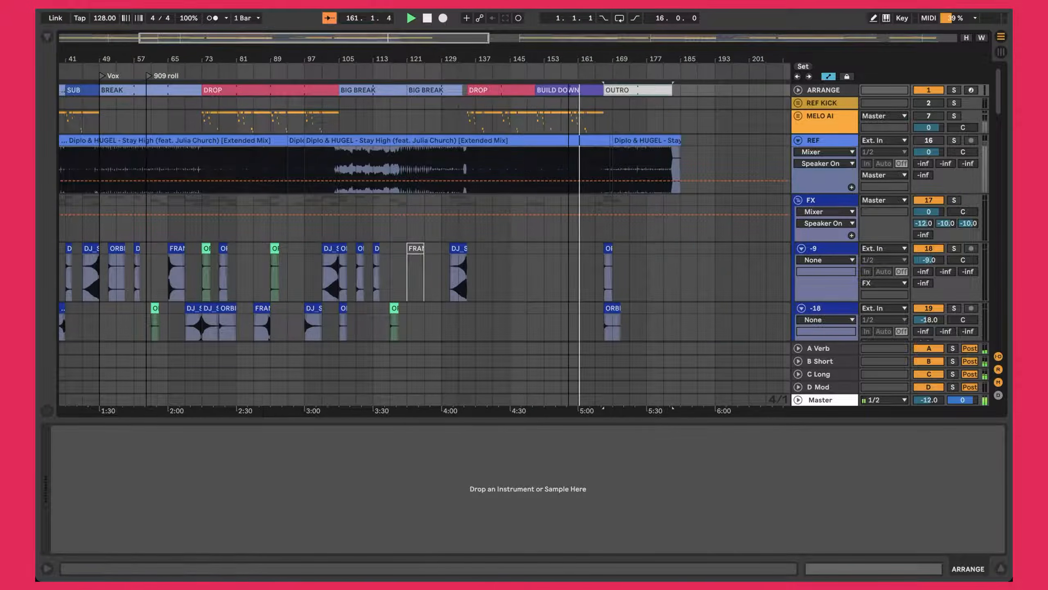
# - Follow the transition from BUILD DOWN into the OUTRO at bar 167, checking the FX, Cymbals and Kick clips
pyautogui.scroll(10, 577, 169)
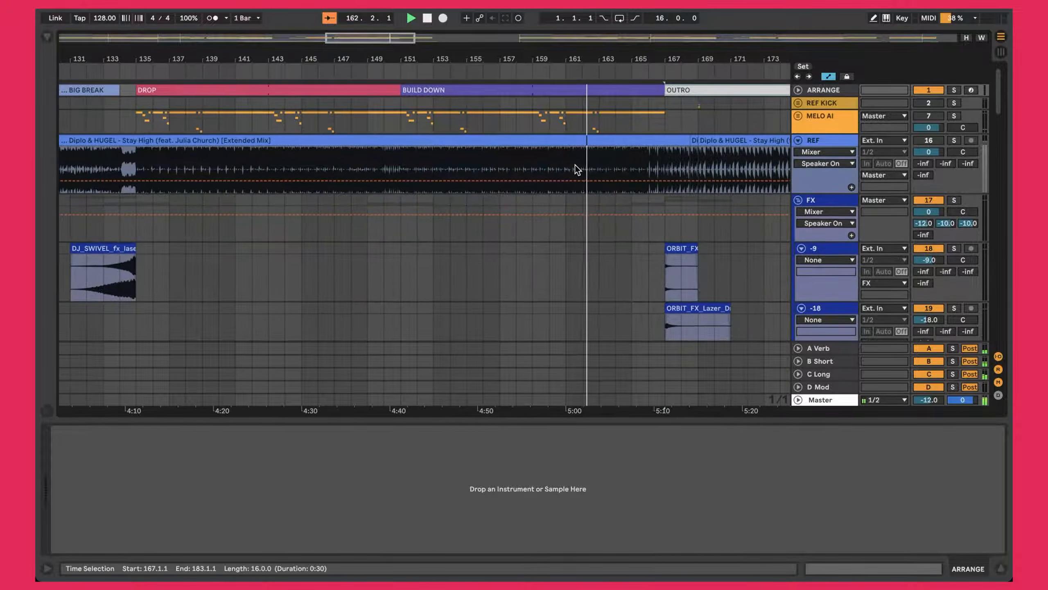
pyautogui.hscroll(3, 577, 169)
pyautogui.scroll(-5, 577, 169)
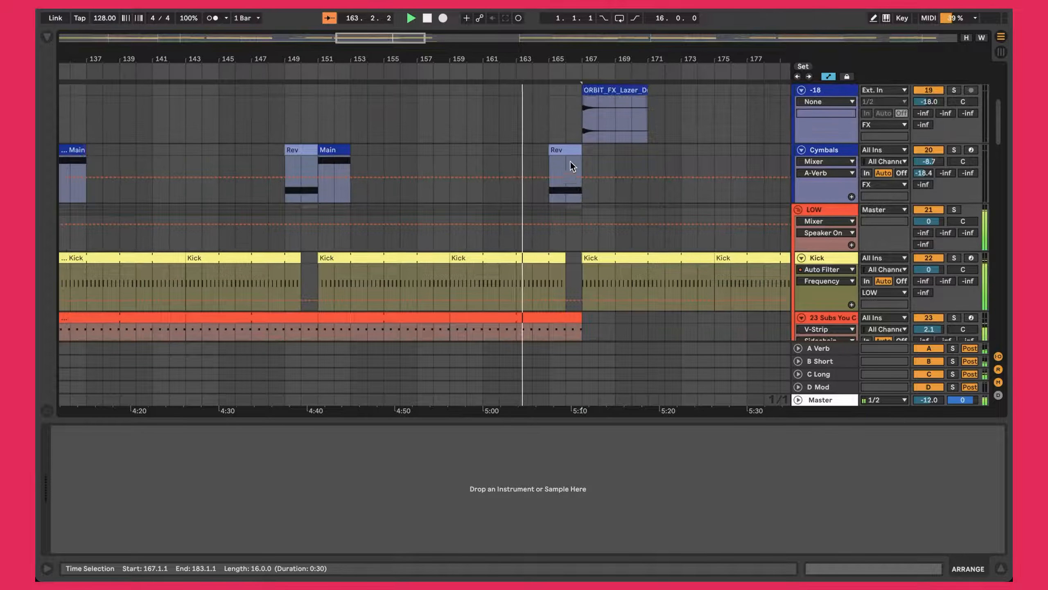
pyautogui.scroll(6, 595, 146)
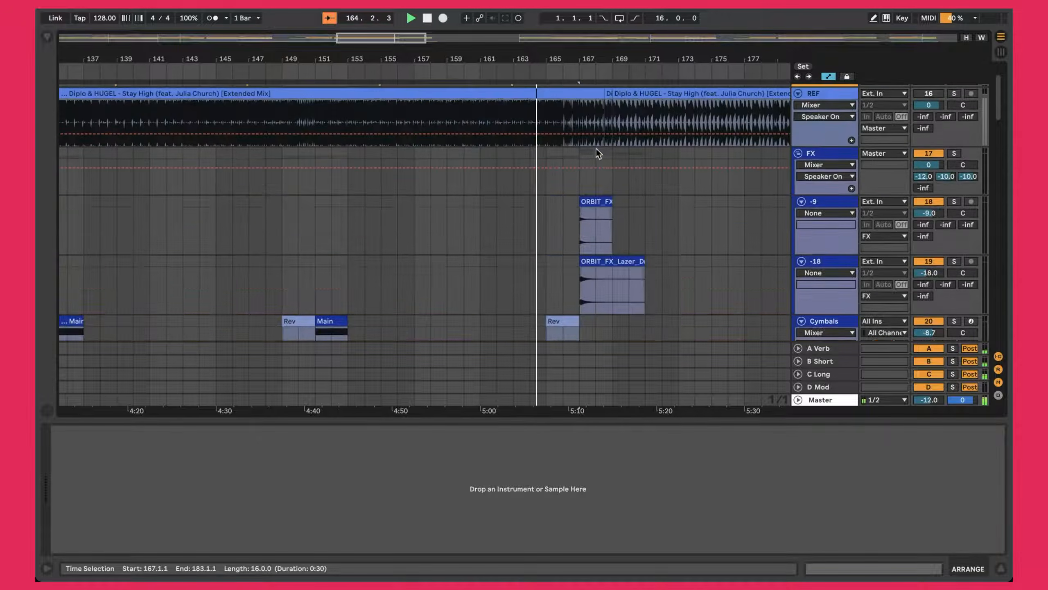
pyautogui.scroll(-6, 586, 186)
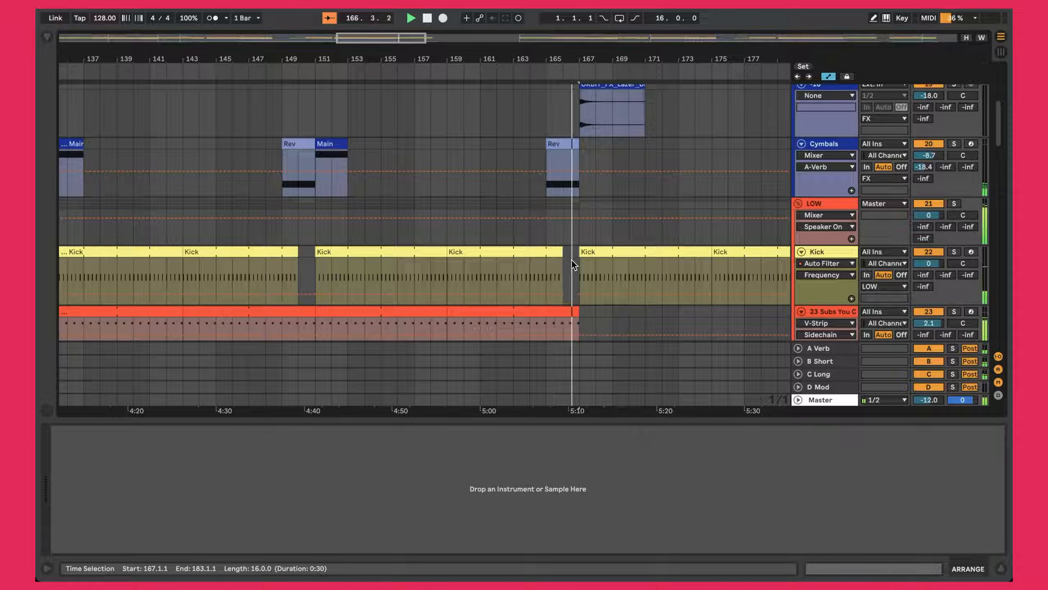
pyautogui.scroll(8, 571, 260)
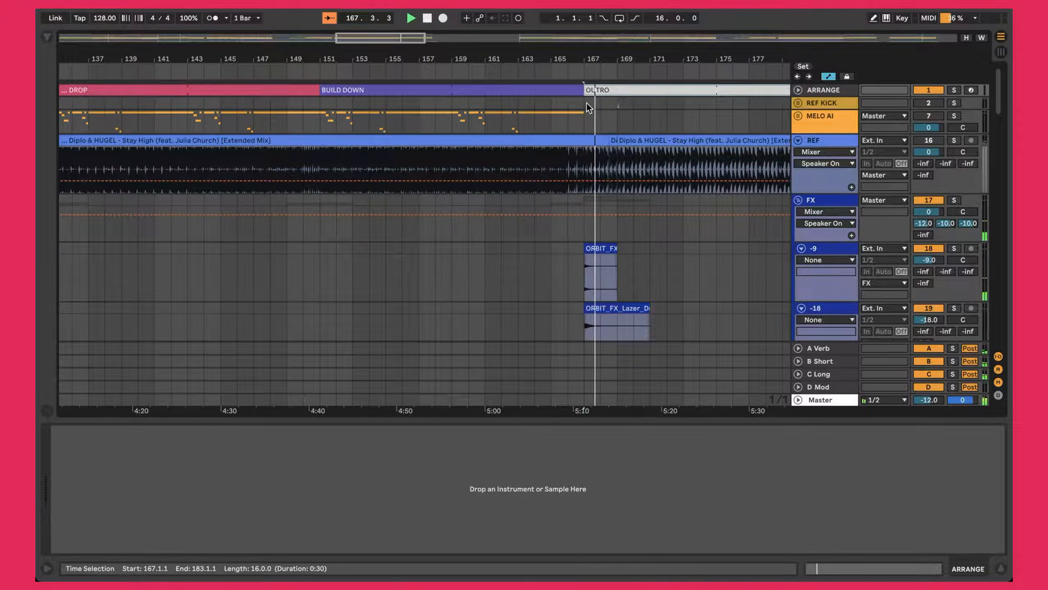
# - Examine the OUTRO's Kick, drum and MELO layers and select the Kick clip from bar 167 to 175
pyautogui.hscroll(10, 587, 104)
pyautogui.scroll(-6, 372, 151)
pyautogui.scroll(-2, 372, 150)
pyautogui.click(371, 153)
pyautogui.scroll(-6, 458, 153)
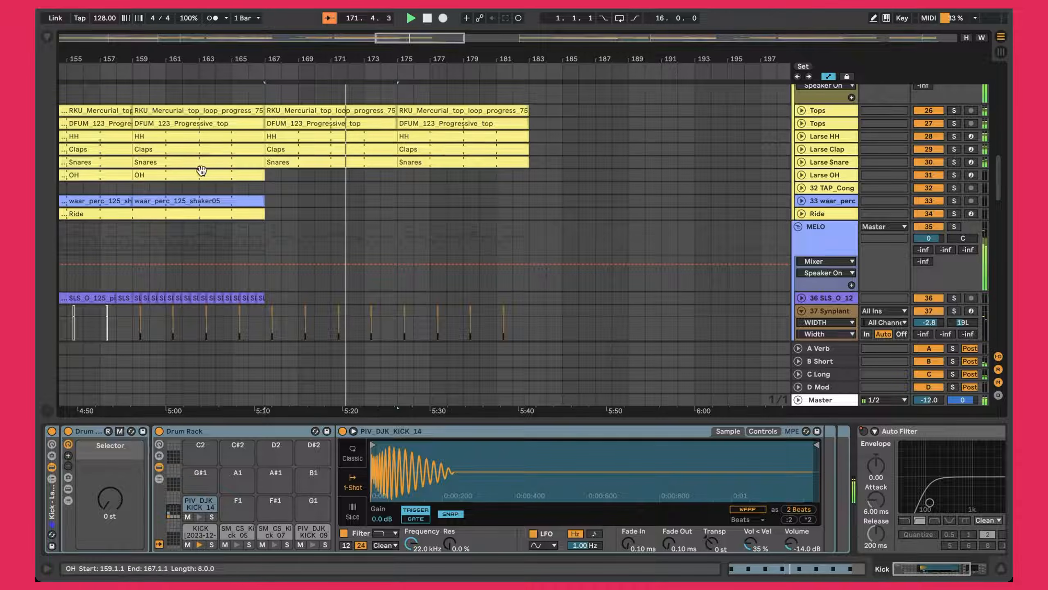
pyautogui.scroll(-10, 300, 192)
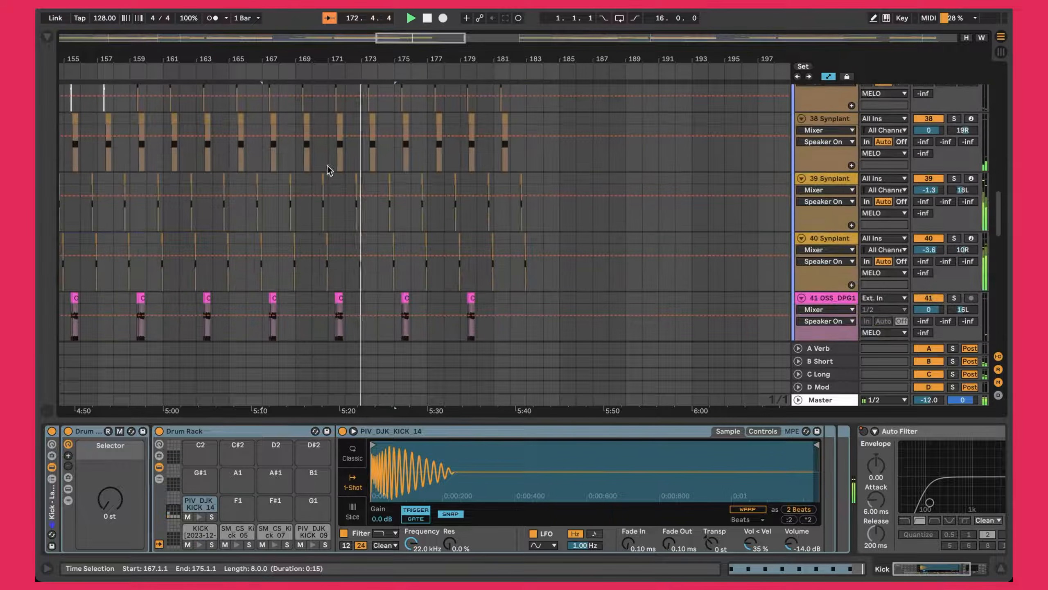
pyautogui.scroll(10, 384, 238)
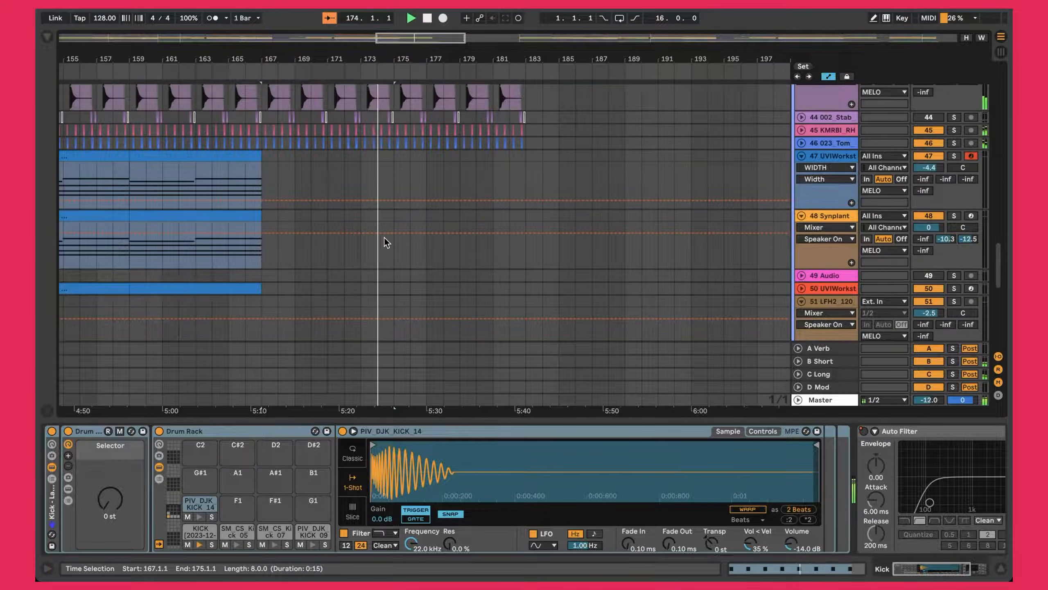
pyautogui.scroll(-8, 384, 237)
pyautogui.scroll(12, 384, 238)
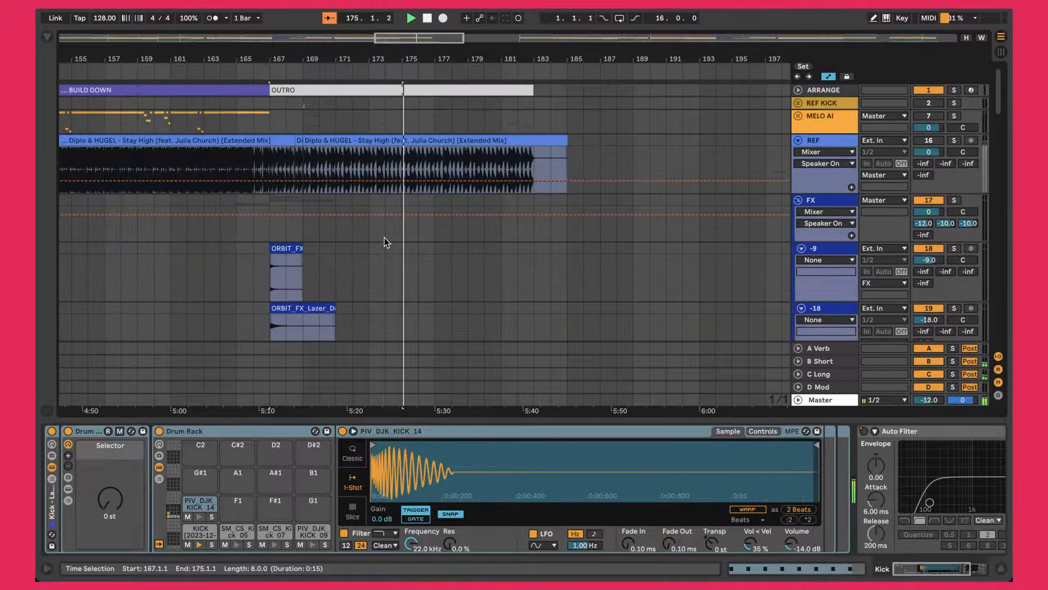
# - Select the full OUTRO section and bring the complete arrangement from INTRO to OUTRO into view
pyautogui.click(316, 85)
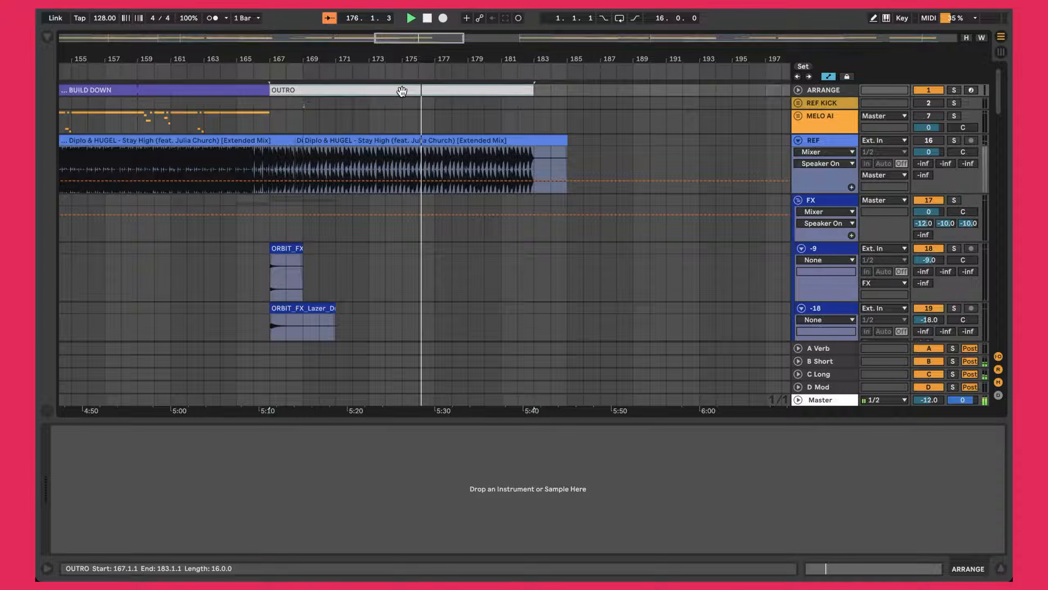
pyautogui.moveTo(348, 64); pyautogui.dragTo(348, 20)
pyautogui.moveTo(474, 66); pyautogui.dragTo(594, 71)
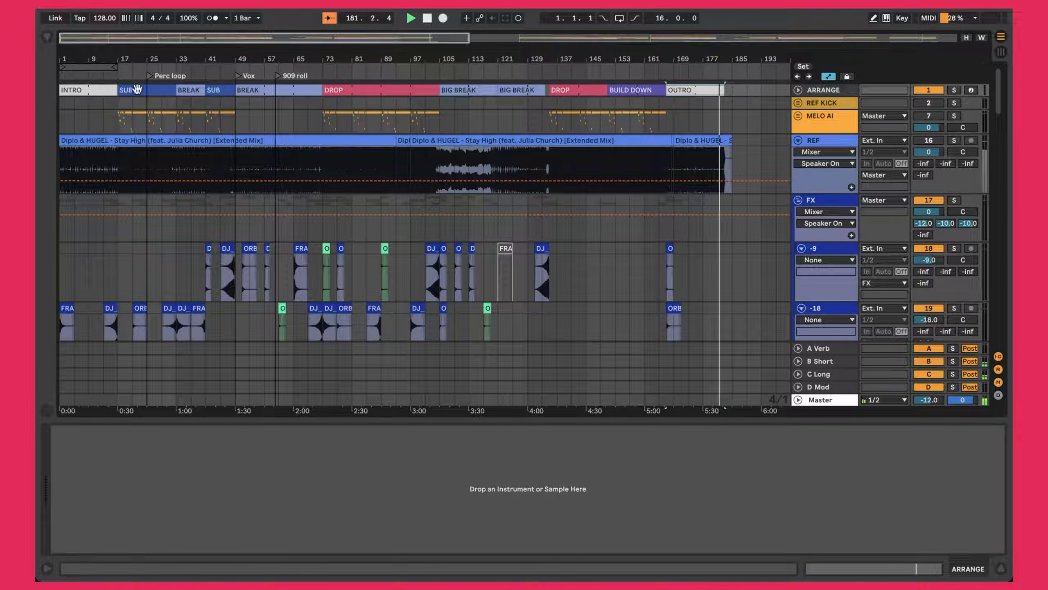
# - Select the first Diplo & HUGEL reference clip on the REF track and survey the full arrangement's track layers
pyautogui.click(172, 140)
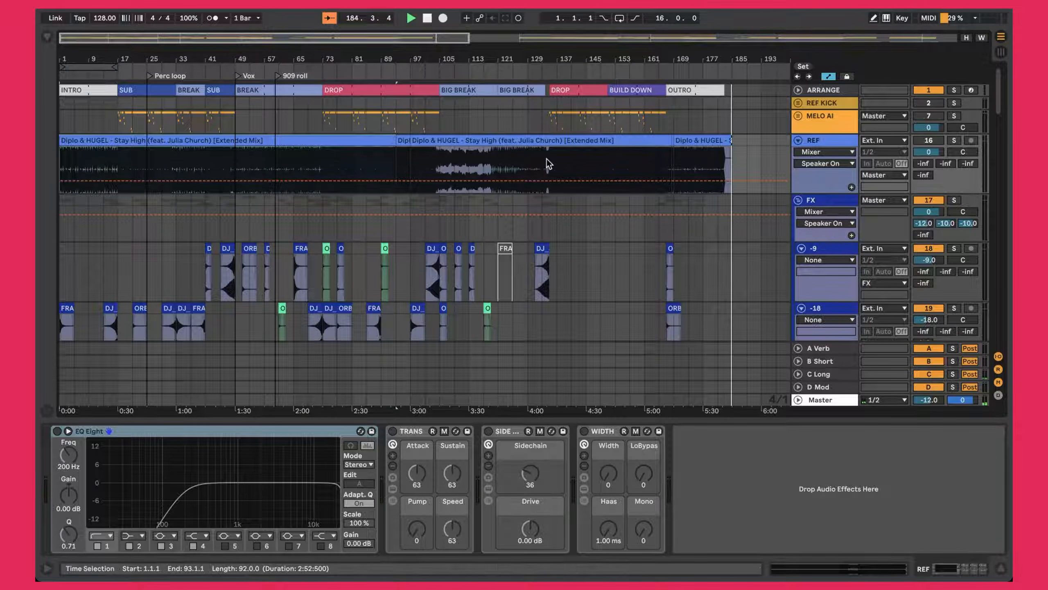
pyautogui.scroll(-20, 391, 106)
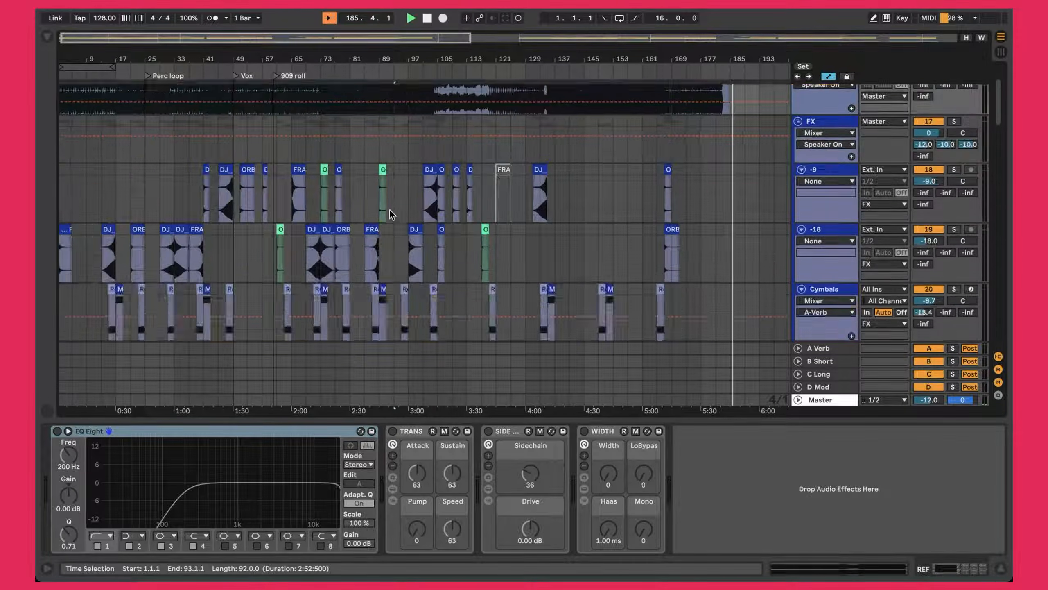
pyautogui.scroll(20, 390, 213)
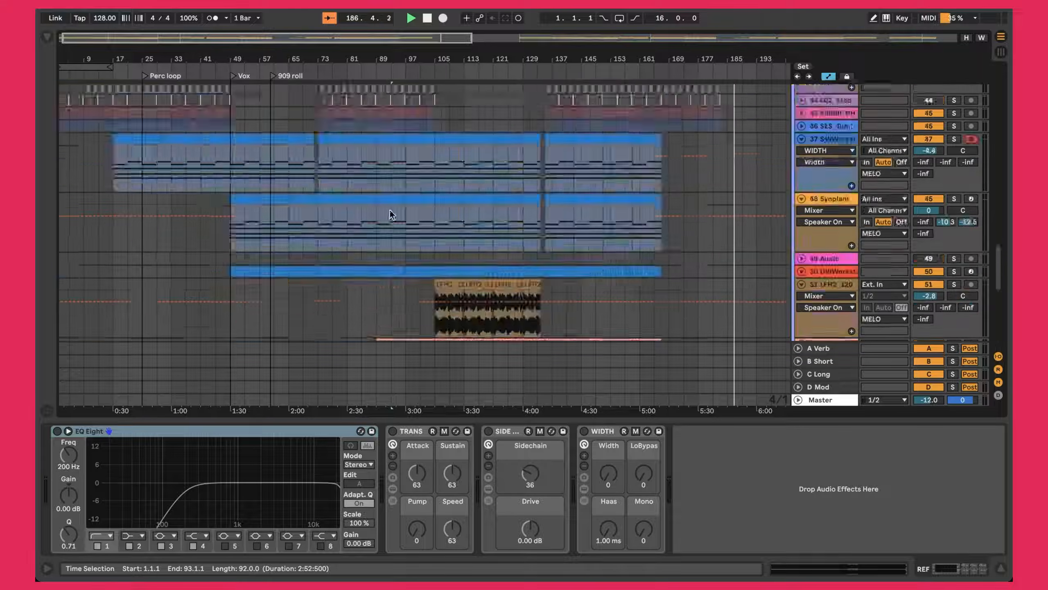